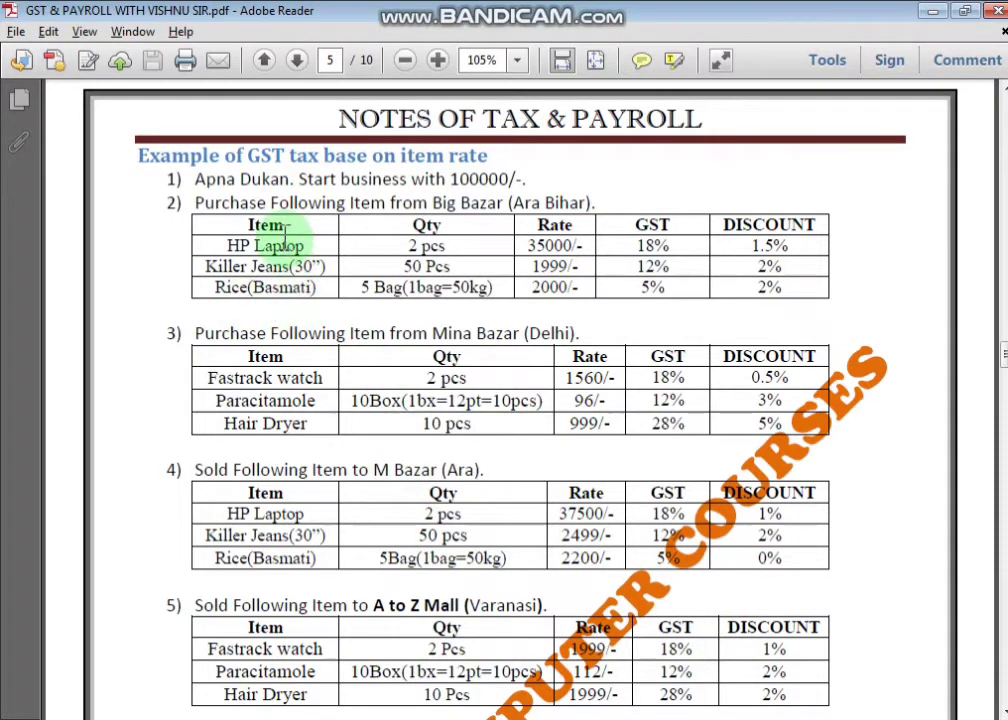
- Highlight 'Purchase', supplier Big Bazar (Ara Bihar), the HP Laptop item and its pcs unit
{"action": "double_click", "coordinate": [198, 205]}
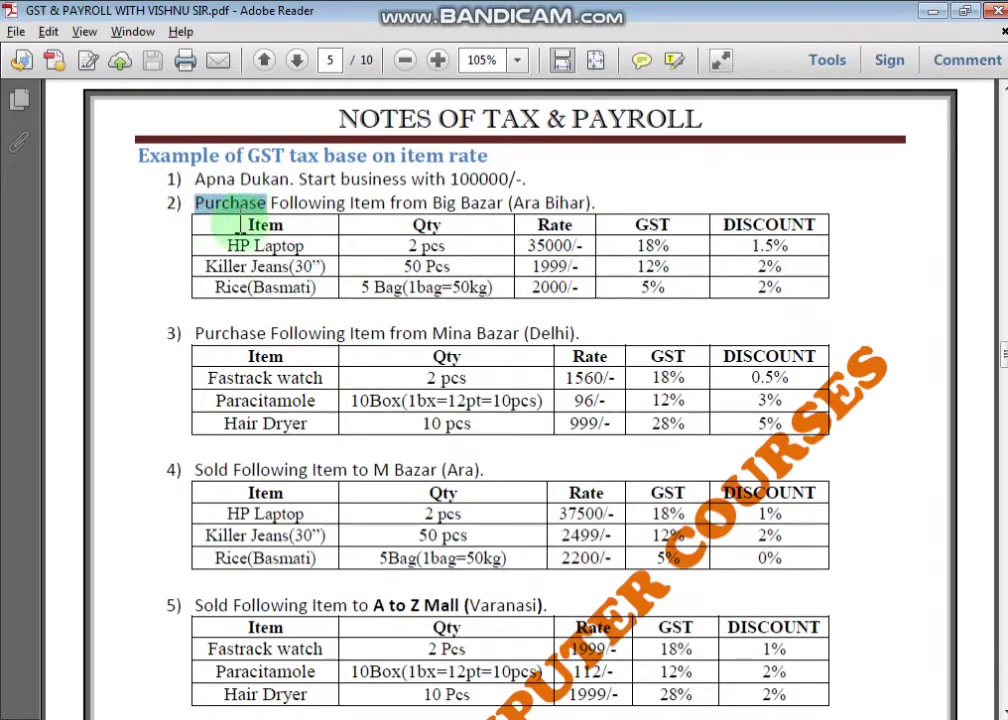
{"action": "left_click_drag", "start_coordinate": [432, 205], "coordinate": [588, 222]}
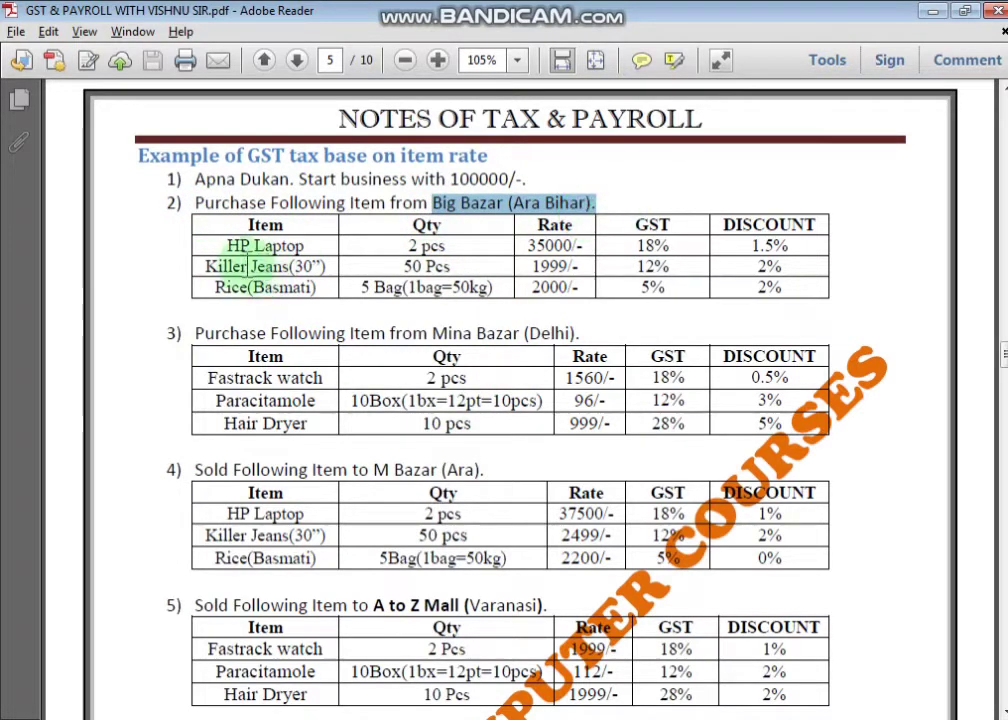
{"action": "left_click_drag", "start_coordinate": [304, 246], "coordinate": [228, 248]}
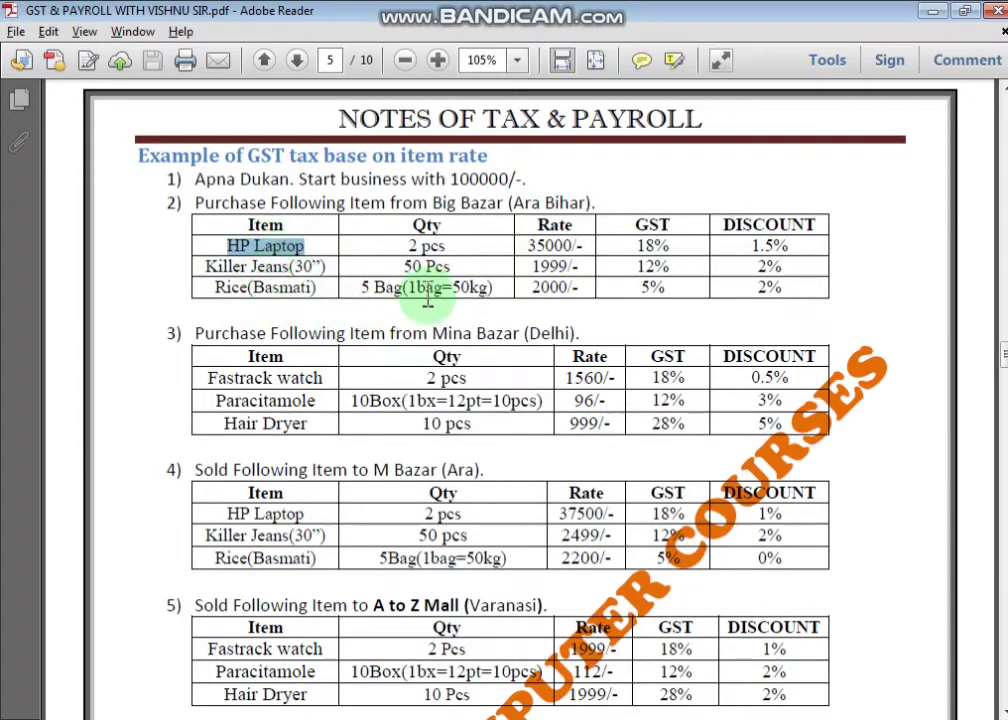
{"action": "left_click_drag", "start_coordinate": [420, 245], "coordinate": [455, 245]}
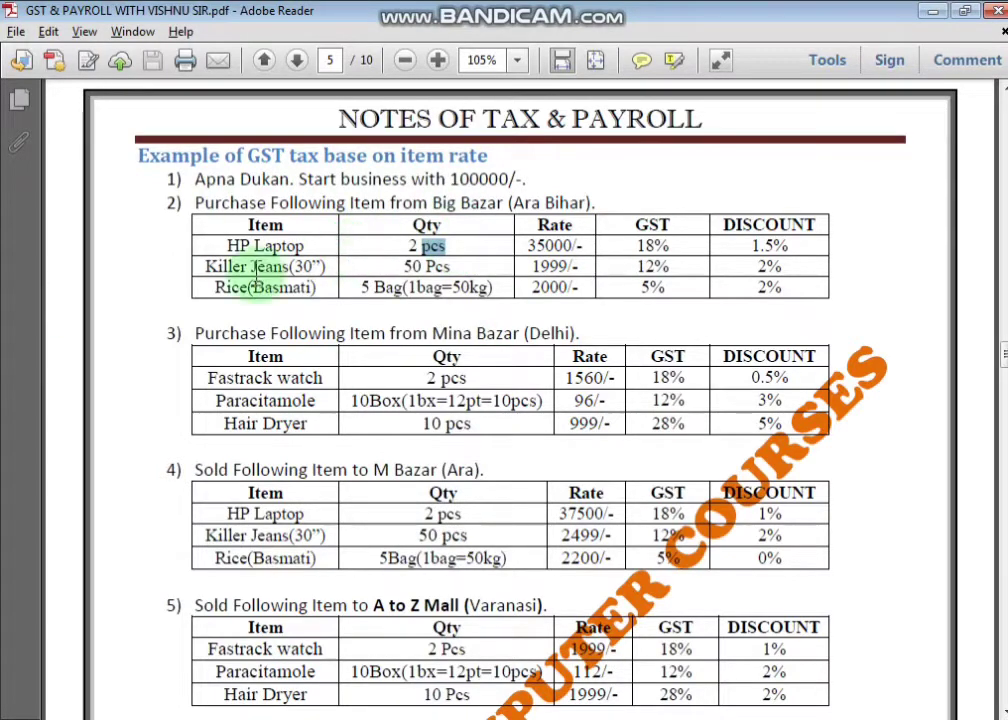
- Re-highlight the Big Bazar purchase heading and the word Purchase, then switch to Tally
{"action": "left_click_drag", "start_coordinate": [196, 203], "coordinate": [668, 302]}
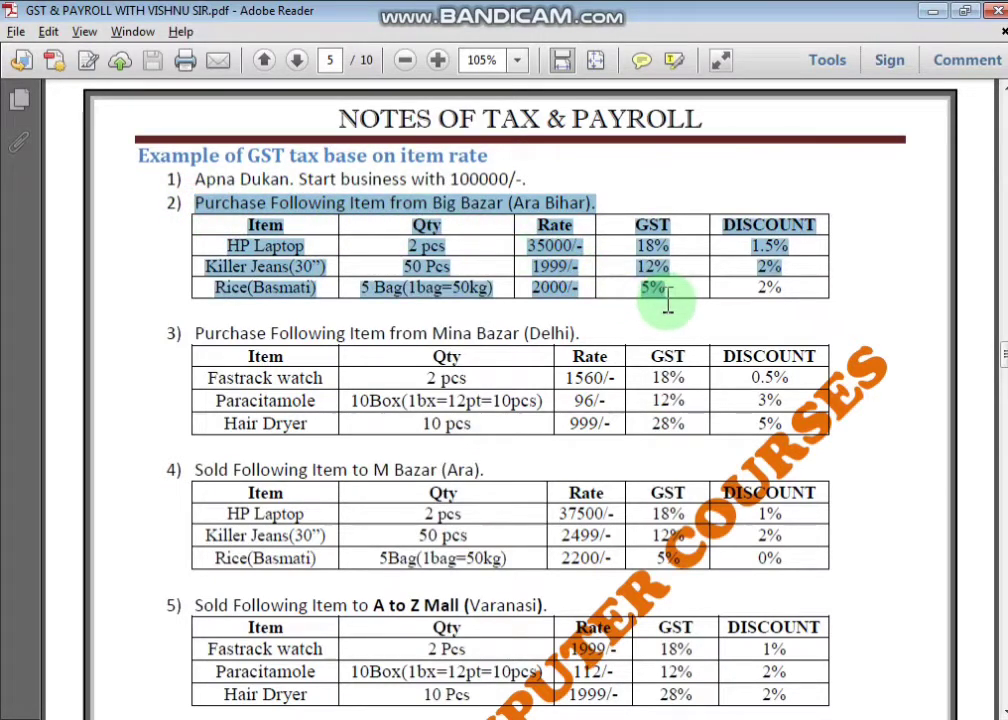
{"action": "left_click", "coordinate": [700, 303]}
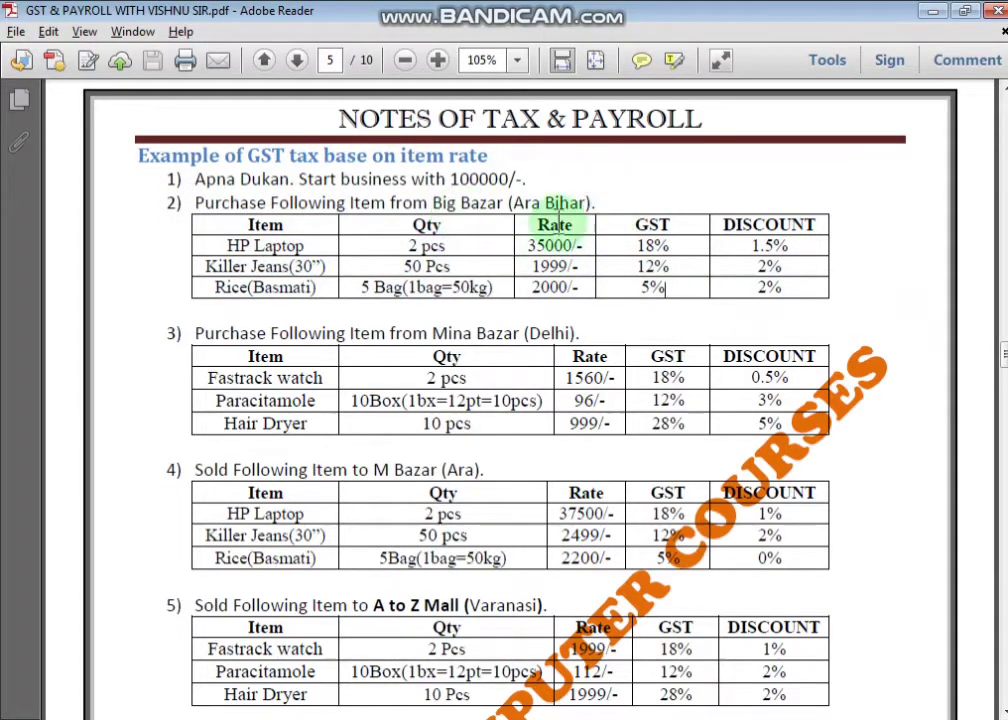
{"action": "left_click_drag", "start_coordinate": [195, 203], "coordinate": [272, 201]}
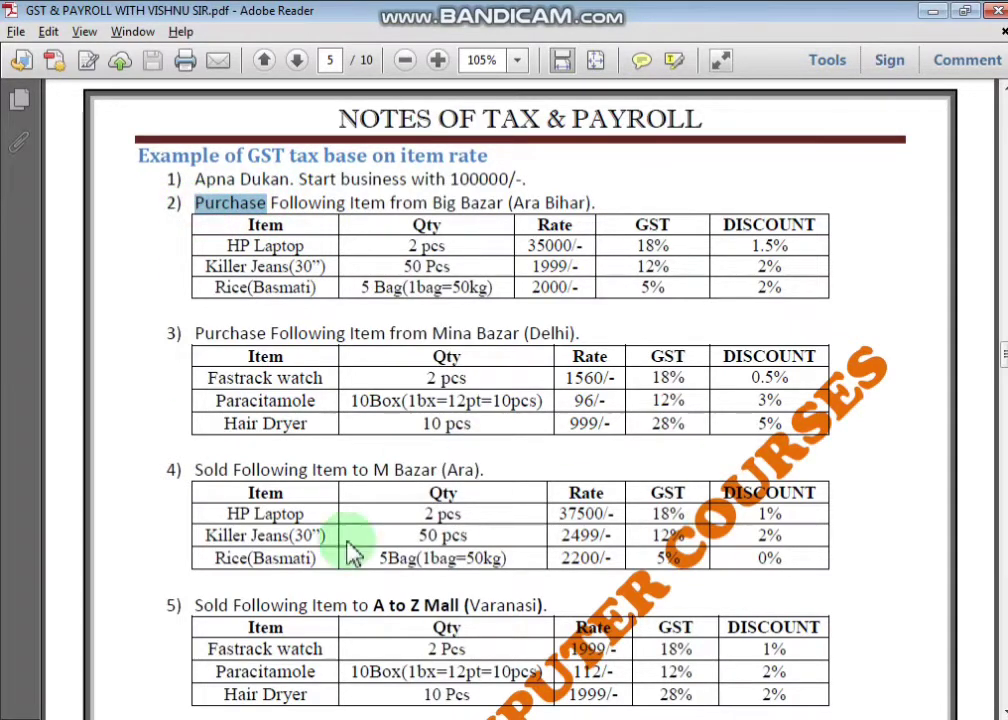
{"action": "key", "text": "alt+Tab"}
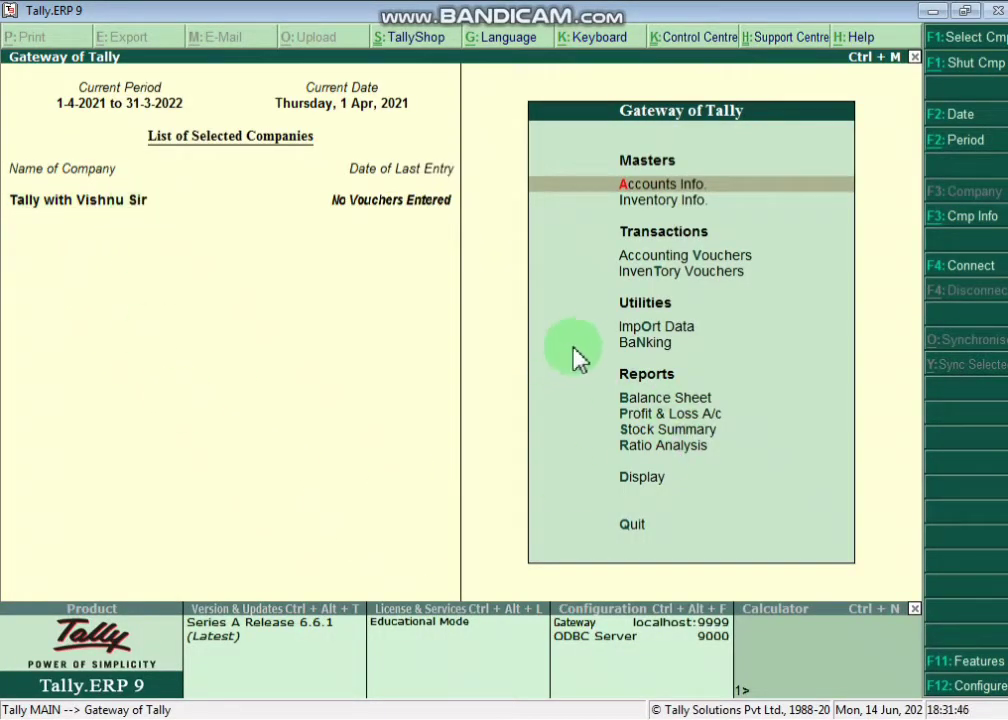
- Begin a Purchase voucher with supplier invoice no. 1213 dated 1-Apr-2021, then return to the notes
{"action": "double_click", "coordinate": [665, 272]}
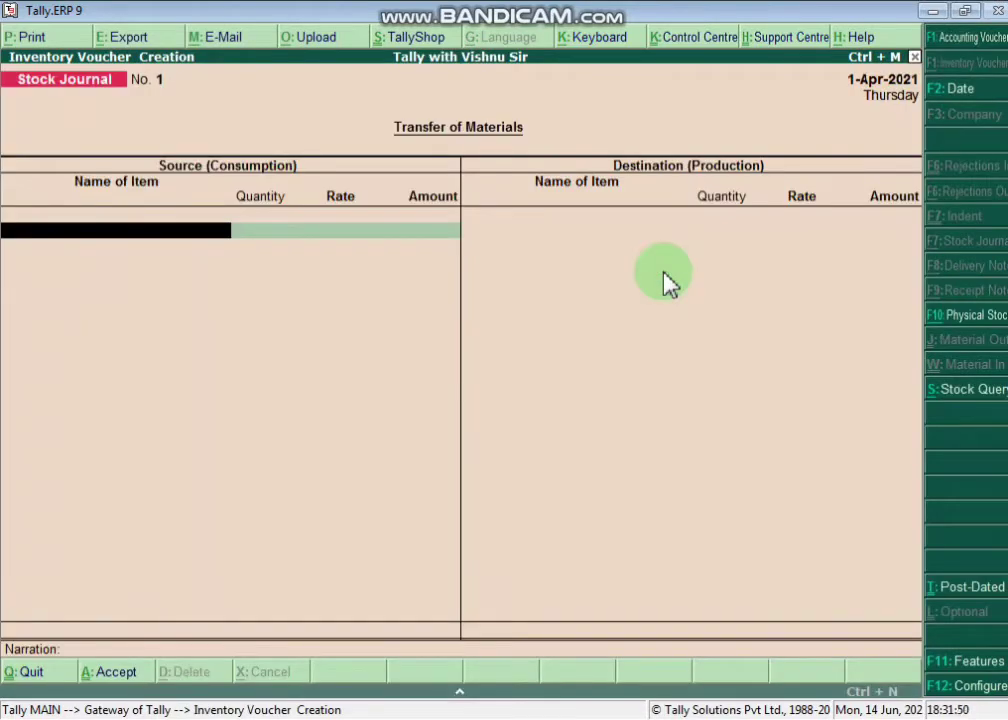
{"action": "key", "text": "F1"}
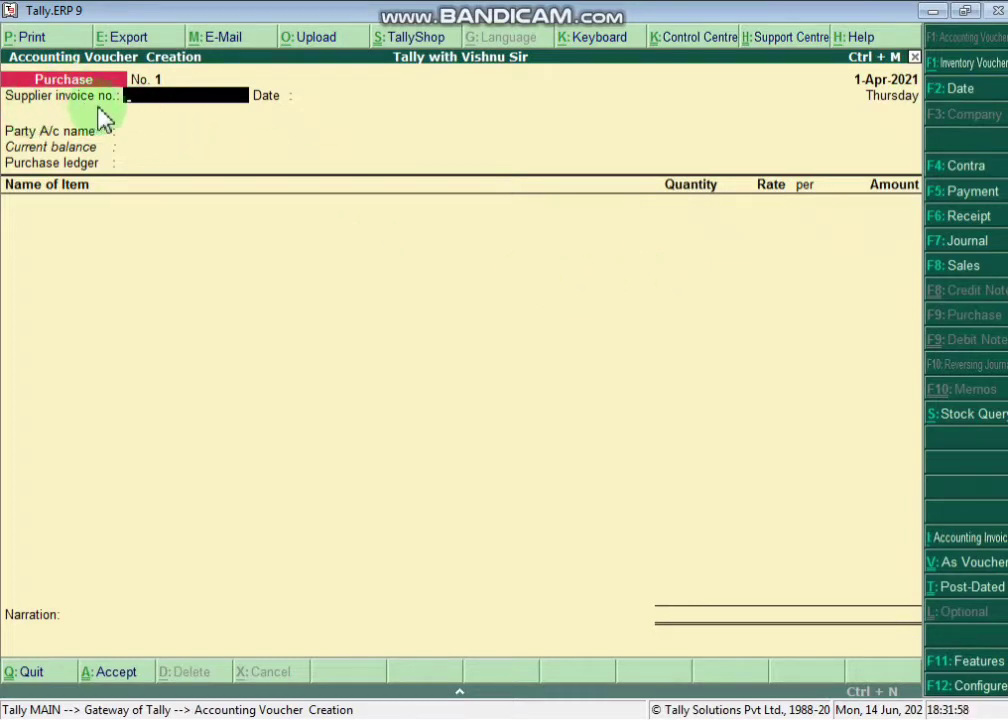
{"action": "type", "text": "1213"}
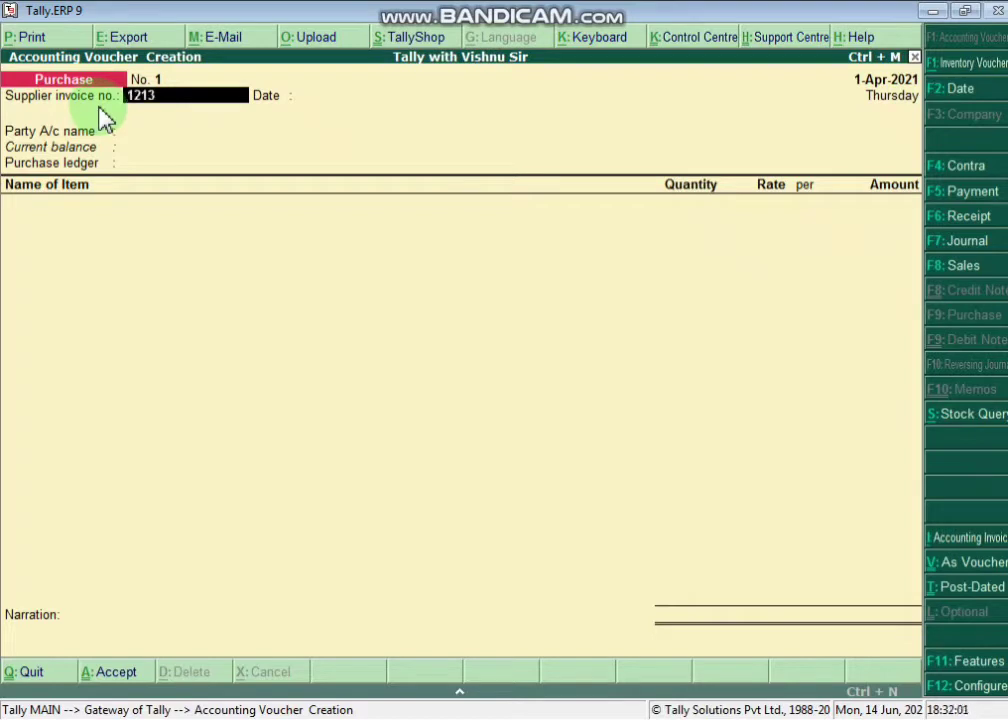
{"action": "key", "text": "Return"}
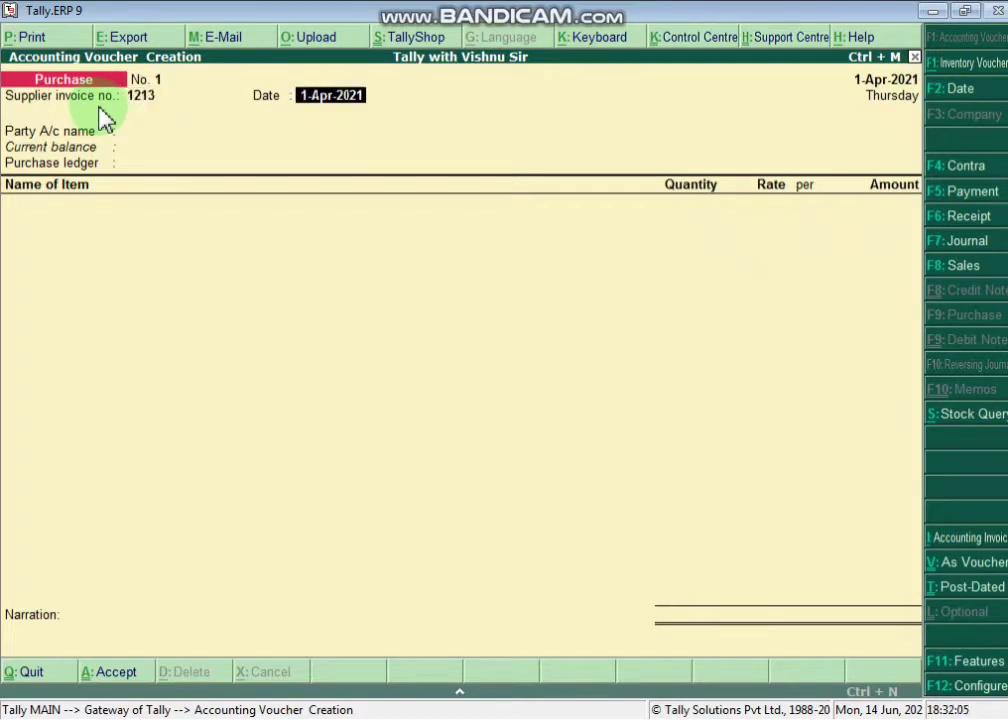
{"action": "key", "text": "Return"}
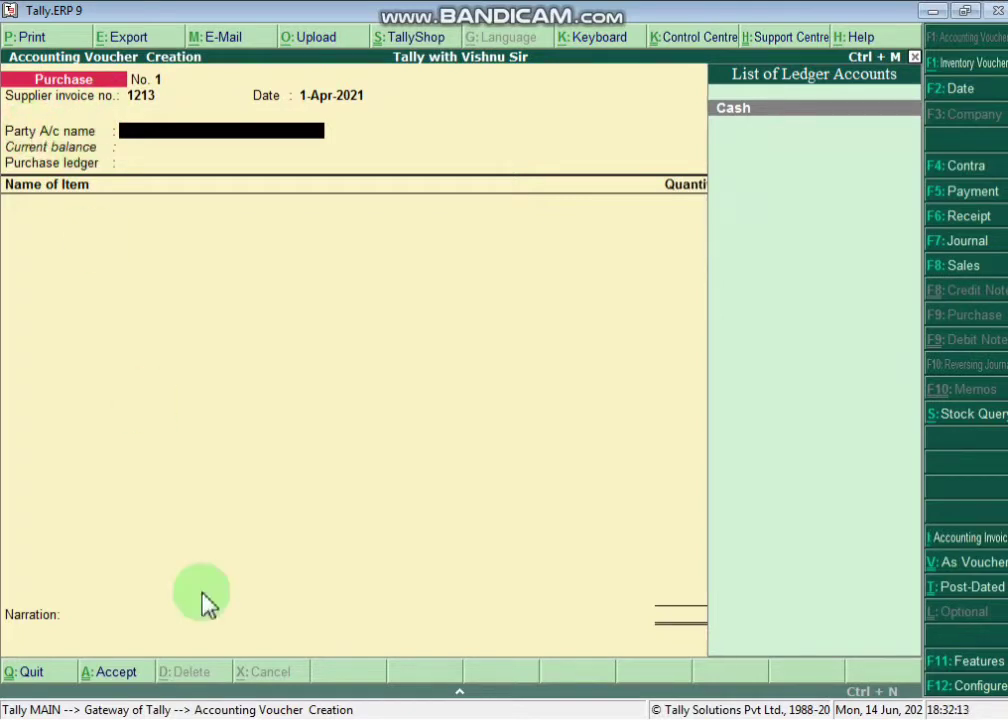
{"action": "left_click", "coordinate": [335, 719]}
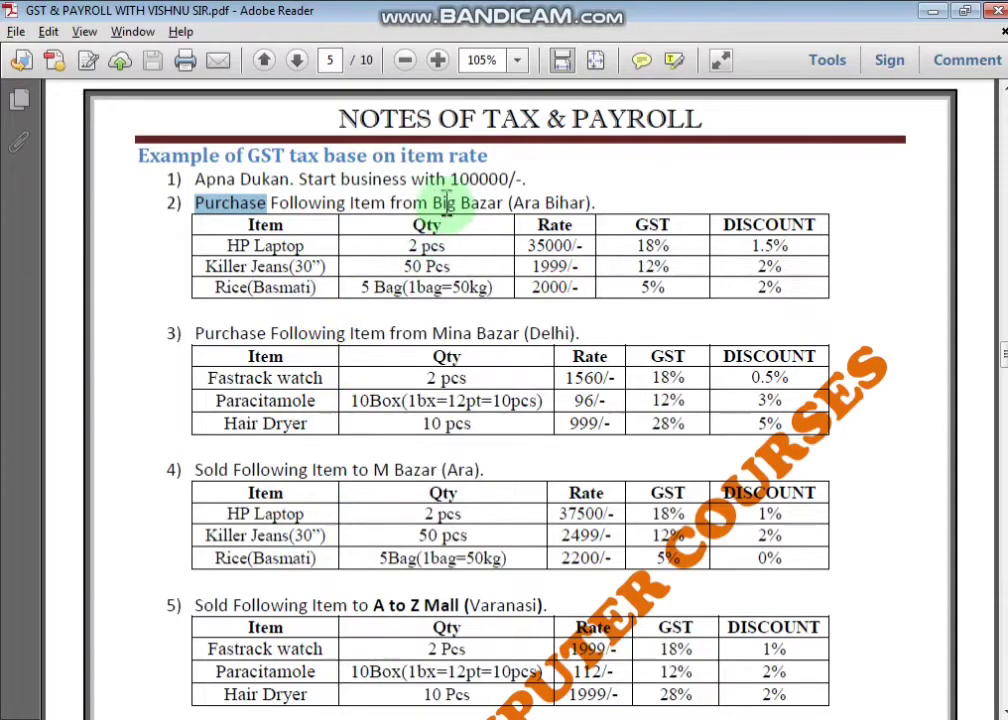
- Highlight 'Big Bazar (Ara Bihar)' in the notes and go back to the Tally voucher
{"action": "left_click_drag", "start_coordinate": [432, 203], "coordinate": [601, 208]}
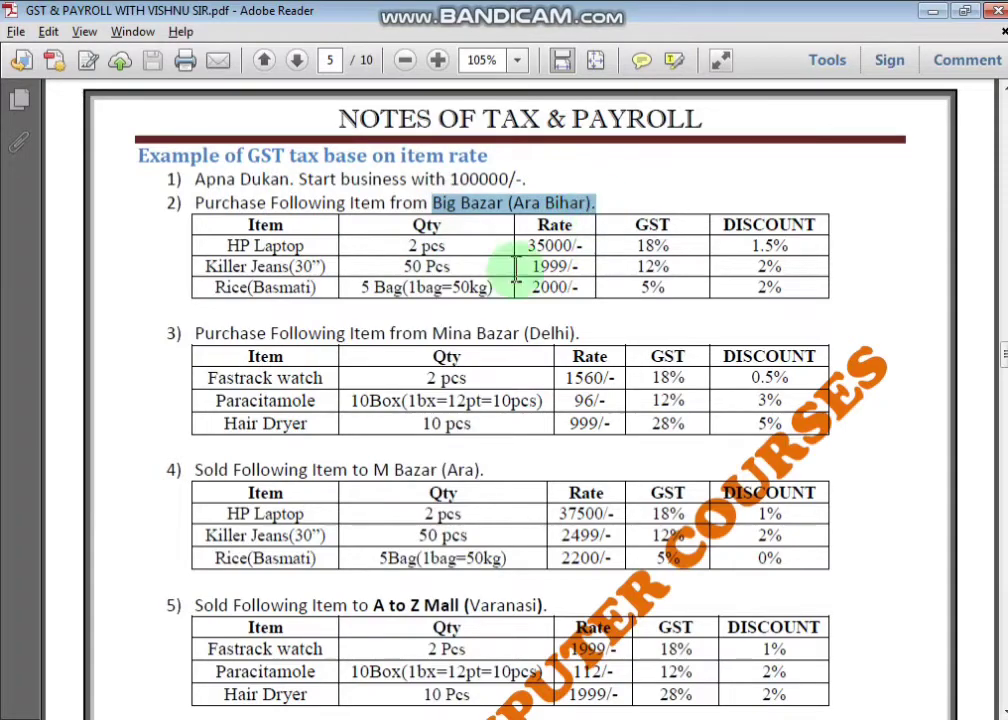
{"action": "left_click", "coordinate": [300, 719]}
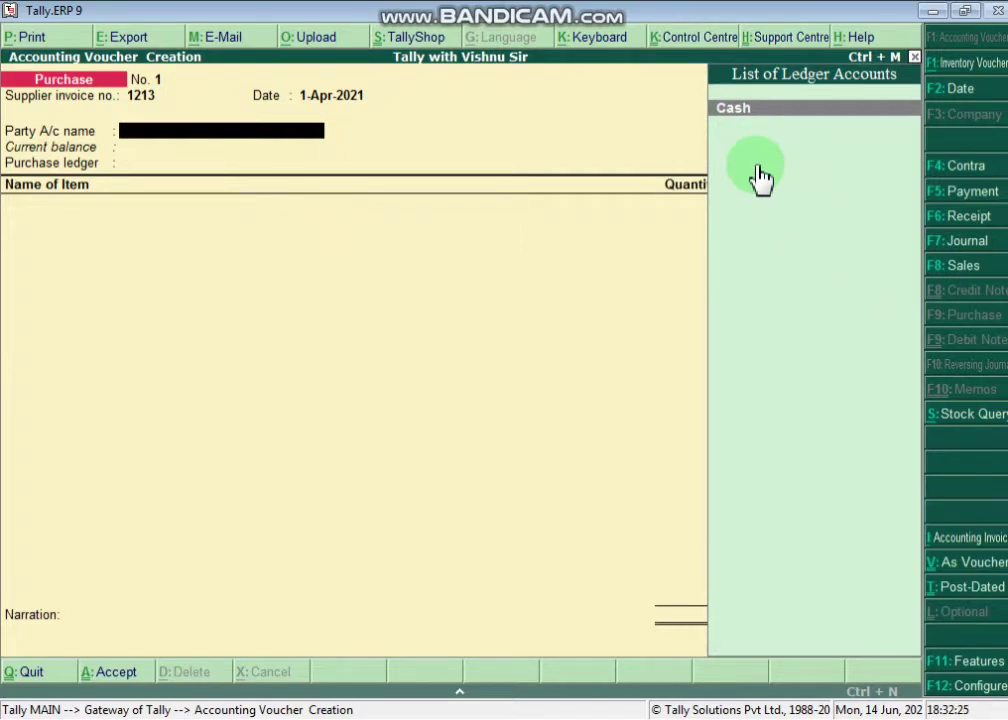
- Create ledger 'Big Bazar' under Sundry Creditors, bill-by-bill balances Yes, state Bihar
{"action": "key", "text": "alt+c"}
{"action": "type", "text": "Bi"}
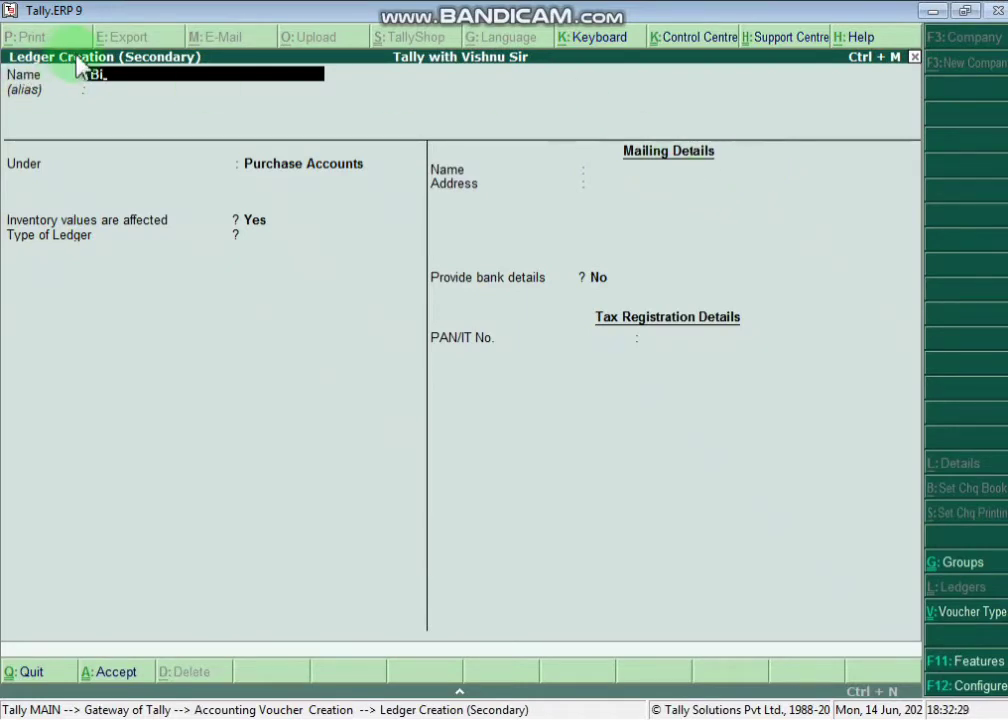
{"action": "type", "text": "g Bazar"}
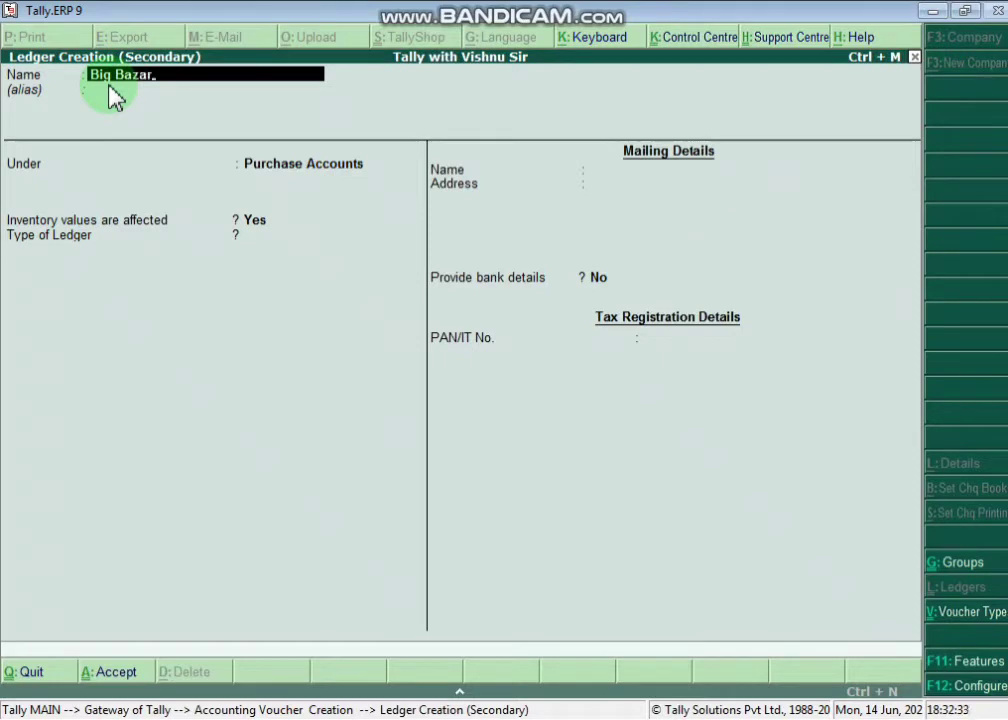
{"action": "key", "text": "Return"}
{"action": "key", "text": "Return"}
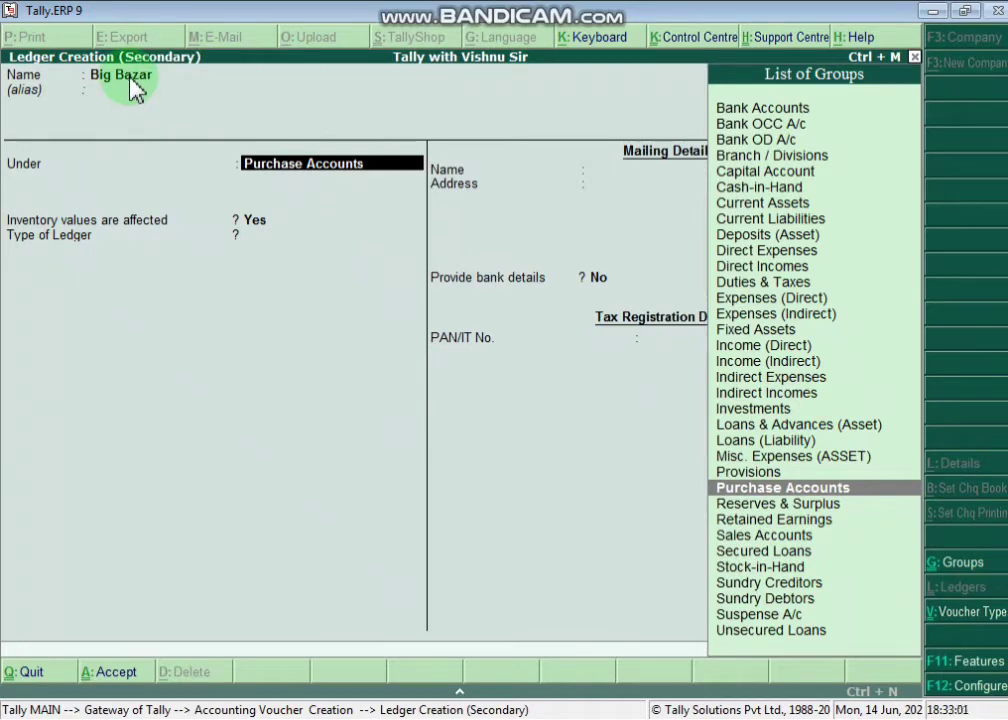
{"action": "type", "text": "Sun"}
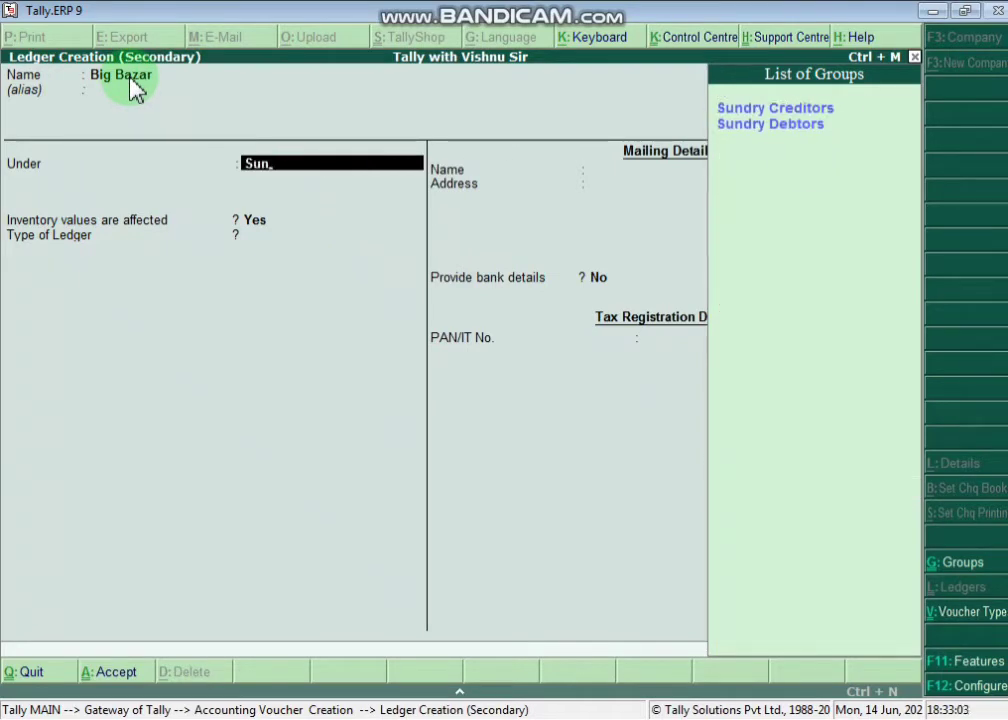
{"action": "key", "text": "Return"}
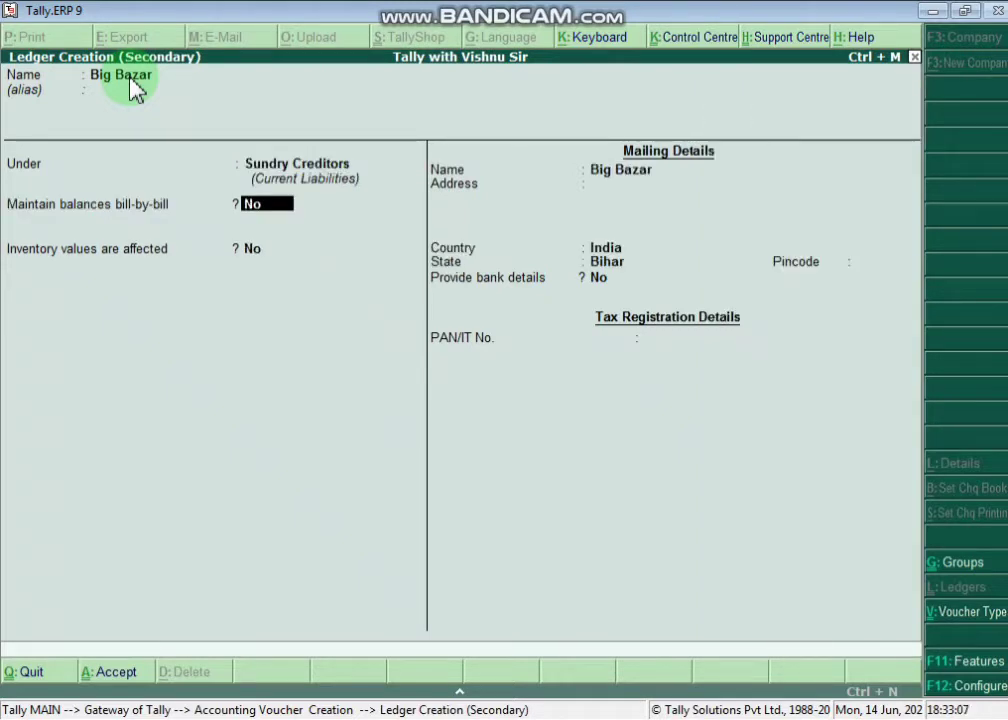
{"action": "type", "text": "y"}
{"action": "key", "text": "Return"}
{"action": "key", "text": "Return"}
{"action": "key", "text": "Return"}
{"action": "key", "text": "Return"}
{"action": "key", "text": "Return"}
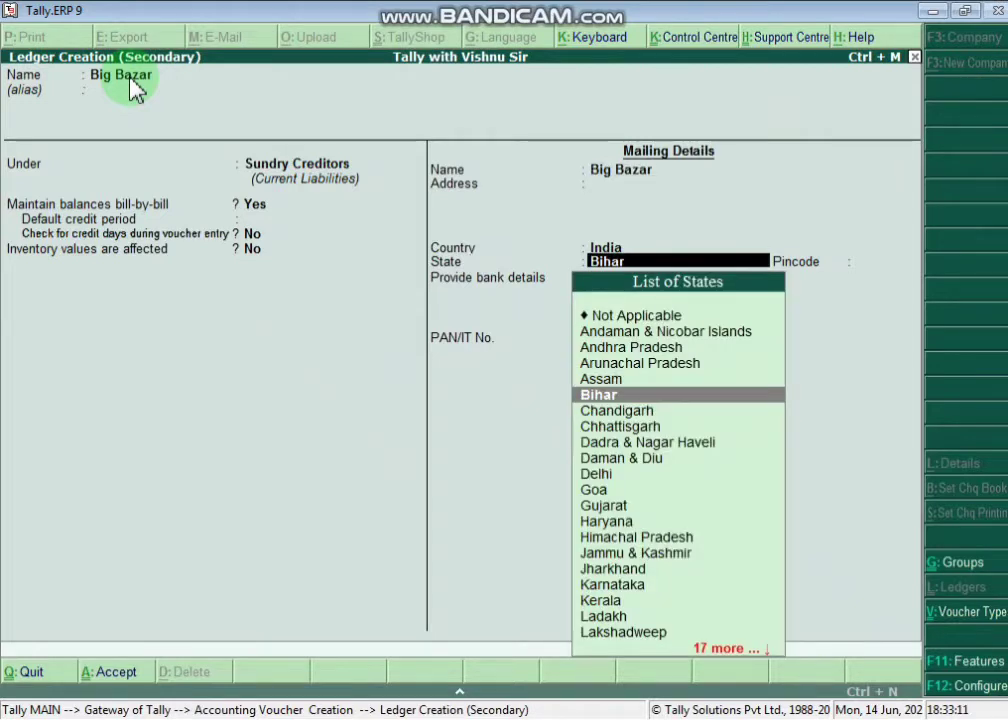
{"action": "key", "text": "Return"}
{"action": "key", "text": "Return"}
{"action": "key", "text": "Return"}
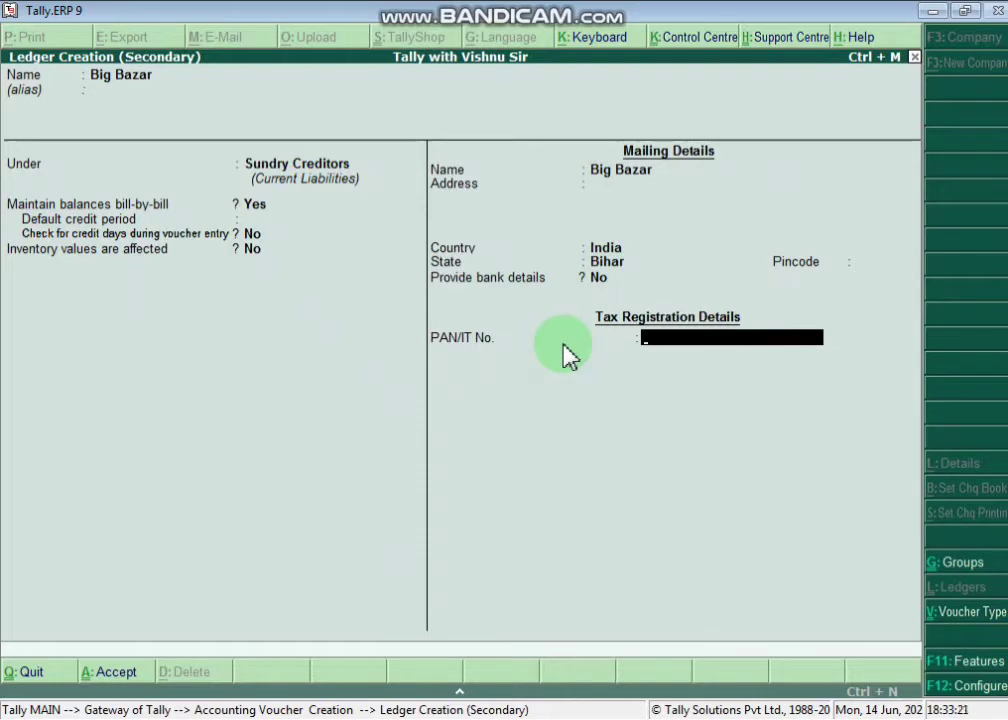
- Enable GST for the company with state Bihar, the company GSTIN and monthly GSTR1 filing
{"action": "key", "text": "F11"}
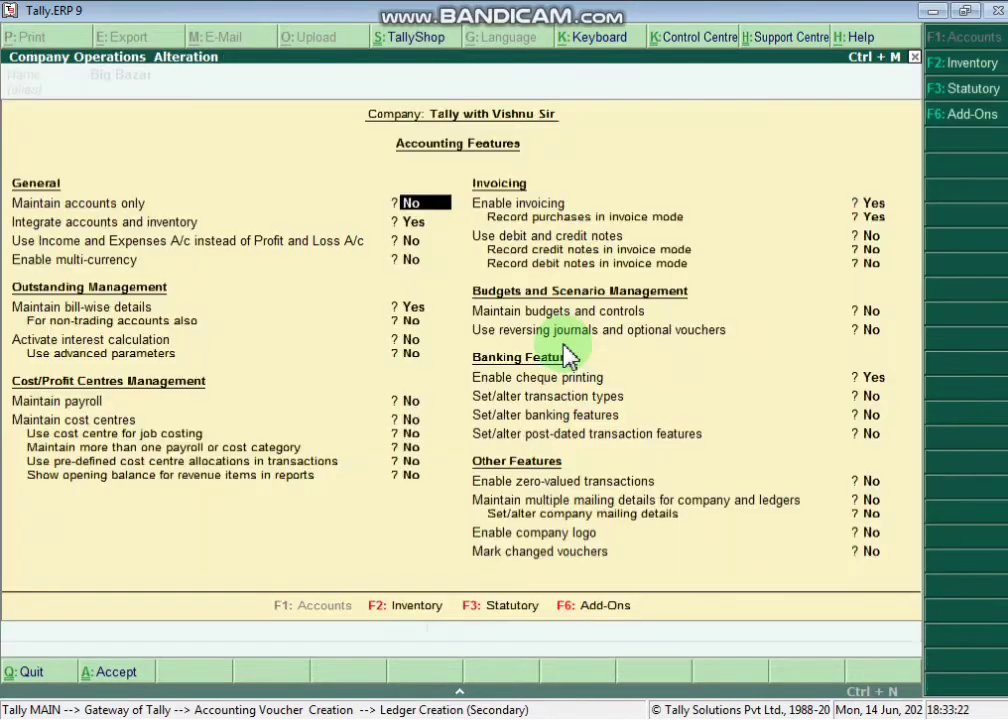
{"action": "key", "text": "F3"}
{"action": "type", "text": "yes"}
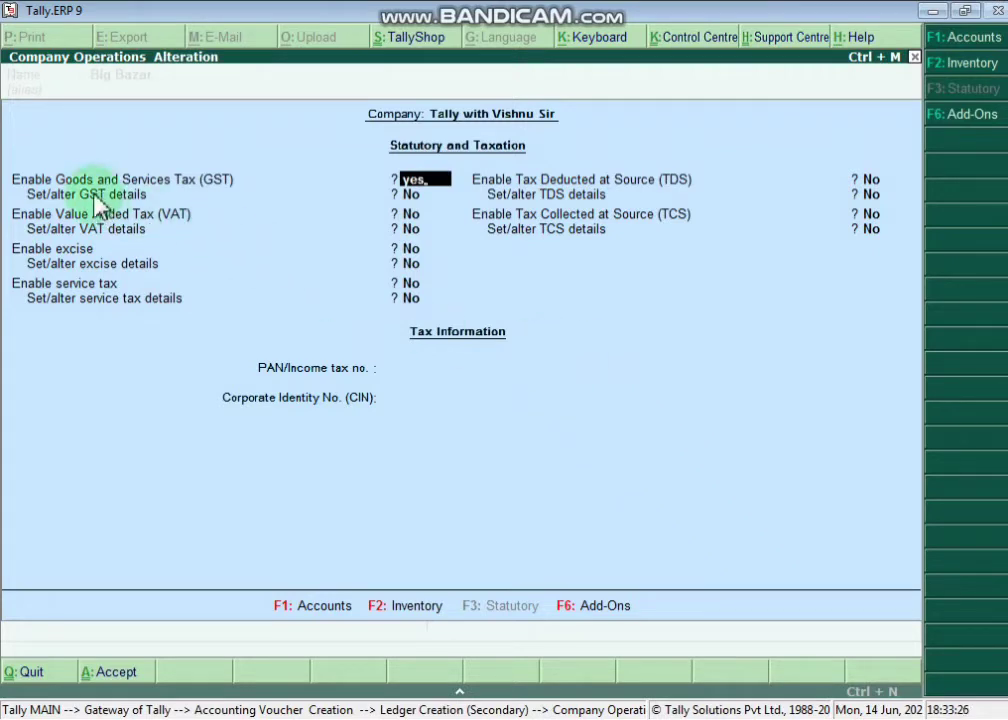
{"action": "key", "text": "Return"}
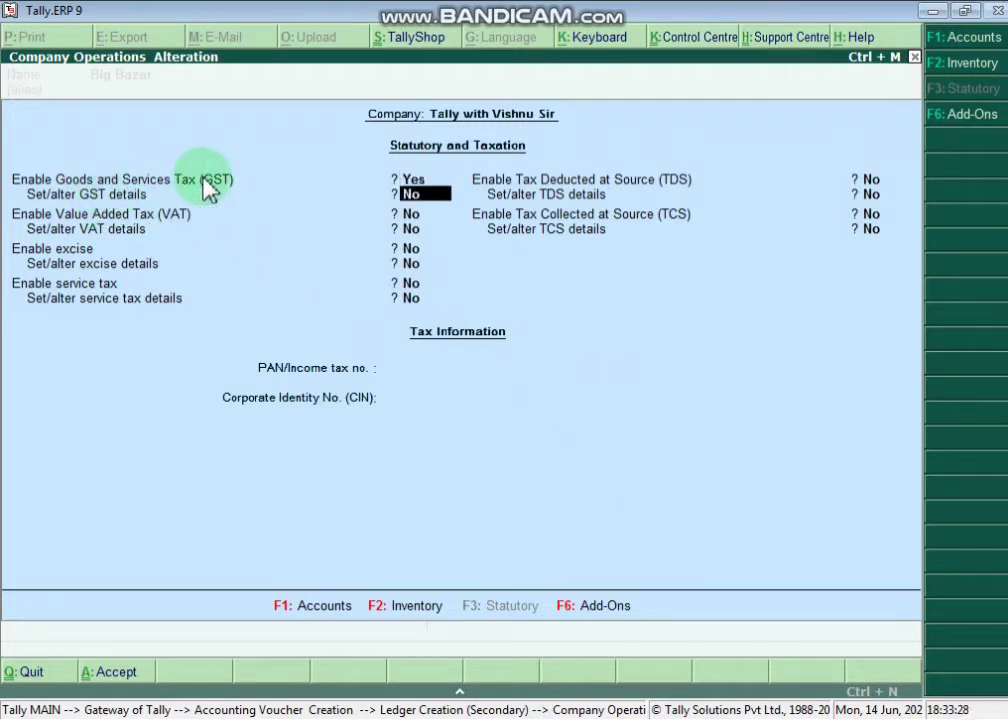
{"action": "type", "text": "y"}
{"action": "key", "text": "Return"}
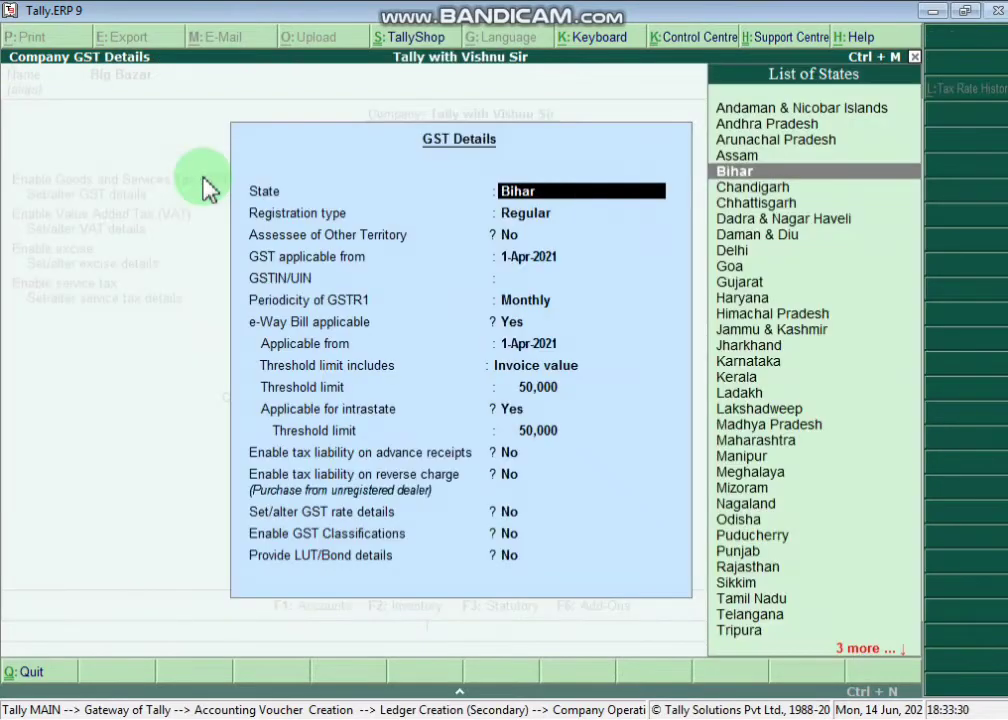
{"action": "key", "text": "Return"}
{"action": "key", "text": "Return"}
{"action": "key", "text": "Return"}
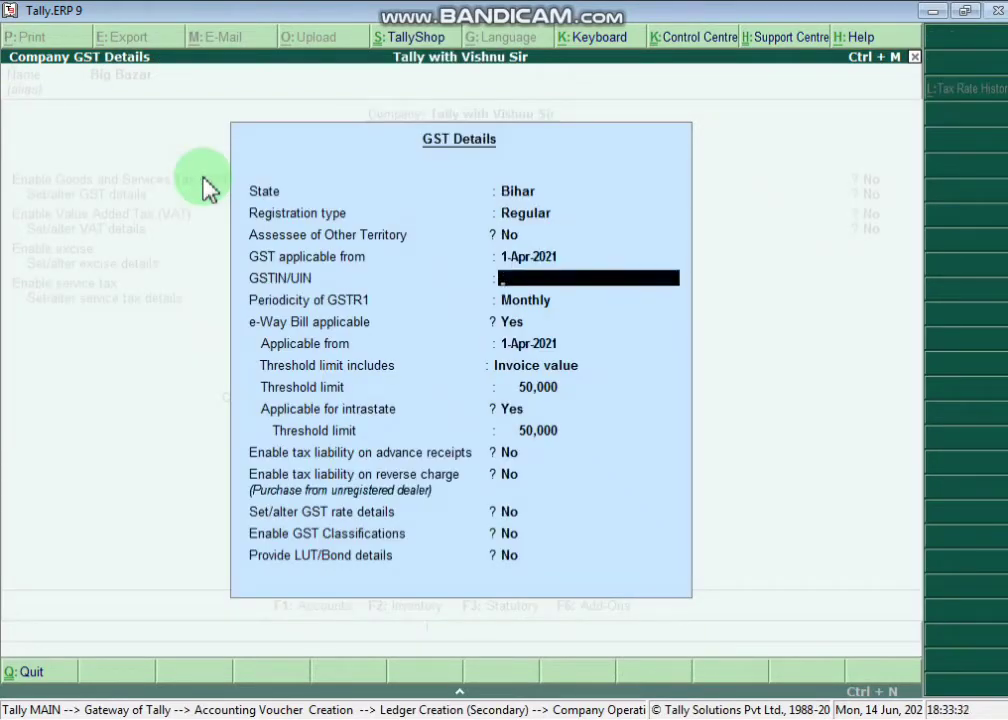
{"action": "type", "text": "10ASDFR545"}
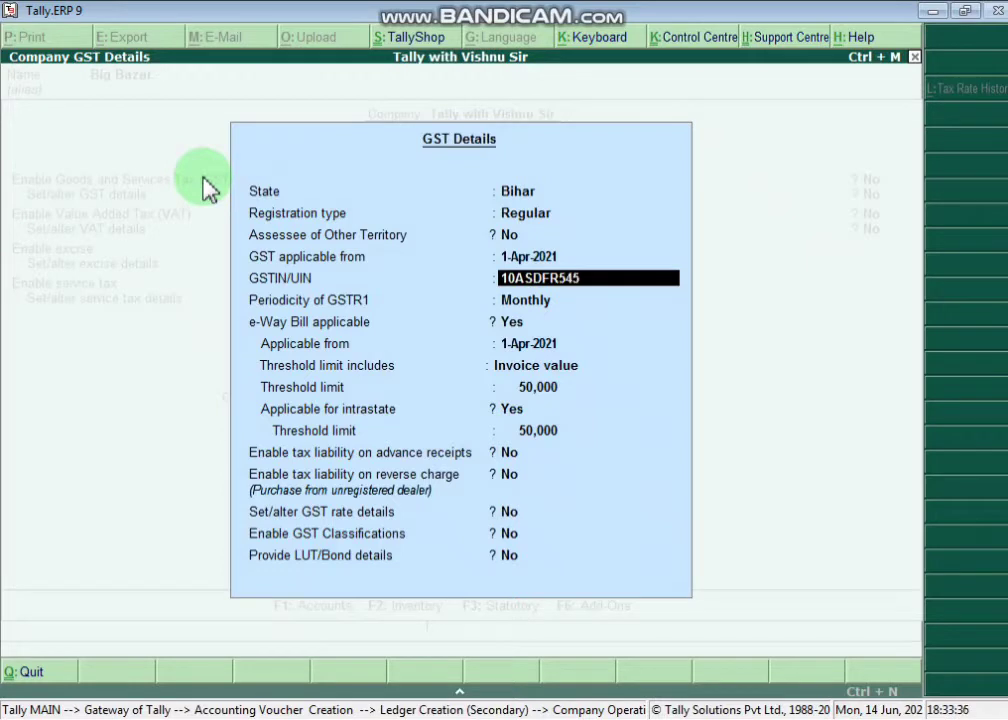
{"action": "type", "text": "HGF"}
{"action": "key", "text": "Return"}
{"action": "key", "text": "Return"}
{"action": "key", "text": "Return"}
{"action": "key", "text": "Return"}
{"action": "key", "text": "Return"}
{"action": "key", "text": "Return"}
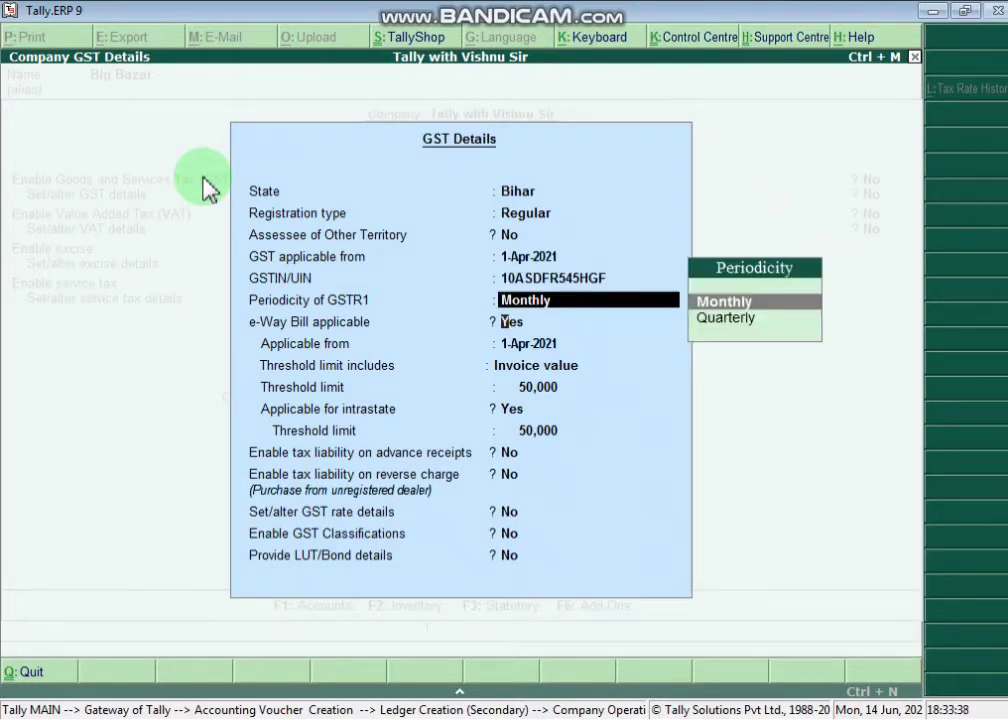
{"action": "key", "text": "Return"}
{"action": "key", "text": "Return"}
{"action": "key", "text": "Return"}
{"action": "key", "text": "Return"}
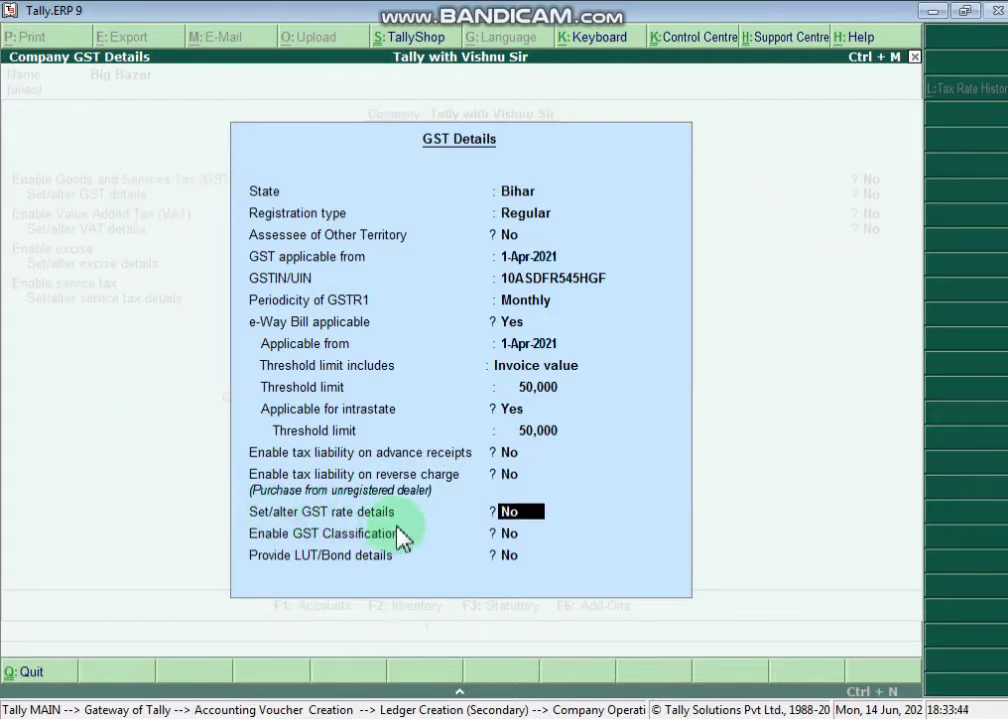
- Set GST rates to Taxable at 18% integrated tax, enable GST classifications and save
{"action": "type", "text": "yes"}
{"action": "key", "text": "Return"}
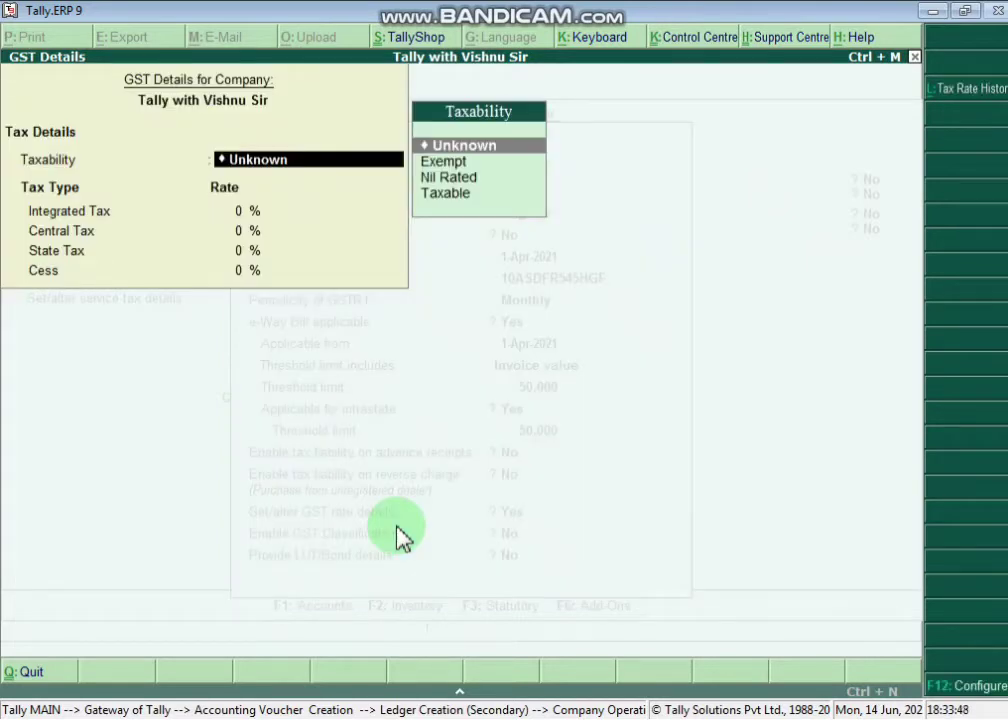
{"action": "key", "text": "Down"}
{"action": "key", "text": "Down"}
{"action": "key", "text": "Down"}
{"action": "key", "text": "Return"}
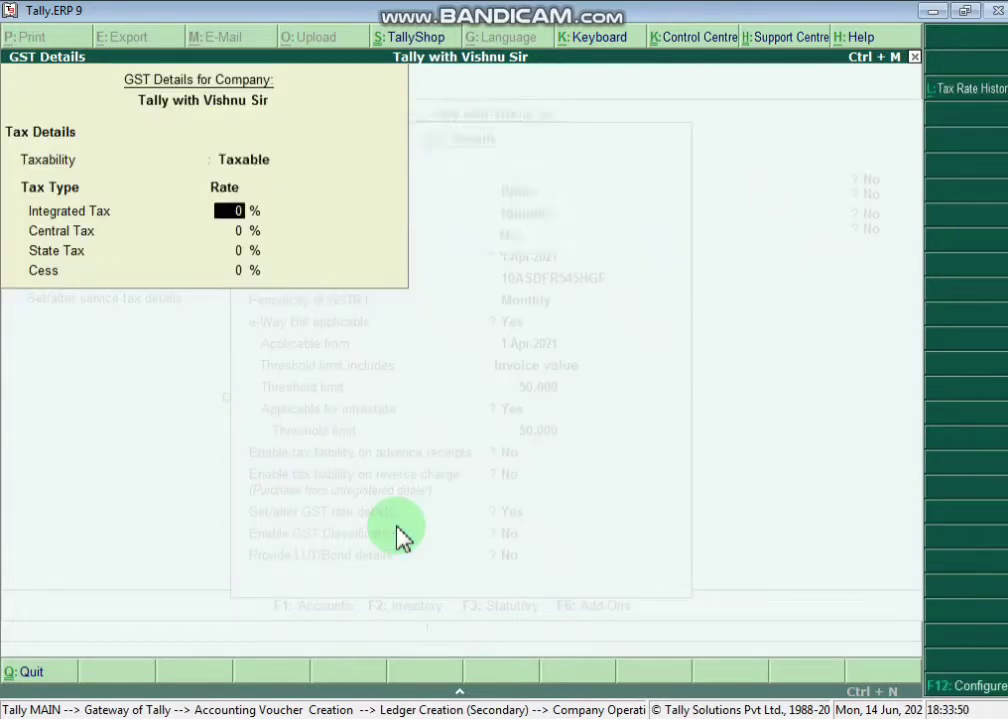
{"action": "type", "text": "18"}
{"action": "key", "text": "Return"}
{"action": "key", "text": "Return"}
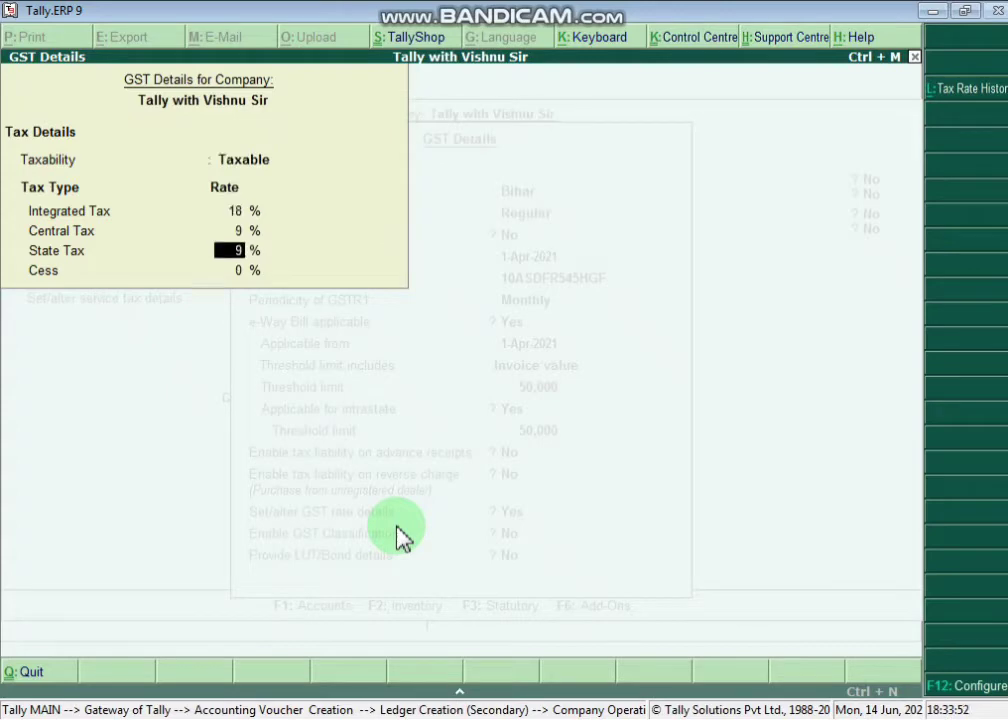
{"action": "key", "text": "Return"}
{"action": "key", "text": "Return"}
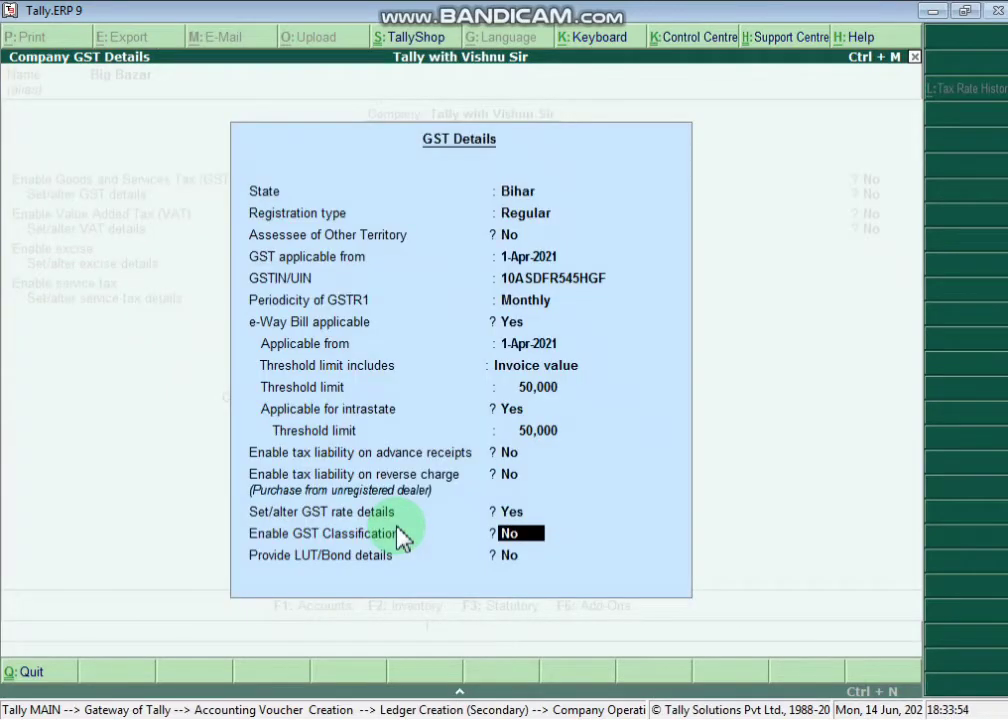
{"action": "type", "text": "yes"}
{"action": "key", "text": "Return"}
{"action": "key", "text": "Return"}
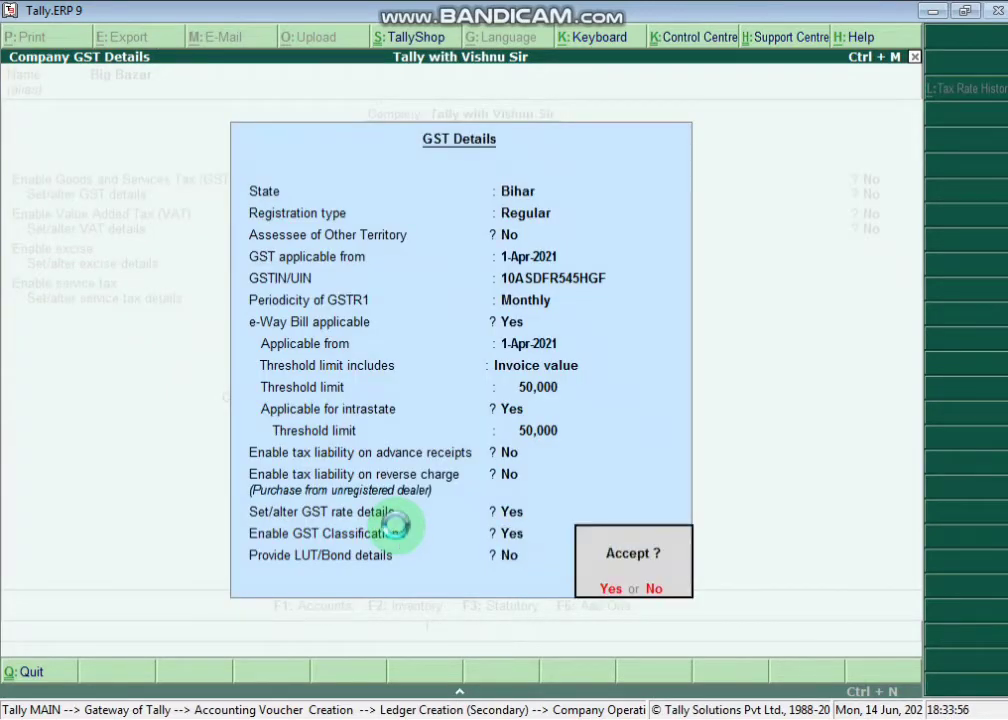
{"action": "key", "text": "Return"}
{"action": "key", "text": "Return"}
{"action": "key", "text": "Return"}
{"action": "key", "text": "Return"}
{"action": "key", "text": "Return"}
{"action": "key", "text": "Return"}
{"action": "key", "text": "Return"}
{"action": "key", "text": "Return"}
{"action": "key", "text": "Return"}
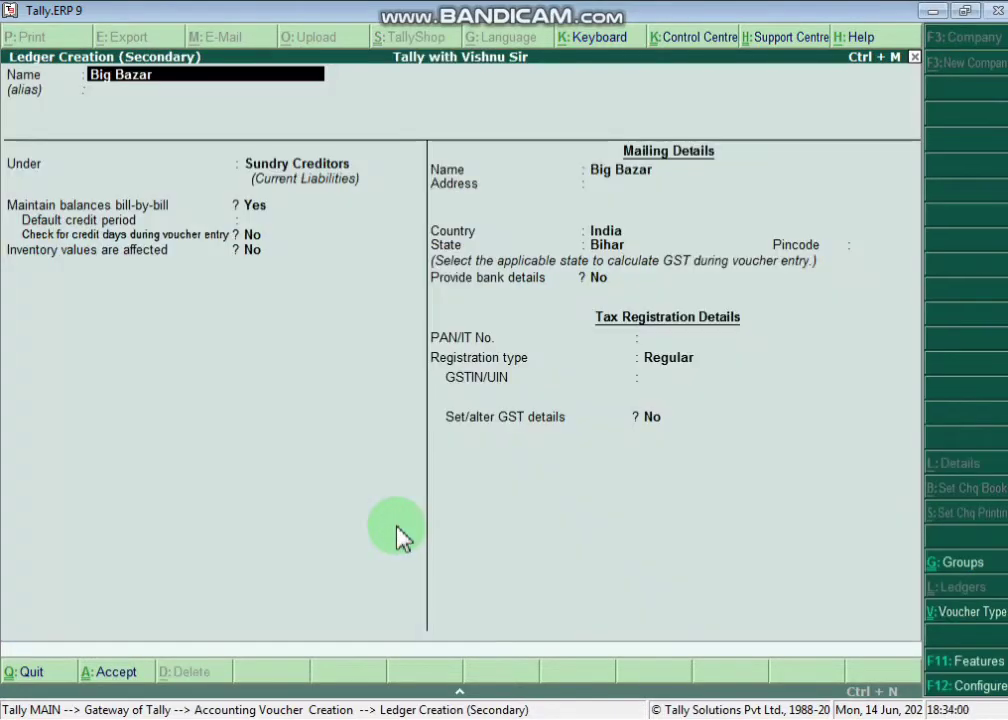
- Save Big Bazar as a Regular-registered Bihar party without GSTIN, party type Not Applicable
{"action": "key", "text": "Return"}
{"action": "key", "text": "Return"}
{"action": "key", "text": "Return"}
{"action": "key", "text": "Return"}
{"action": "key", "text": "Return"}
{"action": "key", "text": "Return"}
{"action": "key", "text": "Return"}
{"action": "key", "text": "Return"}
{"action": "key", "text": "Return"}
{"action": "key", "text": "Return"}
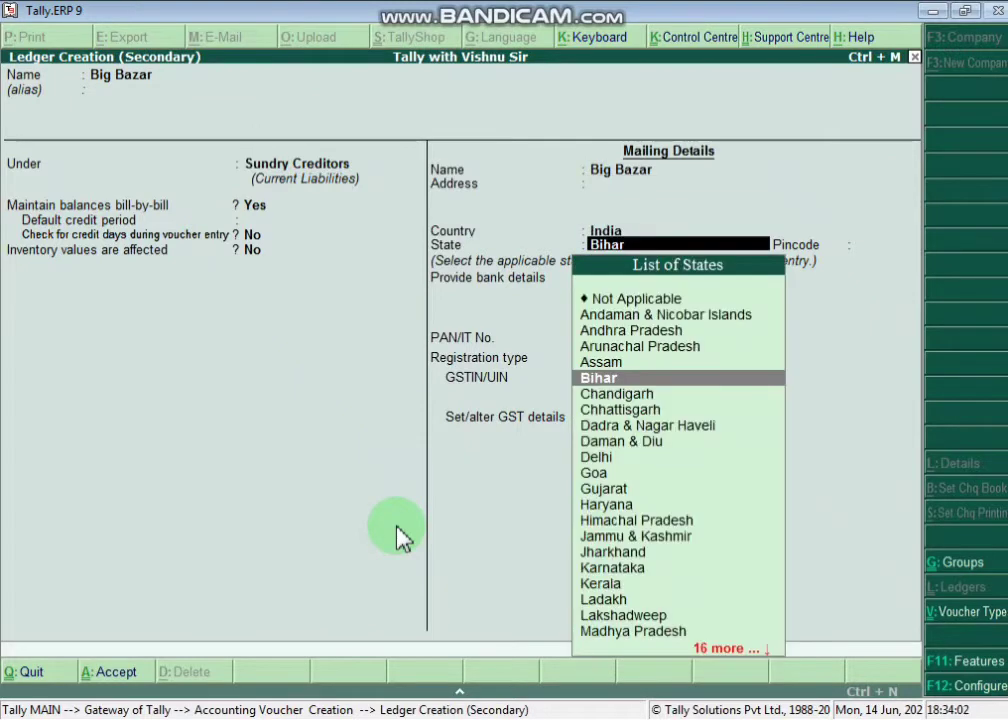
{"action": "key", "text": "Return"}
{"action": "key", "text": "Return"}
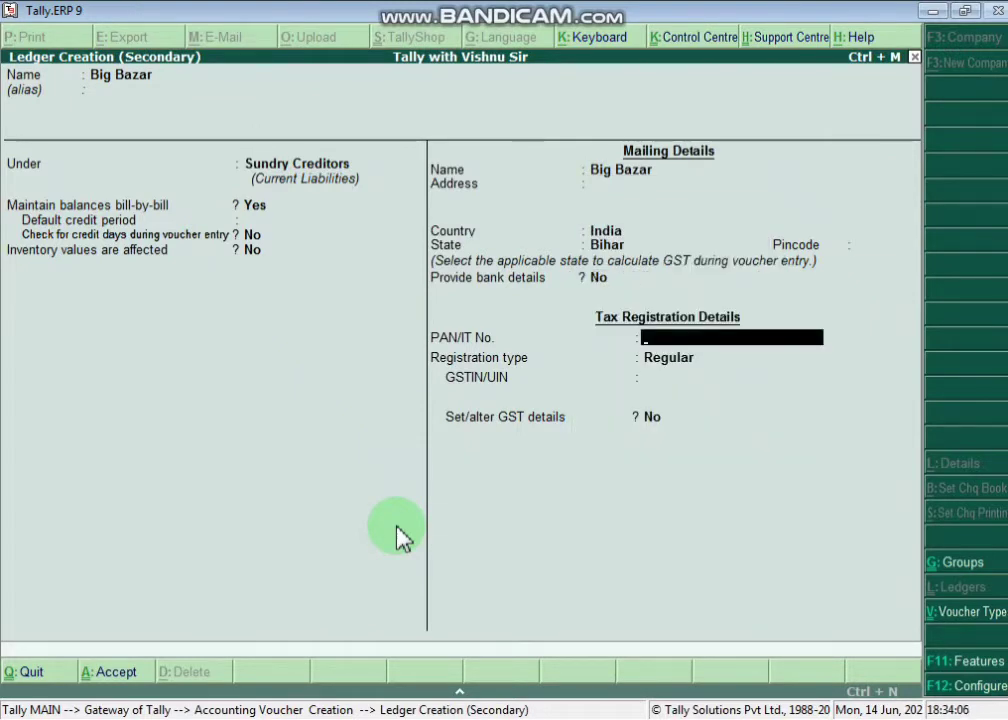
{"action": "key", "text": "Return"}
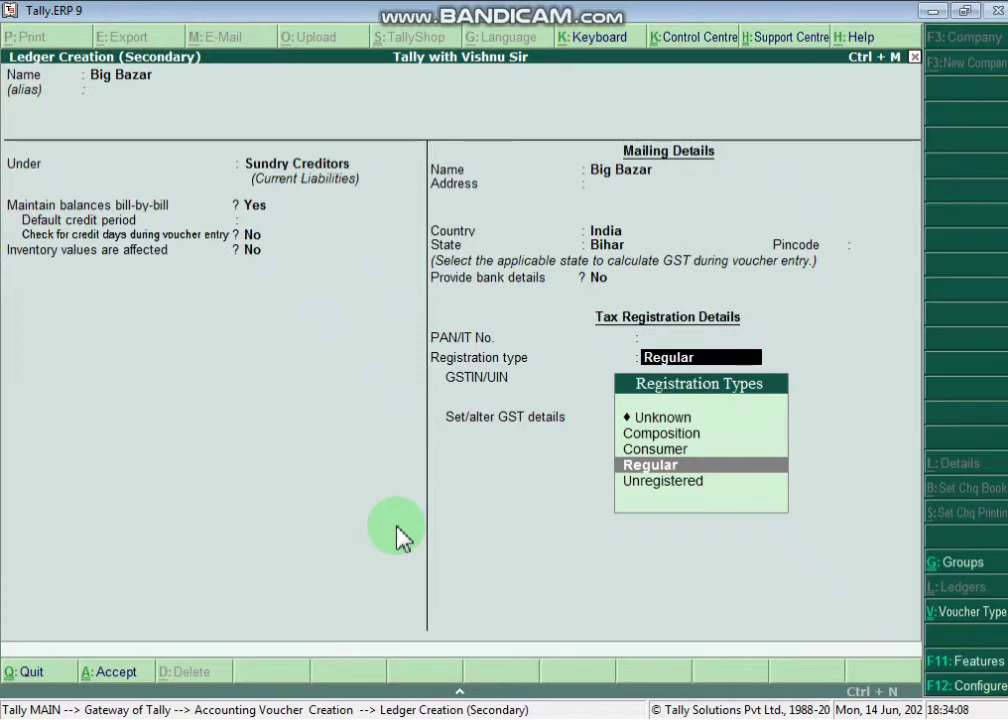
{"action": "key", "text": "Return"}
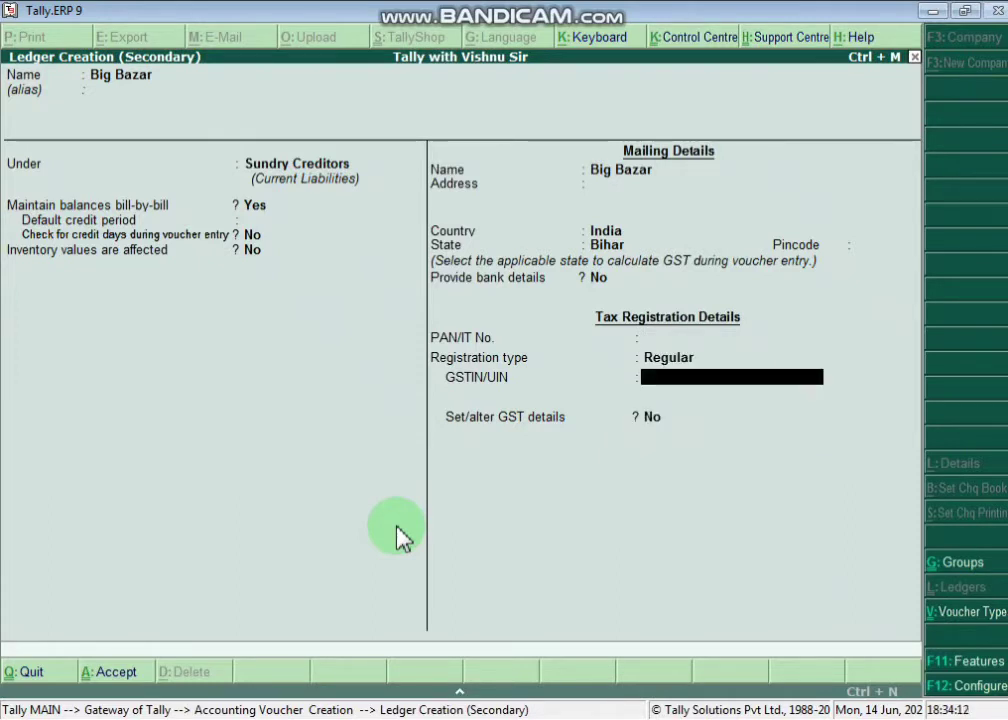
{"action": "key", "text": "Return"}
{"action": "key", "text": "Return"}
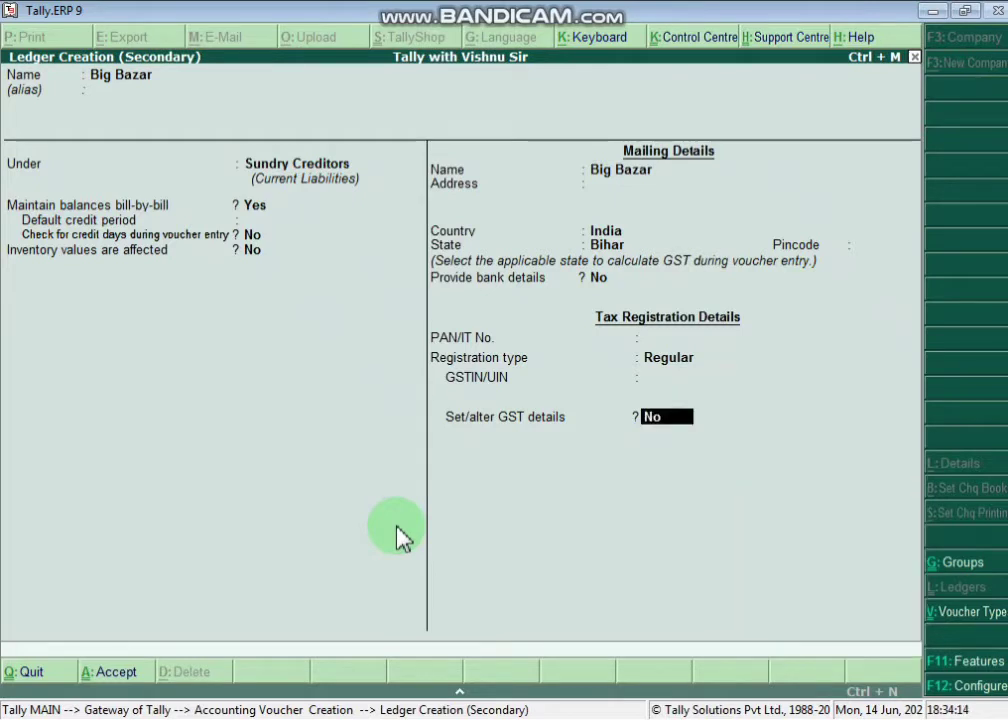
{"action": "type", "text": "yes"}
{"action": "key", "text": "Return"}
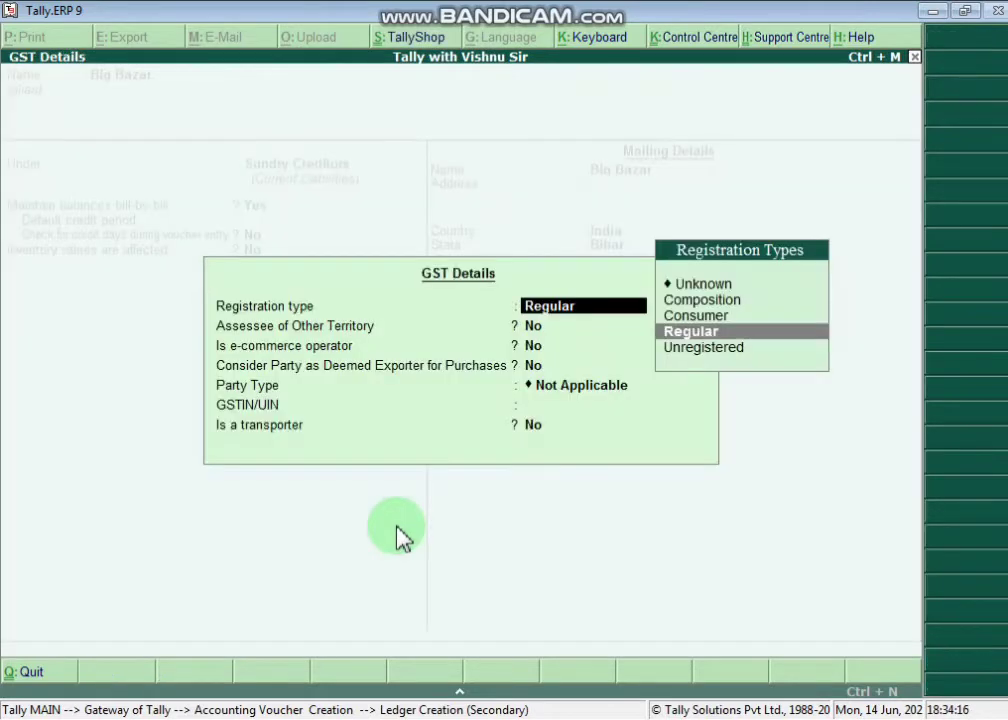
{"action": "key", "text": "Return"}
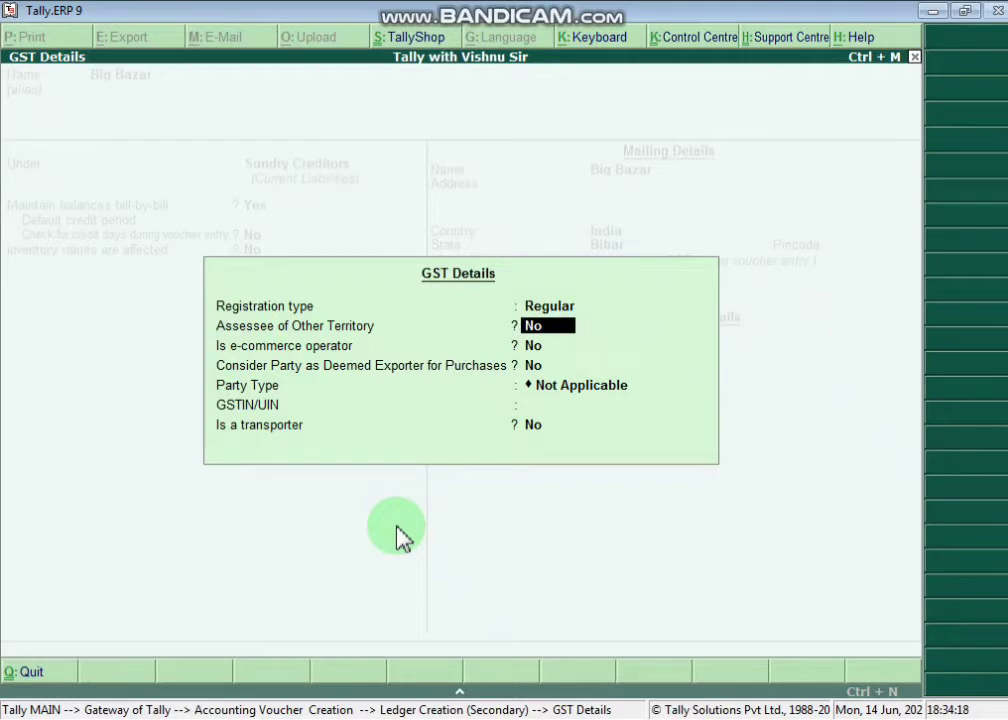
{"action": "key", "text": "Return"}
{"action": "key", "text": "Return"}
{"action": "key", "text": "Return"}
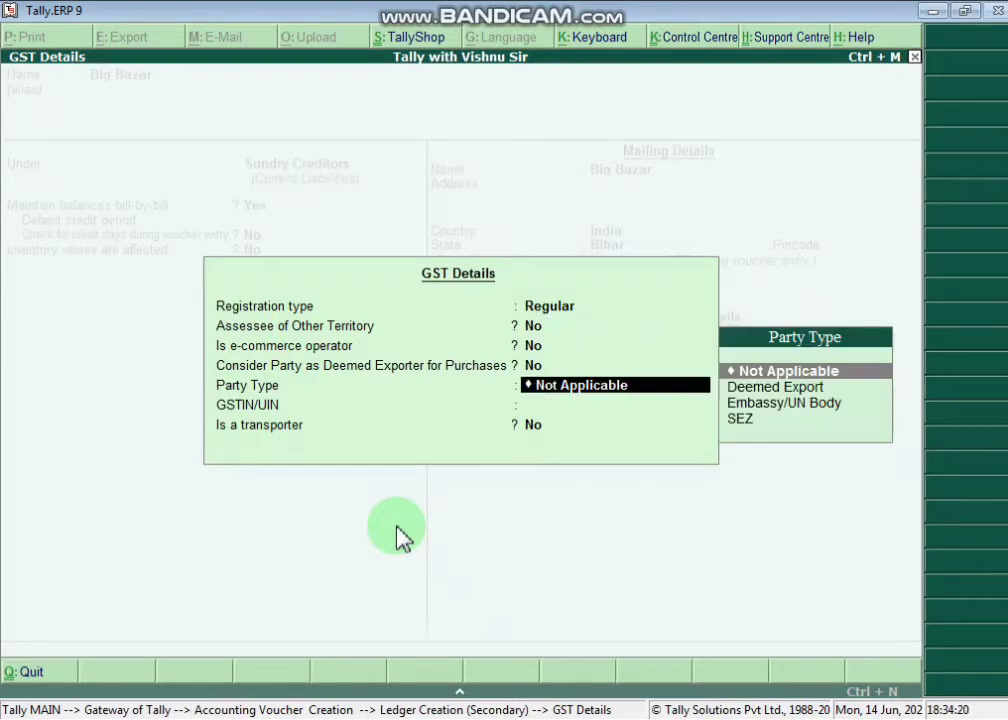
{"action": "key", "text": "Return"}
{"action": "key", "text": "Return"}
{"action": "key", "text": "Return"}
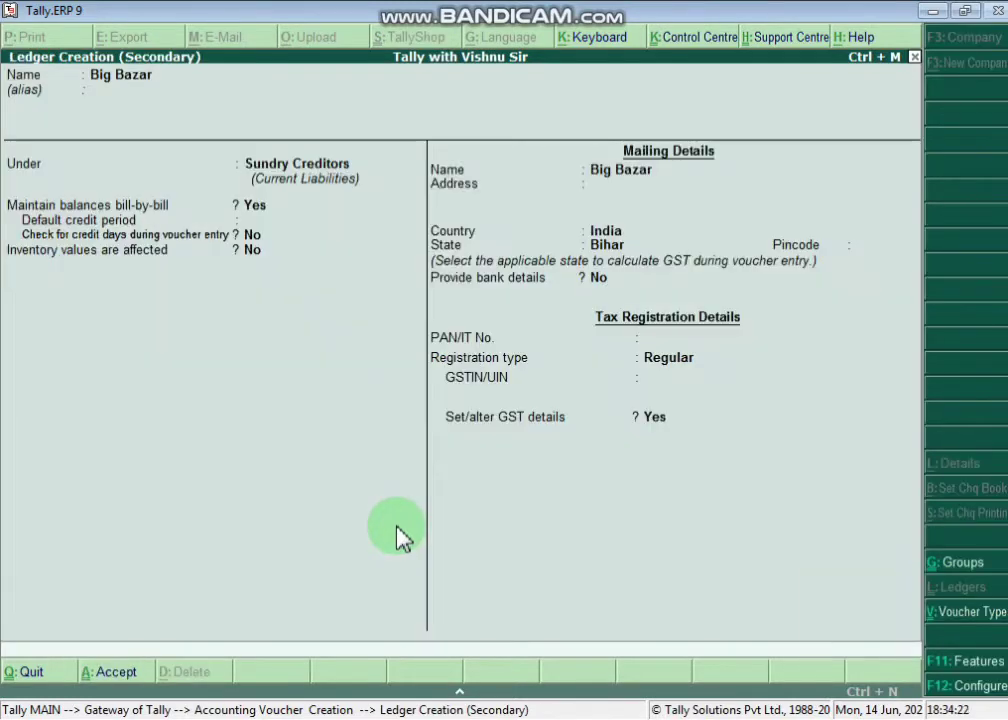
{"action": "key", "text": "Return"}
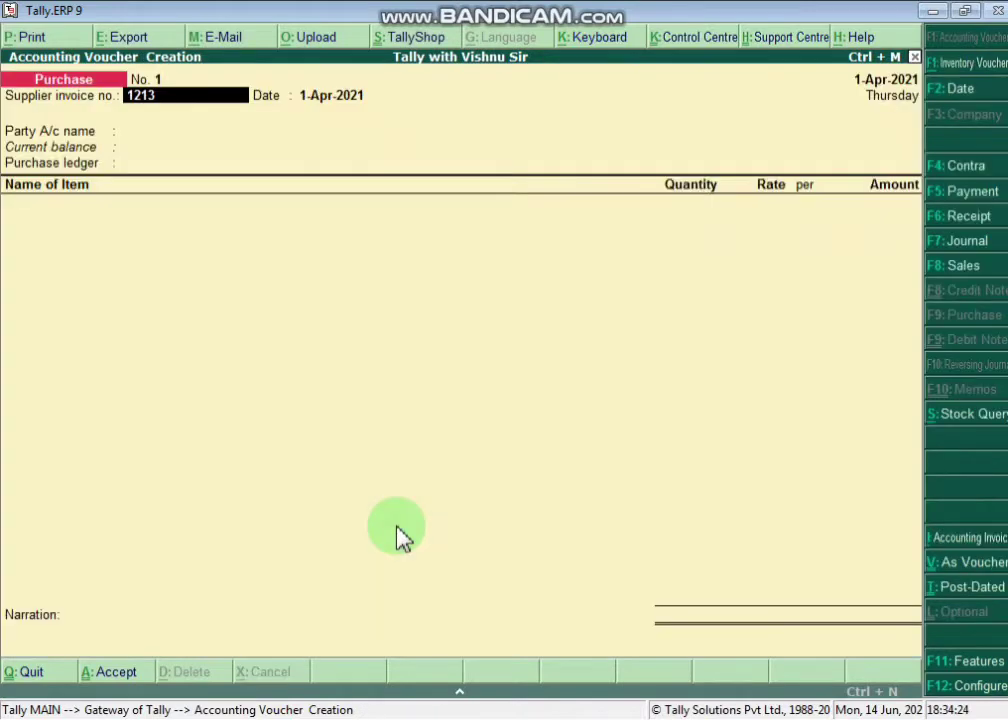
- Enter invoice 1213 and select Big Bazar as party, with address Ara and state Bihar
{"action": "type", "text": "\\"}
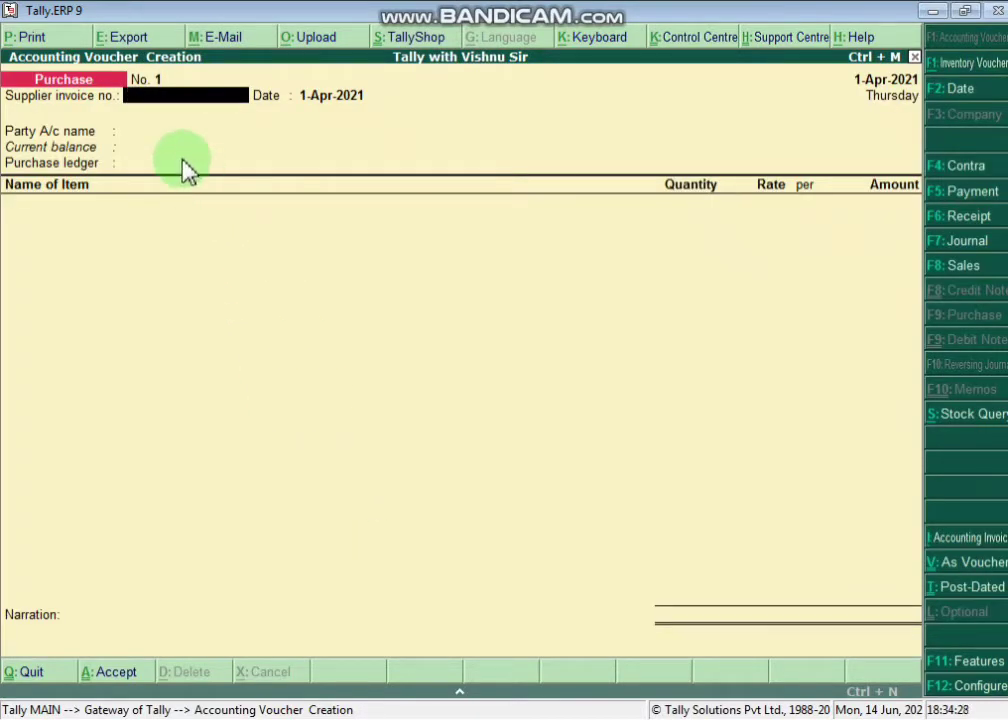
{"action": "type", "text": "1213"}
{"action": "key", "text": "Return"}
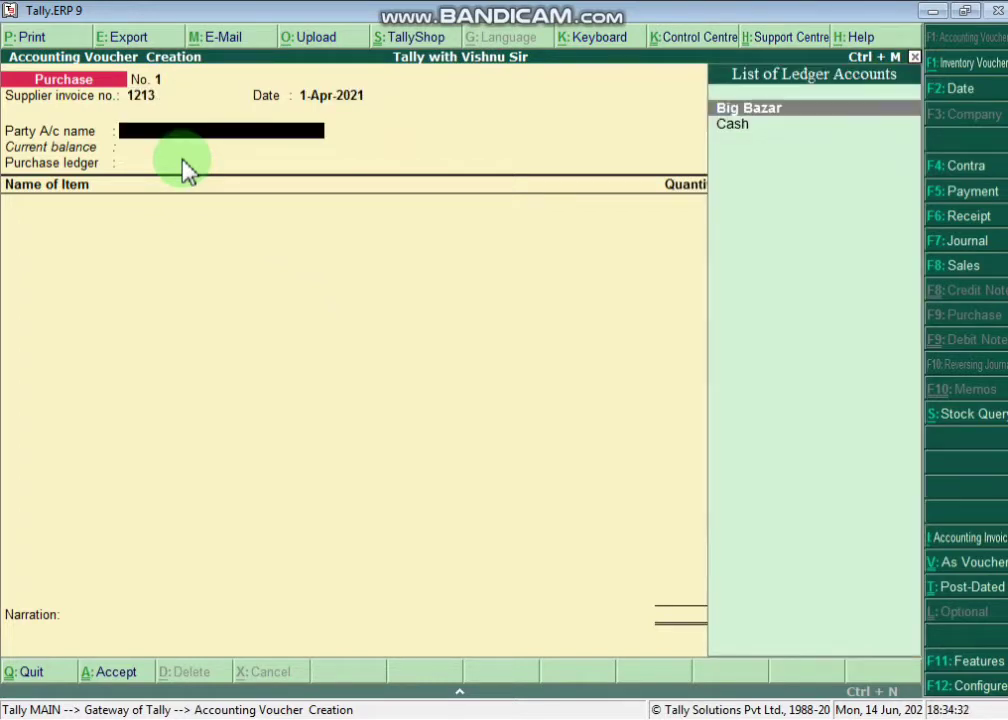
{"action": "key", "text": "Return"}
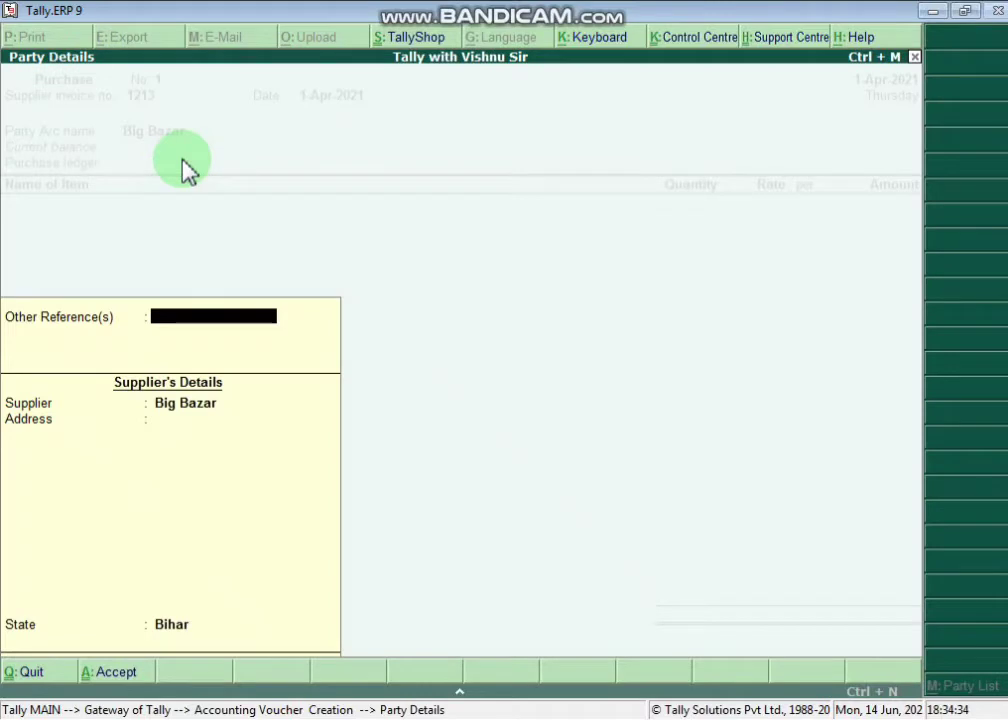
{"action": "key", "text": "Return"}
{"action": "type", "text": "Ara"}
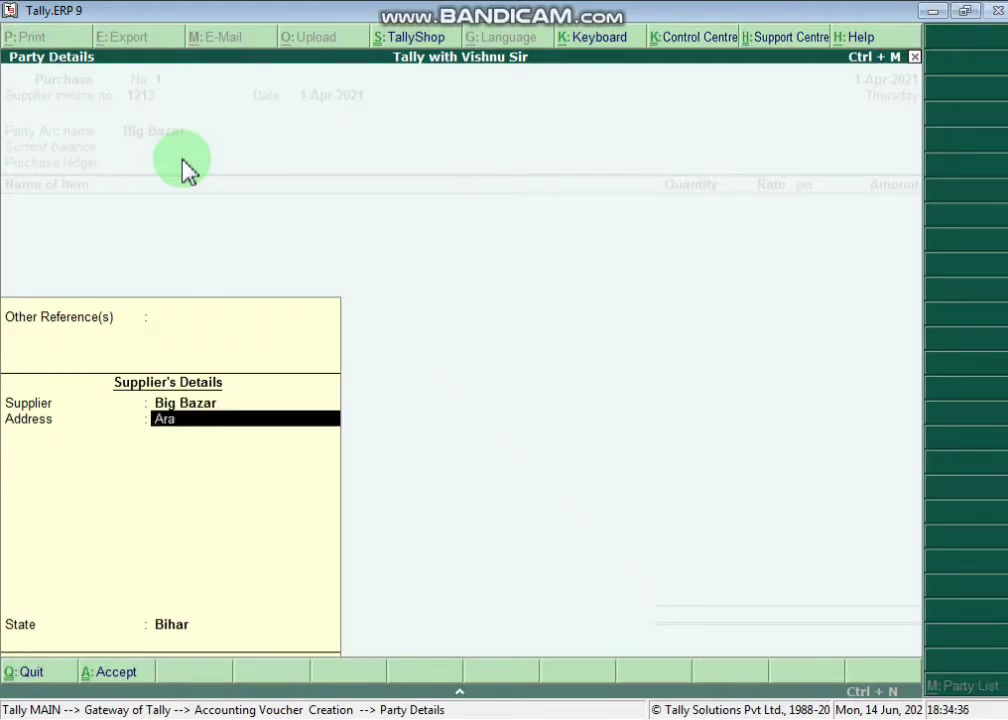
{"action": "key", "text": "Return"}
{"action": "key", "text": "Return"}
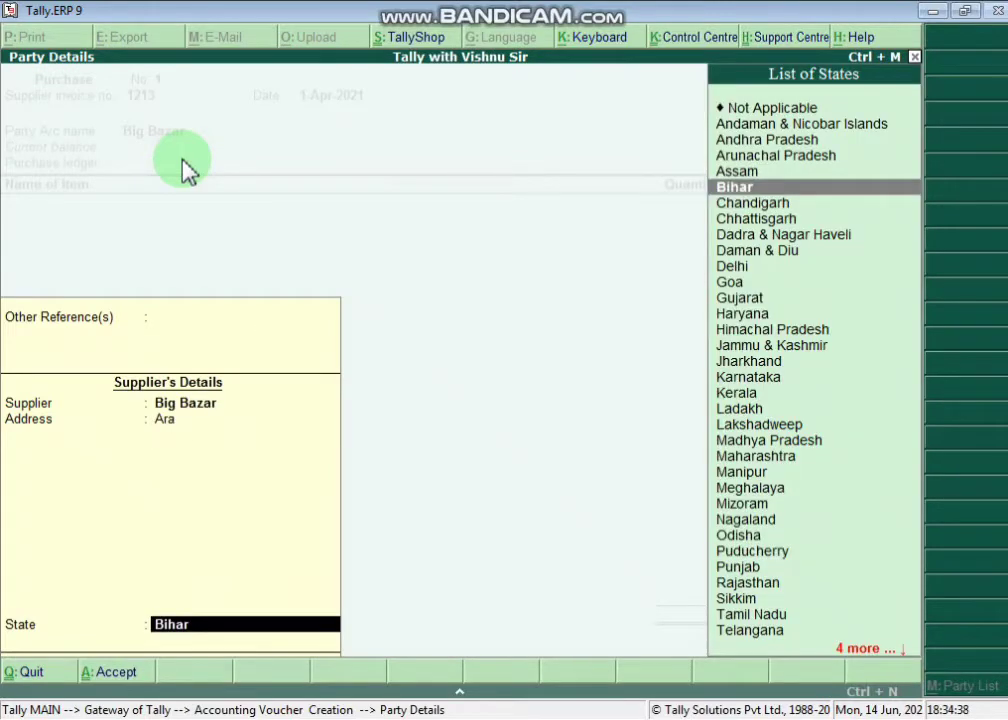
{"action": "key", "text": "Return"}
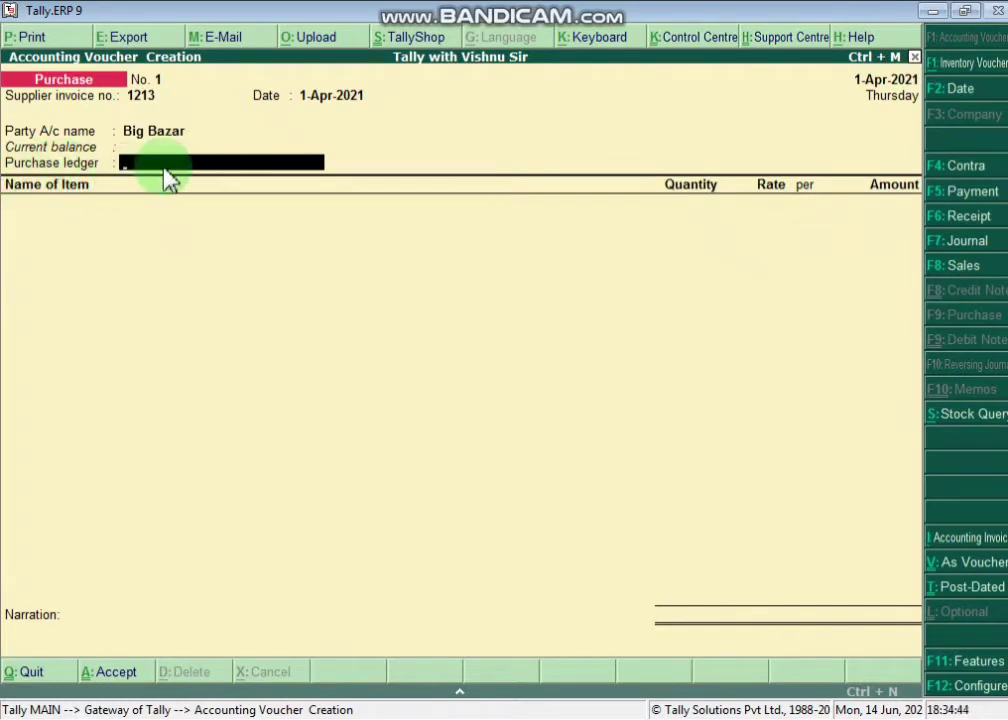
- Create a 'Purchase' ledger under Purchase Accounts, affecting inventory, with GST Applicable
{"action": "key", "text": "alt+c"}
{"action": "type", "text": "P"}
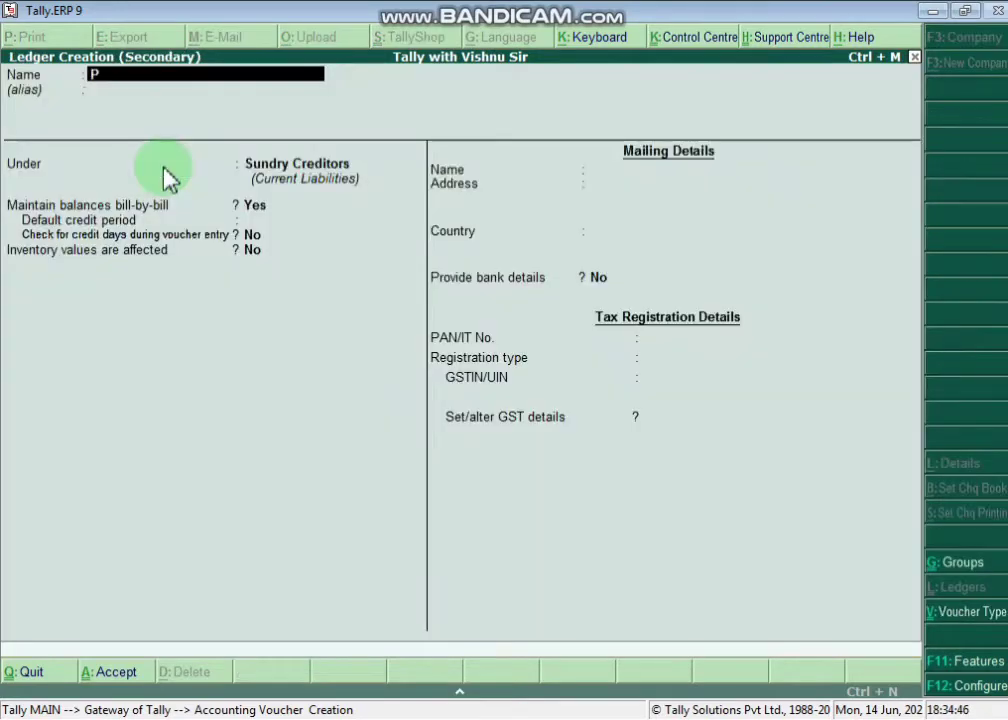
{"action": "type", "text": "urchase"}
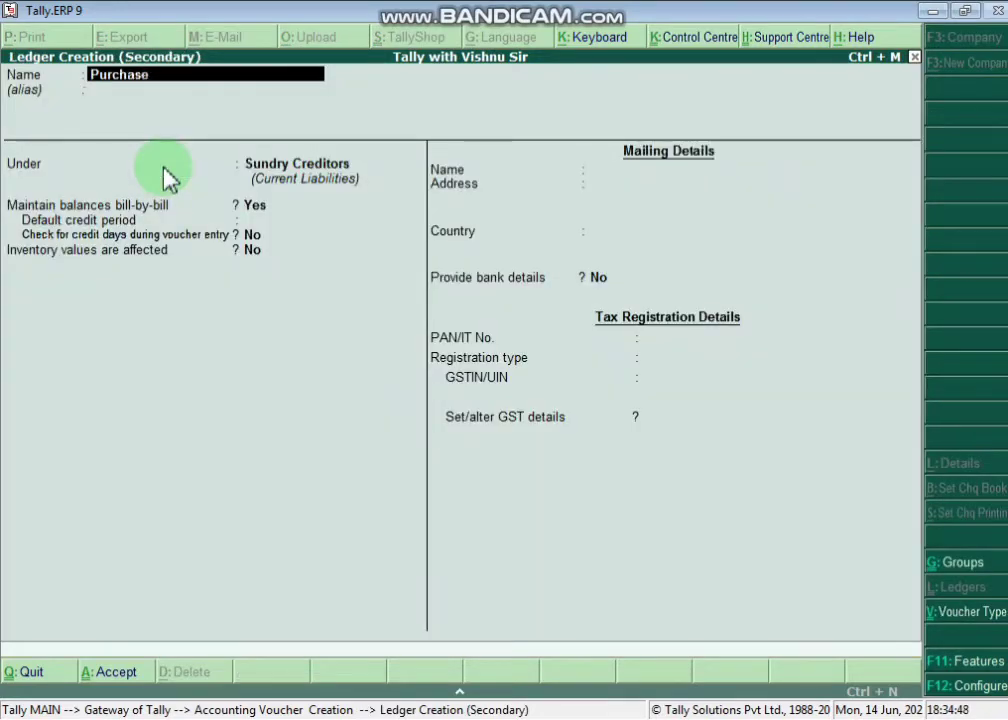
{"action": "key", "text": "Return"}
{"action": "key", "text": "Return"}
{"action": "type", "text": "ou,"}
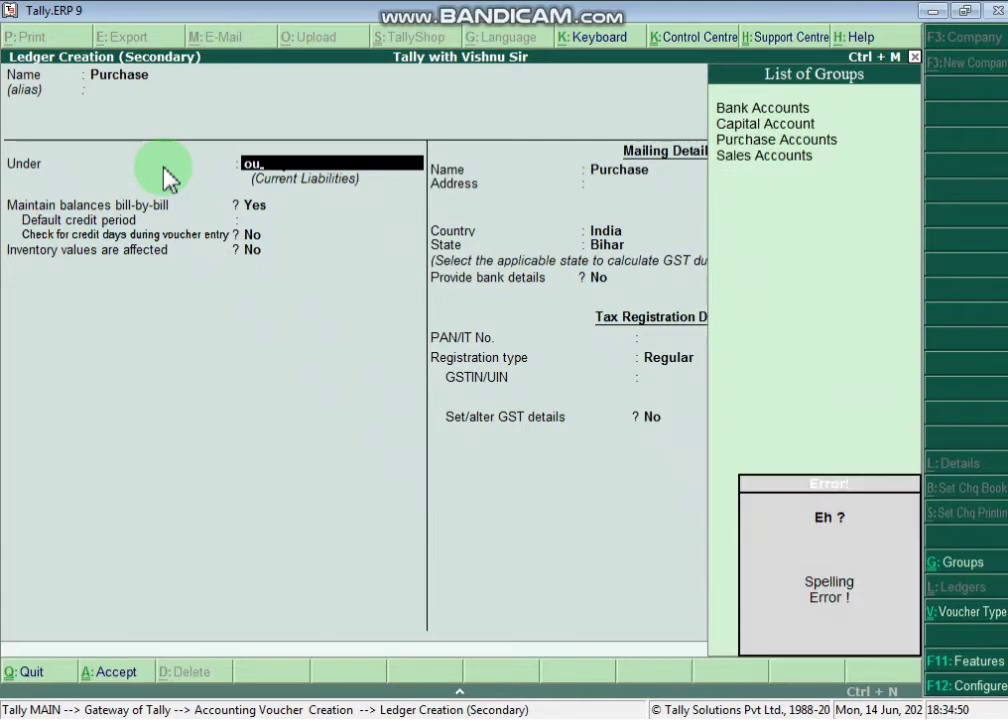
{"action": "key", "text": "Down"}
{"action": "key", "text": "Down"}
{"action": "key", "text": "Return"}
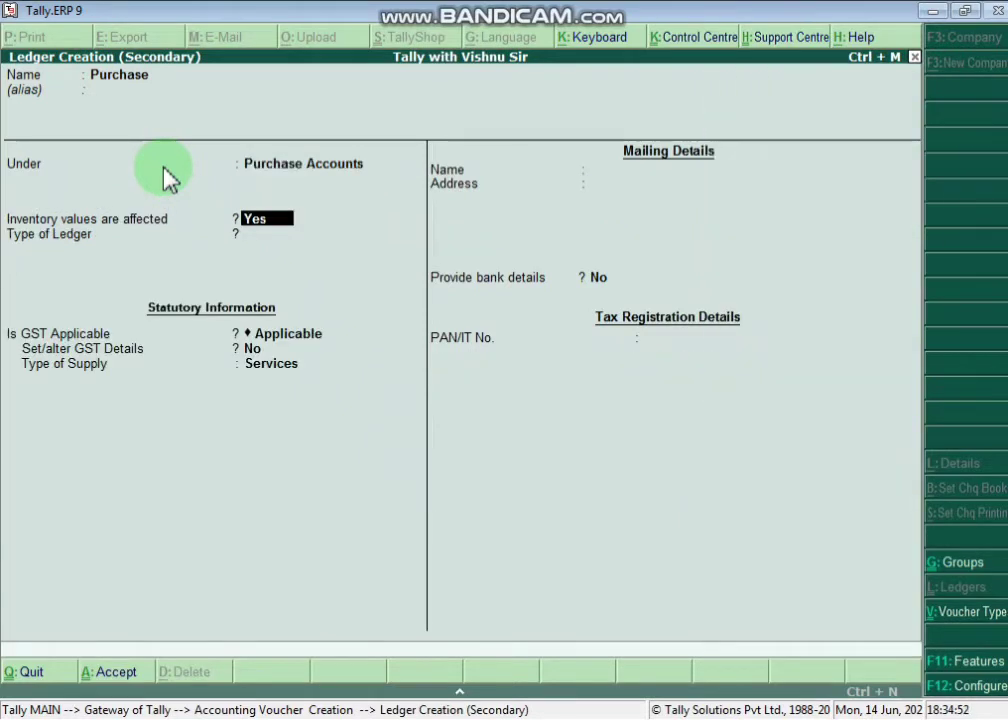
{"action": "key", "text": "Return"}
{"action": "key", "text": "Return"}
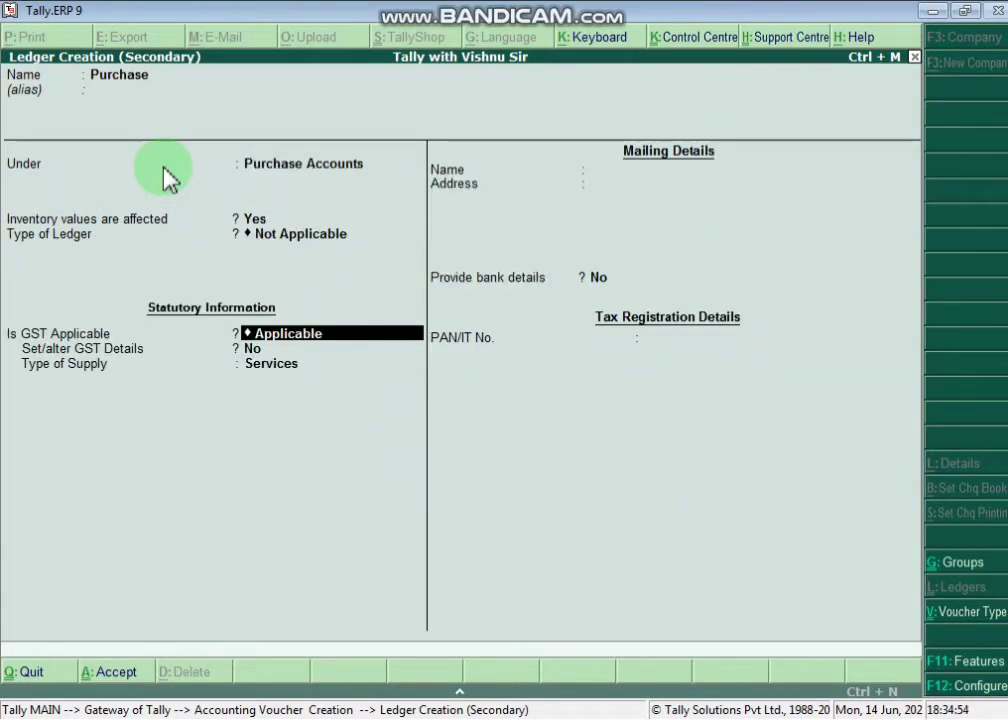
{"action": "key", "text": "Return"}
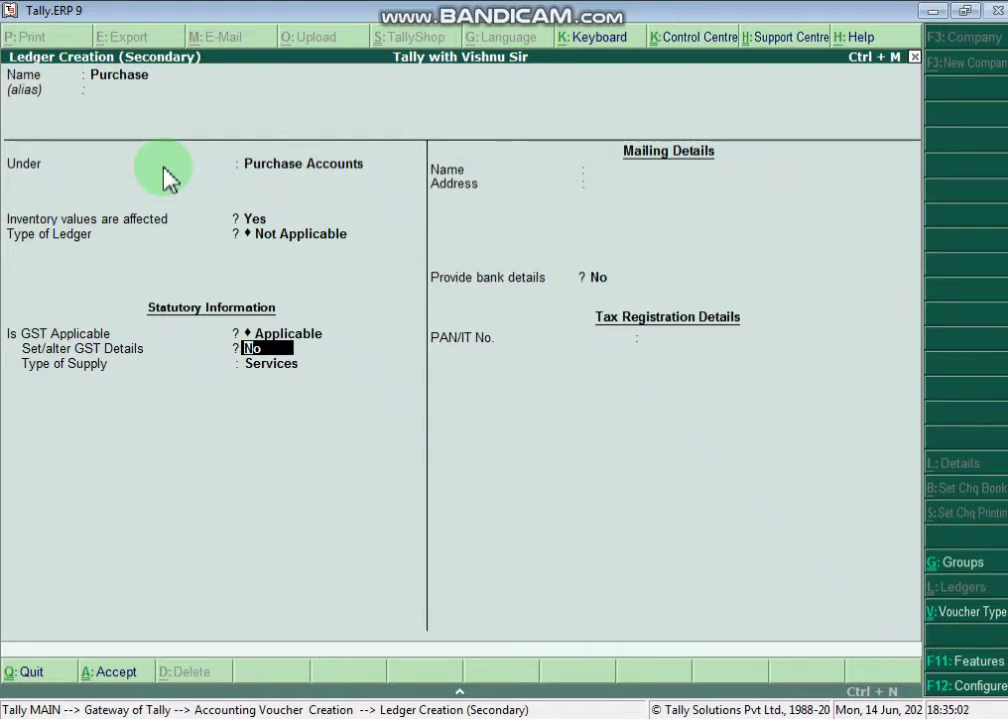
{"action": "key", "text": "alt+Tab"}
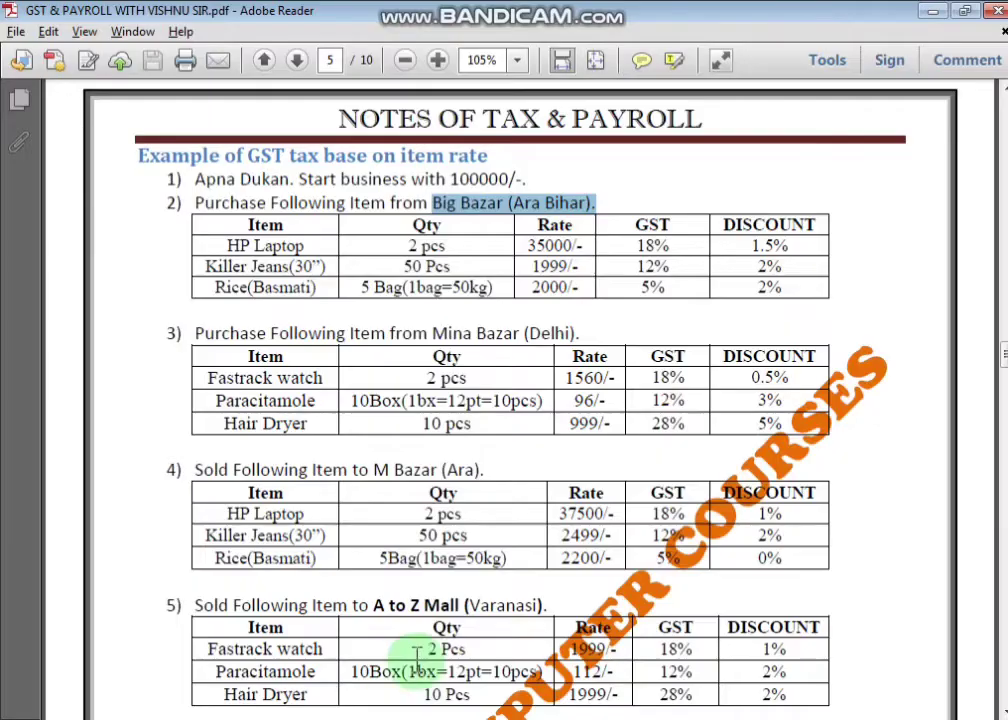
- Highlight the GST-on-item-rate heading, the Big Bazar items' GST rates and the word Purchase
{"action": "left_click", "coordinate": [248, 150]}
{"action": "left_click_drag", "start_coordinate": [248, 150], "coordinate": [493, 162]}
{"action": "left_click_drag", "start_coordinate": [648, 243], "coordinate": [649, 297]}
{"action": "left_click", "coordinate": [655, 250]}
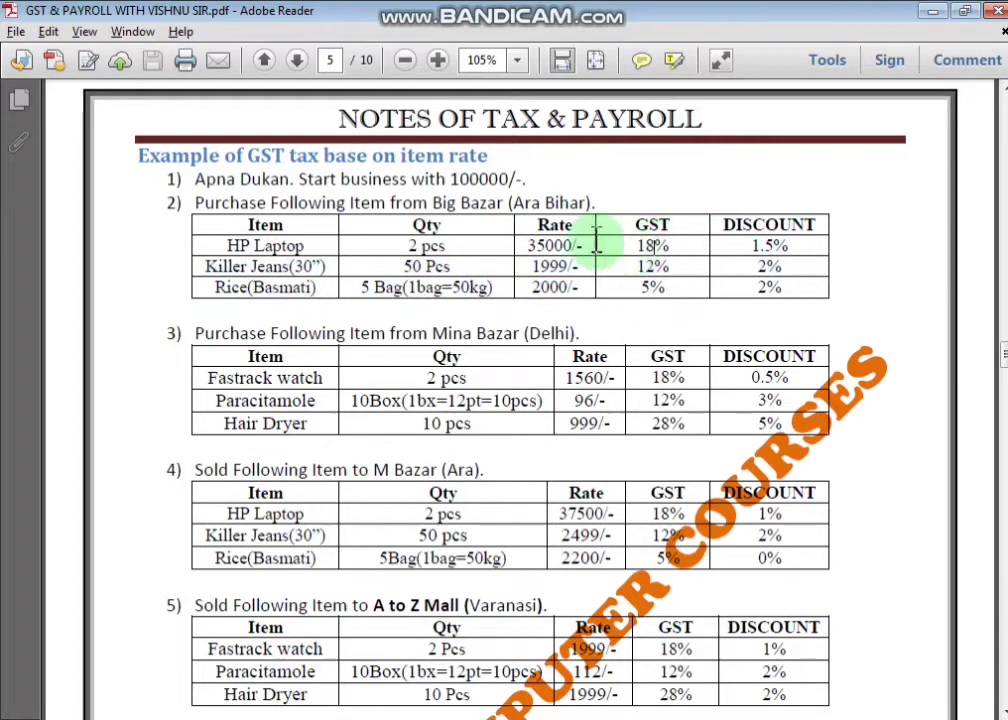
{"action": "left_click_drag", "start_coordinate": [195, 203], "coordinate": [268, 204]}
{"action": "key", "text": "alt+Tab"}
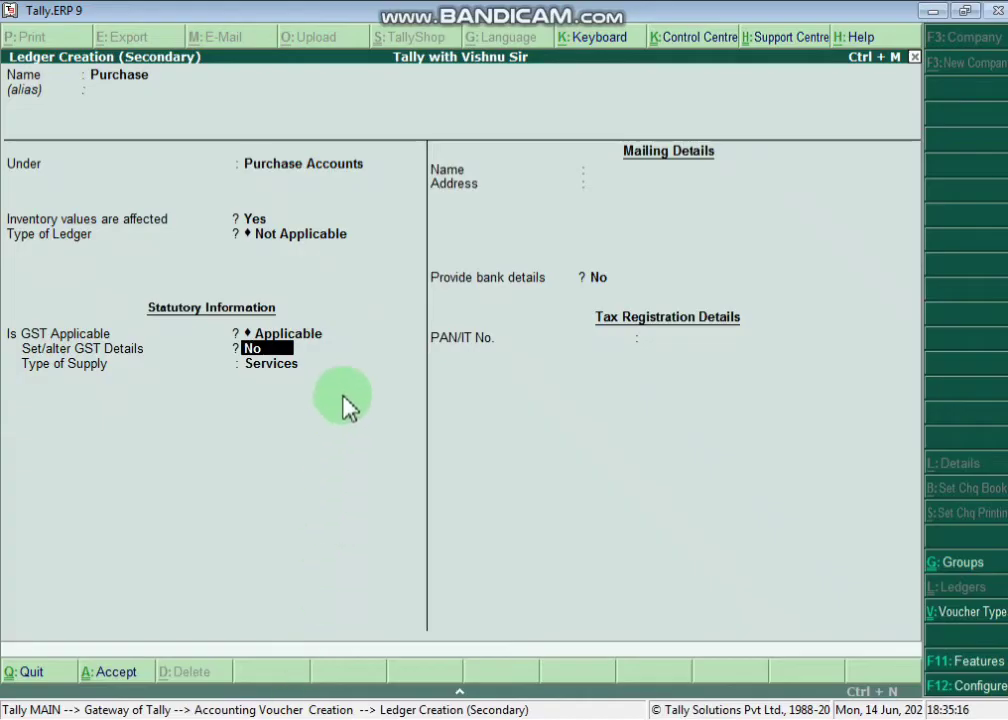
- Leave GST details at No, set the Purchase ledger's supply type to Goods and accept it
{"action": "type", "text": "ye"}
{"action": "key", "text": "BackSpace"}
{"action": "key", "text": "BackSpace"}
{"action": "key", "text": "Return"}
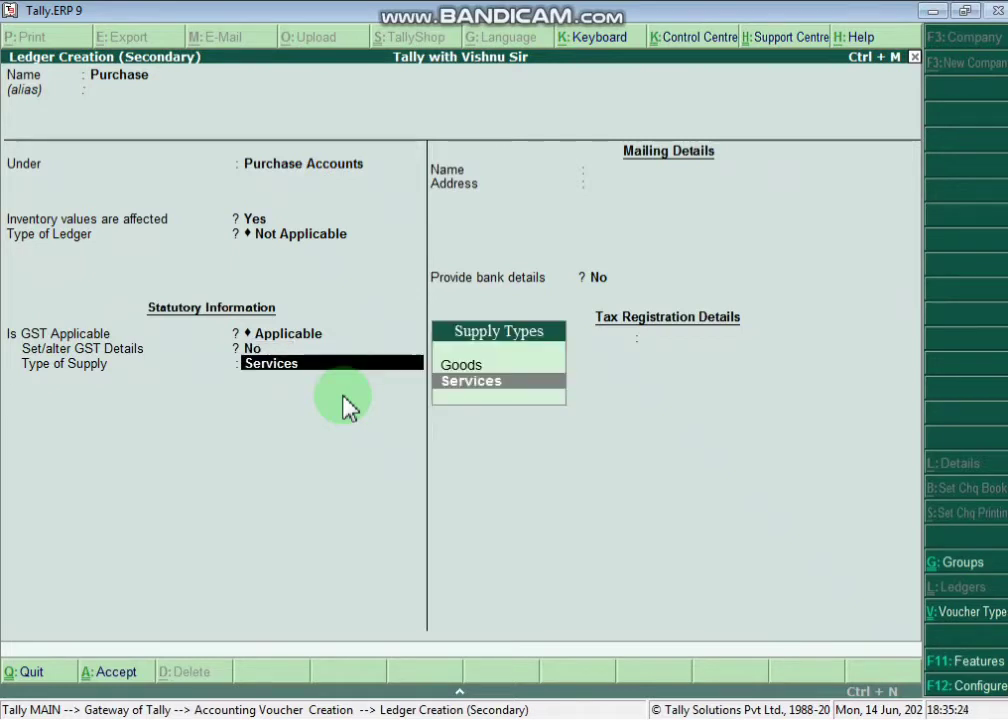
{"action": "key", "text": "Up"}
{"action": "key", "text": "Return"}
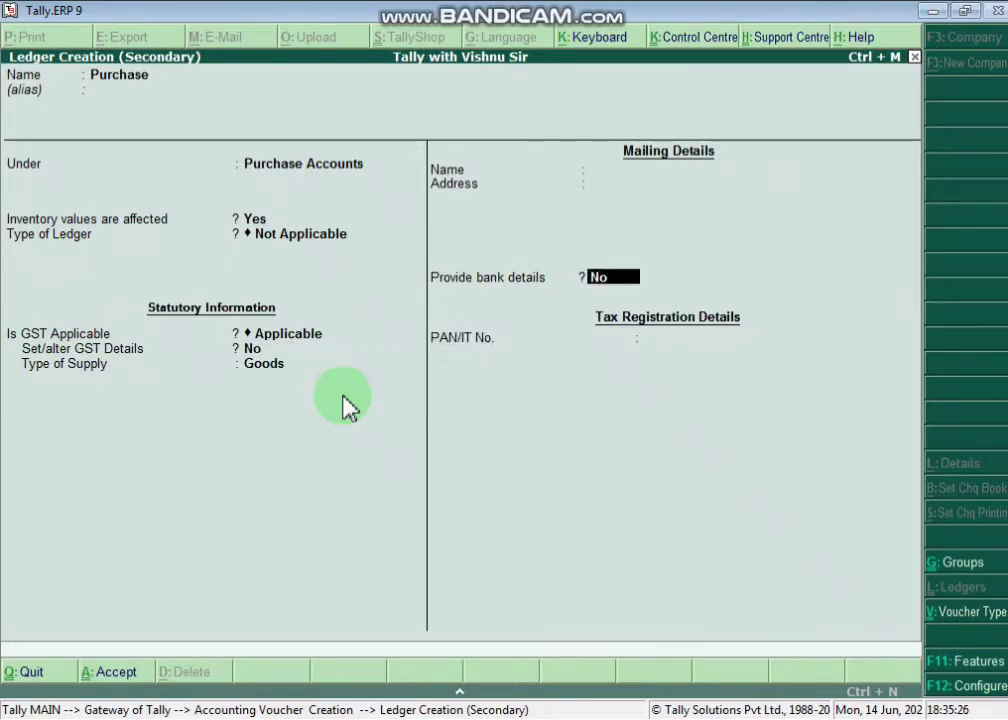
{"action": "key", "text": "Return"}
{"action": "key", "text": "Return"}
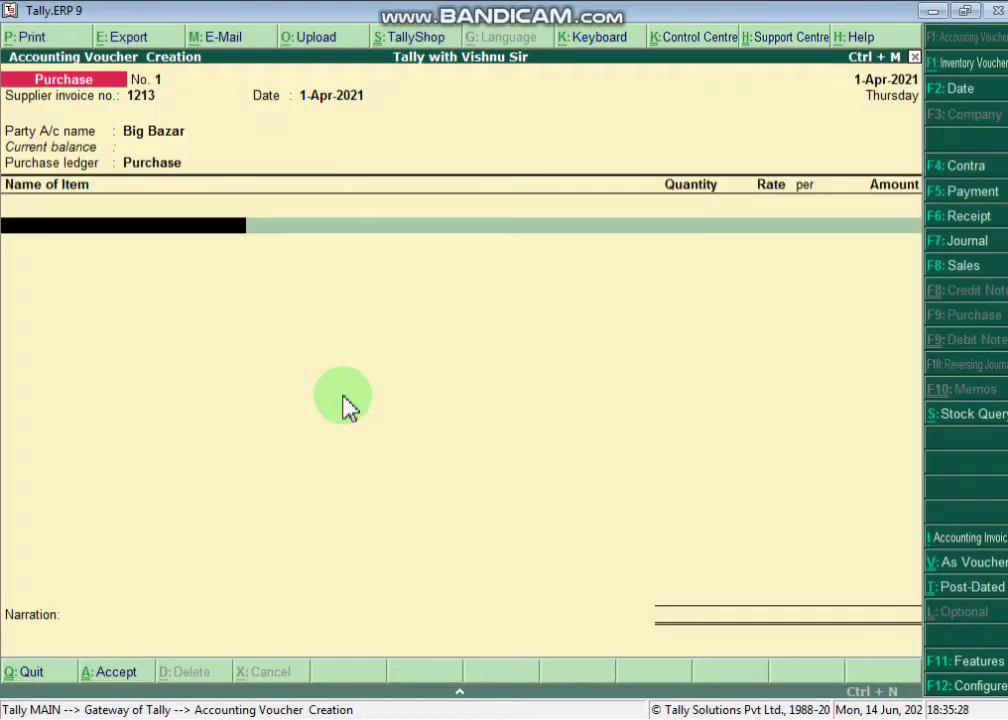
{"action": "key", "text": "alt+Tab"}
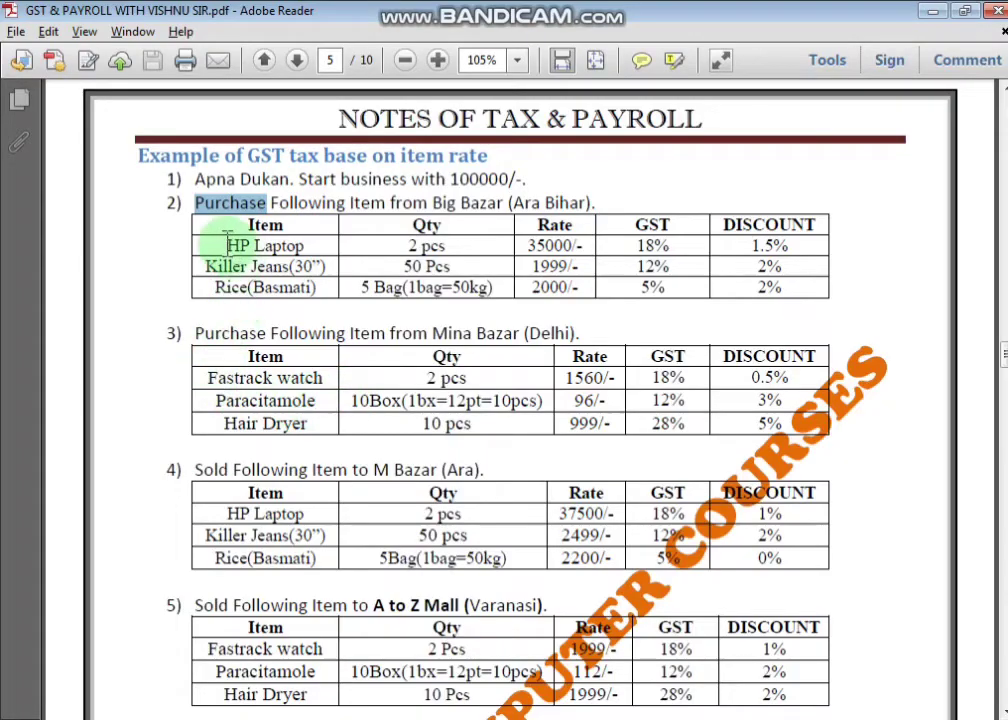
- Highlight HP Laptop in the notes' first purchase table, then return to the Tally voucher
{"action": "left_click_drag", "start_coordinate": [226, 245], "coordinate": [303, 245]}
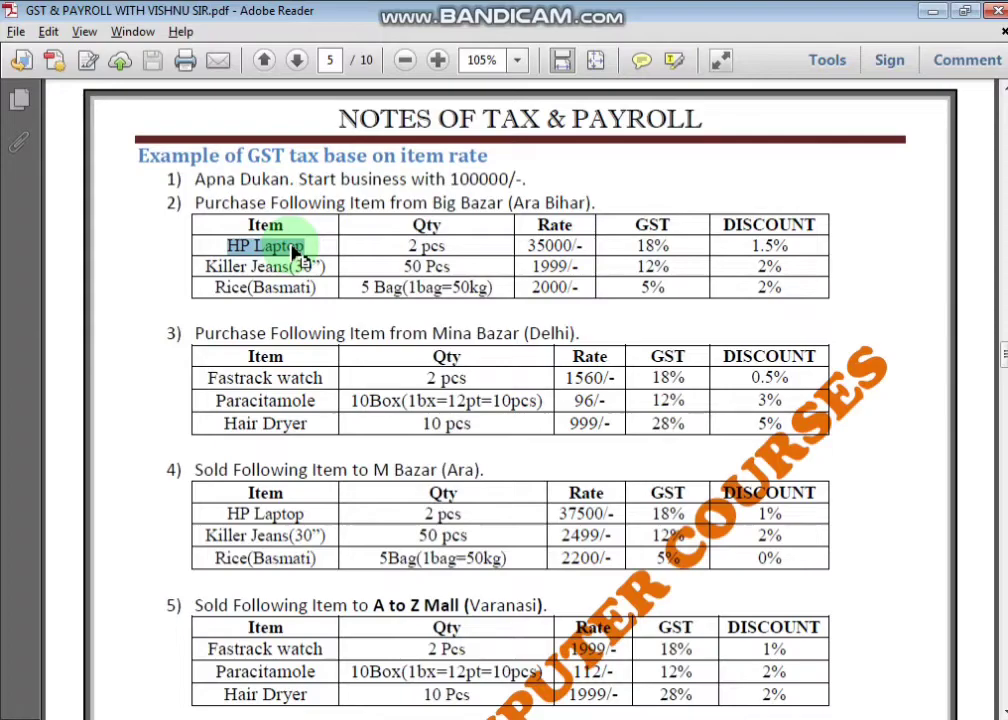
{"action": "key", "text": "alt+Tab"}
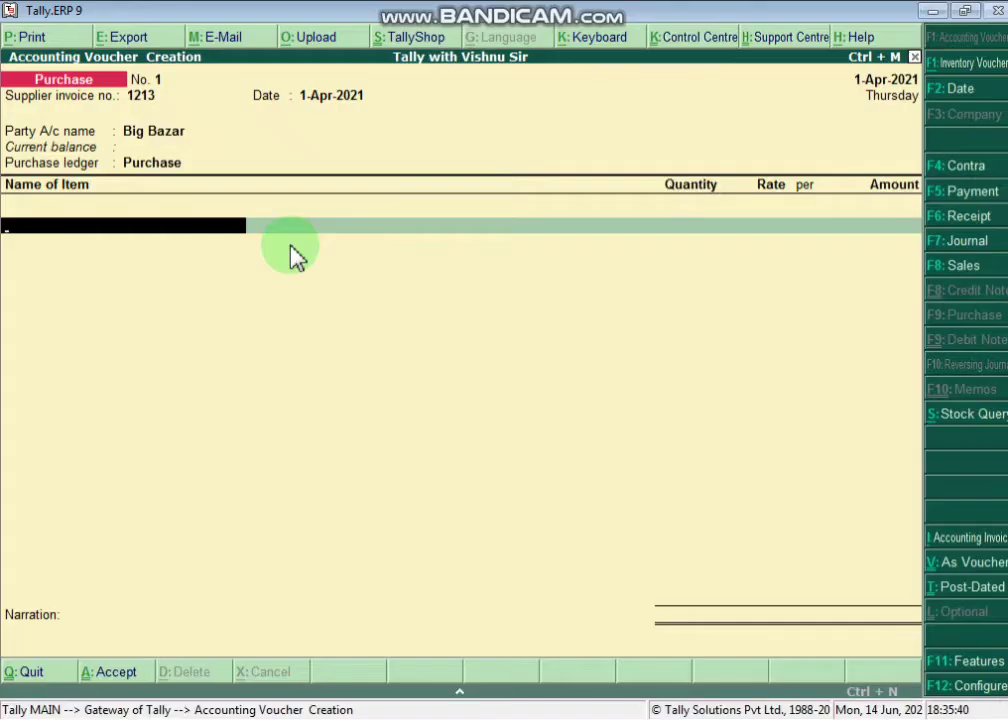
- Create stock item Hp Laptop with a new pcs unit of measure
{"action": "type", "text": "hp"}
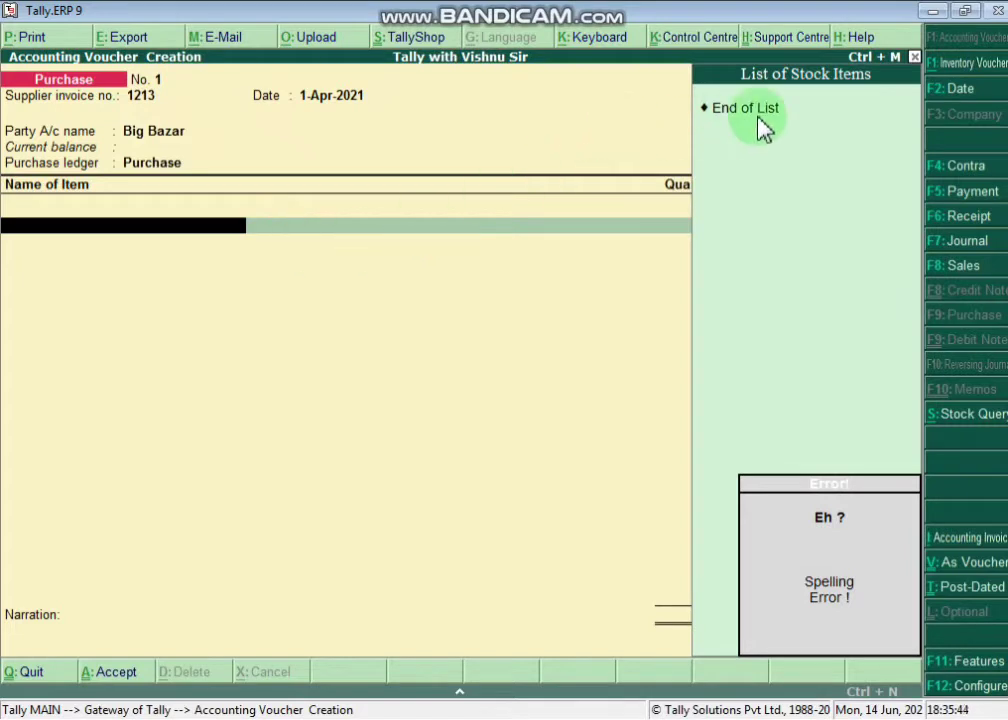
{"action": "key", "text": "alt+c"}
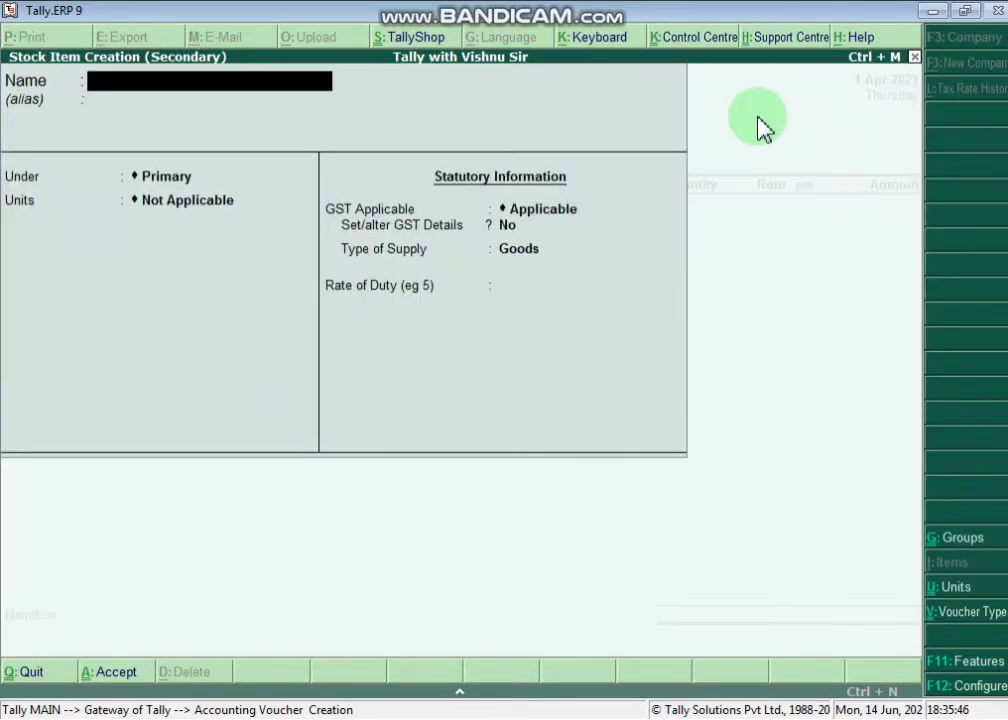
{"action": "type", "text": "Laptop"}
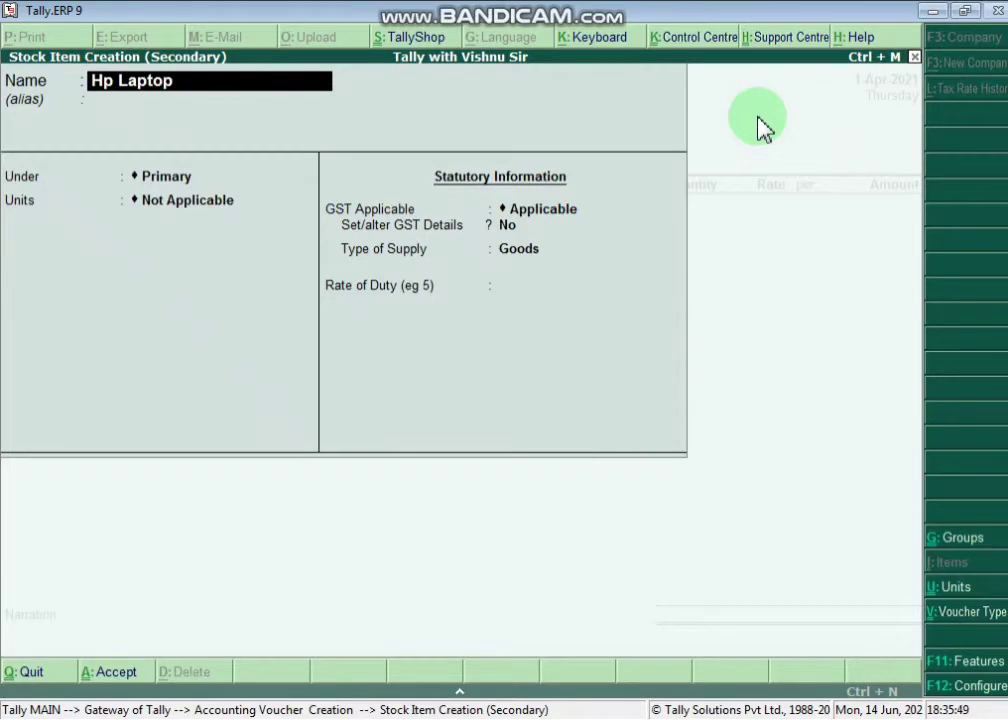
{"action": "key", "text": "Return"}
{"action": "key", "text": "Return"}
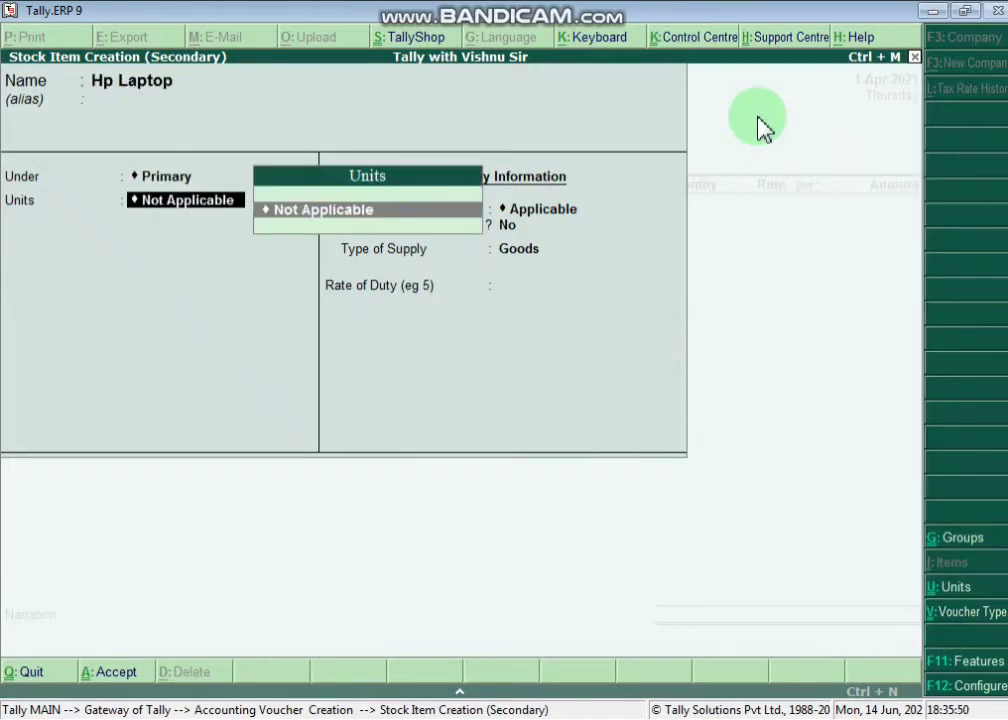
{"action": "key", "text": "alt+c"}
{"action": "type", "text": "pcs"}
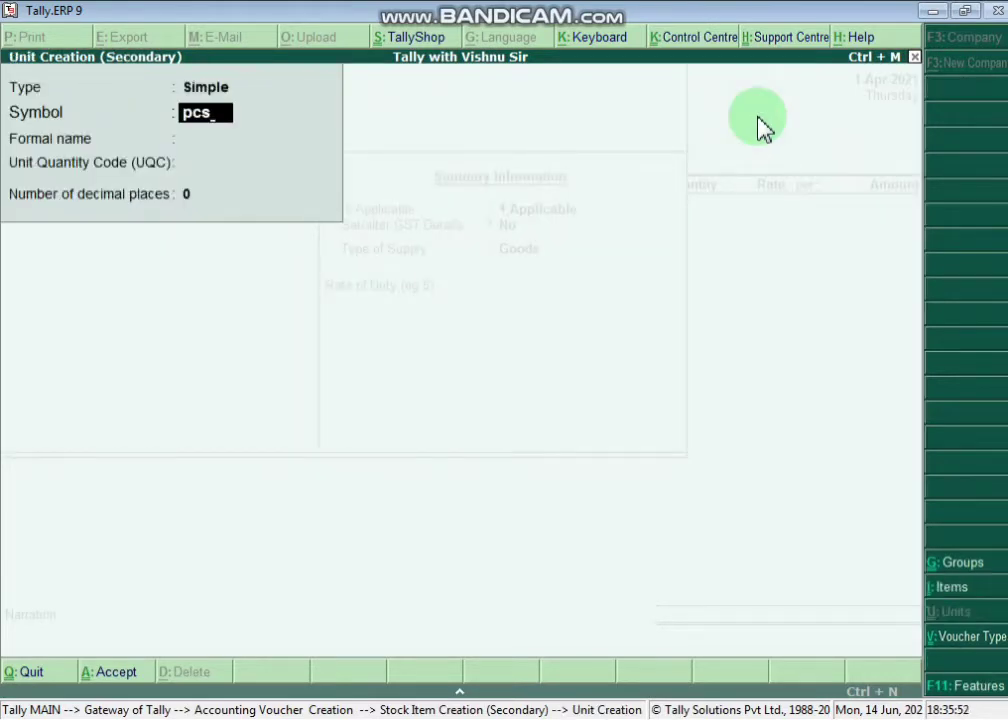
{"action": "key", "text": "Return"}
{"action": "key", "text": "Return"}
{"action": "key", "text": "Return"}
{"action": "key", "text": "Return"}
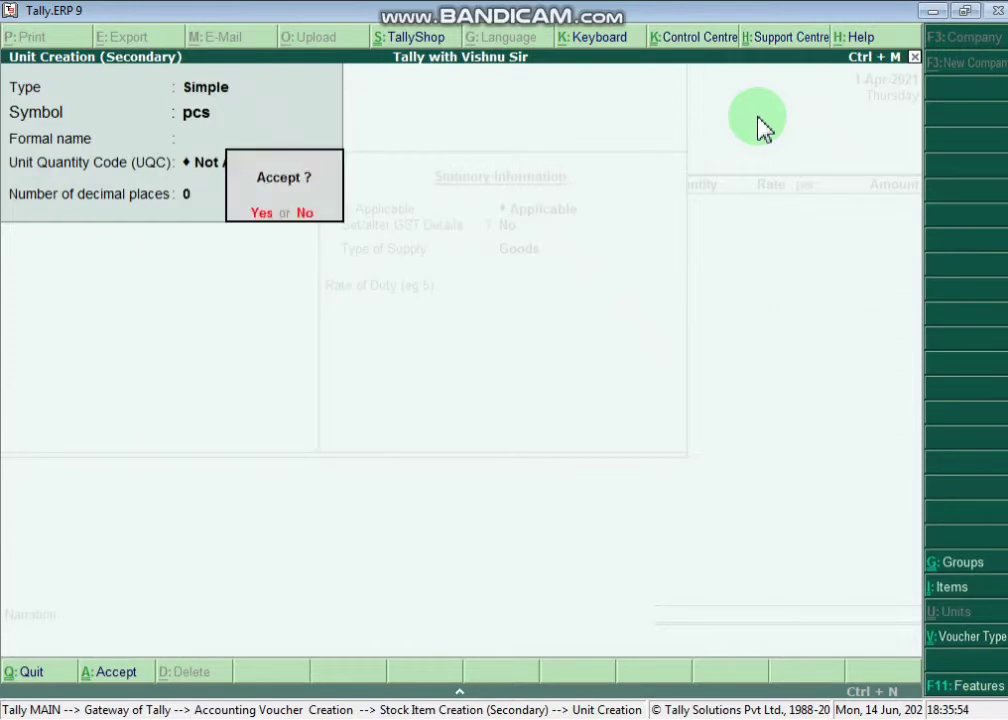
{"action": "key", "text": "Return"}
{"action": "key", "text": "BackSpace"}
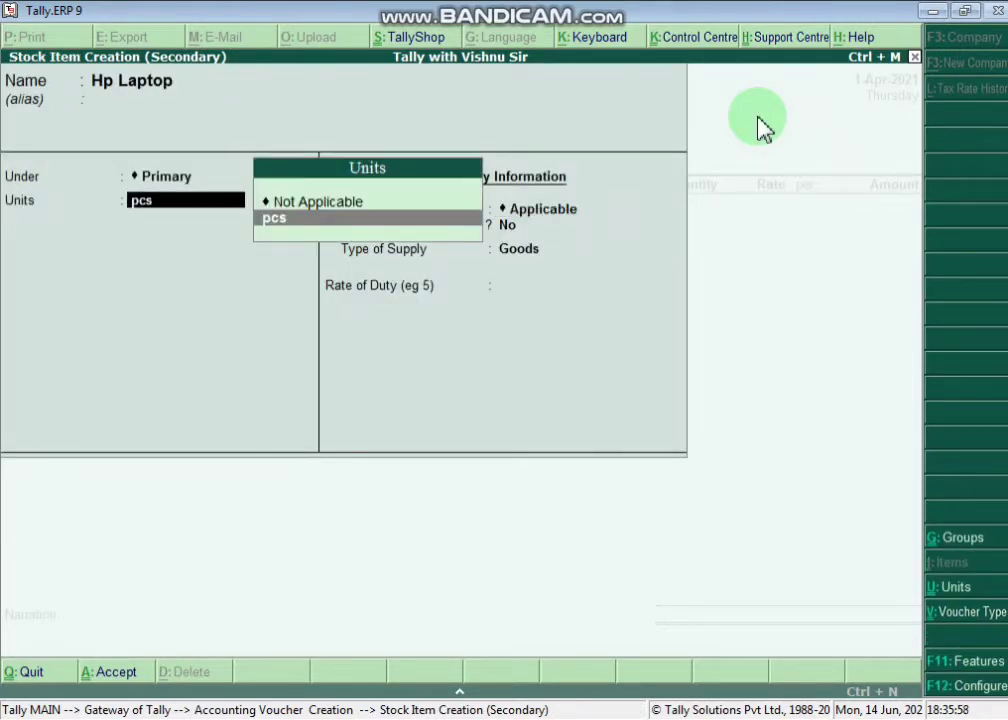
{"action": "key", "text": "Return"}
{"action": "key", "text": "Return"}
{"action": "key", "text": "Return"}
{"action": "key", "text": "Return"}
- Set Hp Laptop's GST details to Yes, Taxable, calculated On Value, then check its rate in the notes
{"action": "key", "text": "BackSpace"}
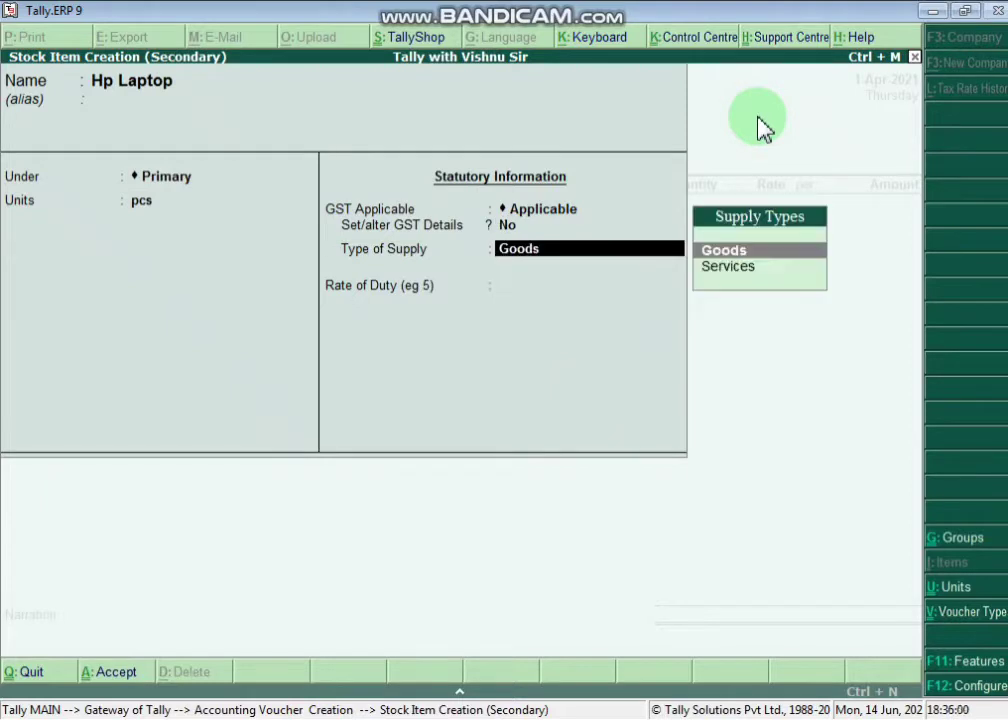
{"action": "key", "text": "BackSpace"}
{"action": "type", "text": "YES"}
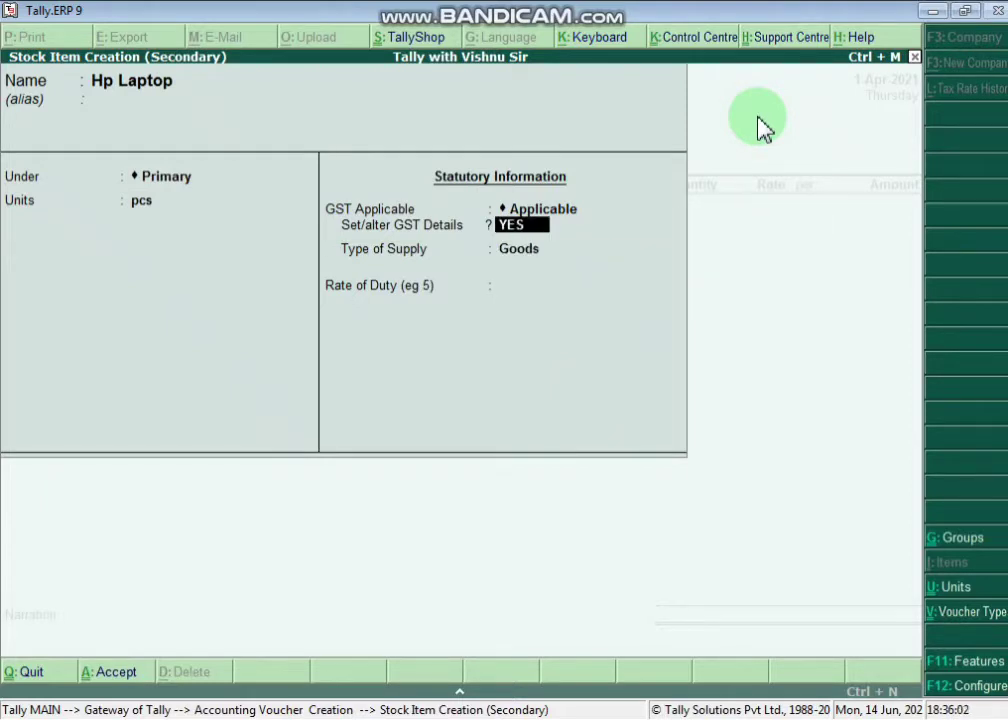
{"action": "key", "text": "Return"}
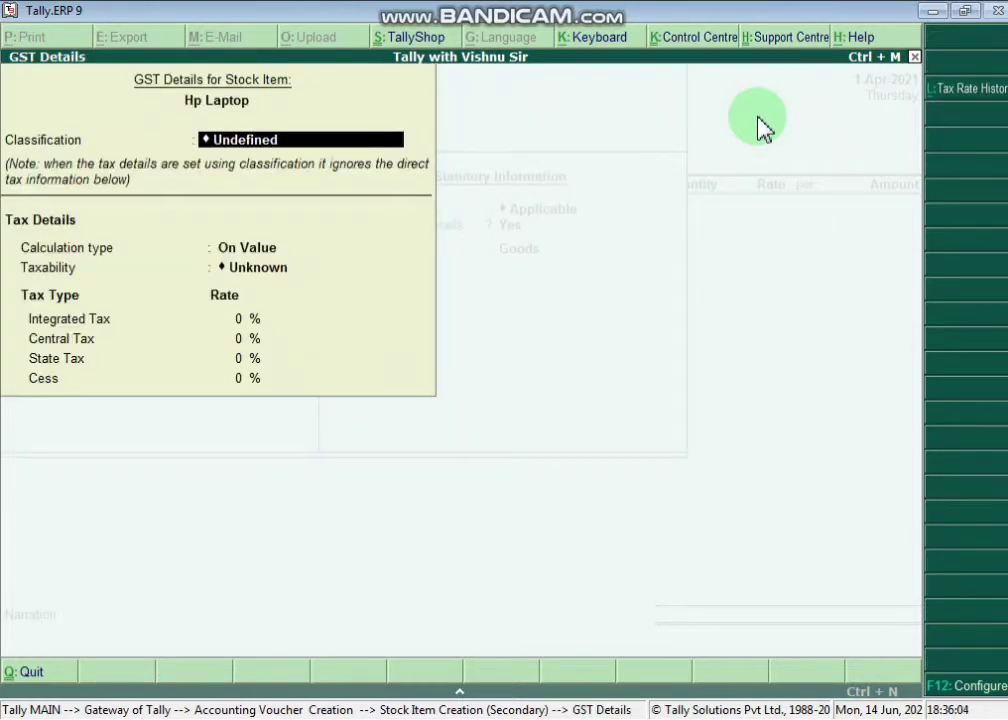
{"action": "key", "text": "Return"}
{"action": "key", "text": "Return"}
{"action": "key", "text": "Down"}
{"action": "key", "text": "Down"}
{"action": "key", "text": "Down"}
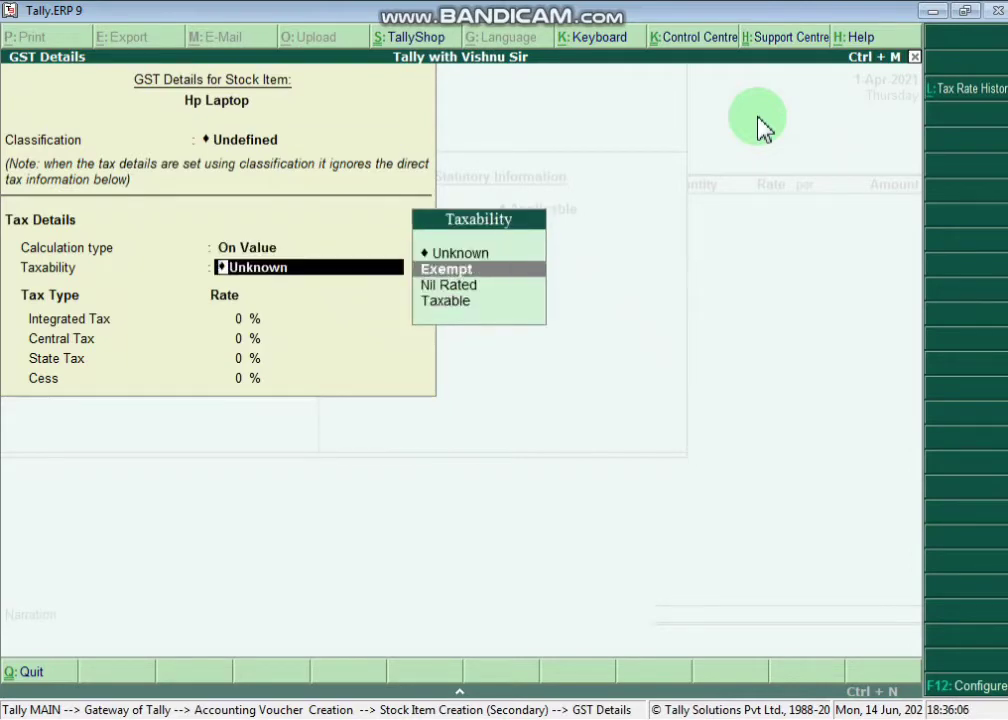
{"action": "key", "text": "Return"}
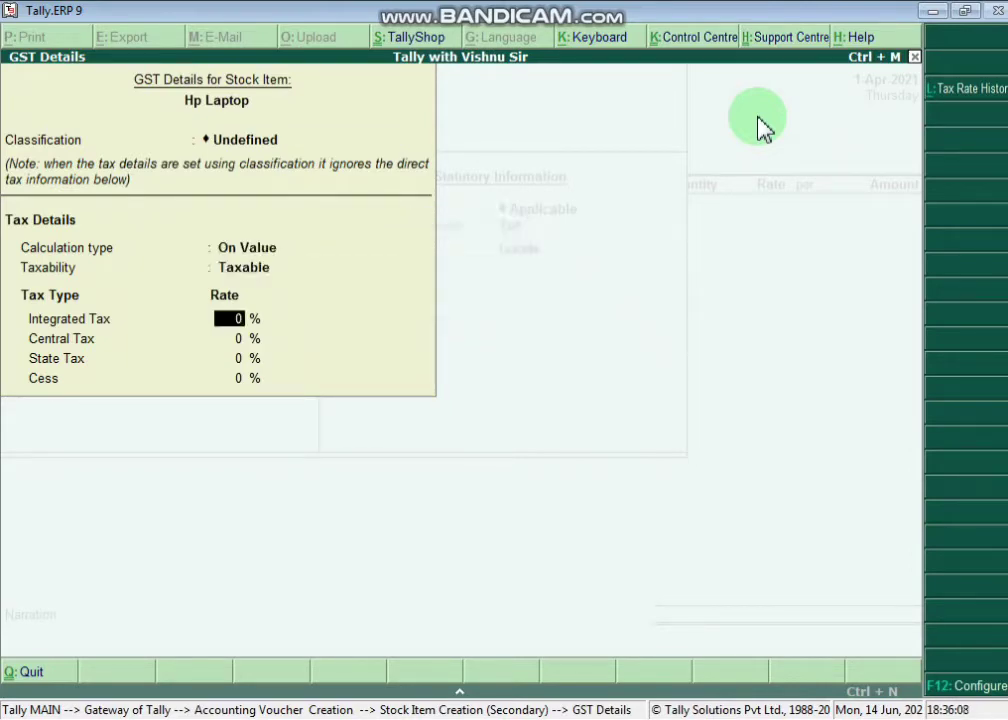
{"action": "key", "text": "alt+Tab"}
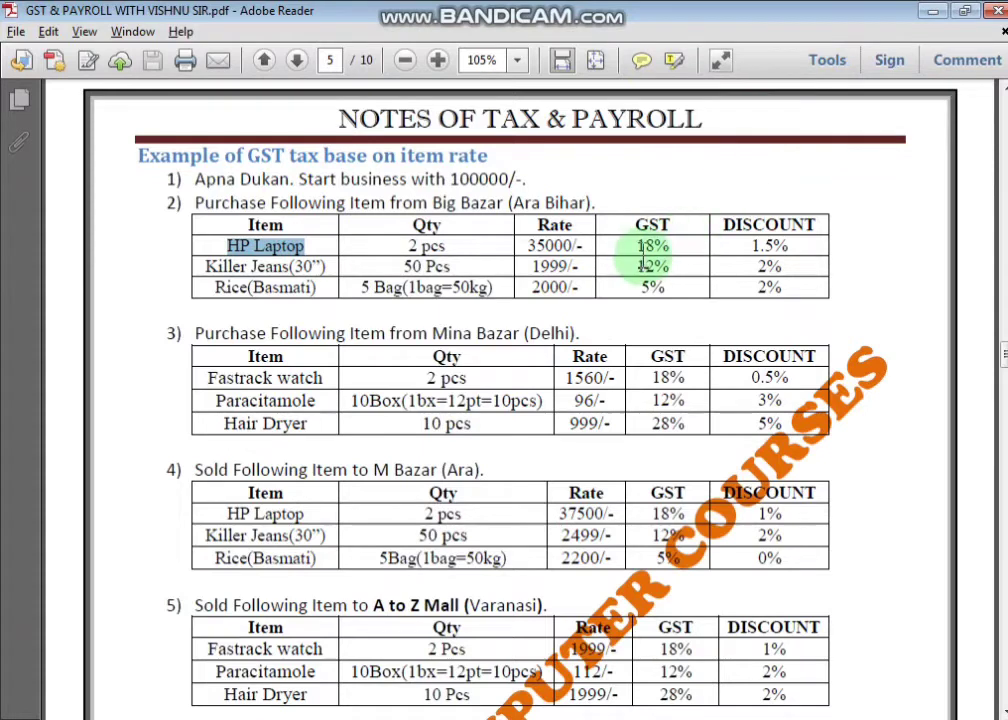
- Give Hp Laptop 18% integrated GST (9% central, 9% state) as Goods and save the item
{"action": "left_click_drag", "start_coordinate": [638, 248], "coordinate": [679, 255]}
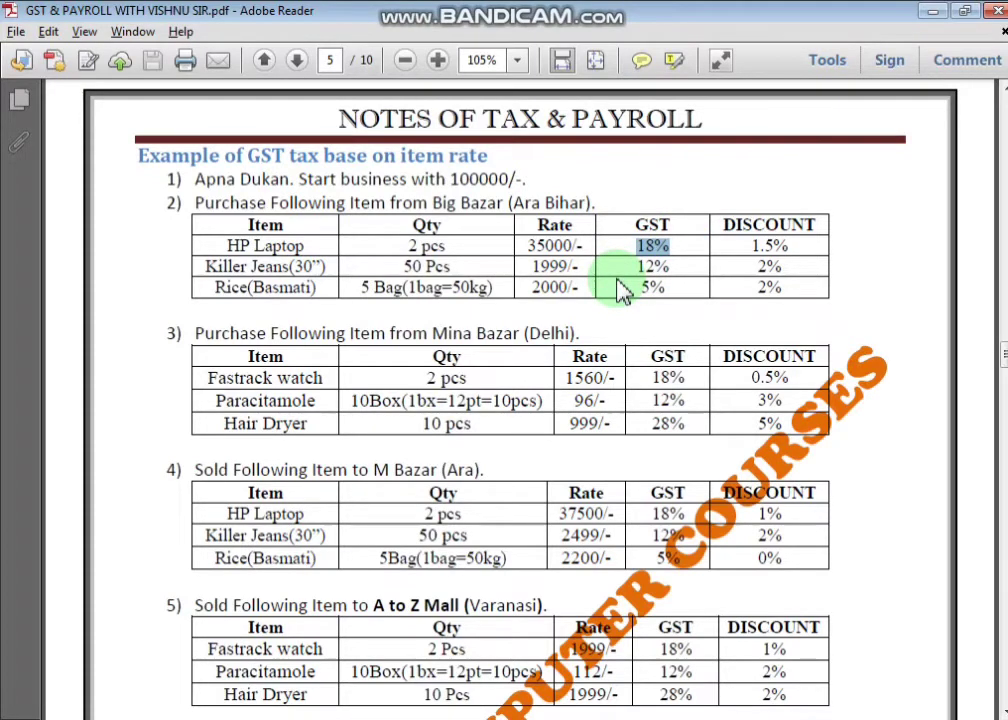
{"action": "key", "text": "alt+Tab"}
{"action": "key", "text": "alt+Tab"}
{"action": "key", "text": "alt+Tab"}
{"action": "type", "text": "8"}
{"action": "key", "text": "Return"}
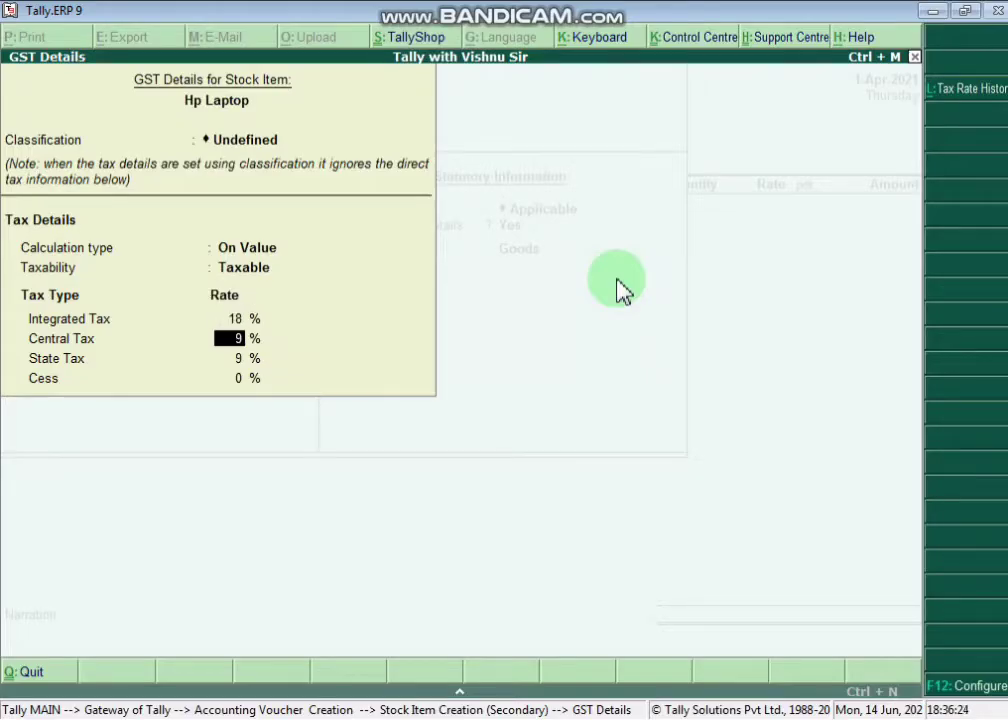
{"action": "key", "text": "Return"}
{"action": "key", "text": "ctrl+a"}
{"action": "key", "text": "Return"}
{"action": "key", "text": "Return"}
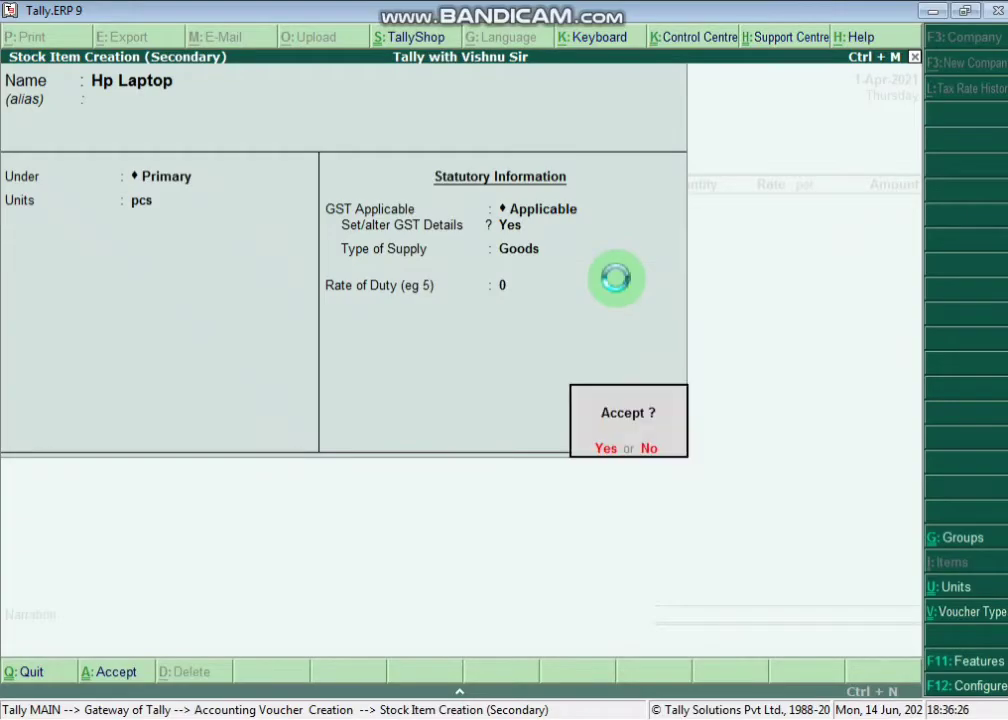
{"action": "key", "text": "Return"}
- Confirm the 2 pcs quantity in the notes and enter quantity 2 for Hp Laptop
{"action": "key", "text": "alt+Tab"}
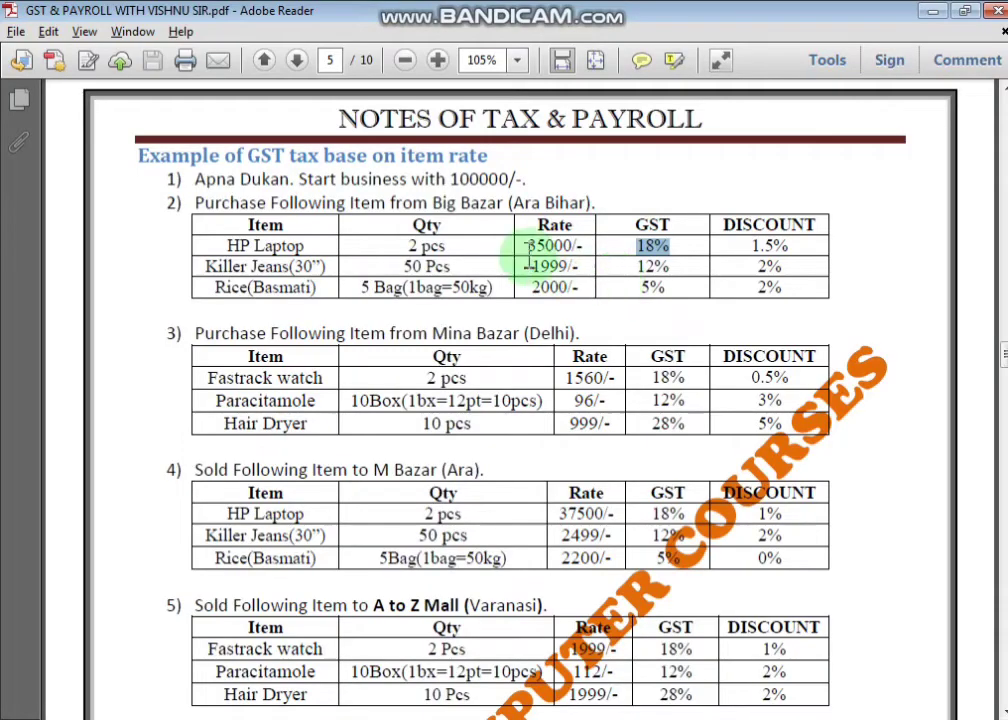
{"action": "left_click_drag", "start_coordinate": [408, 245], "coordinate": [445, 246]}
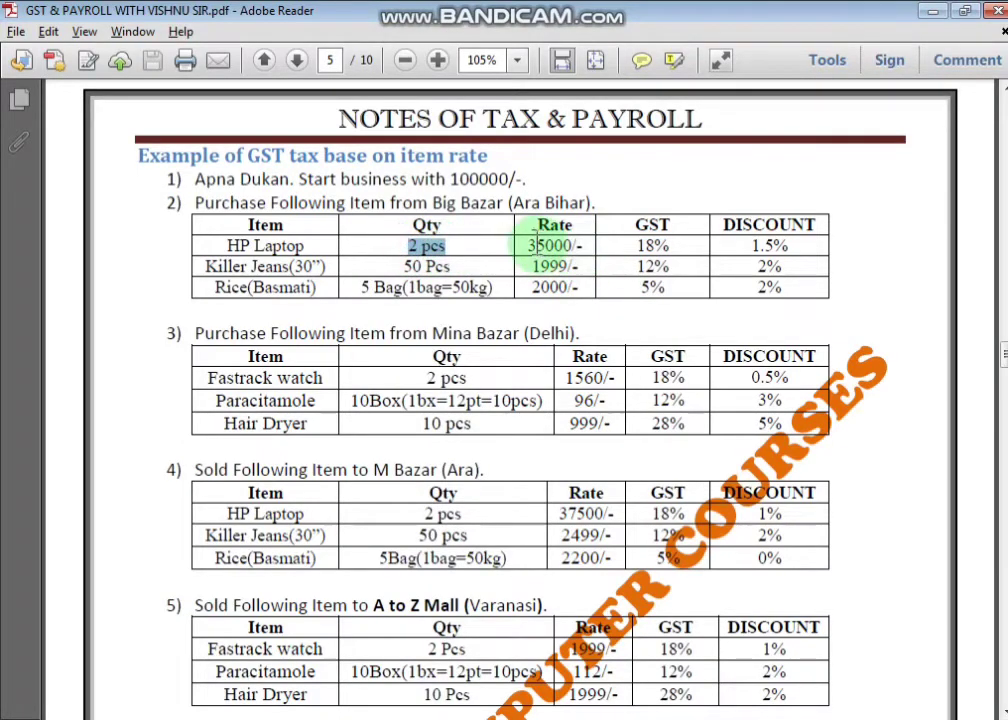
{"action": "key", "text": "alt+Tab"}
{"action": "type", "text": "2"}
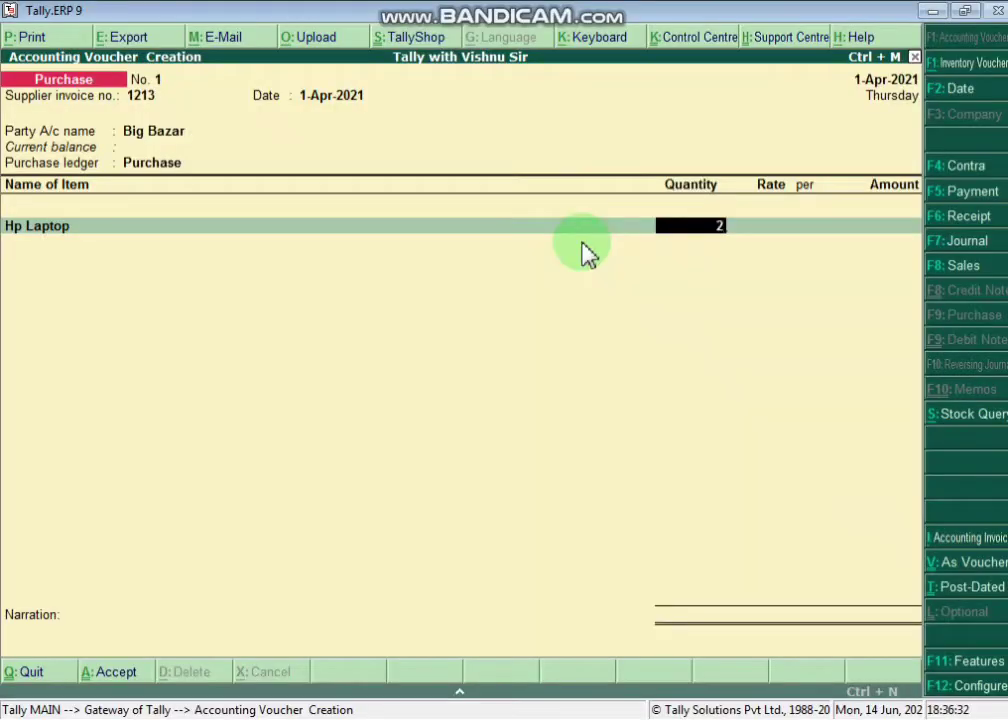
{"action": "key", "text": "Return"}
- Enter a 35,000 per pcs rate for Hp Laptop (70,000.00) and mark its 1.5% discount in the notes
{"action": "type", "text": "35000"}
{"action": "key", "text": "Return"}
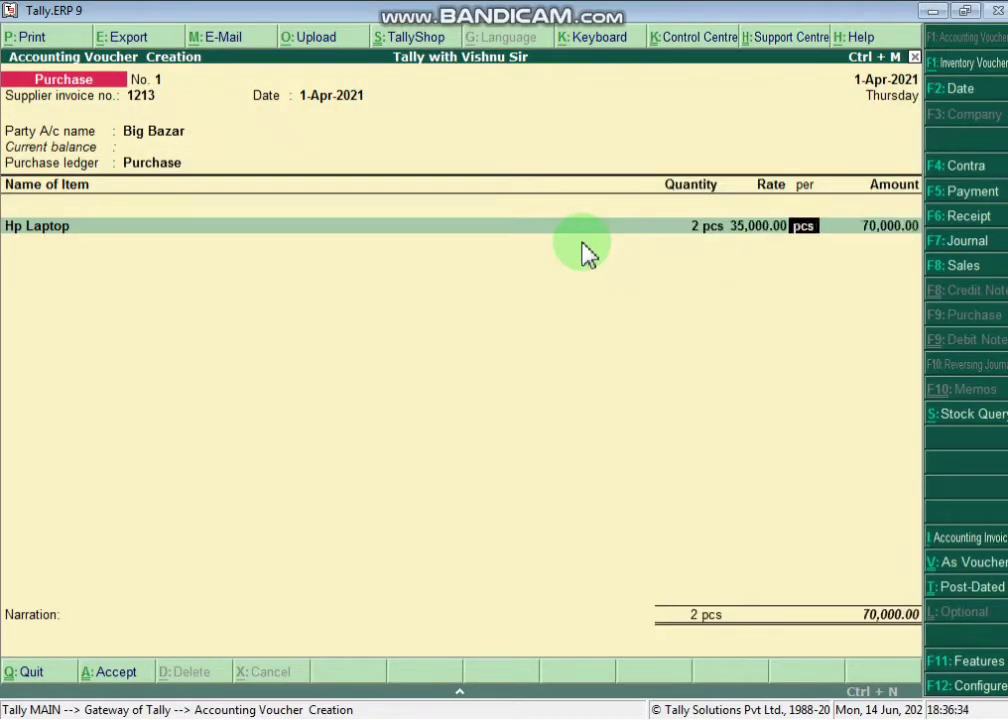
{"action": "key", "text": "Return"}
{"action": "key", "text": "alt+Tab"}
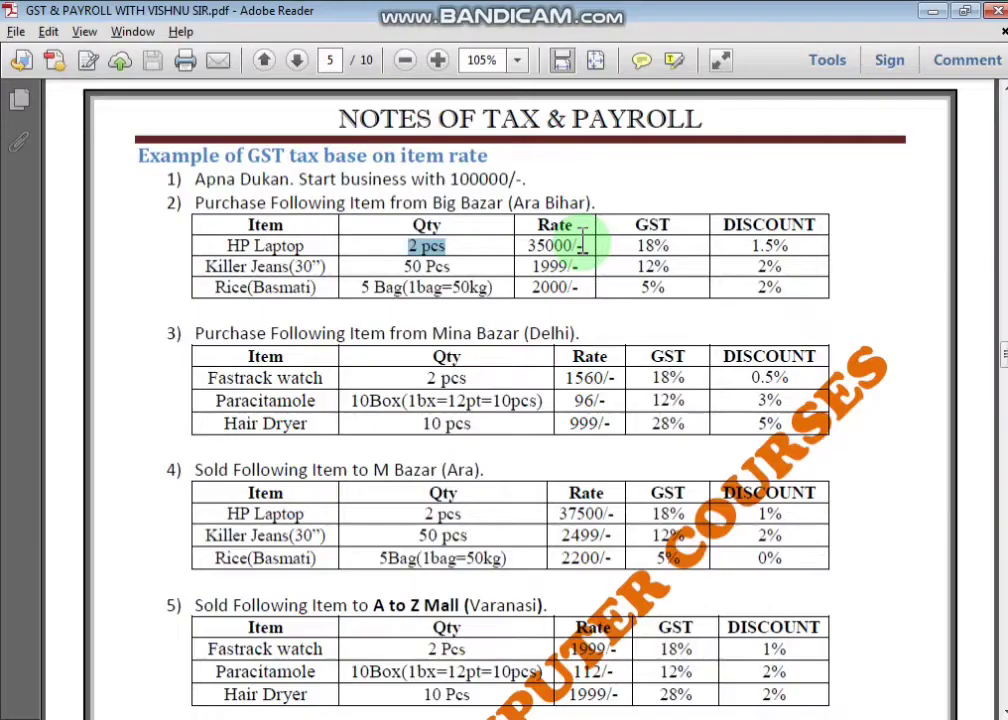
{"action": "left_click_drag", "start_coordinate": [754, 250], "coordinate": [784, 250]}
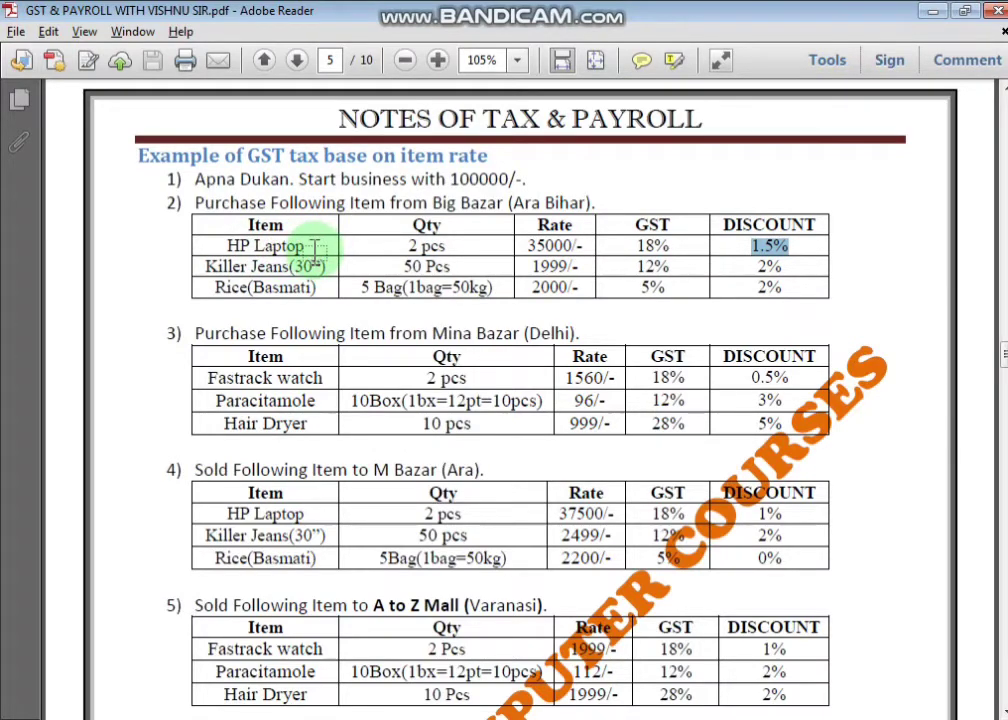
{"action": "key", "text": "alt+Tab"}
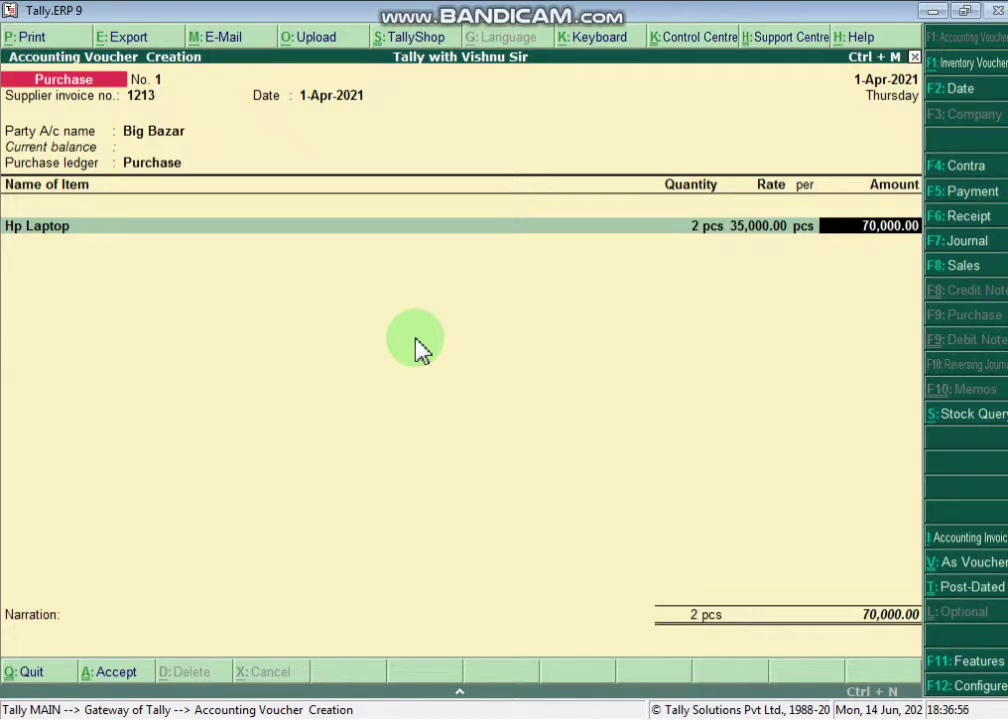
- Enable 'Use separate discount column in invoices' in F11 Features
{"action": "left_click", "coordinate": [978, 668]}
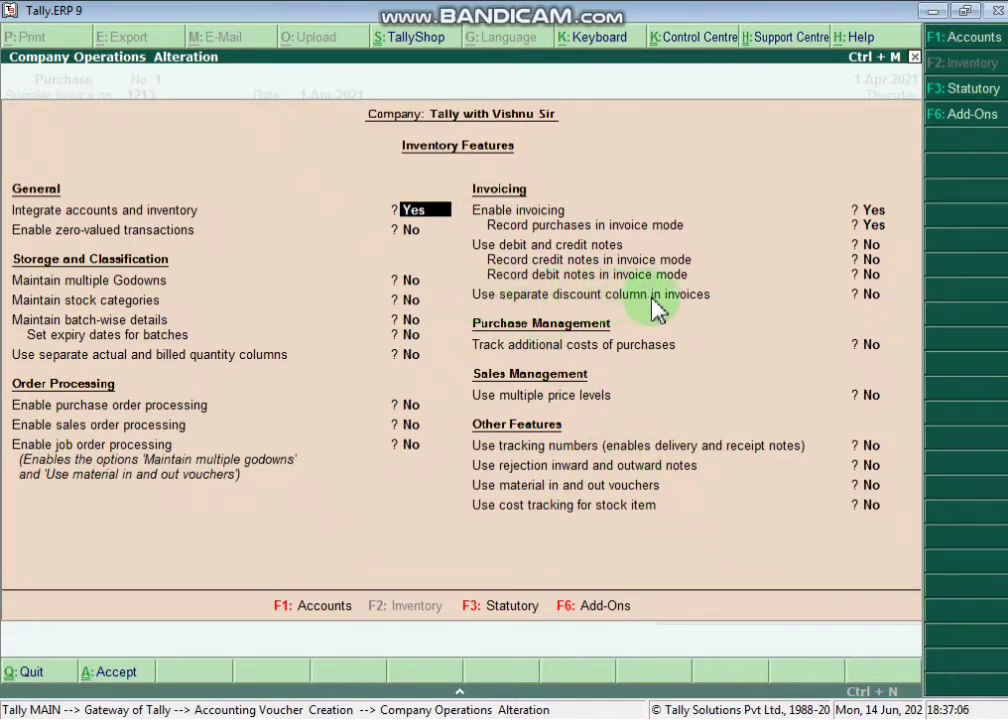
{"action": "left_click", "coordinate": [888, 306]}
{"action": "type", "text": "YE"}
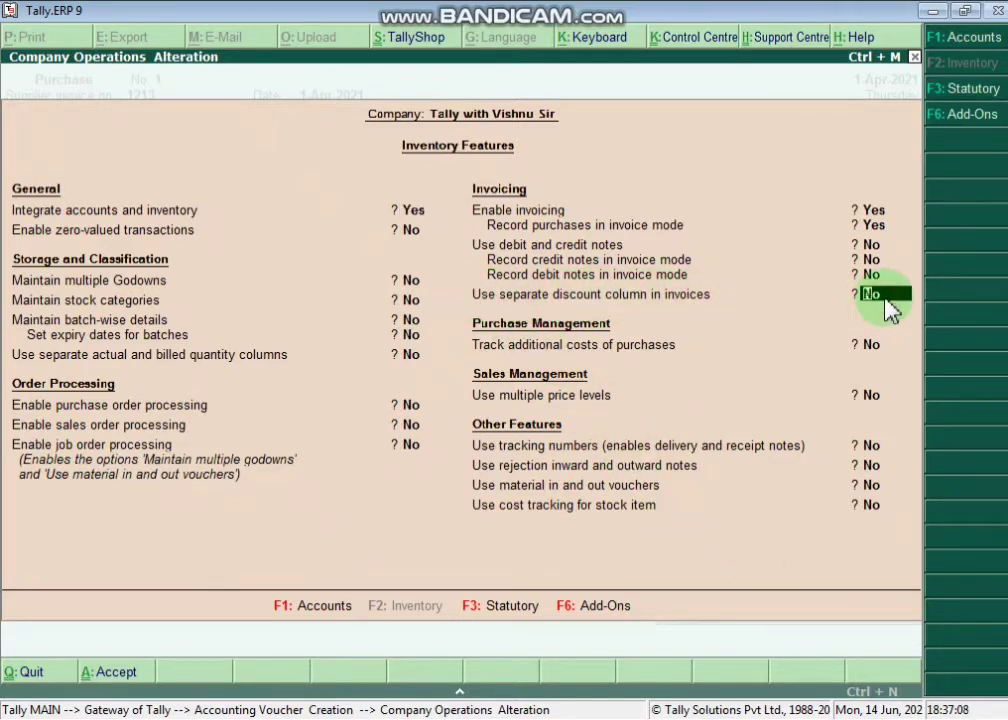
{"action": "key", "text": "Return"}
{"action": "key", "text": "Return"}
{"action": "key", "text": "Return"}
{"action": "key", "text": "Return"}
{"action": "key", "text": "Return"}
{"action": "key", "text": "Return"}
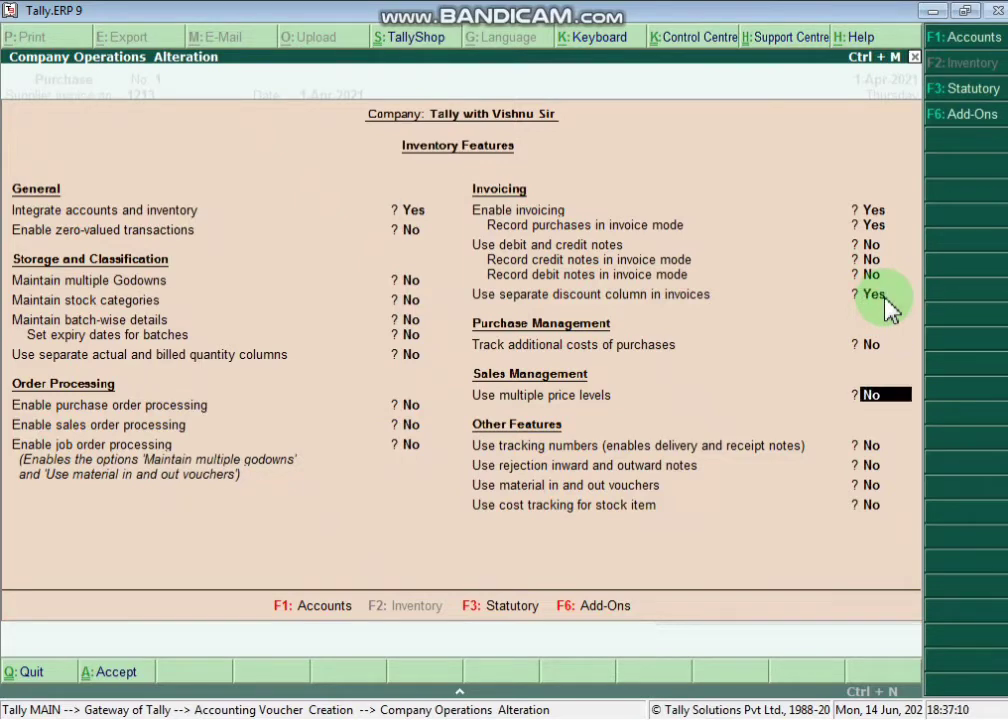
{"action": "key", "text": "Return"}
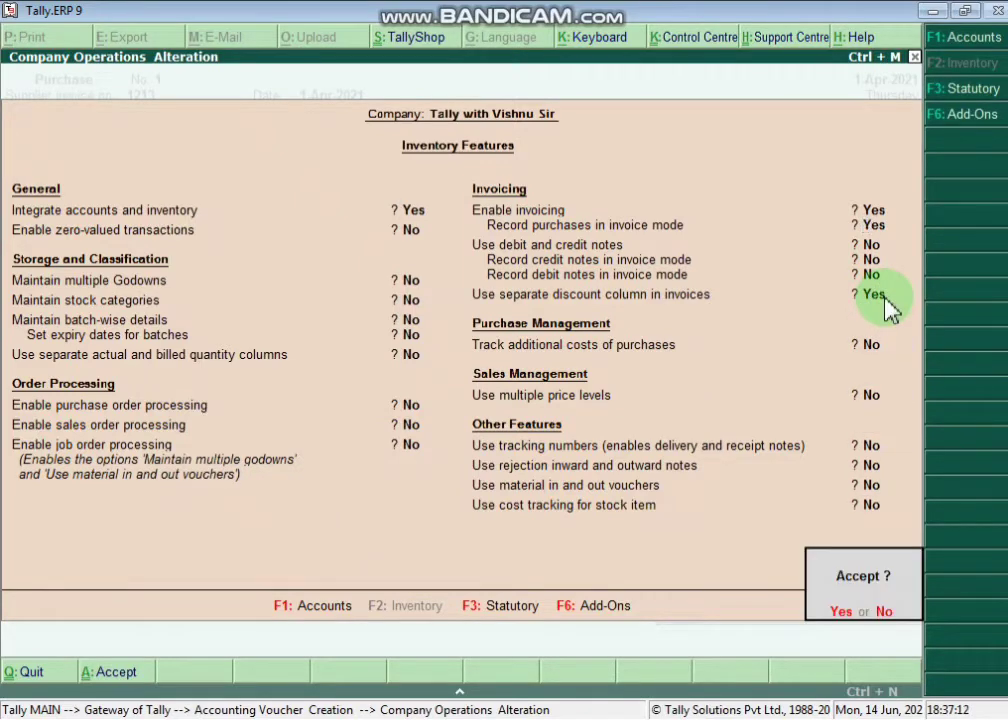
{"action": "key", "text": "Return"}
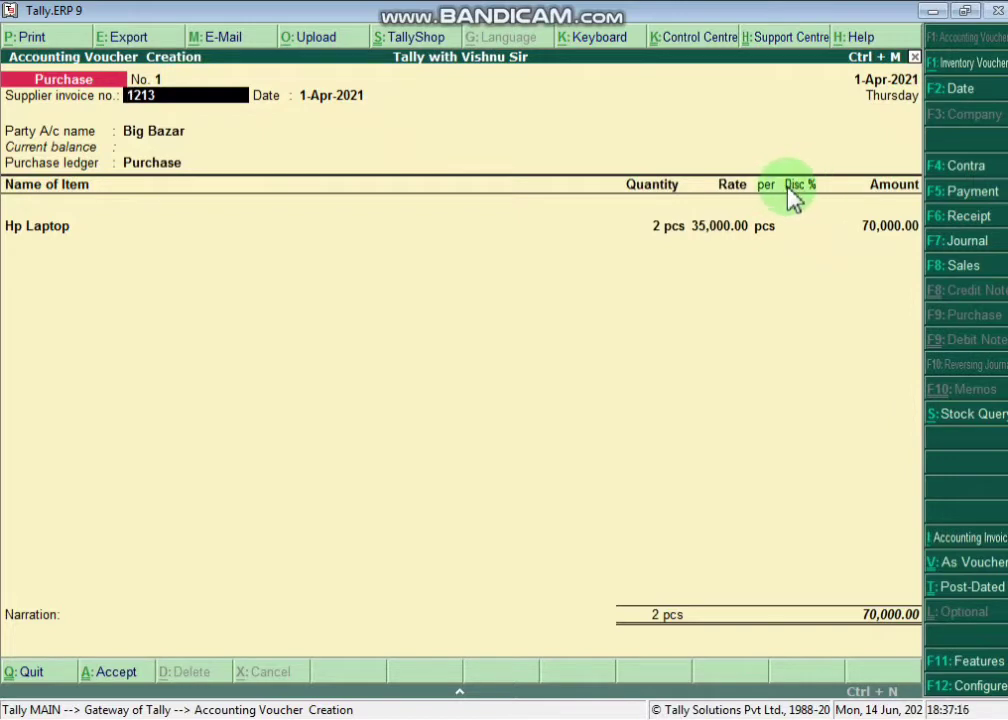
- Apply a 1.5% discount to Hp Laptop, bringing it to 68,950.00, and open the next item line
{"action": "left_click", "coordinate": [800, 229]}
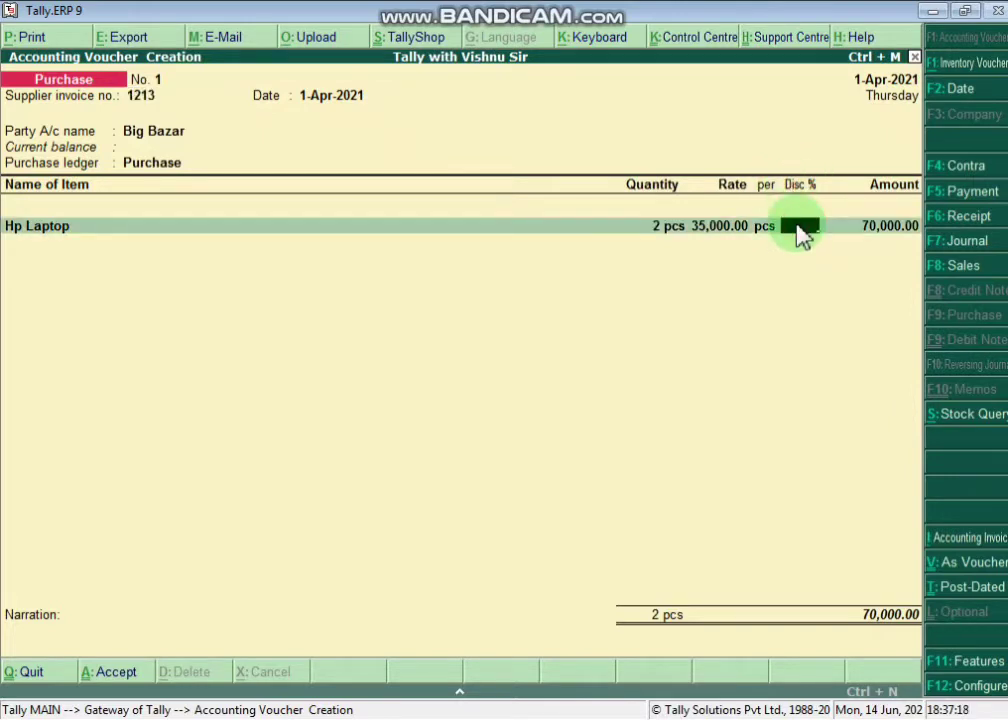
{"action": "type", "text": "1.5"}
{"action": "key", "text": "Return"}
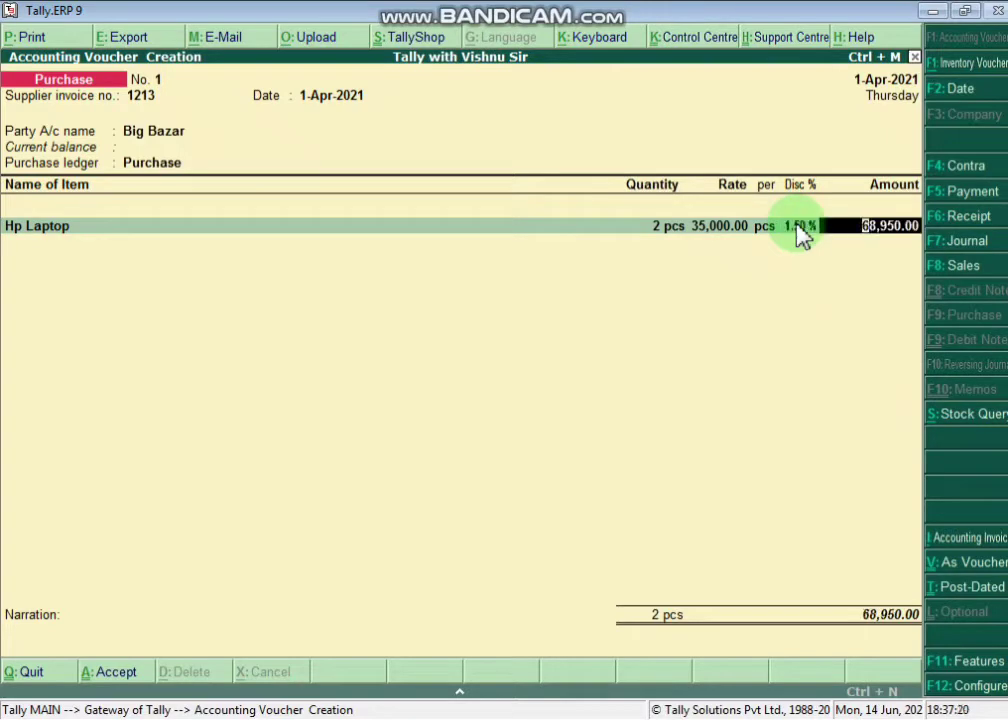
{"action": "key", "text": "Return"}
{"action": "key", "text": "alt+Tab"}
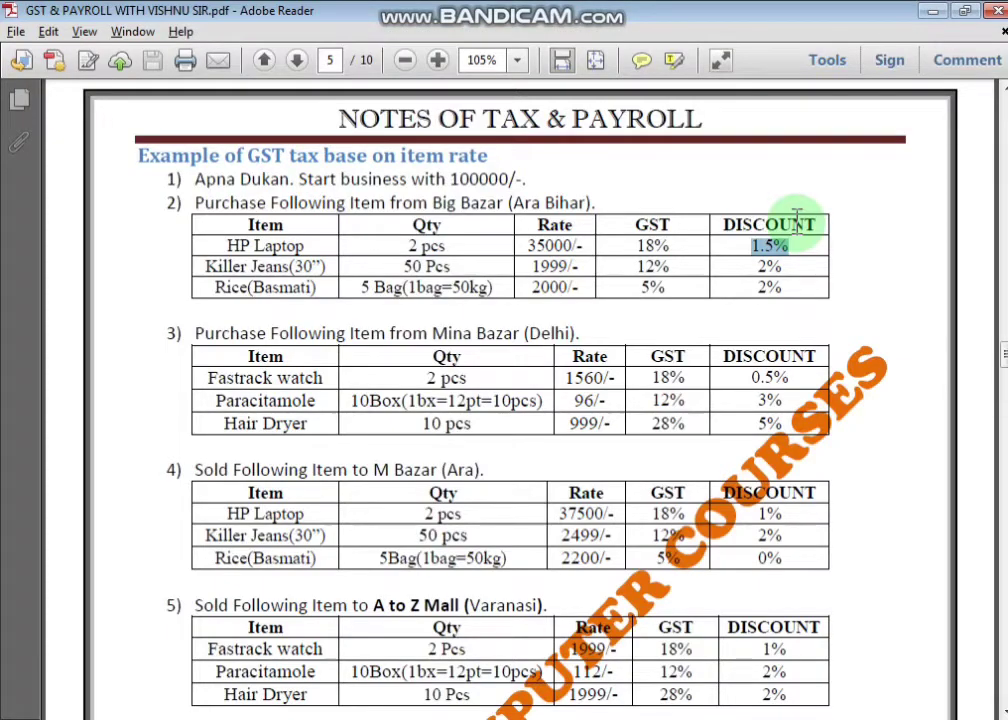
{"action": "key", "text": "alt+Tab"}
{"action": "type", "text": "IS"}
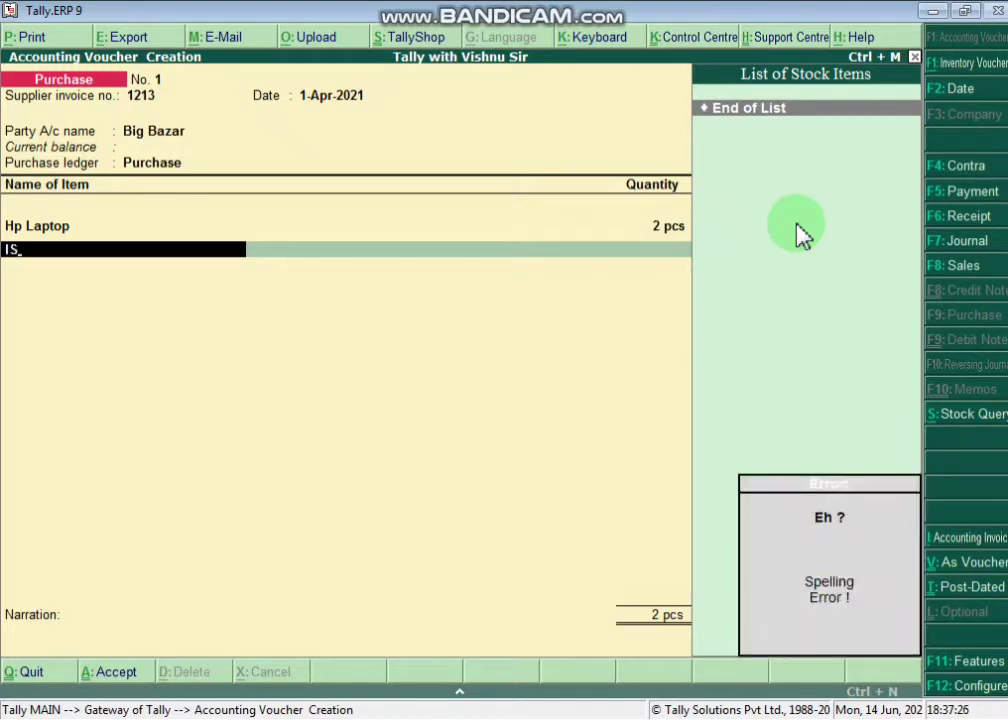
{"action": "key", "text": "BackSpace"}
{"action": "key", "text": "BackSpace"}
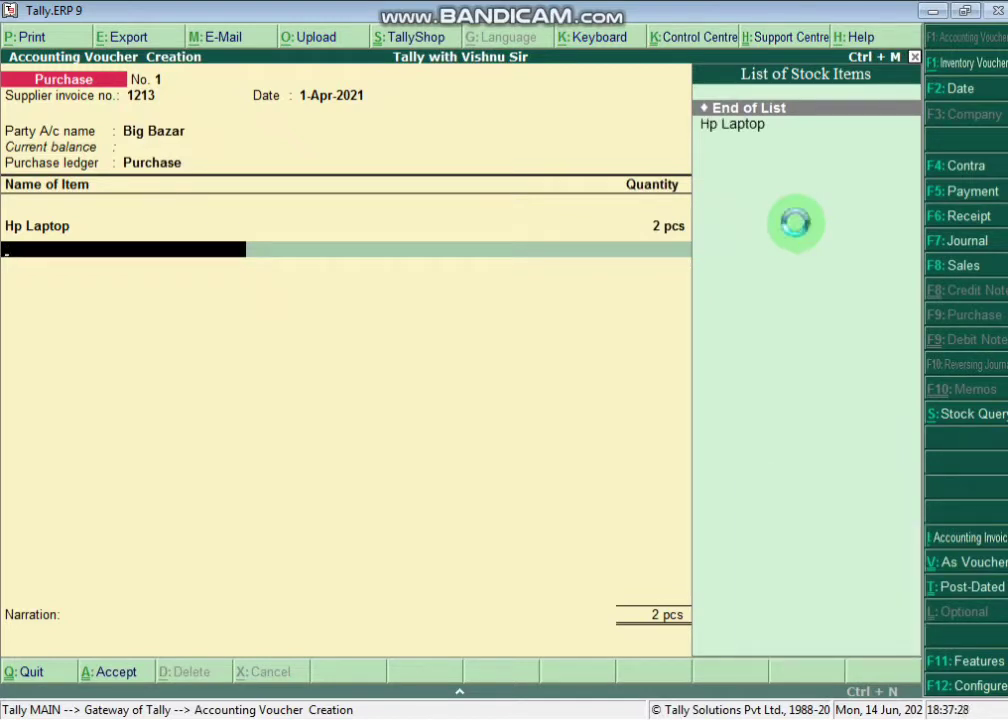
- Create stock item KILLER JEANS in pcs, Taxable with 12% integrated GST
{"action": "key", "text": "alt+c"}
{"action": "type", "text": "KILLER"}
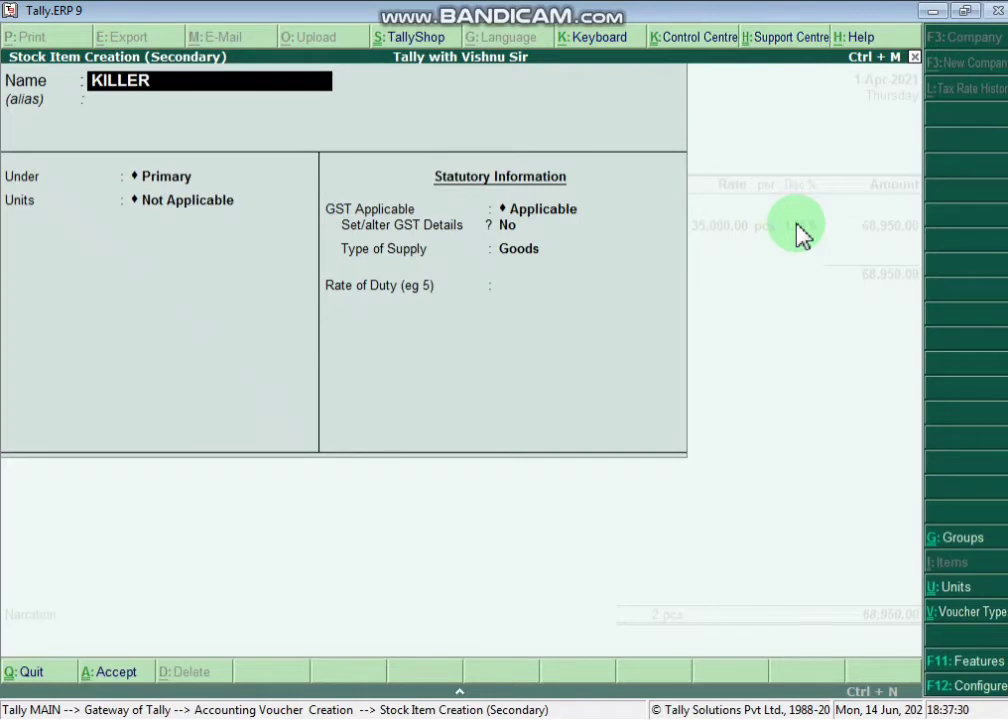
{"action": "type", "text": " JEANS"}
{"action": "key", "text": "Return"}
{"action": "key", "text": "Return"}
{"action": "key", "text": "Return"}
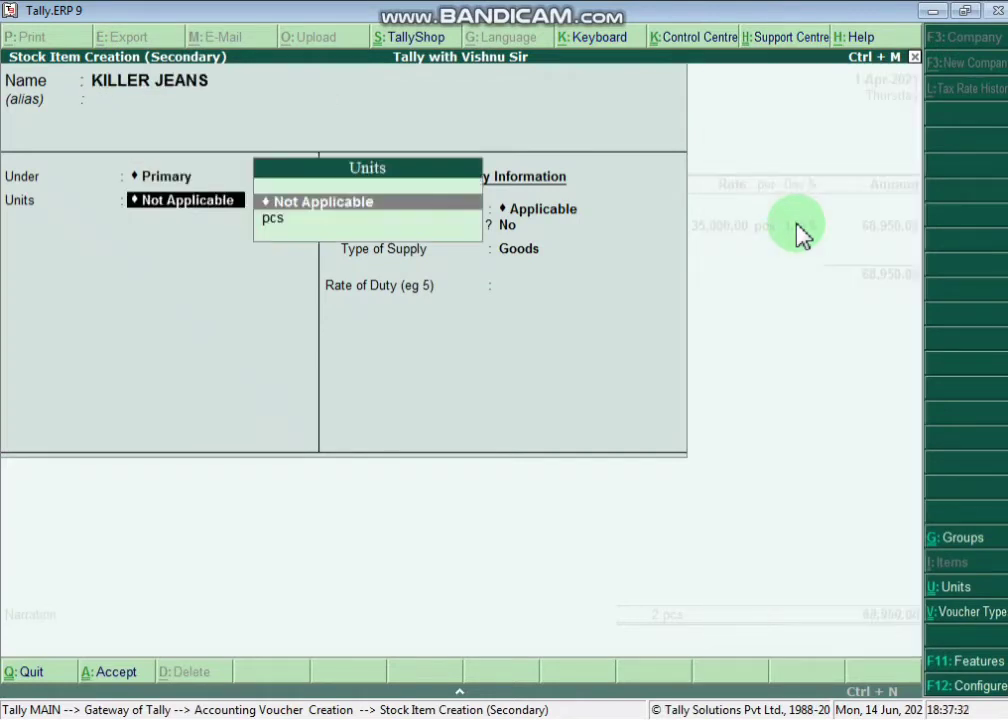
{"action": "key", "text": "Down"}
{"action": "key", "text": "Return"}
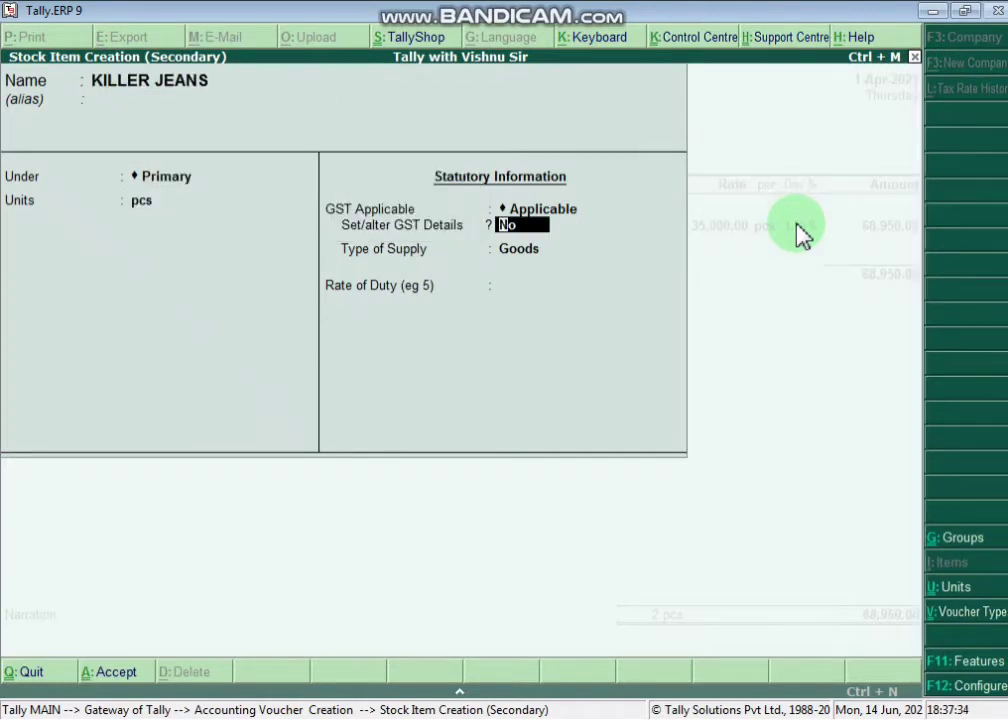
{"action": "key", "text": "y"}
{"action": "key", "text": "Return"}
{"action": "key", "text": "Return"}
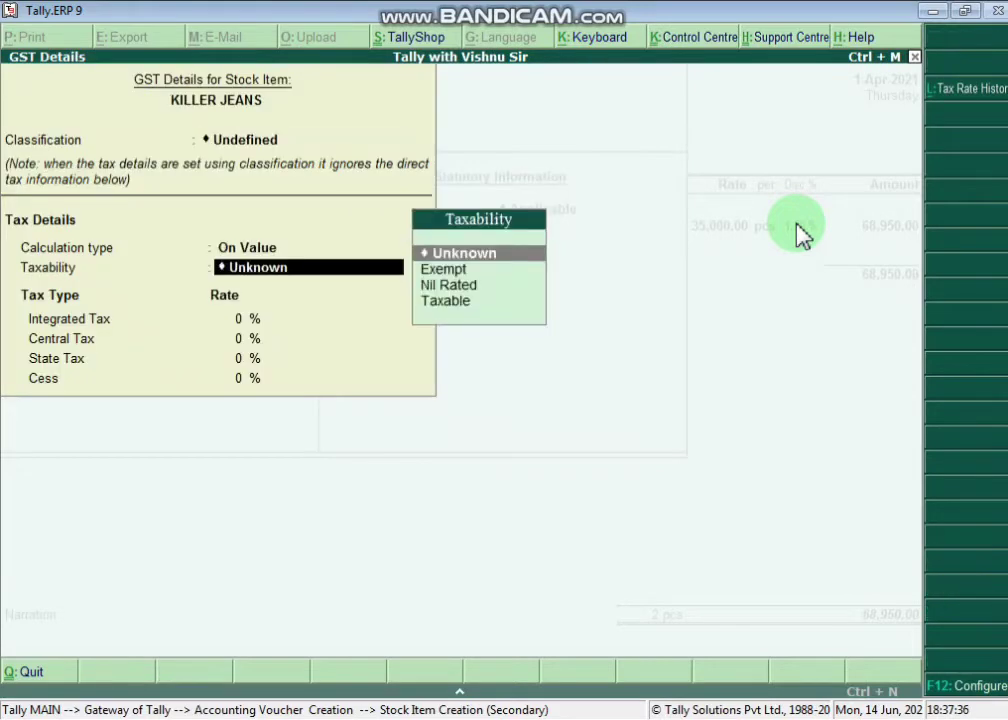
{"action": "key", "text": "Down"}
{"action": "key", "text": "Down"}
{"action": "key", "text": "Down"}
{"action": "key", "text": "Return"}
{"action": "type", "text": "12"}
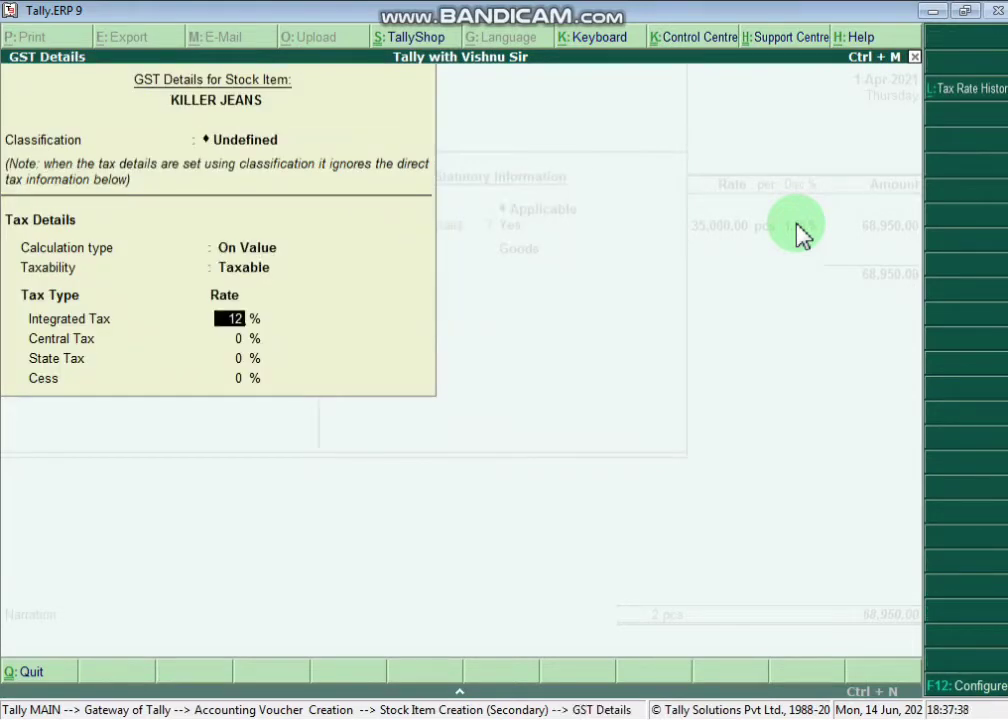
{"action": "key", "text": "Return"}
{"action": "key", "text": "Return"}
{"action": "key", "text": "Return"}
{"action": "key", "text": "Return"}
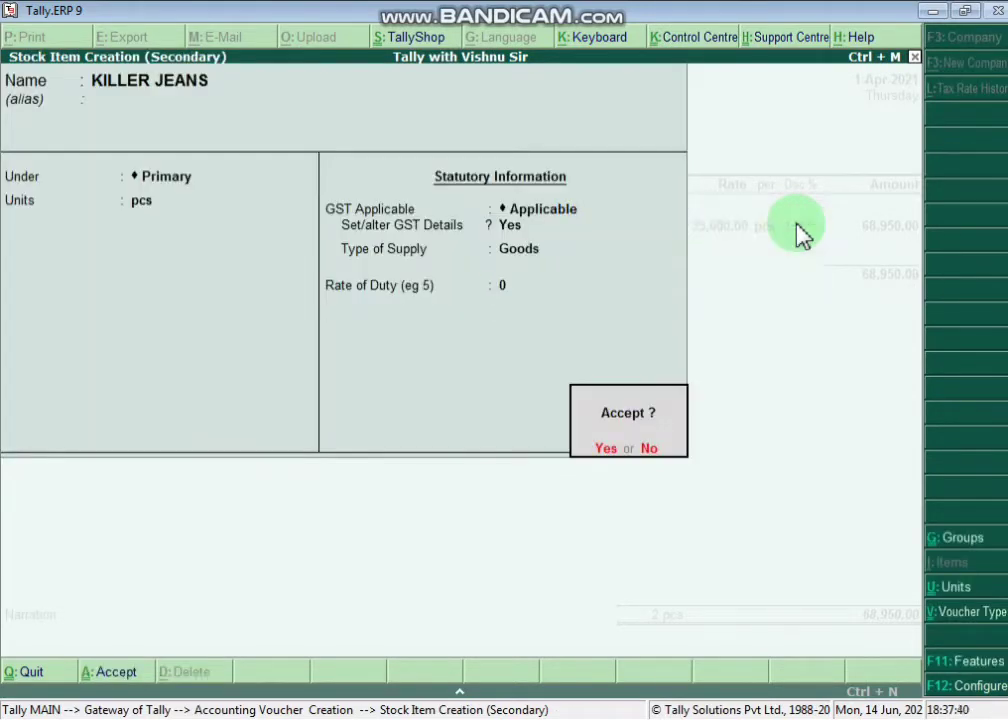
{"action": "key", "text": "Return"}
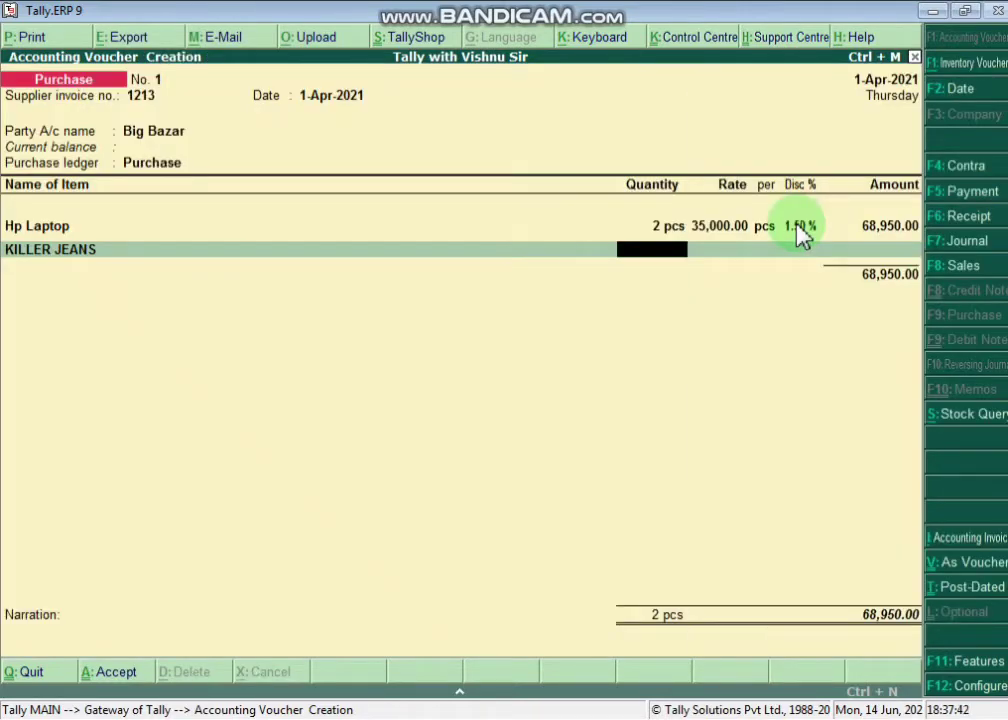
- Enter the KILLER JEANS quantity as 50 pcs, correcting it after checking the notes
{"action": "type", "text": "5"}
{"action": "key", "text": "Return"}
{"action": "key", "text": "alt+Tab"}
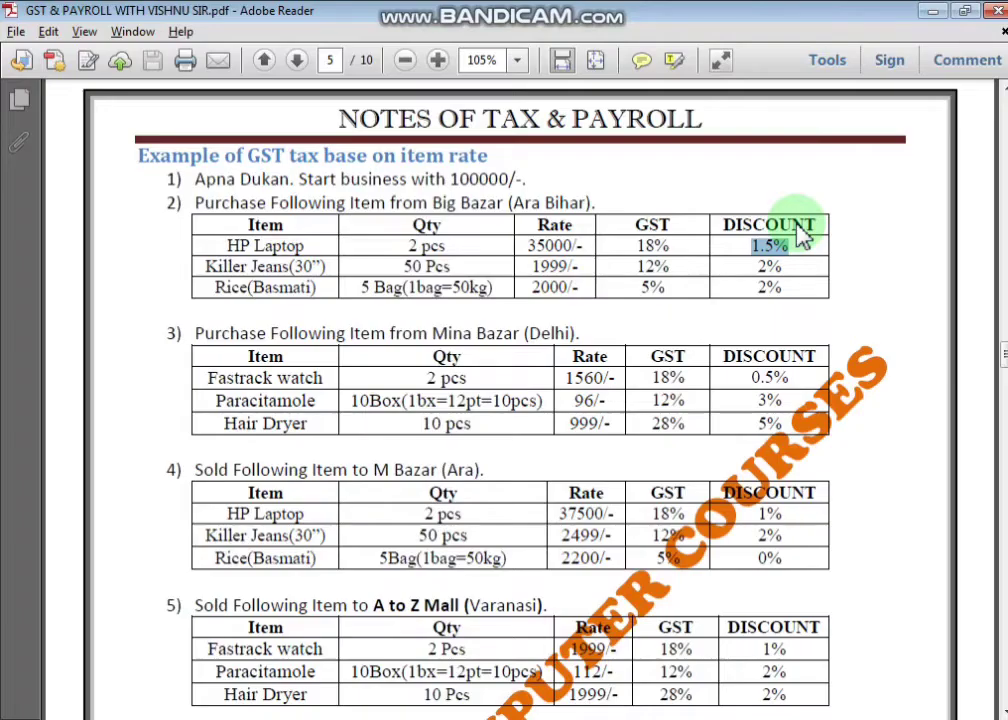
{"action": "key", "text": "alt+Tab"}
{"action": "key", "text": "BackSpace"}
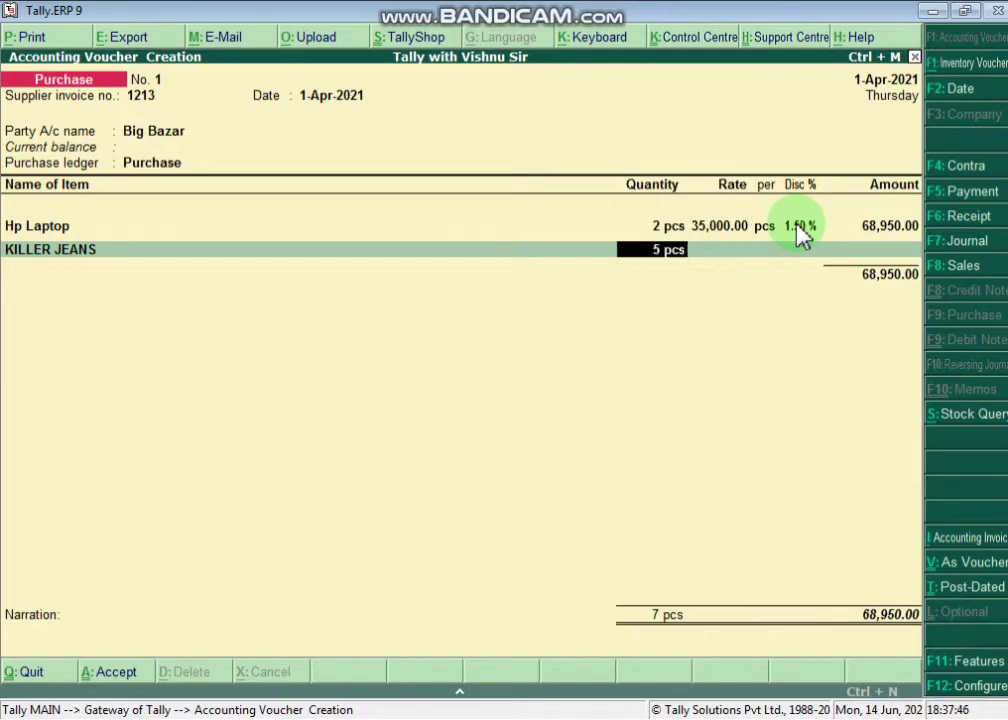
{"action": "key", "text": "End"}
{"action": "type", "text": "0"}
{"action": "key", "text": "Return"}
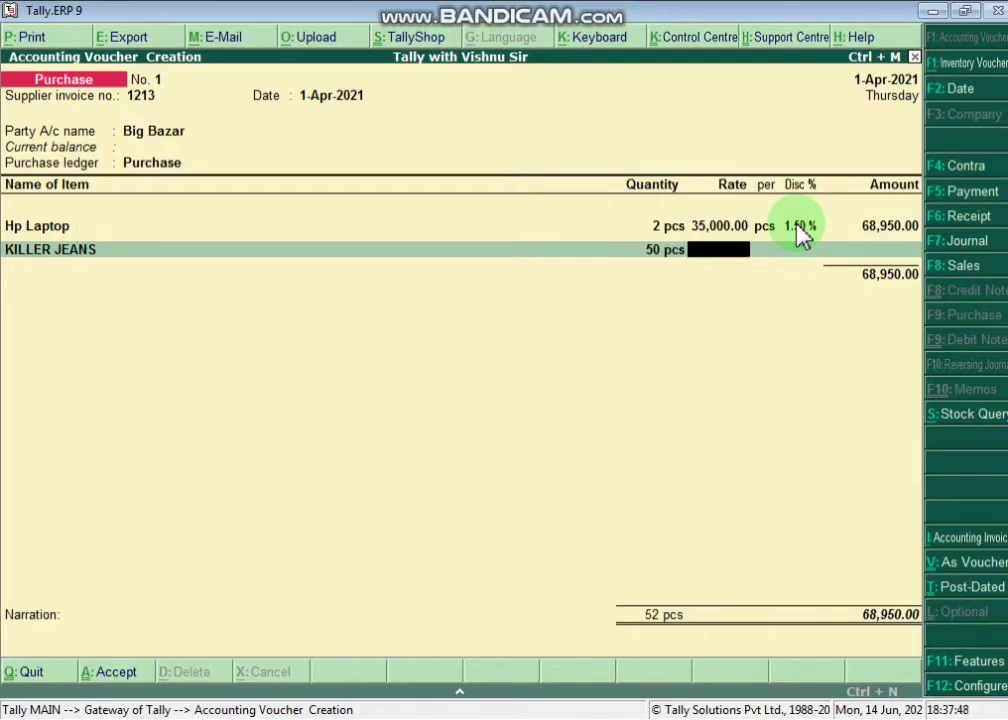
- Set KILLER JEANS to 1,999.00 with 2% discount (97,951.00), then start new item RICE BASMATI
{"action": "type", "text": "1999"}
{"action": "key", "text": "Return"}
{"action": "key", "text": "alt+Tab"}
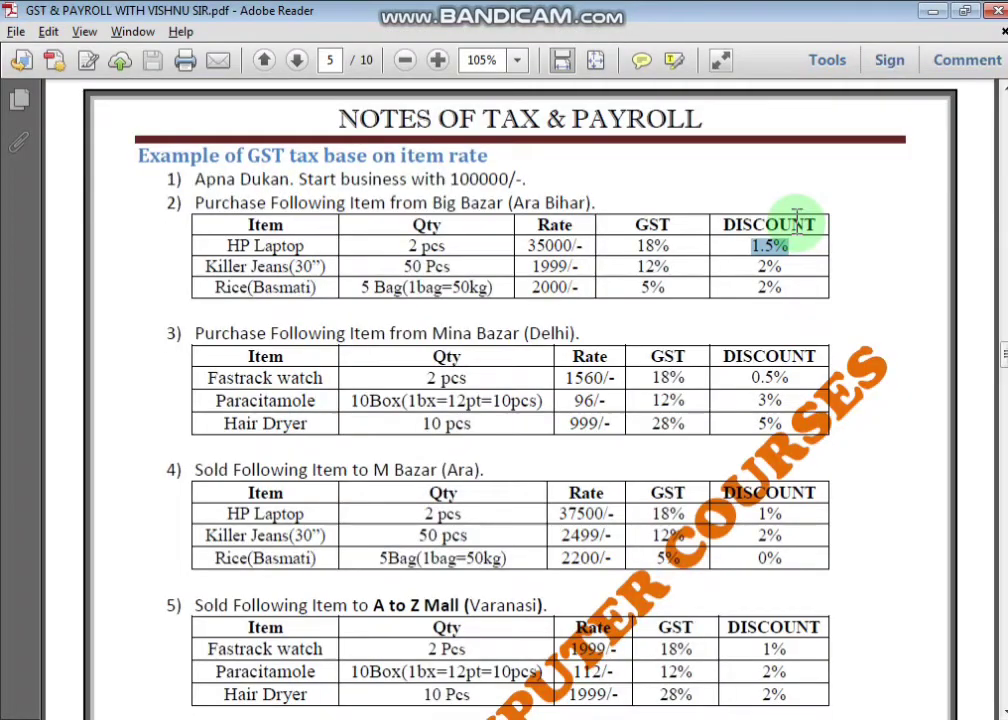
{"action": "key", "text": "alt+Tab"}
{"action": "key", "text": "Return"}
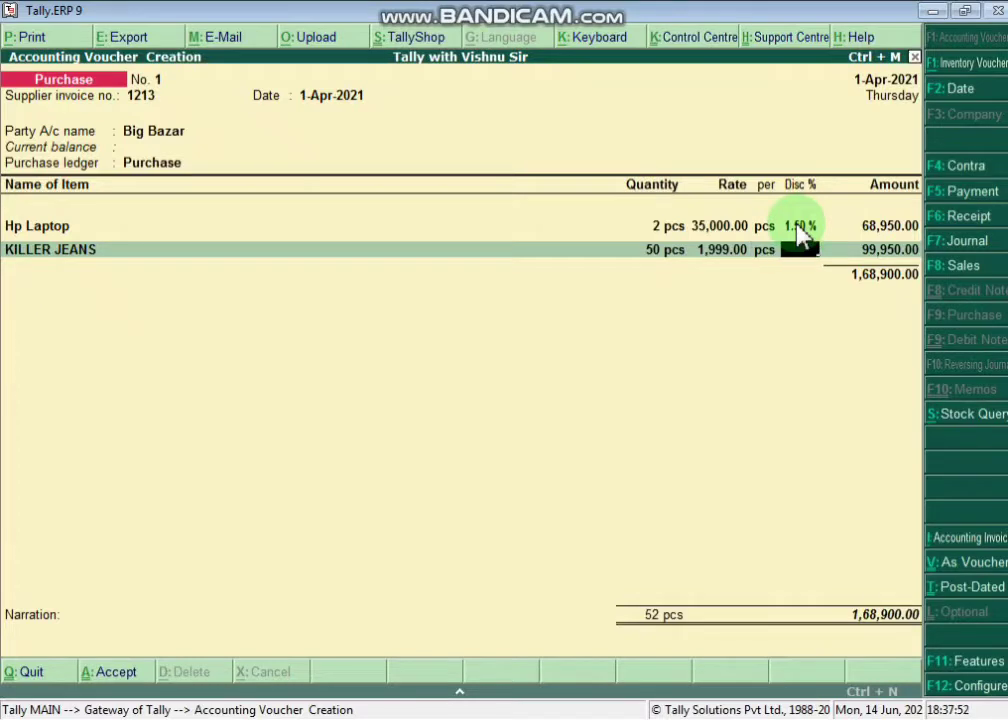
{"action": "type", "text": "2"}
{"action": "key", "text": "Return"}
{"action": "key", "text": "Return"}
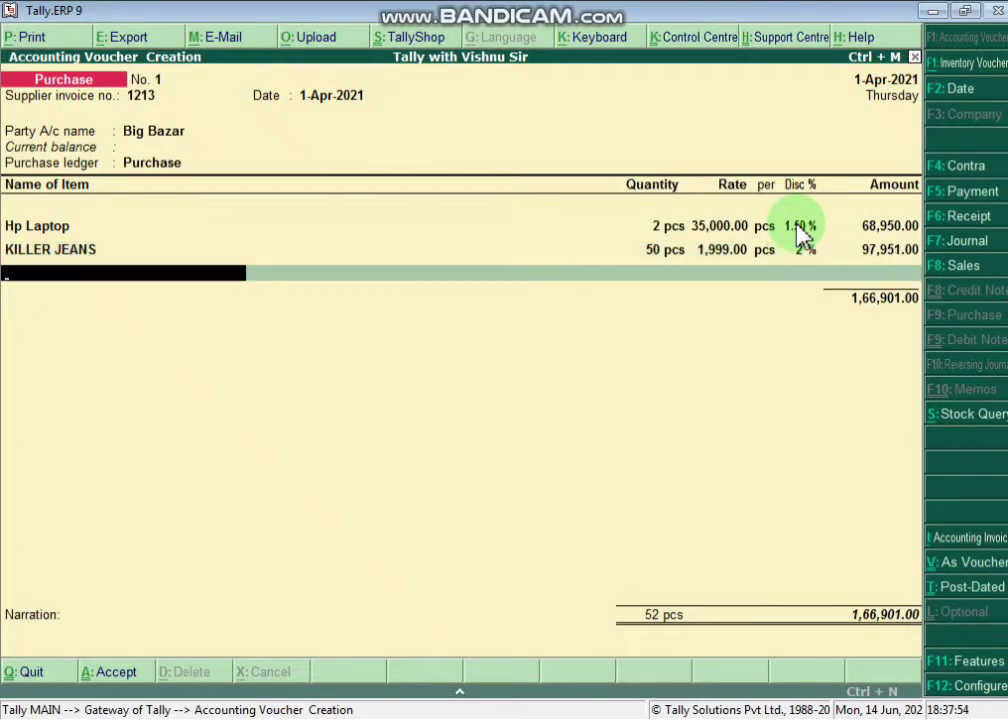
{"action": "key", "text": "alt+c"}
{"action": "type", "text": "RICE BA"}
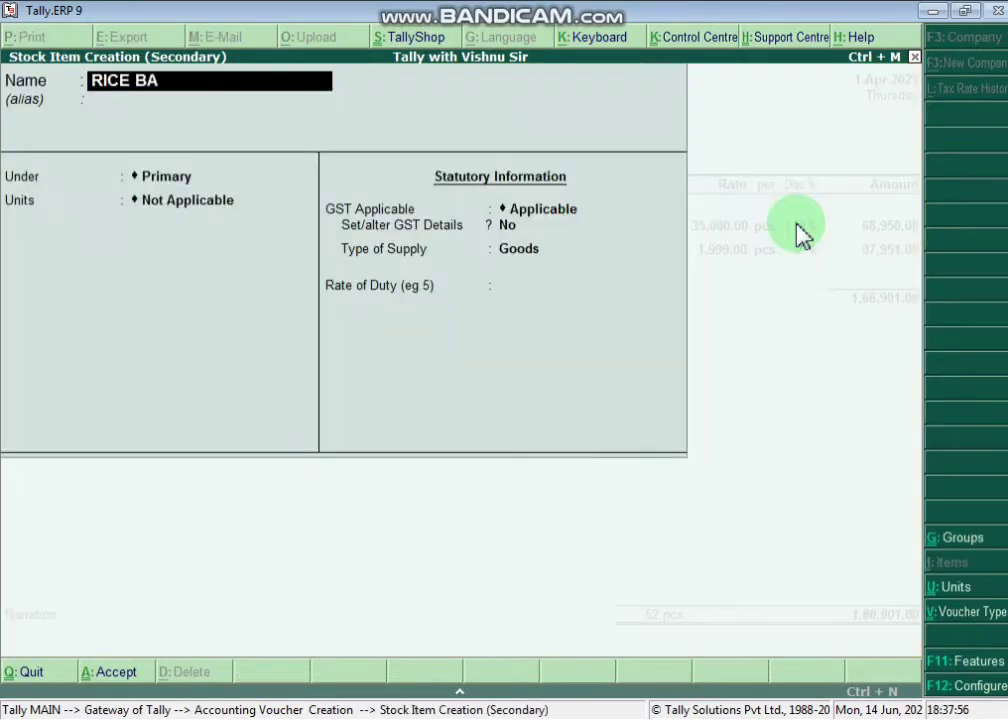
{"action": "type", "text": "SMATI"}
- Name the stock item RICE BASMATI under Primary and mark 'bag=50kg' in the notes
{"action": "key", "text": "Return"}
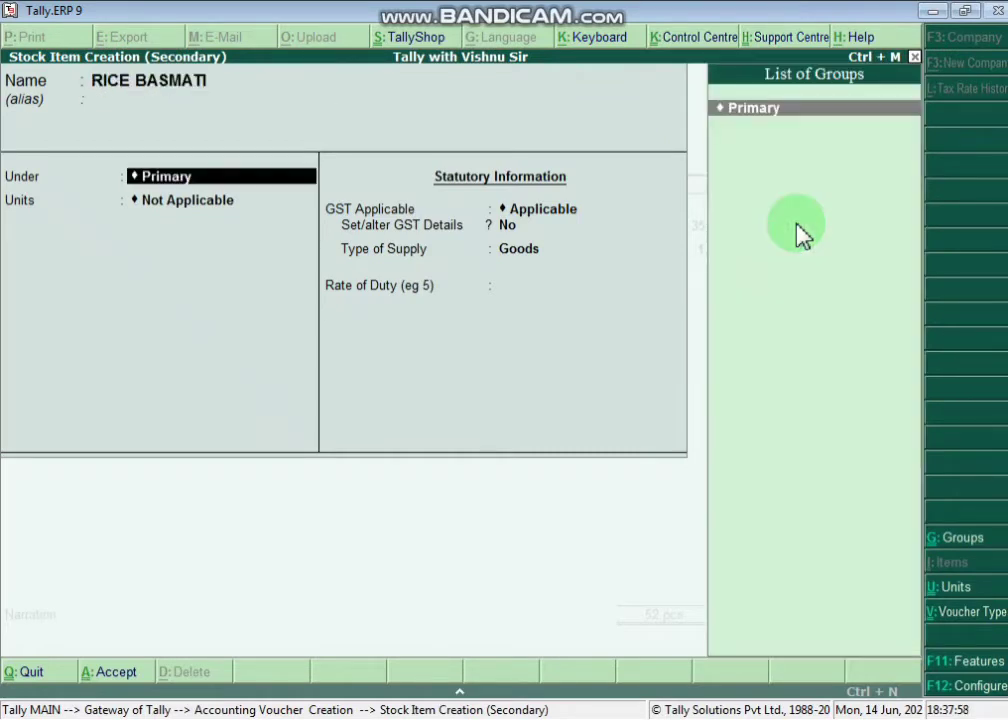
{"action": "key", "text": "Return"}
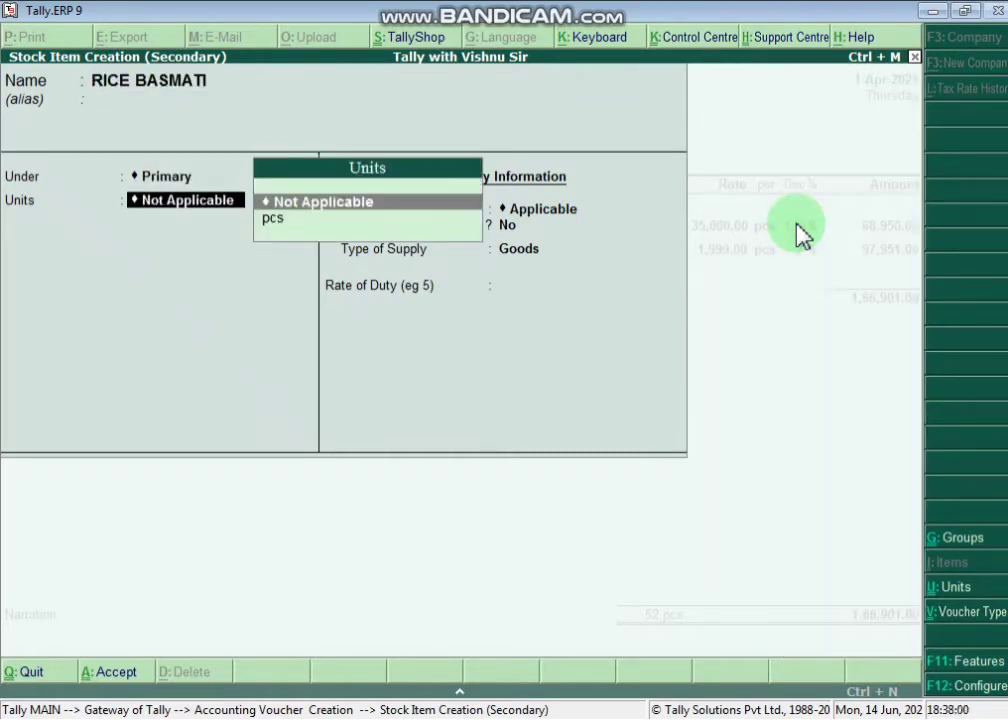
{"action": "key", "text": "alt+Tab"}
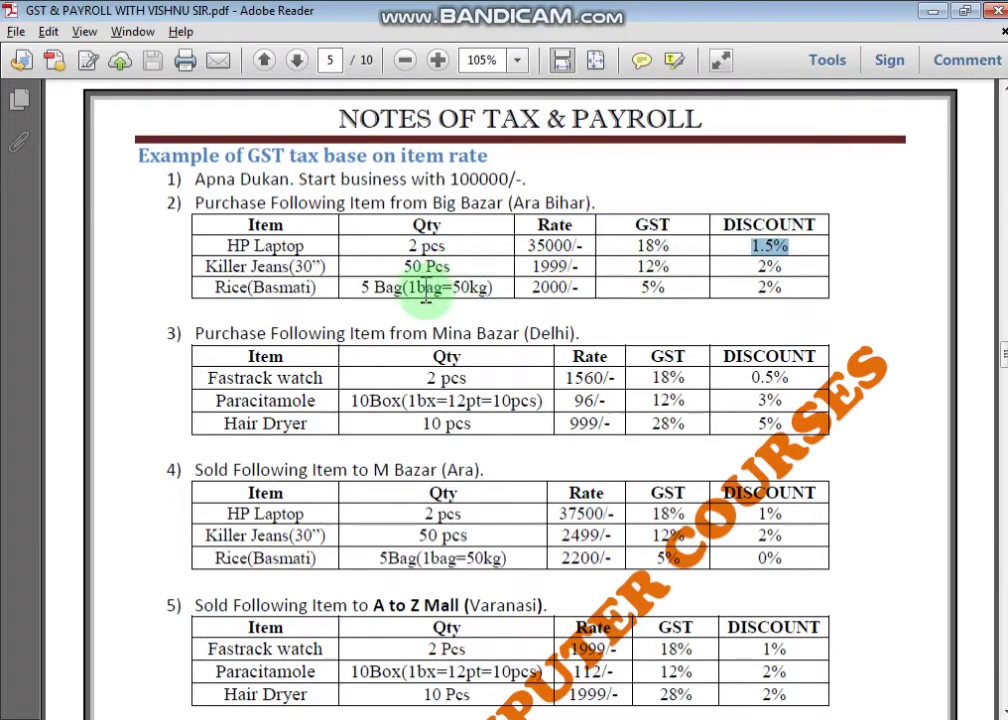
{"action": "left_click_drag", "start_coordinate": [422, 290], "coordinate": [492, 300]}
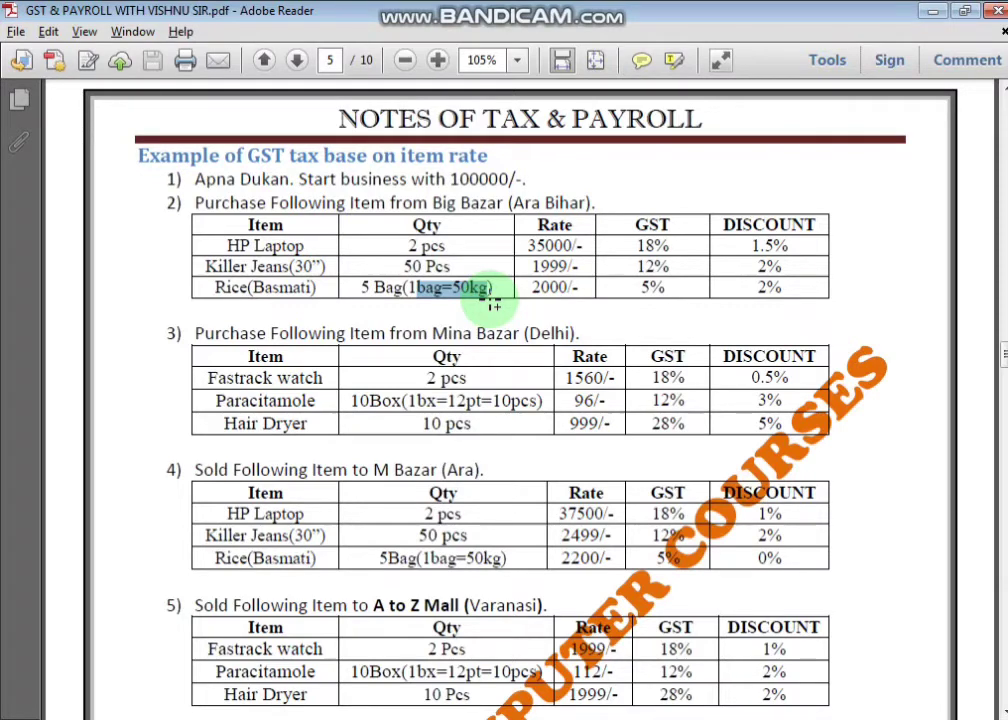
{"action": "key", "text": "alt+Tab"}
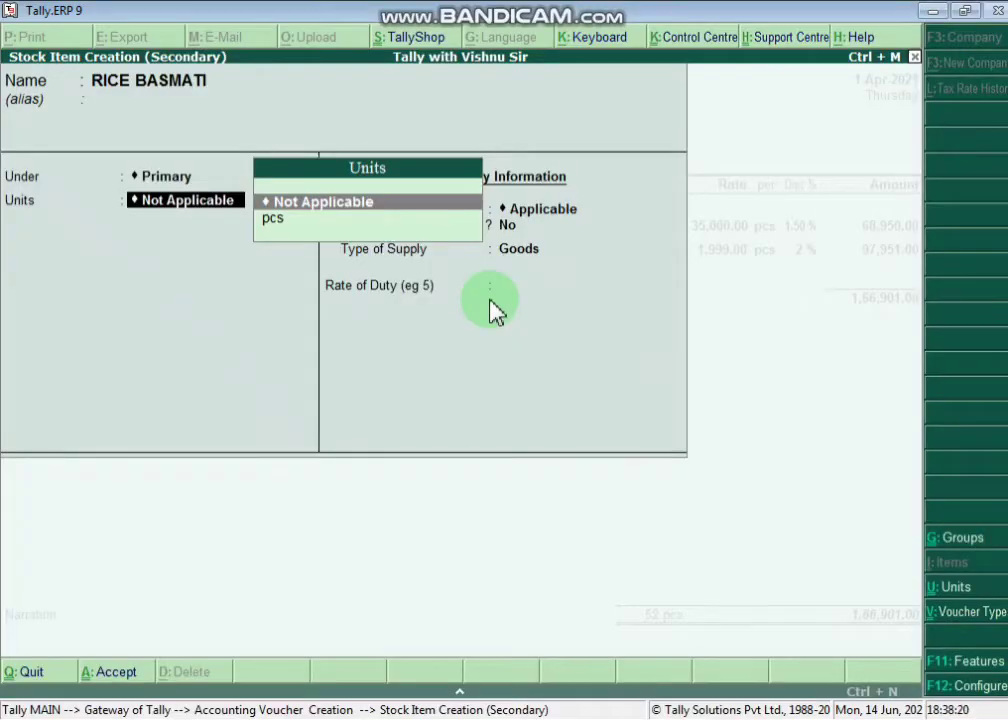
- Create the simple units BAG and KG
{"action": "key", "text": "alt+c"}
{"action": "type", "text": "BAG"}
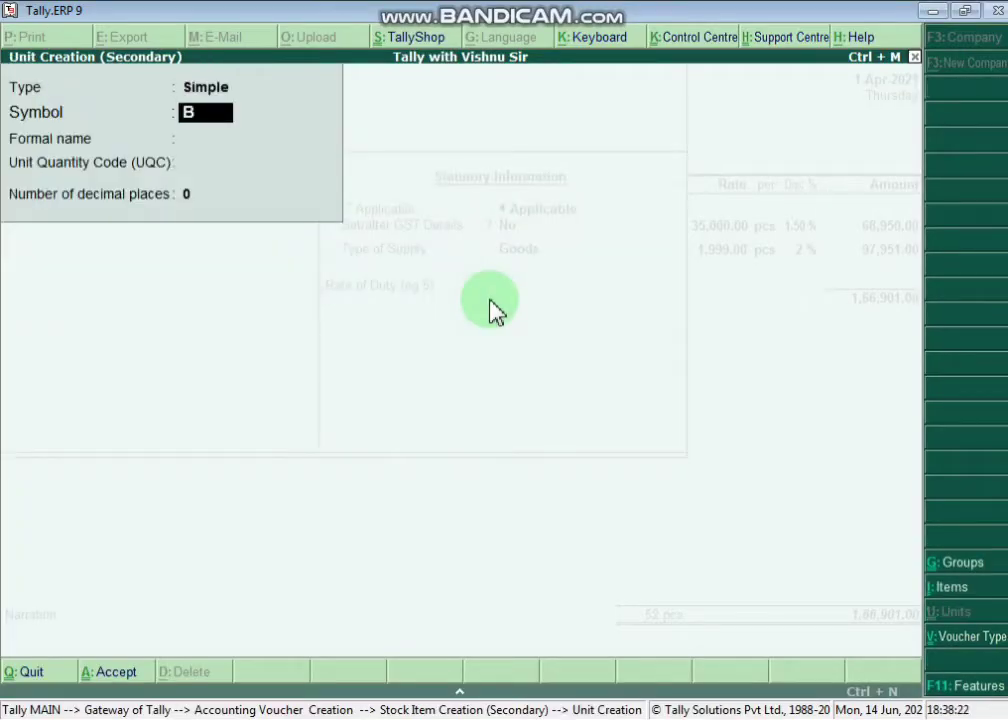
{"action": "key", "text": "Return"}
{"action": "key", "text": "Return"}
{"action": "key", "text": "Return"}
{"action": "key", "text": "Return"}
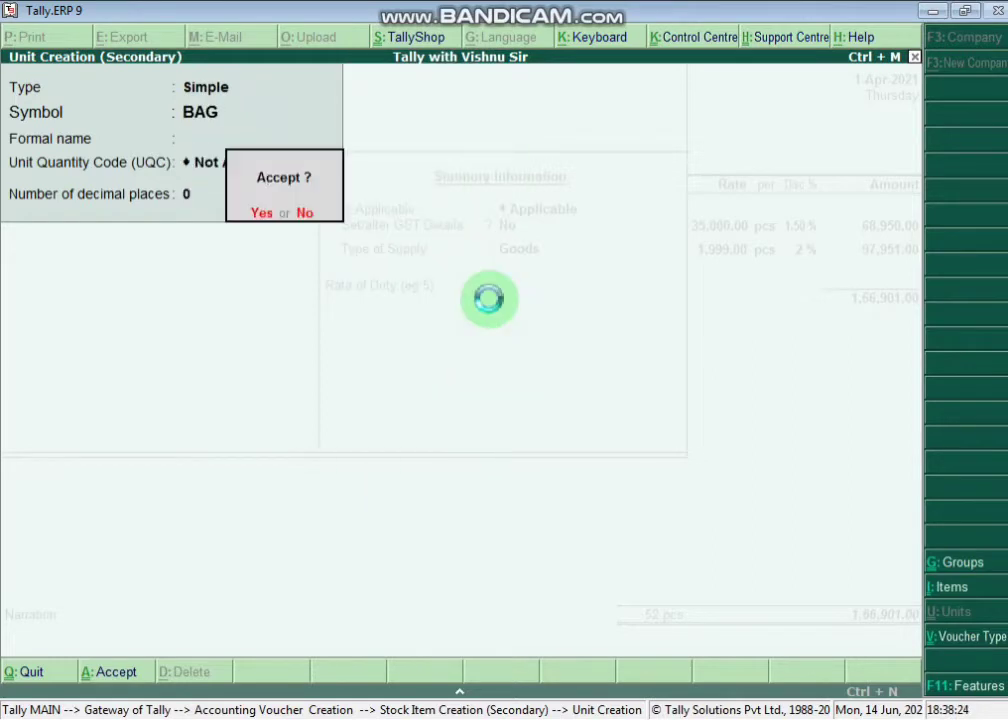
{"action": "key", "text": "Return"}
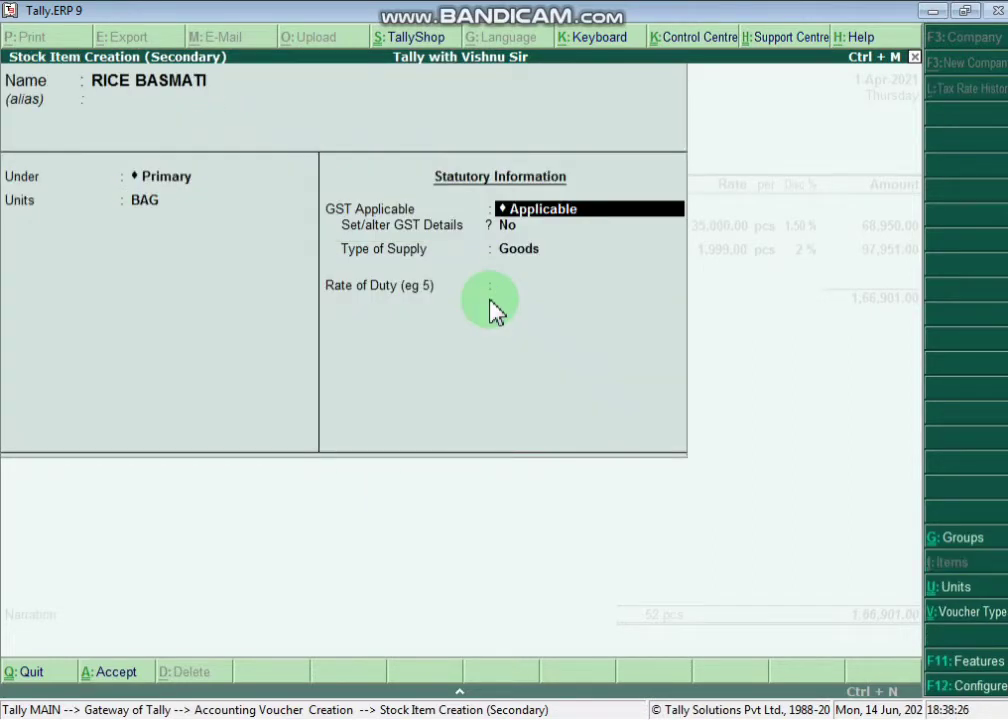
{"action": "key", "text": "BackSpace"}
{"action": "key", "text": "alt+c"}
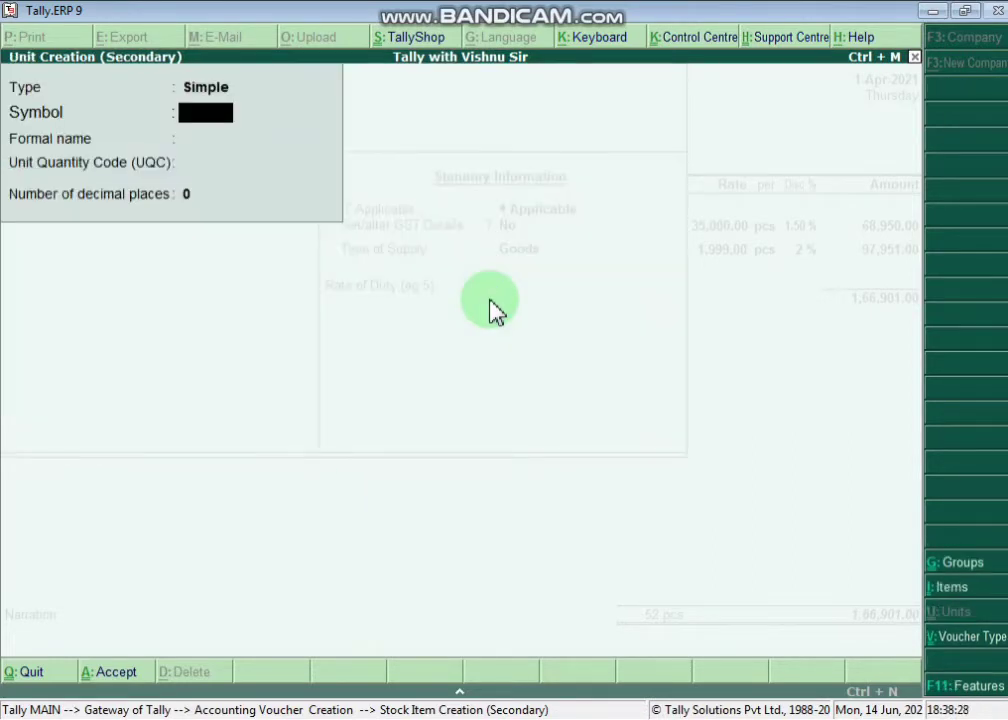
{"action": "type", "text": "KG"}
{"action": "key", "text": "Return"}
{"action": "key", "text": "Return"}
{"action": "key", "text": "Return"}
{"action": "key", "text": "Return"}
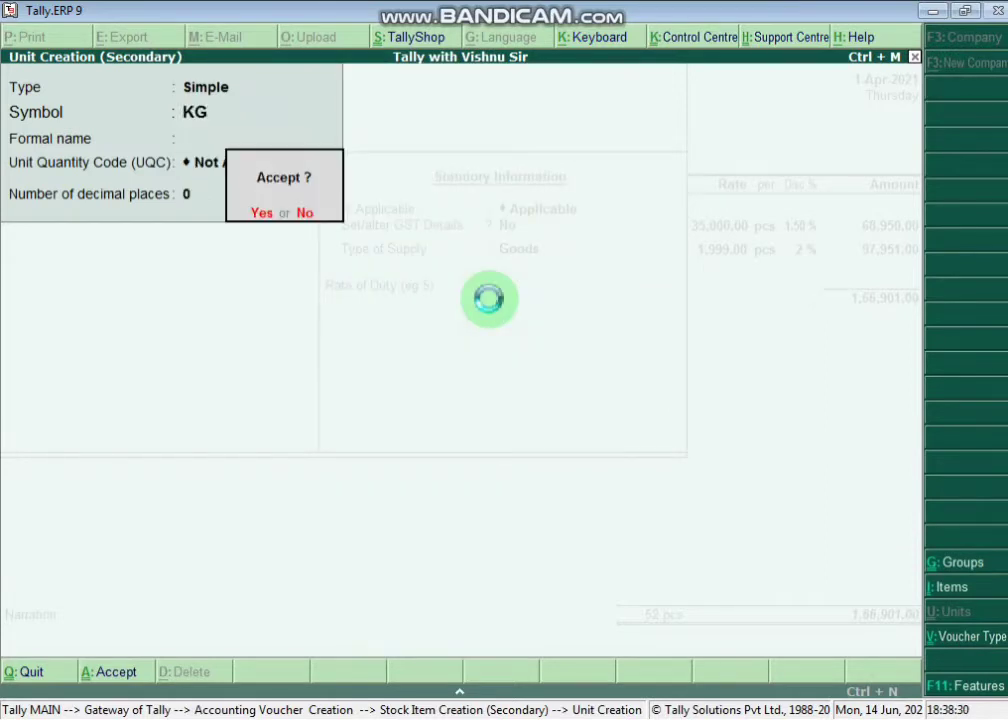
{"action": "key", "text": "Return"}
{"action": "key", "text": "BackSpace"}
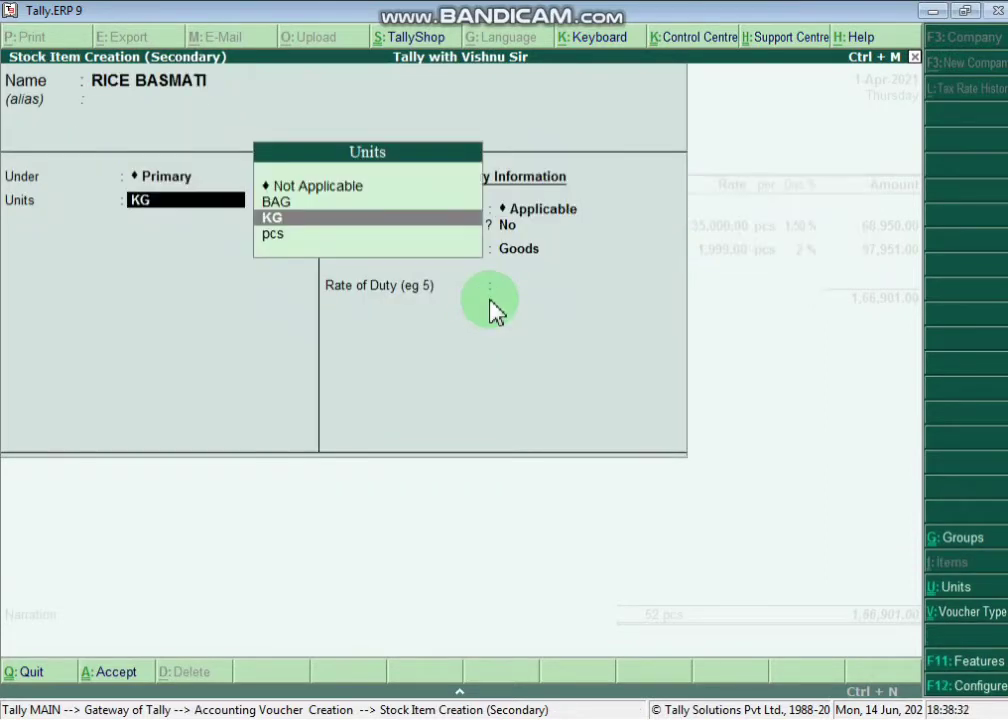
- Start a Compound unit with BAG as its first unit, checking the bag weight in the notes
{"action": "key", "text": "alt+c"}
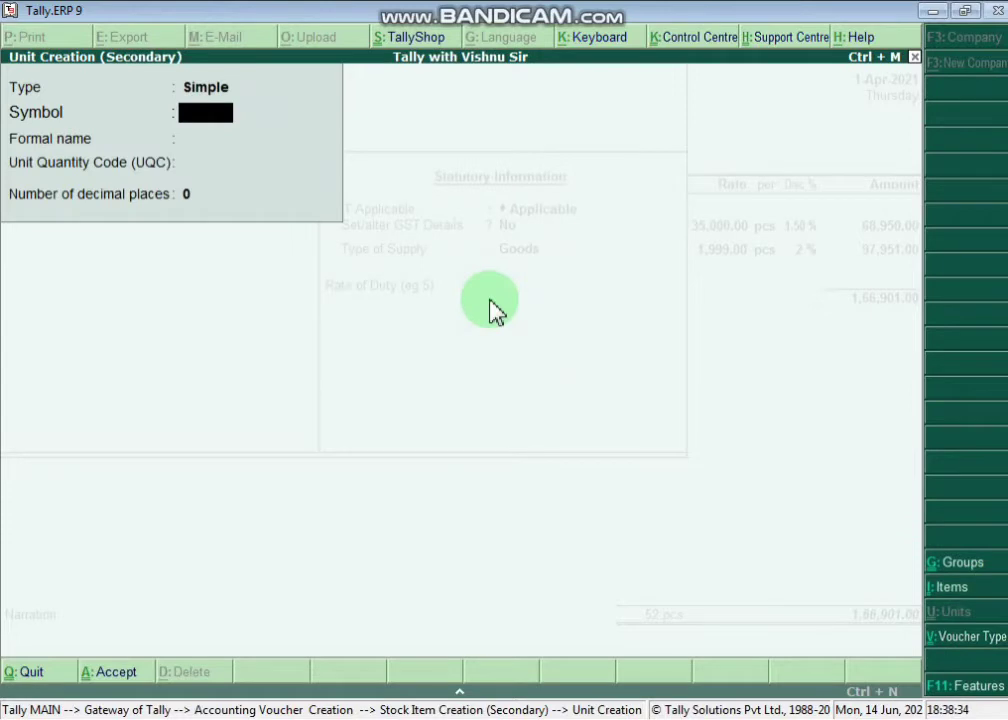
{"action": "left_click", "coordinate": [214, 93]}
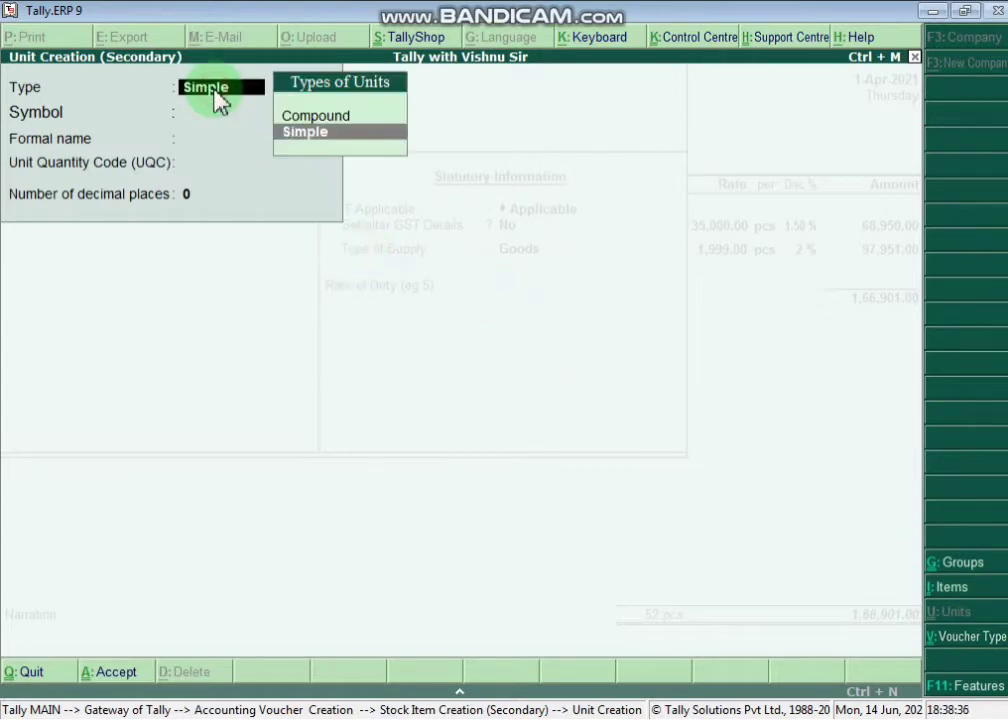
{"action": "key", "text": "Up"}
{"action": "key", "text": "Return"}
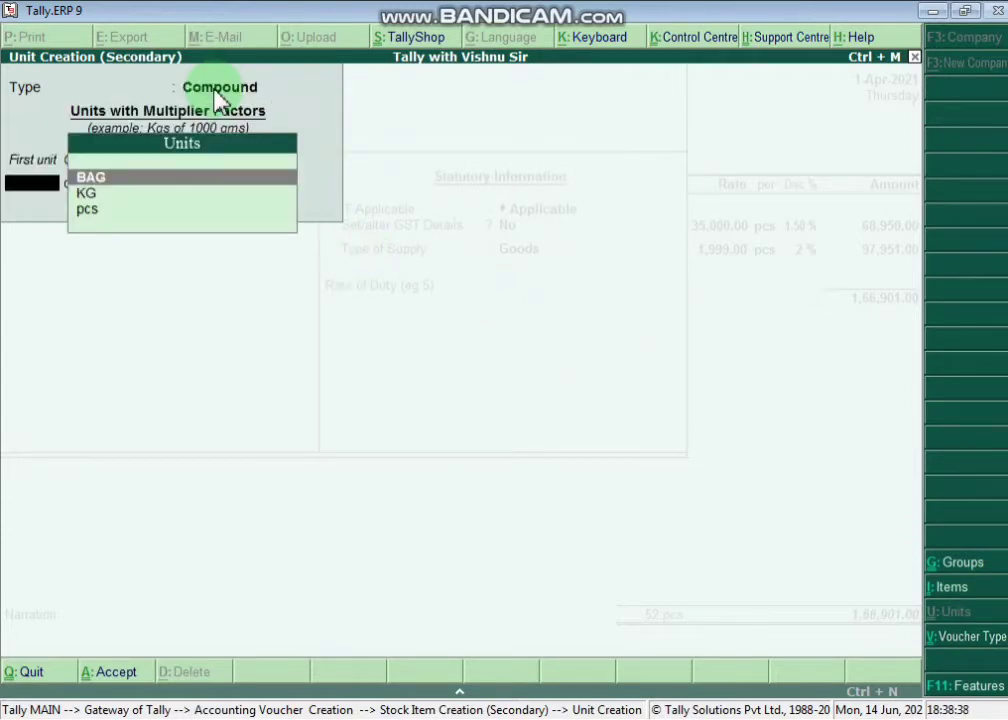
{"action": "key", "text": "Return"}
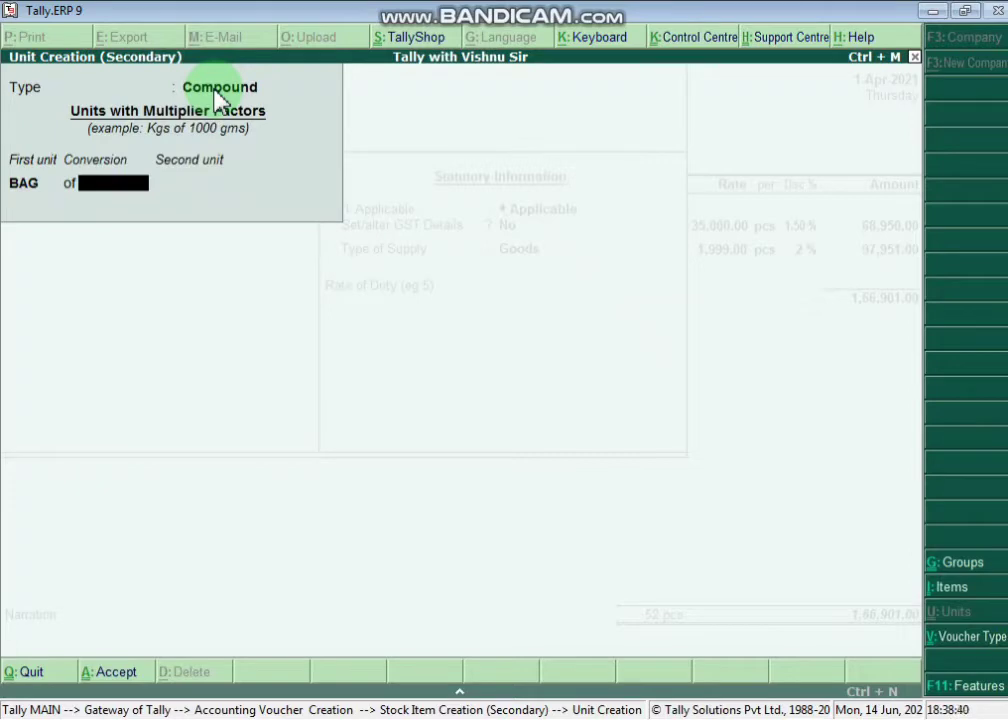
{"action": "type", "text": "1"}
{"action": "key", "text": "alt+Tab"}
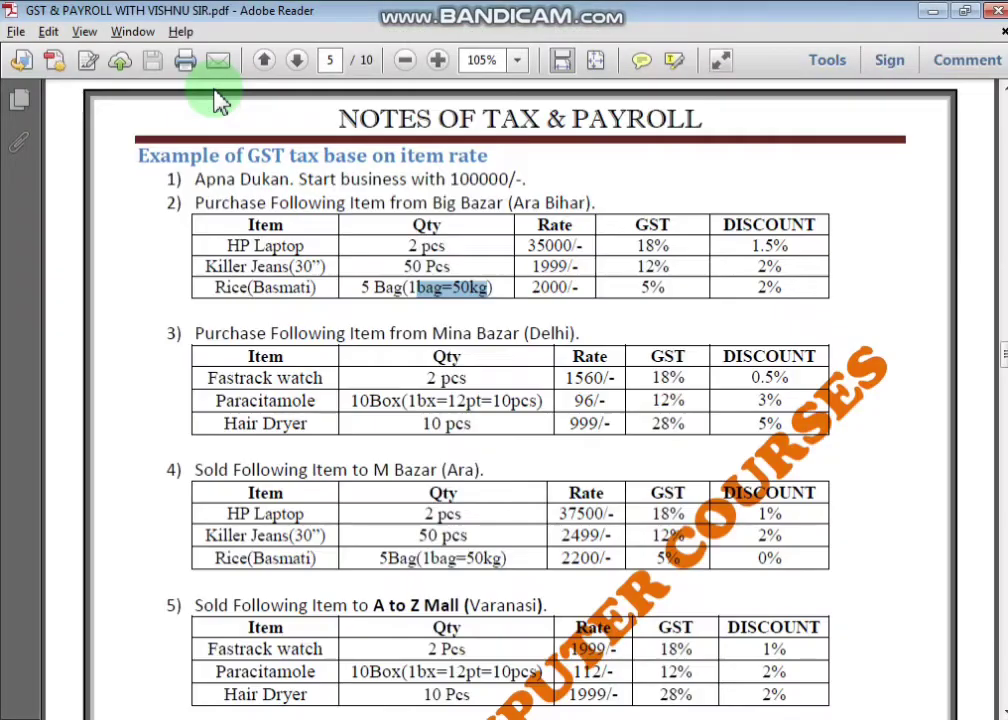
{"action": "key", "text": "alt+Tab"}
- Complete the compound unit as BAG of 50 KG
{"action": "key", "text": "BackSpace"}
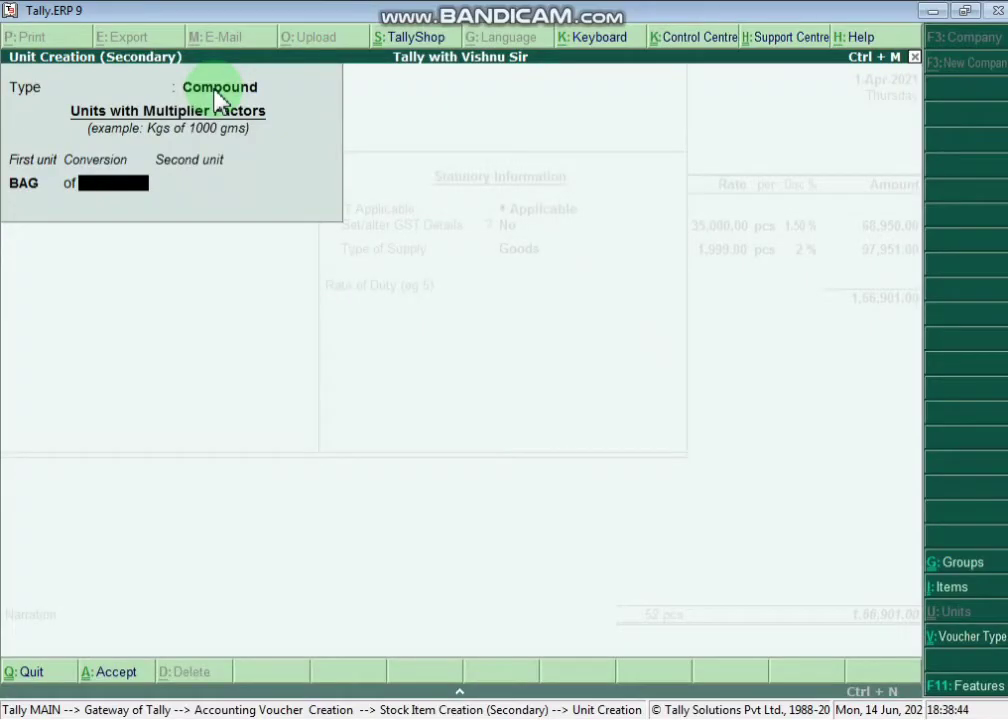
{"action": "type", "text": "50"}
{"action": "key", "text": "Return"}
{"action": "key", "text": "Return"}
{"action": "key", "text": "Return"}
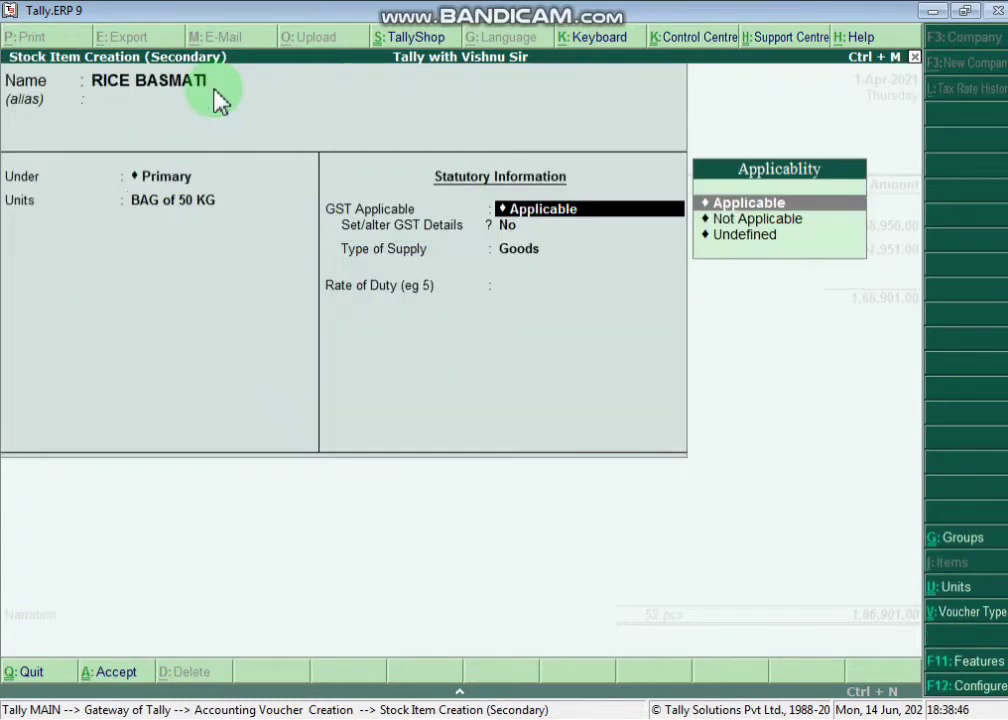
{"action": "key", "text": "Return"}
- Set RICE BASMATI's GST details to Taxable with 5% integrated tax as Goods, and save it
{"action": "type", "text": "YE"}
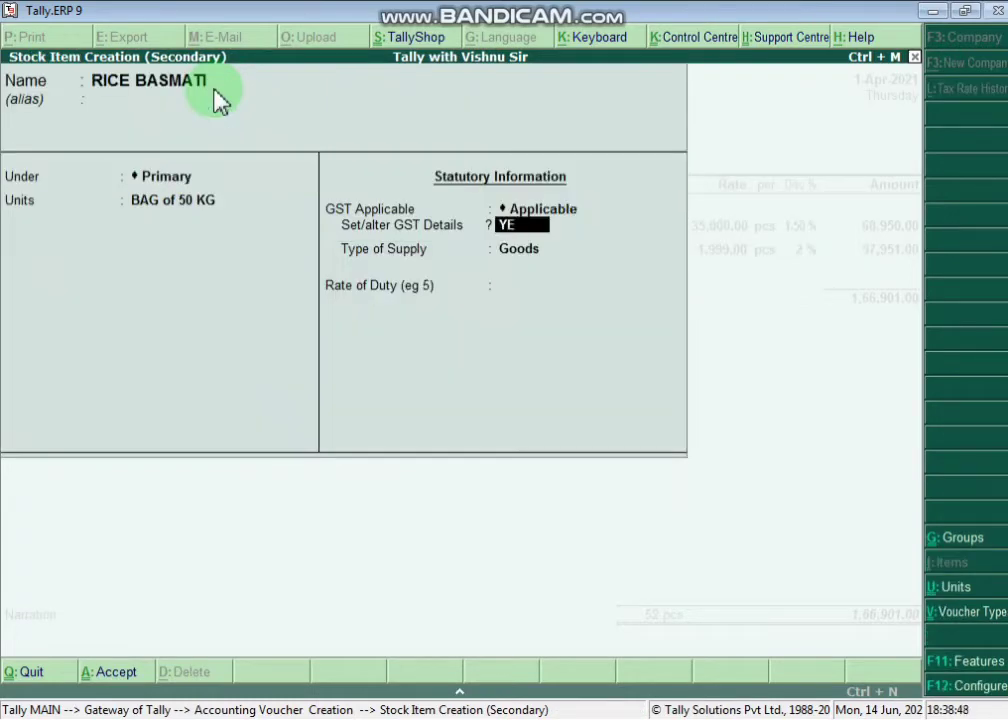
{"action": "key", "text": "Return"}
{"action": "key", "text": "Return"}
{"action": "key", "text": "Return"}
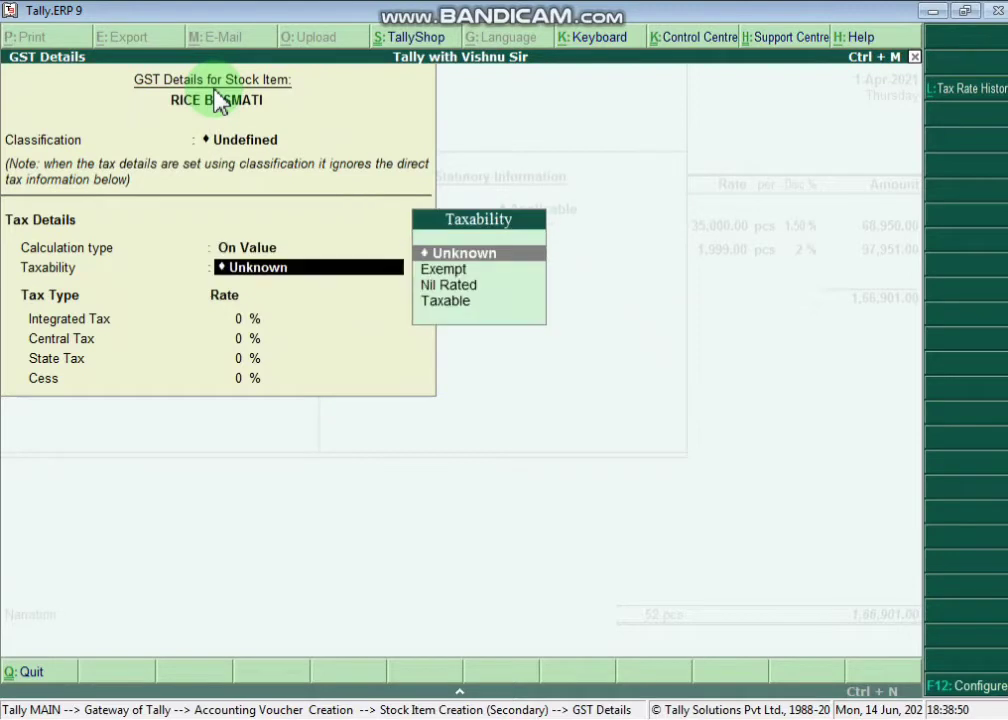
{"action": "key", "text": "Down"}
{"action": "key", "text": "Down"}
{"action": "key", "text": "Down"}
{"action": "key", "text": "Return"}
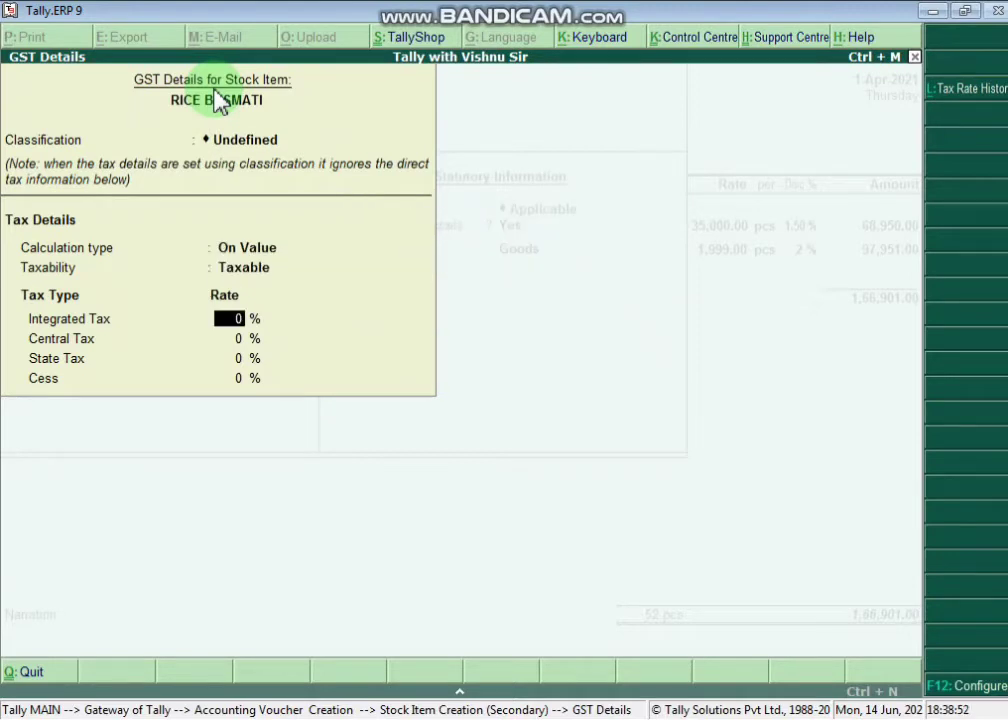
{"action": "type", "text": "5"}
{"action": "key", "text": "Return"}
{"action": "key", "text": "Return"}
{"action": "key", "text": "Return"}
{"action": "key", "text": "Return"}
{"action": "key", "text": "Return"}
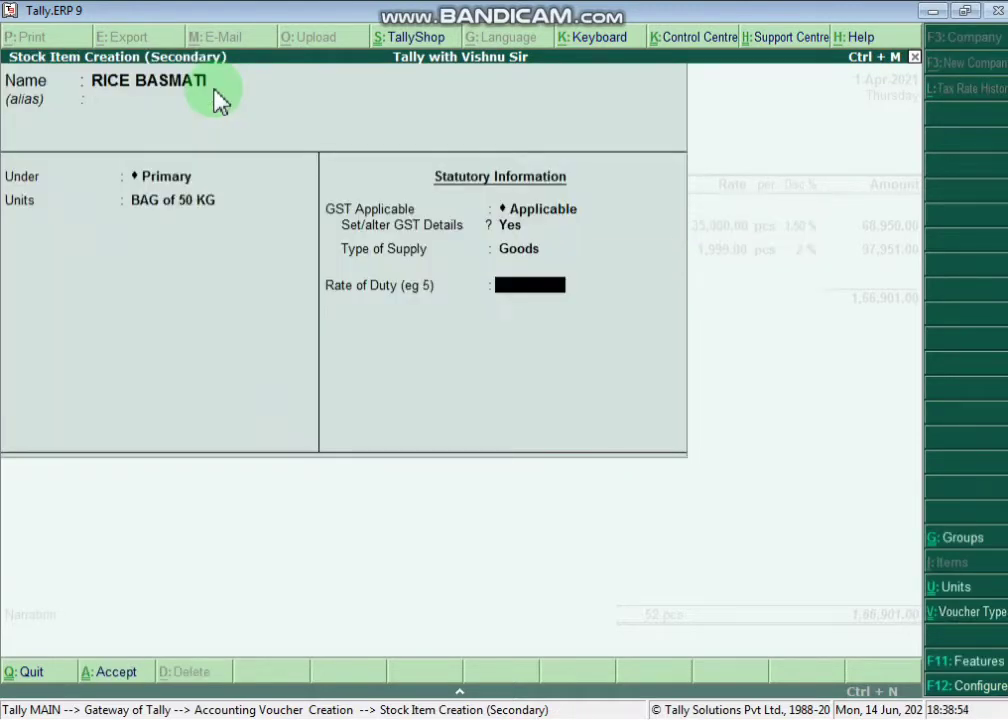
{"action": "key", "text": "Return"}
{"action": "key", "text": "Return"}
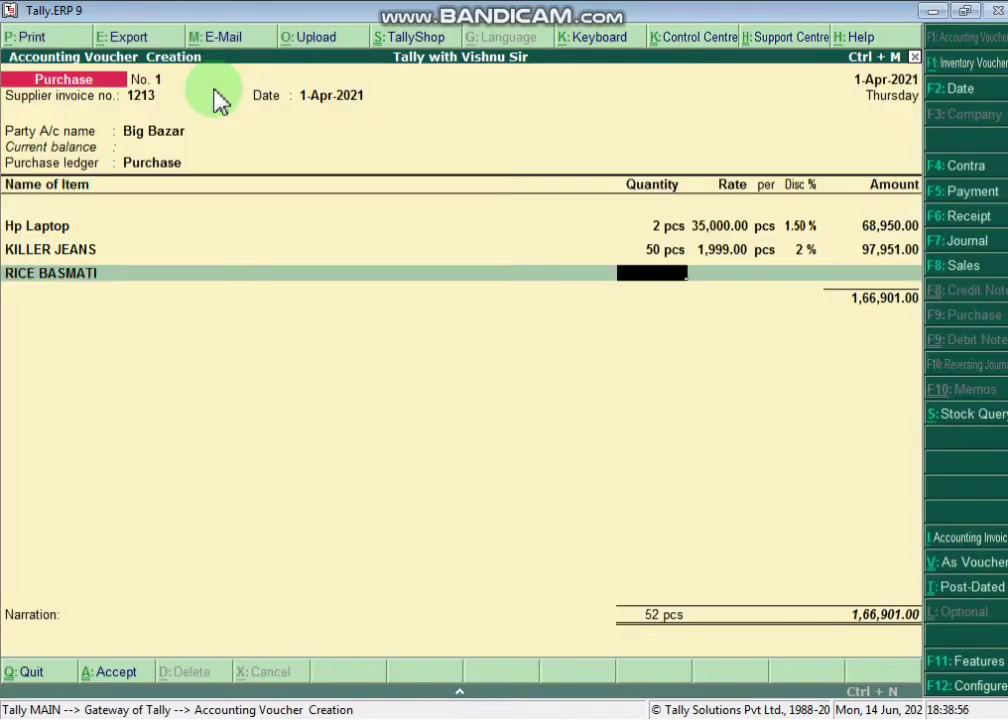
- Enter RICE BASMATI as 5 BAG at 2,000.00 with 2% discount, giving 9,800.00
{"action": "key", "text": "alt+Tab"}
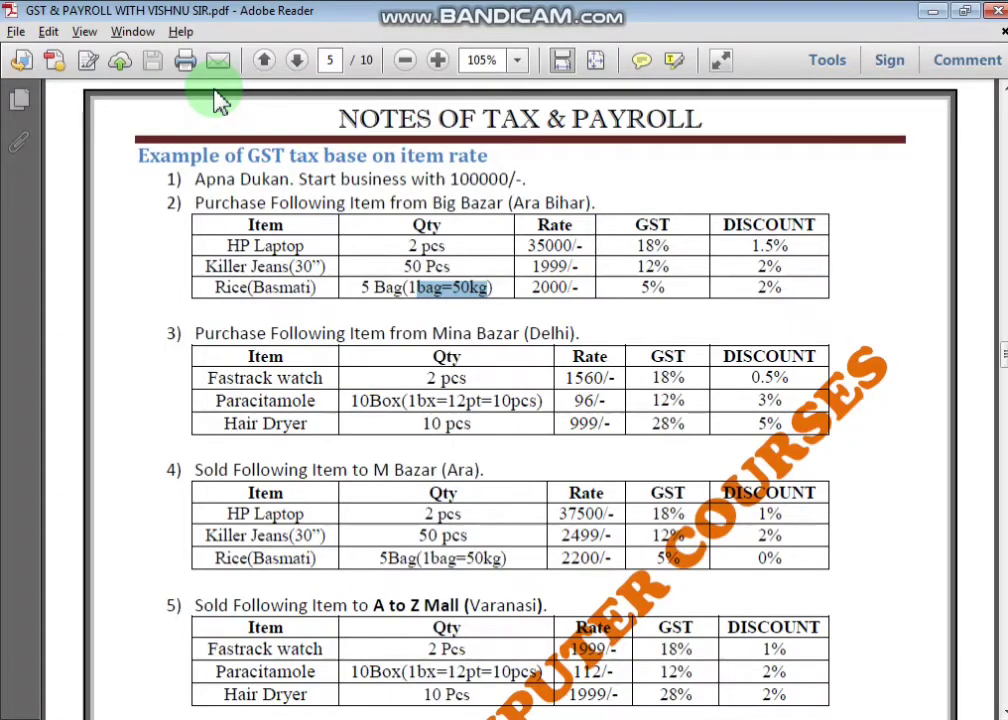
{"action": "key", "text": "alt+Tab"}
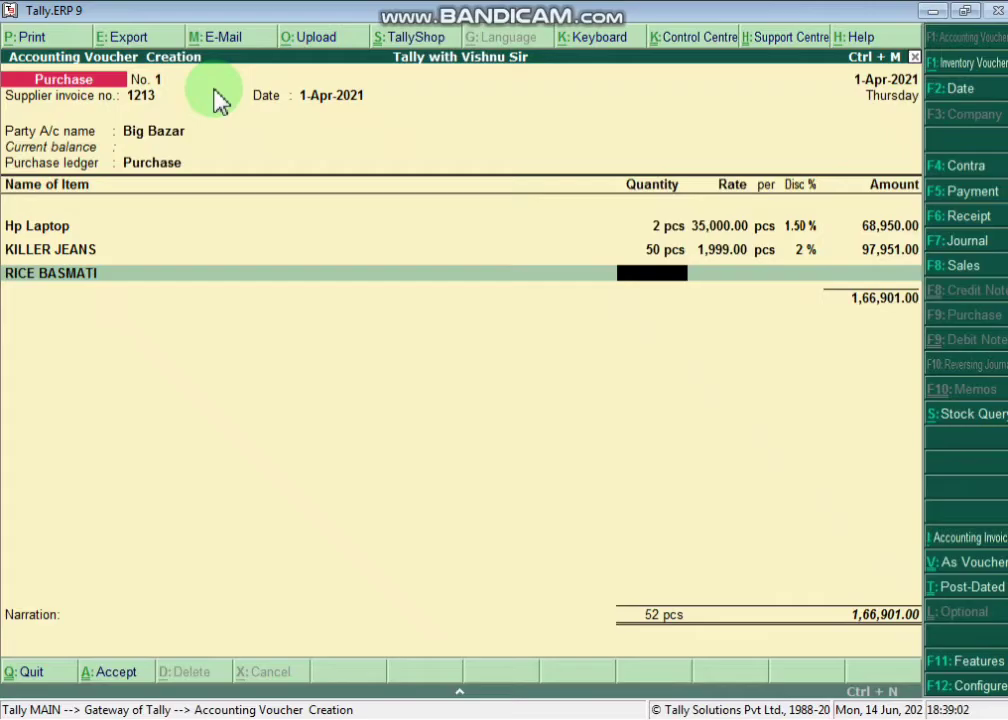
{"action": "type", "text": "5"}
{"action": "key", "text": "Return"}
{"action": "type", "text": "2000"}
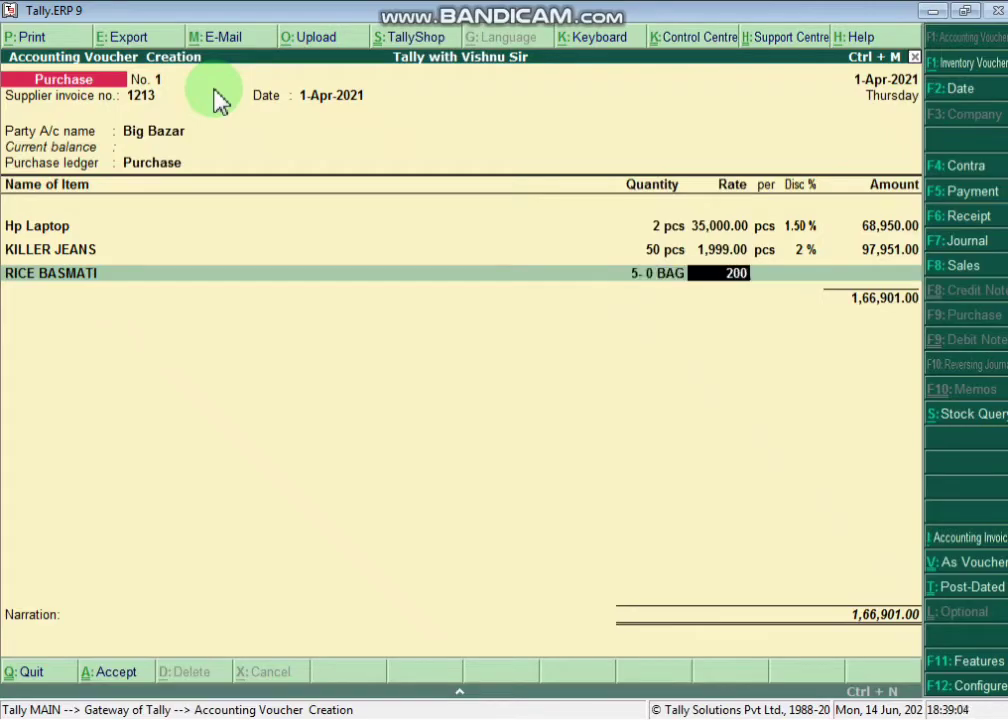
{"action": "key", "text": "Return"}
{"action": "key", "text": "Return"}
{"action": "type", "text": "2"}
{"action": "key", "text": "Return"}
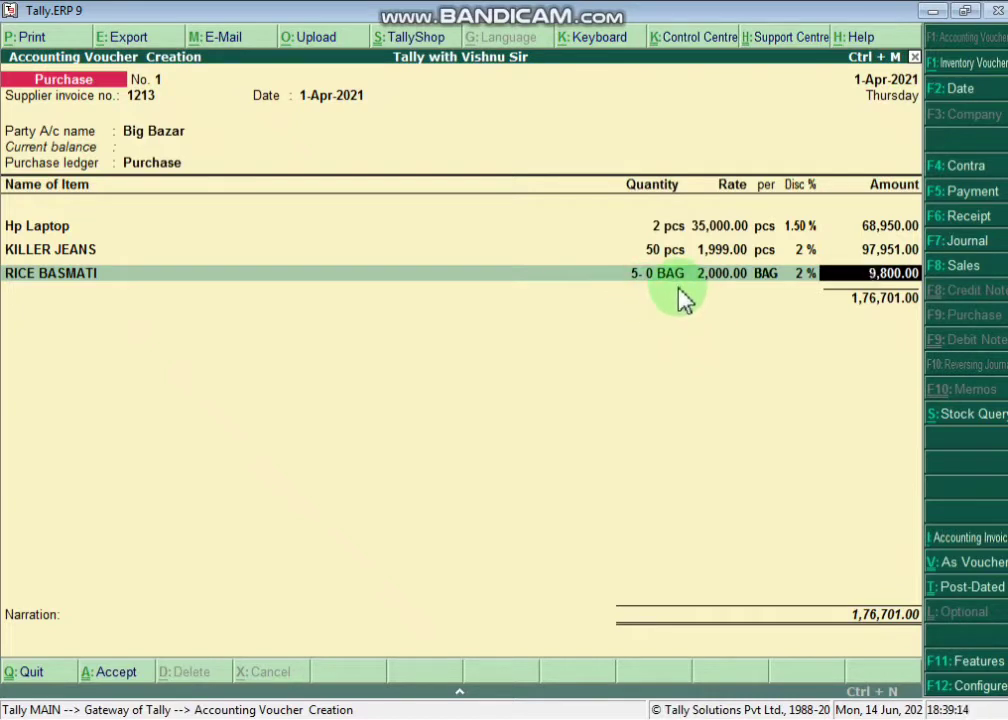
{"action": "key", "text": "Return"}
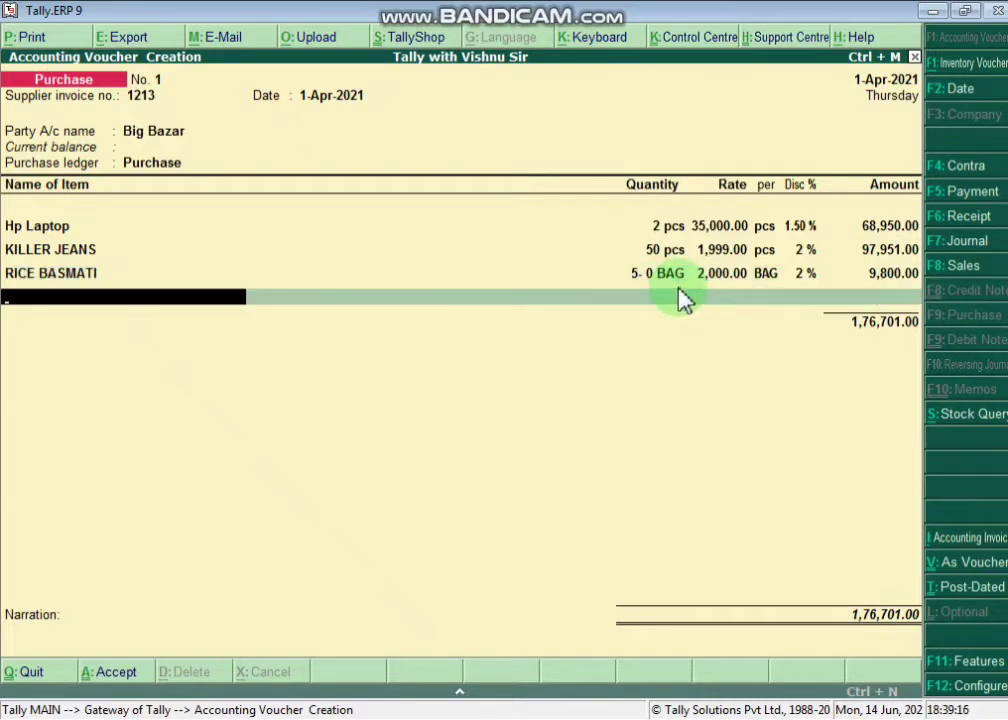
- End the item rows on the blank line and quit the purchase voucher to the Gateway of Tally
{"action": "key", "text": "Return"}
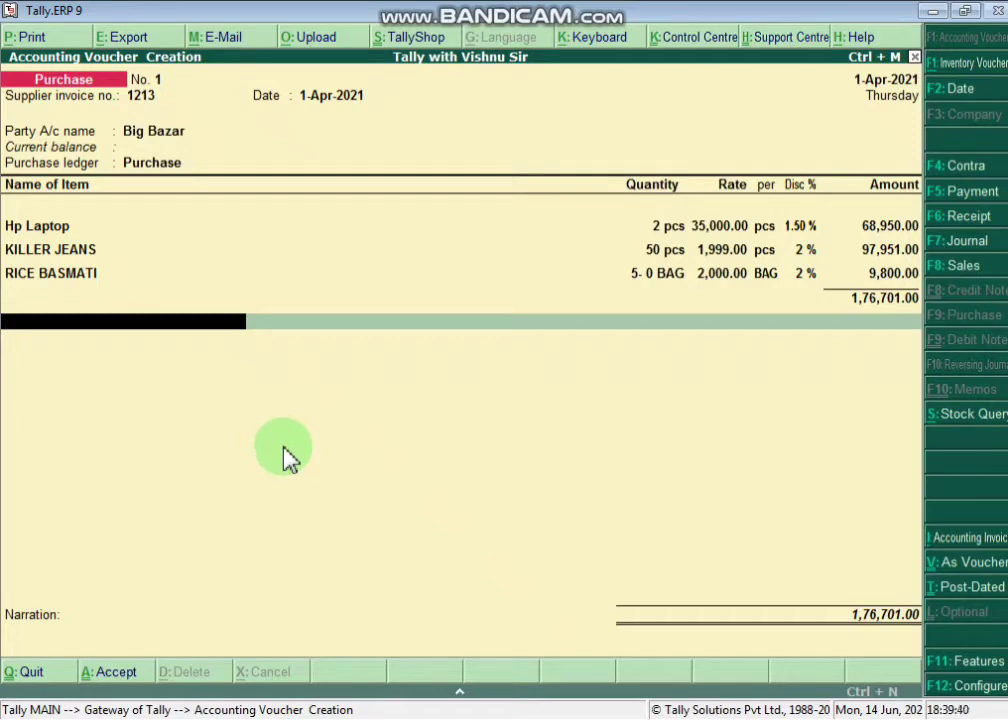
{"action": "key", "text": "Escape"}
- Confirm leaving the voucher and open the company's Statutory & Taxation features (F11, F3)
{"action": "key", "text": "y"}
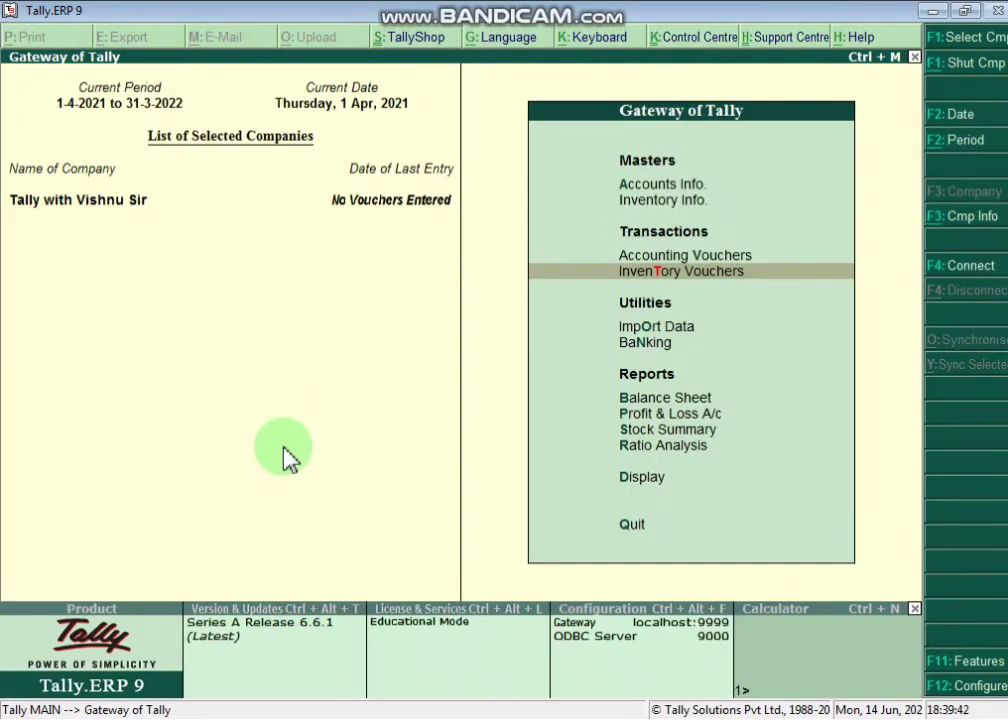
{"action": "key", "text": "Escape"}
{"action": "key", "text": "Escape"}
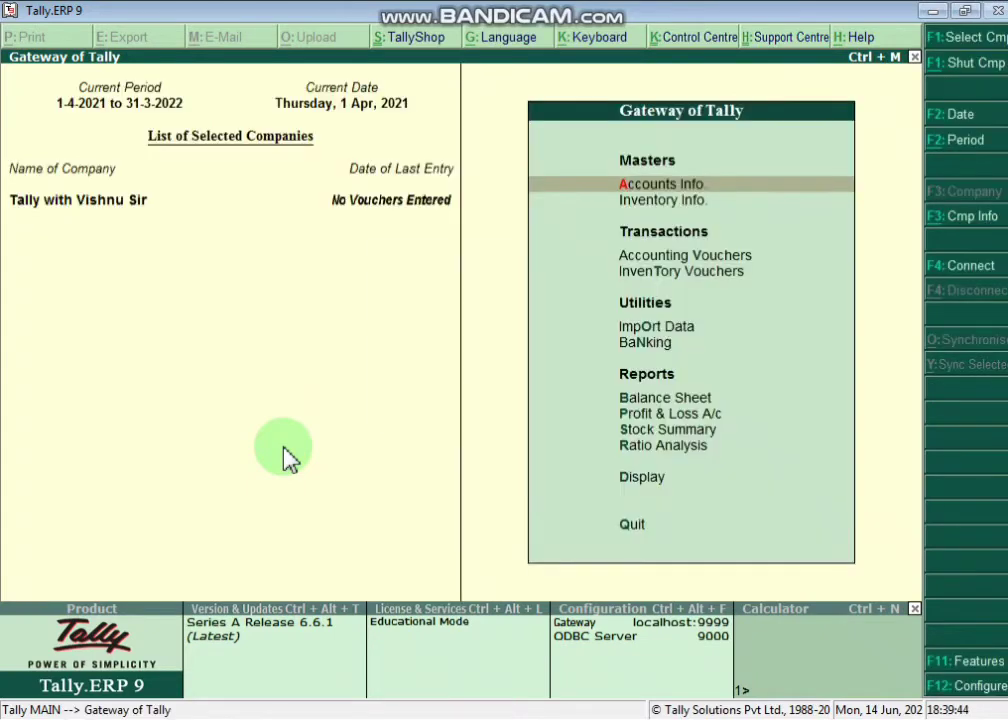
{"action": "key", "text": "F11"}
{"action": "key", "text": "i"}
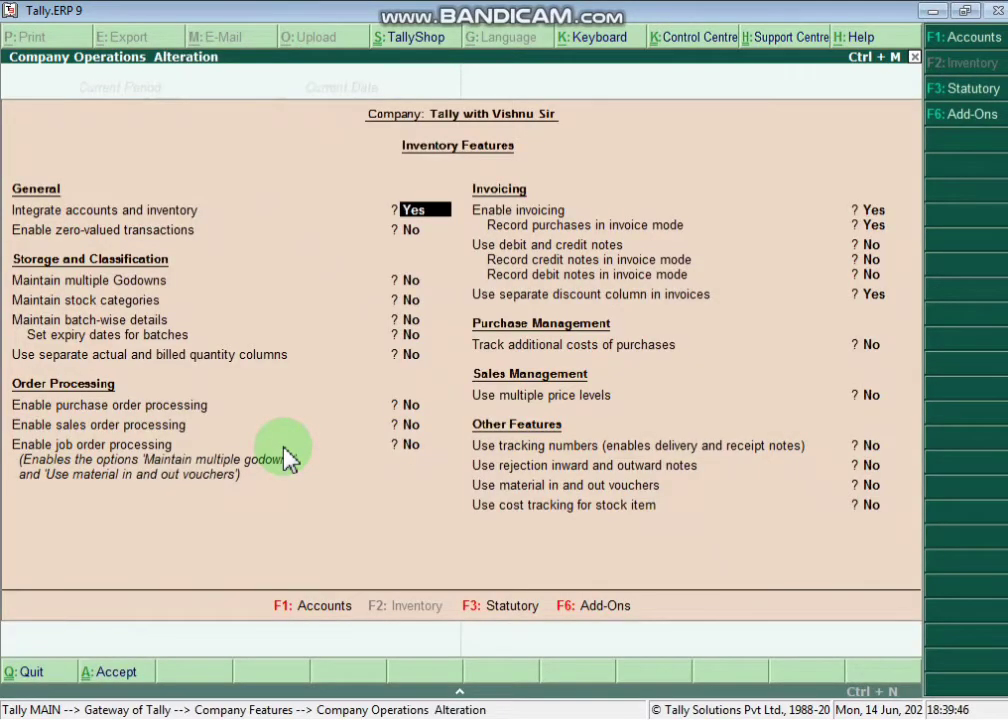
{"action": "key", "text": "F3"}
- Choose to alter the company GST details, keeping Regular registration, and enable GST rate details
{"action": "key", "text": "Return"}
{"action": "key", "text": "t"}
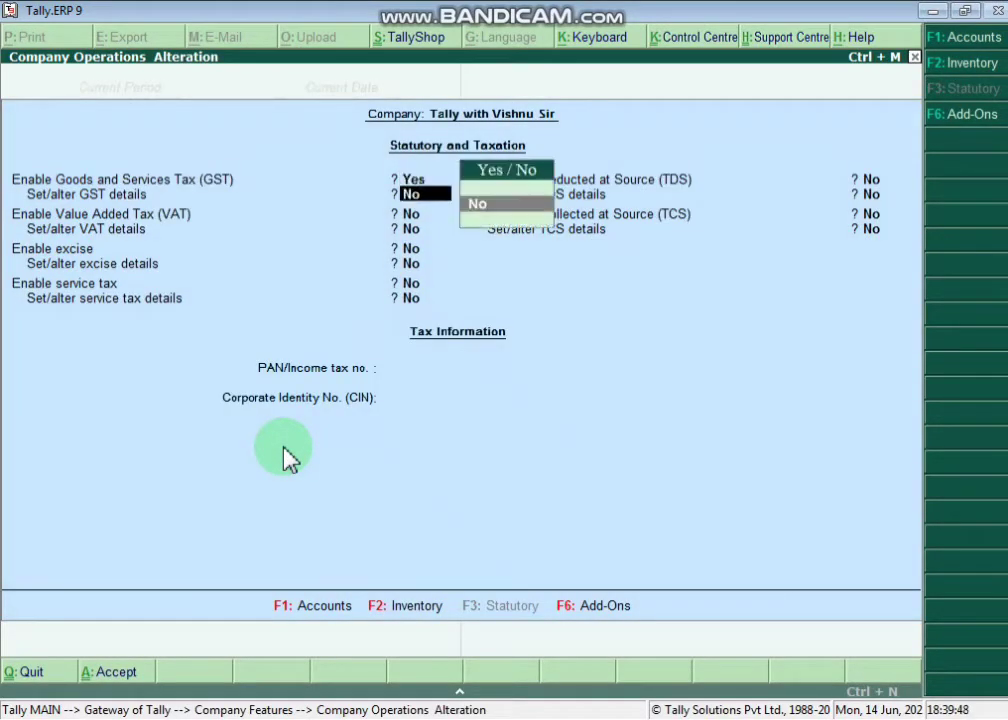
{"action": "key", "text": "Down"}
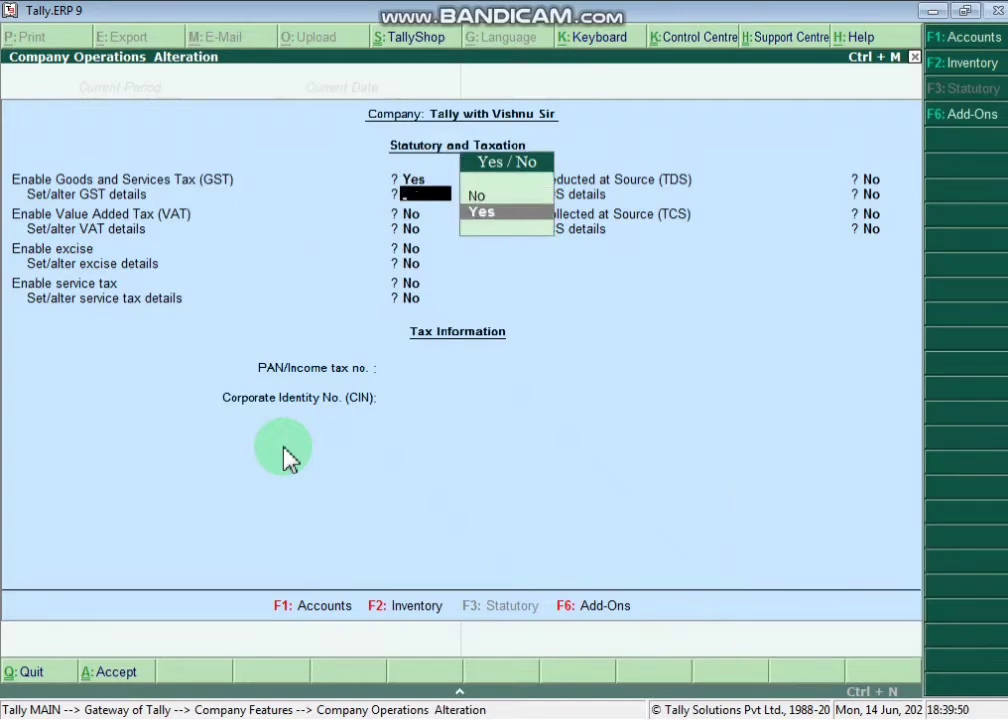
{"action": "key", "text": "Return"}
{"action": "key", "text": "Return"}
{"action": "key", "text": "Return"}
{"action": "key", "text": "Return"}
{"action": "key", "text": "Return"}
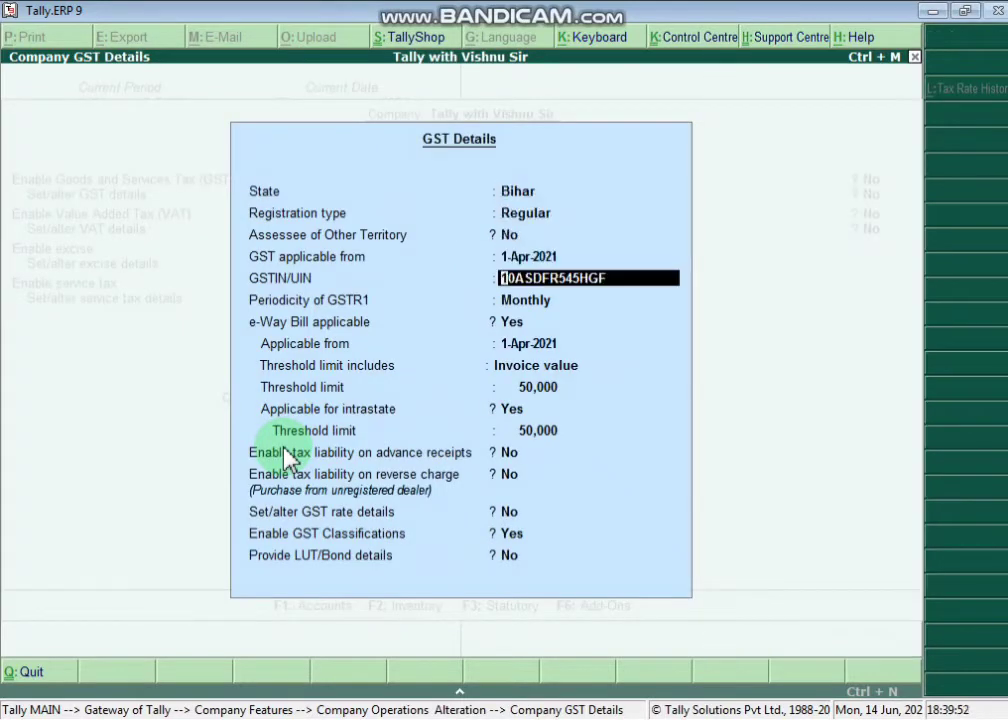
{"action": "key", "text": "Return"}
{"action": "key", "text": "Return"}
{"action": "key", "text": "Return"}
{"action": "key", "text": "Return"}
{"action": "key", "text": "Return"}
{"action": "key", "text": "Return"}
{"action": "key", "text": "Return"}
{"action": "key", "text": "Return"}
{"action": "key", "text": "Return"}
{"action": "key", "text": "Return"}
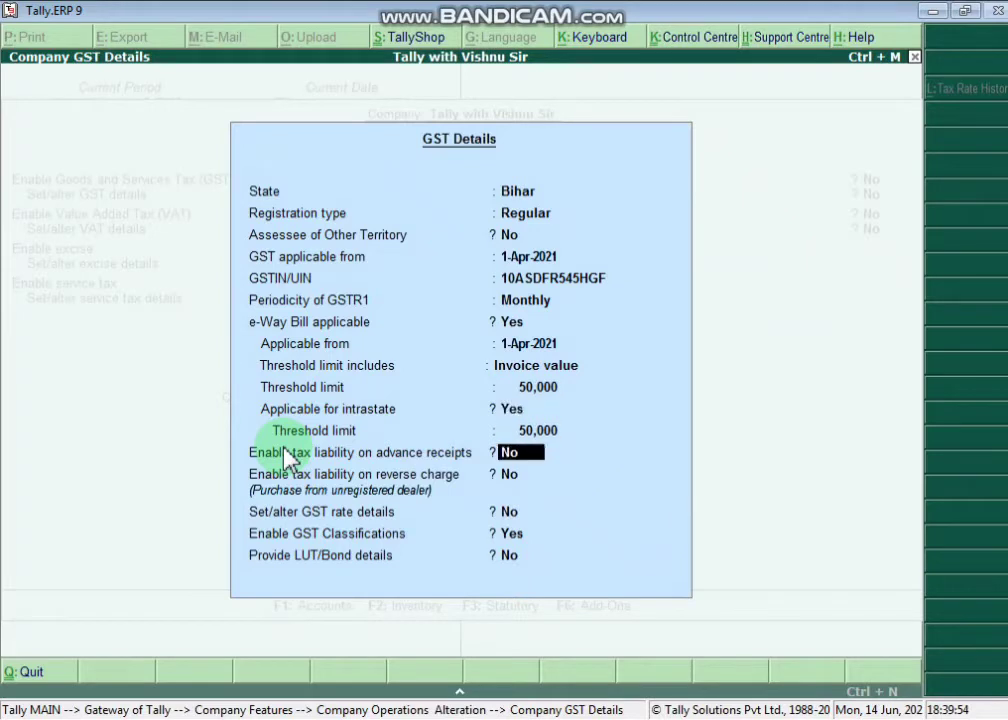
{"action": "type", "text": "y"}
{"action": "key", "text": "Return"}
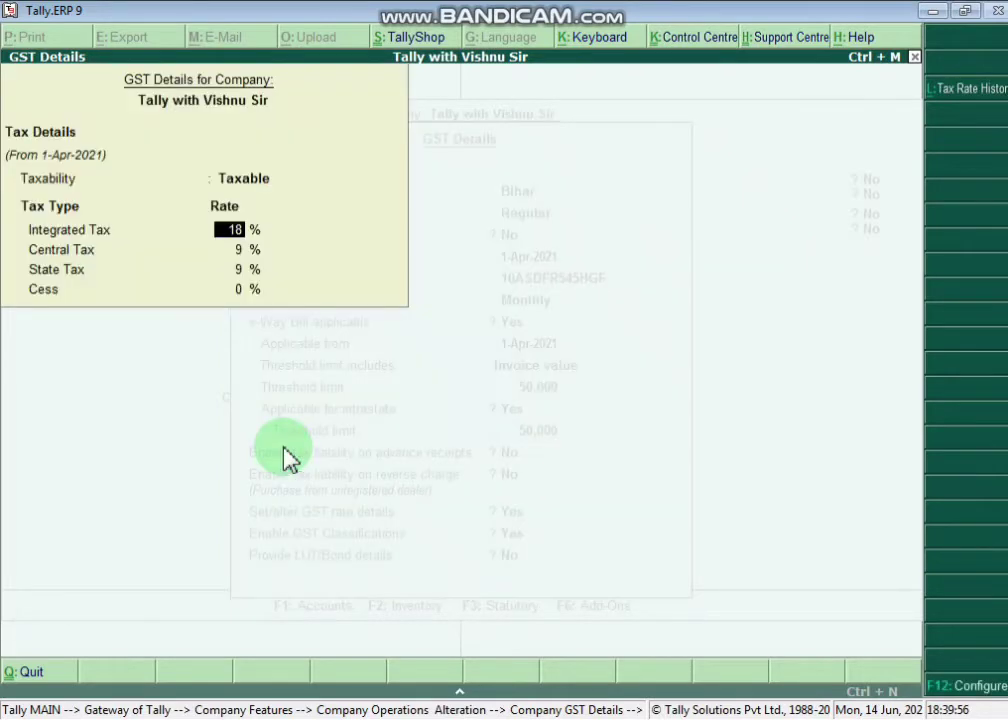
- Keep the rate Taxable at 18% IGST, 9% CGST and 9% SGST, and save the statutory settings
{"action": "key", "text": "Up"}
{"action": "key", "text": "Return"}
{"action": "key", "text": "Return"}
{"action": "key", "text": "Return"}
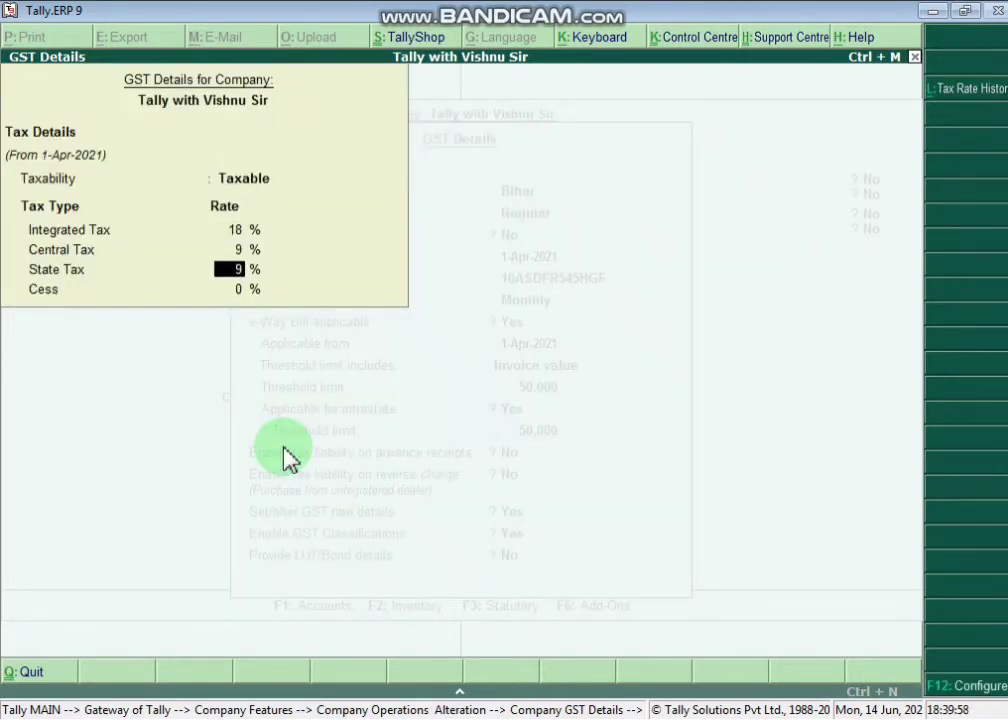
{"action": "key", "text": "Return"}
{"action": "key", "text": "Return"}
{"action": "key", "text": "Return"}
{"action": "key", "text": "Return"}
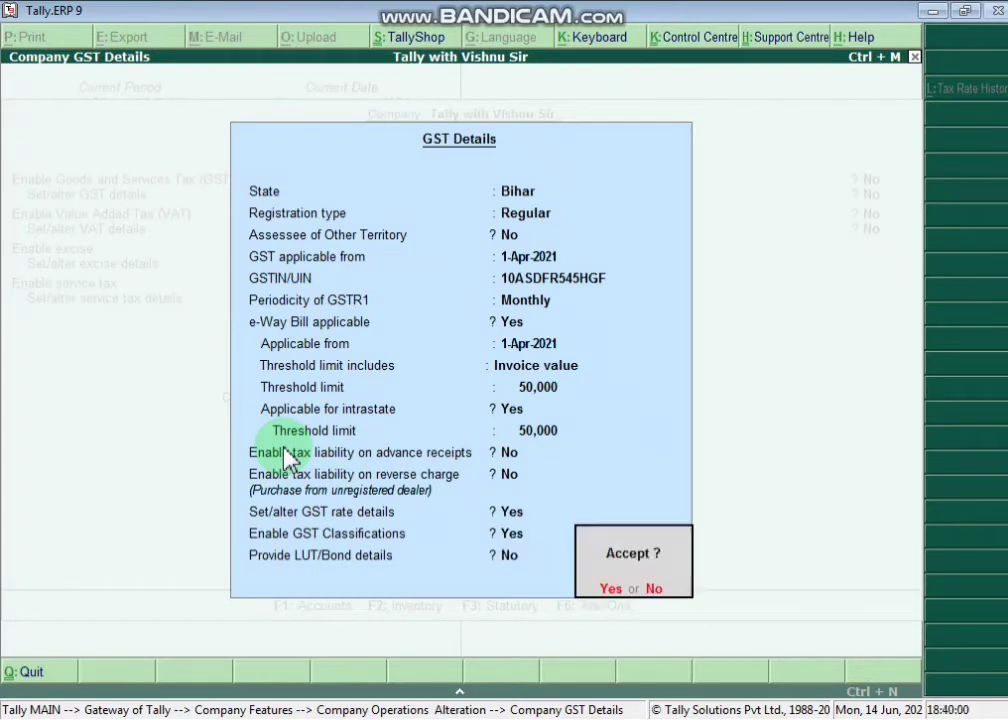
{"action": "key", "text": "Return"}
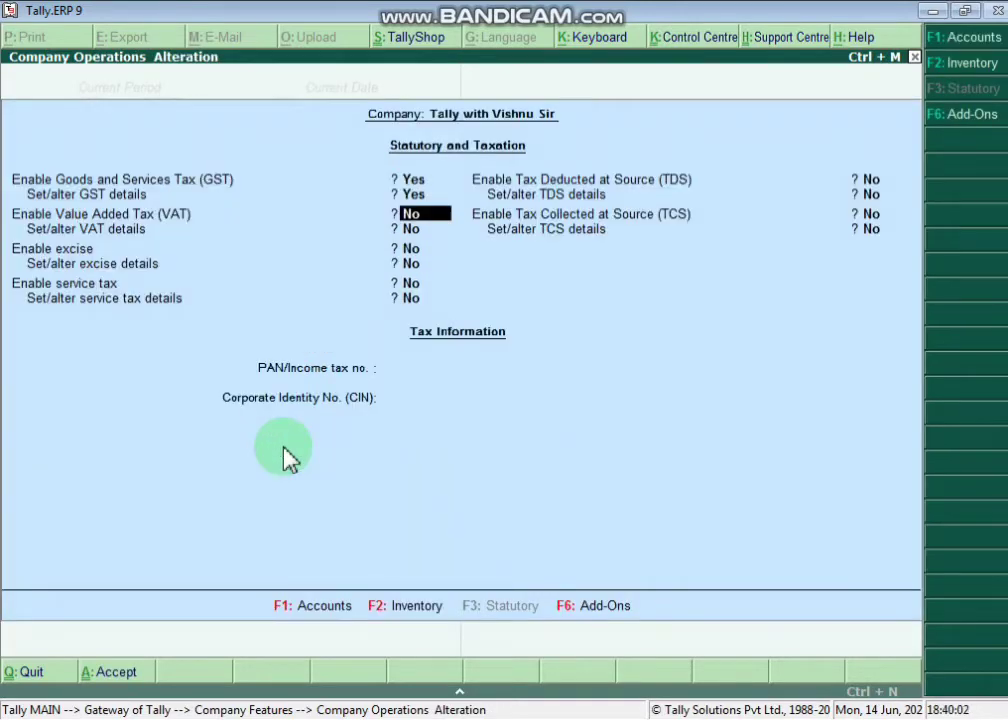
{"action": "key", "text": "Return"}
{"action": "key", "text": "Return"}
{"action": "key", "text": "Return"}
{"action": "key", "text": "Return"}
{"action": "key", "text": "Return"}
{"action": "key", "text": "Return"}
{"action": "key", "text": "Return"}
{"action": "key", "text": "Return"}
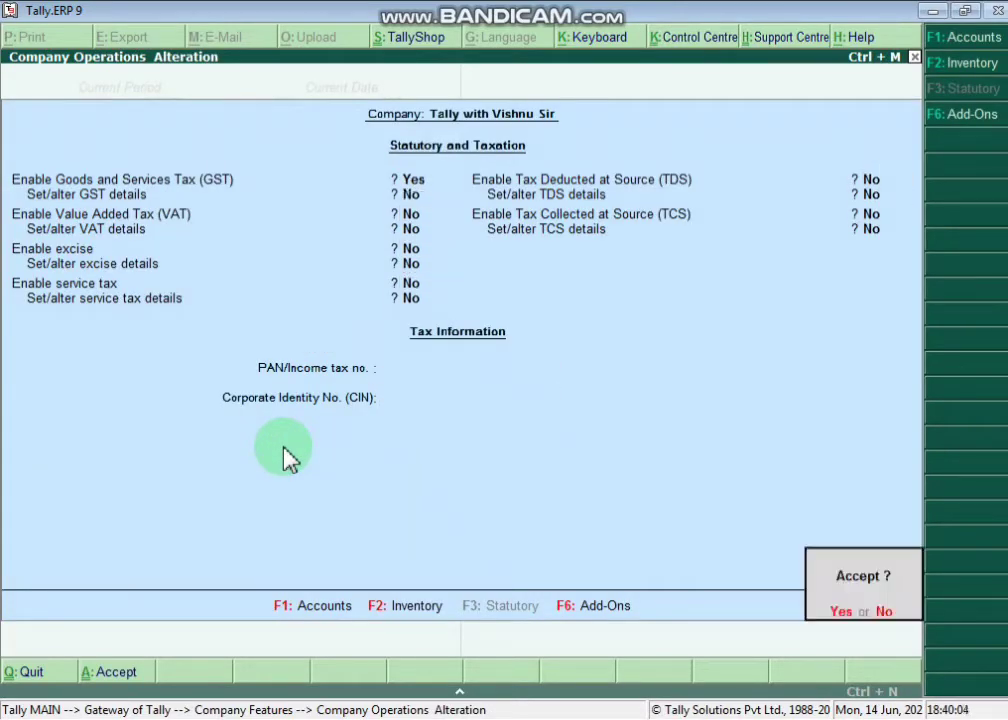
{"action": "key", "text": "Escape"}
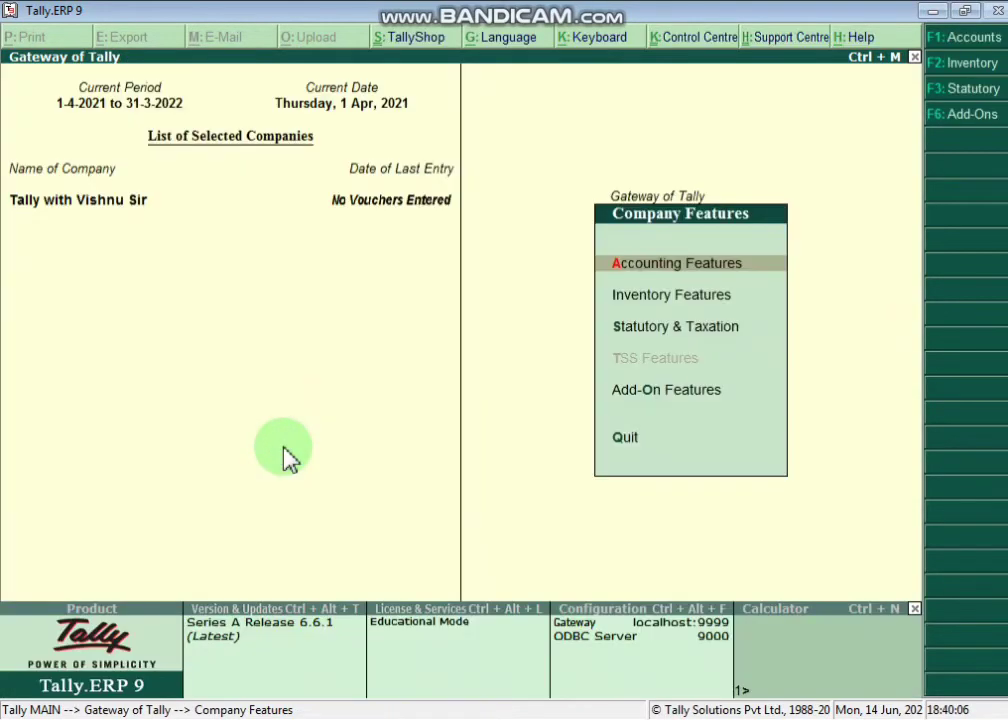
- Start a new purchase voucher with Big Bazar as supplier and Purchase as the purchase ledger
{"action": "key", "text": "Escape"}
{"action": "key", "text": "Down"}
{"action": "key", "text": "Down"}
{"action": "key", "text": "Down"}
{"action": "key", "text": "Return"}
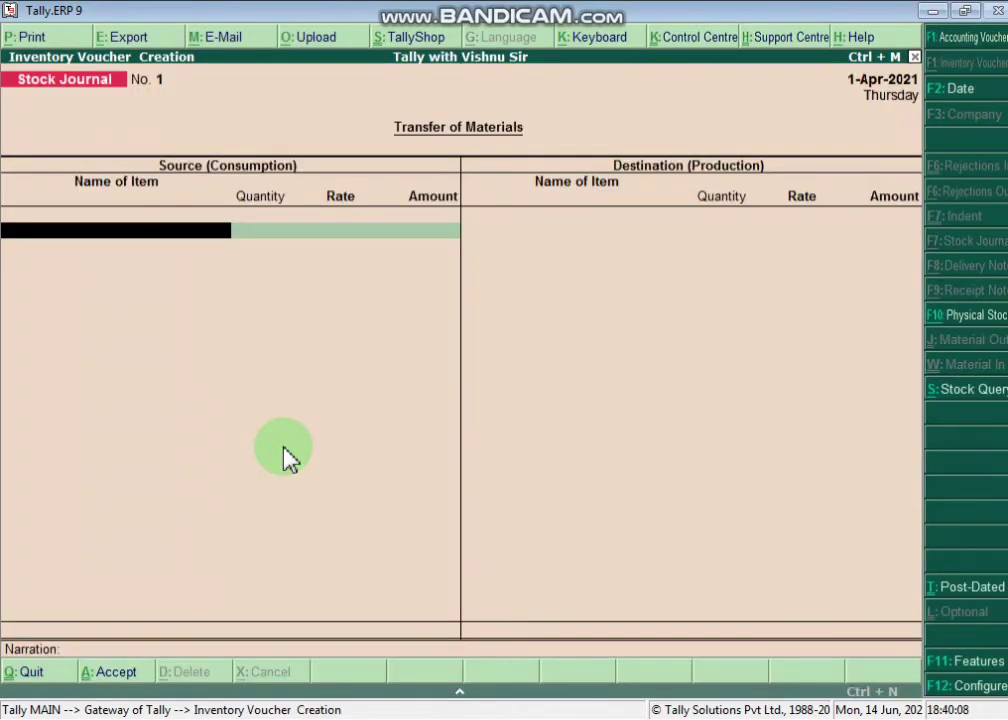
{"action": "key", "text": "F9"}
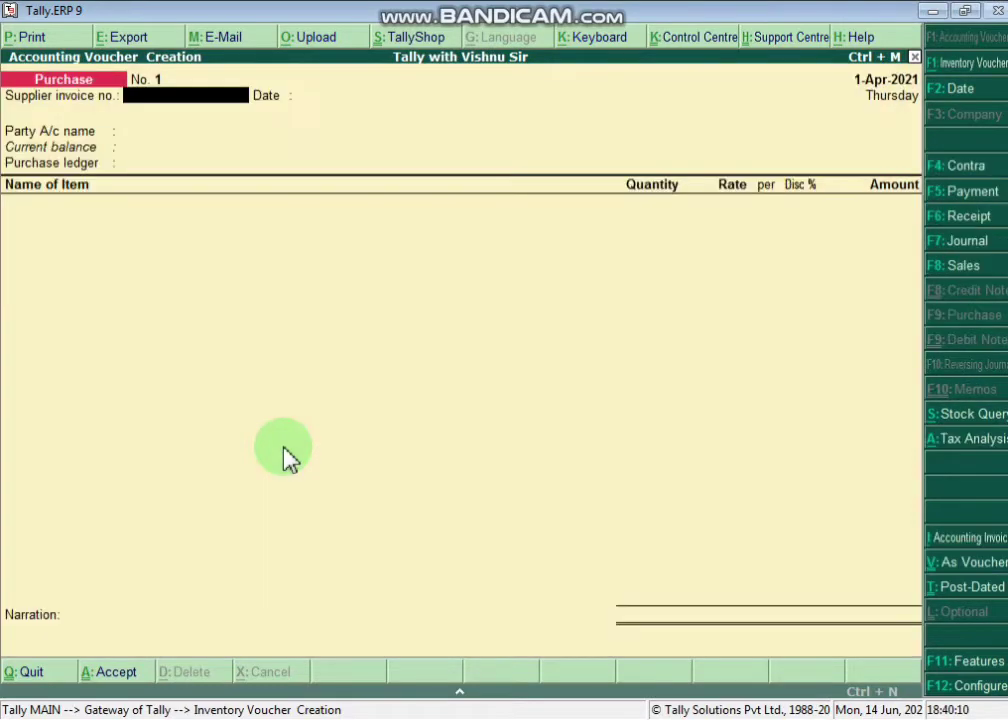
{"action": "key", "text": "Return"}
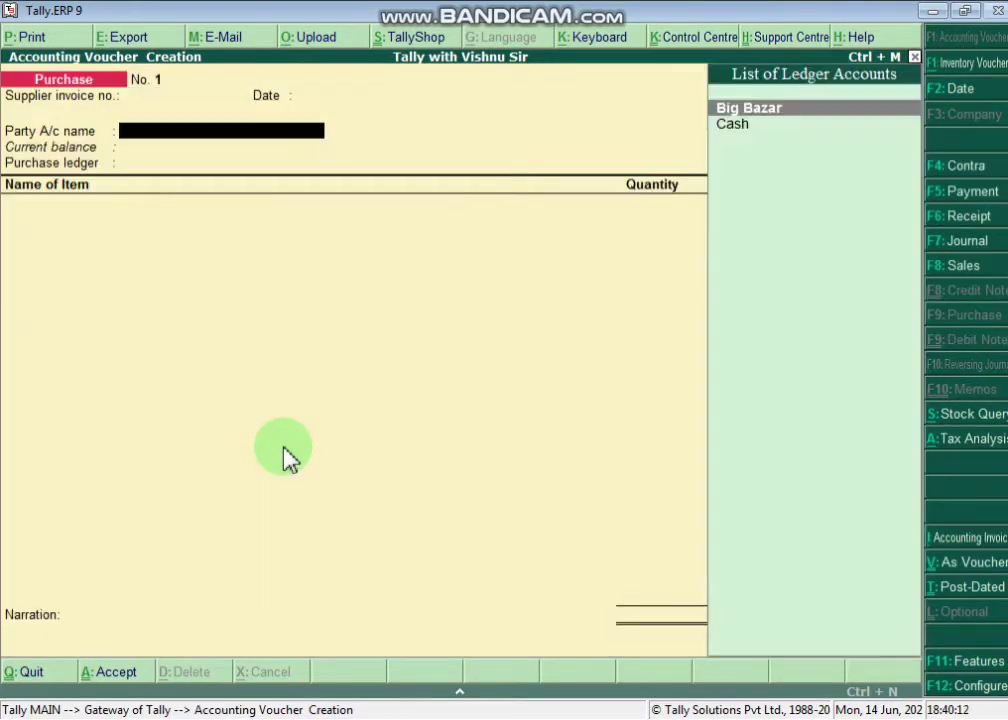
{"action": "key", "text": "Return"}
{"action": "key", "text": "Return"}
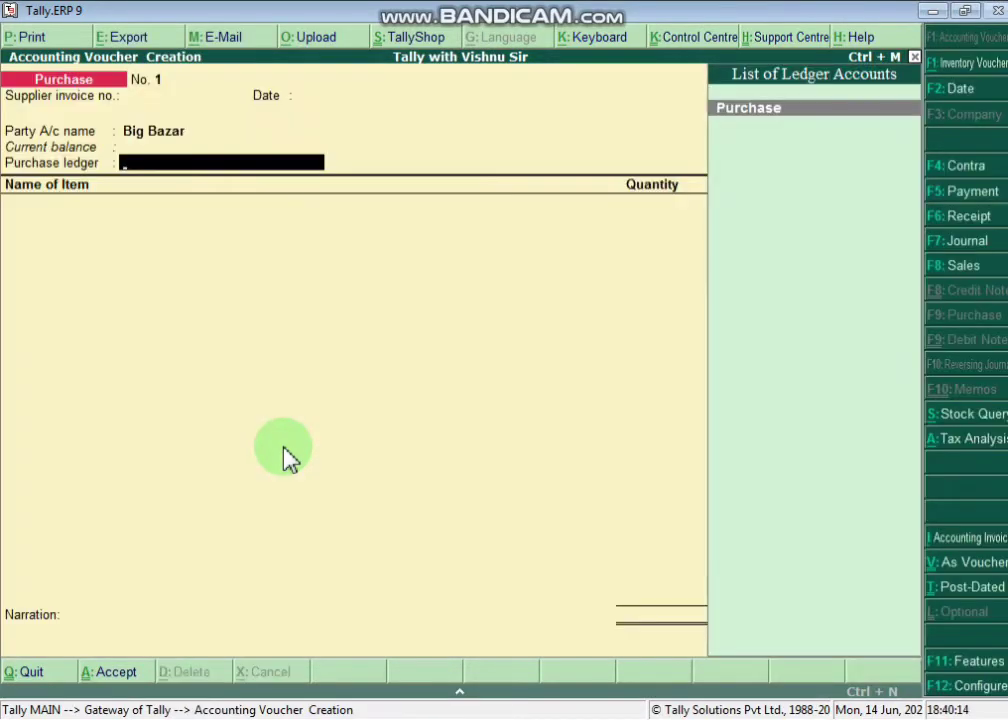
{"action": "key", "text": "Return"}
{"action": "key", "text": "Down"}
{"action": "key", "text": "Return"}
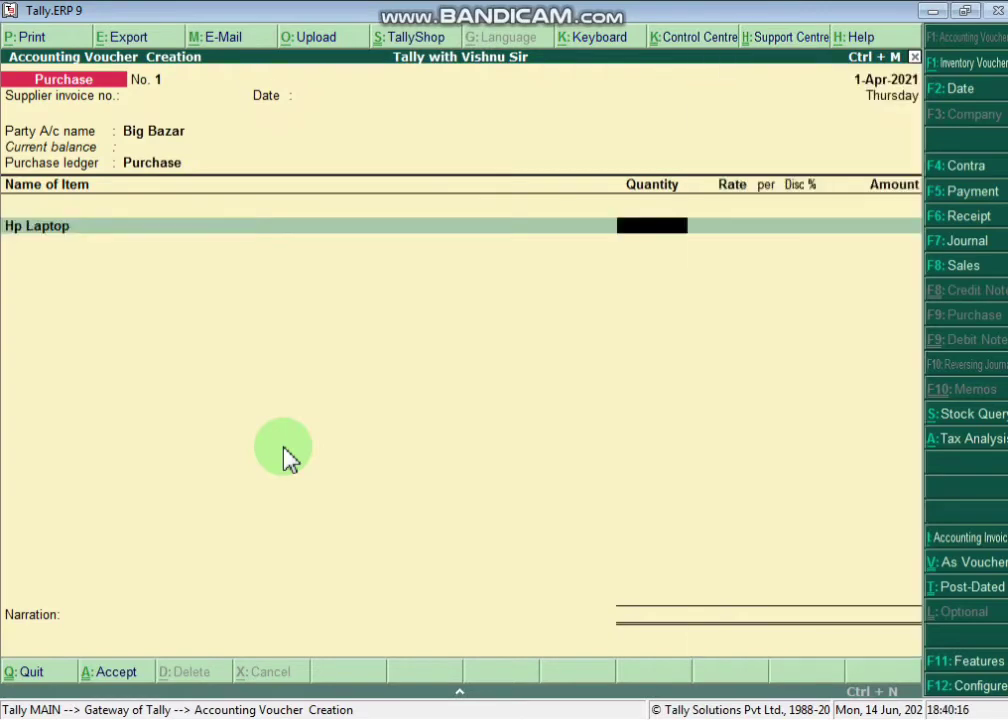
- Add Hp Laptop: 2 pcs at 35,000 with a 1.5% discount
{"action": "key", "text": "alt+Tab"}
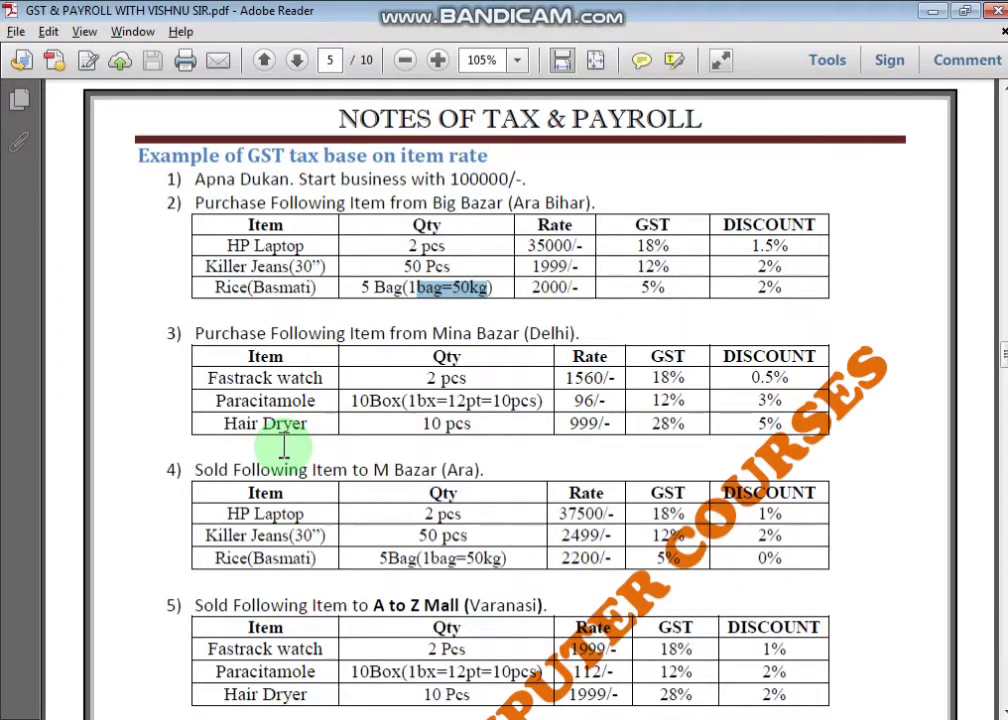
{"action": "key", "text": "alt+Tab"}
{"action": "type", "text": "2"}
{"action": "key", "text": "Return"}
{"action": "key", "text": "alt+Tab"}
{"action": "key", "text": "alt+Tab"}
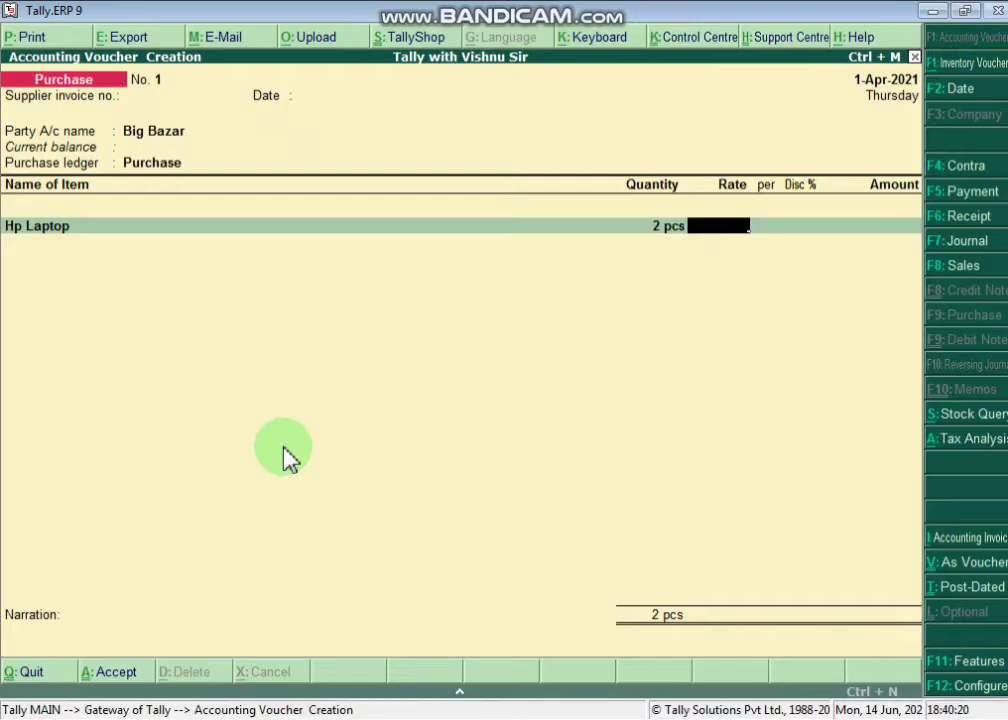
{"action": "type", "text": "35000"}
{"action": "key", "text": "Return"}
{"action": "key", "text": "Return"}
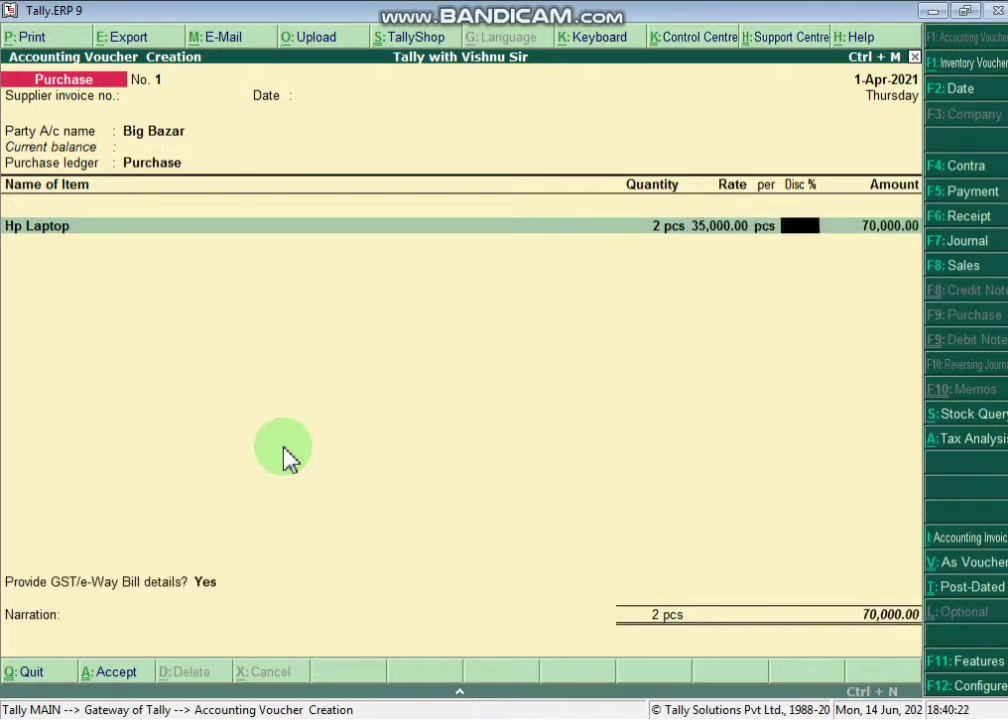
{"action": "type", "text": "1.5"}
{"action": "key", "text": "Return"}
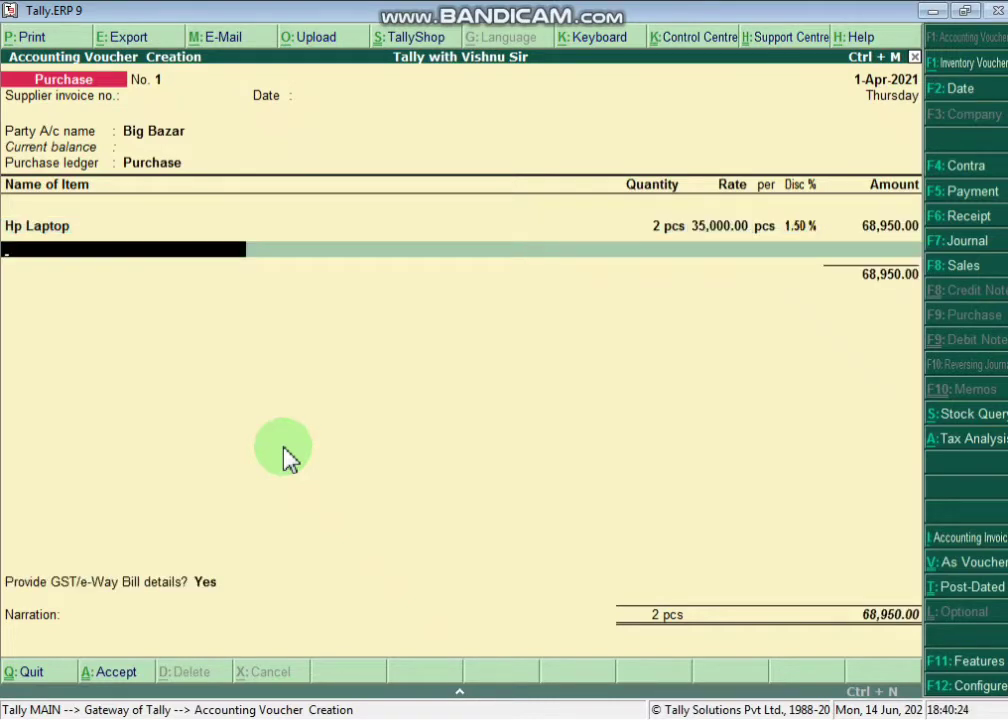
- Add KILLER JEANS: 50 pcs at 1,999 with a 2% discount
{"action": "type", "text": "Ki"}
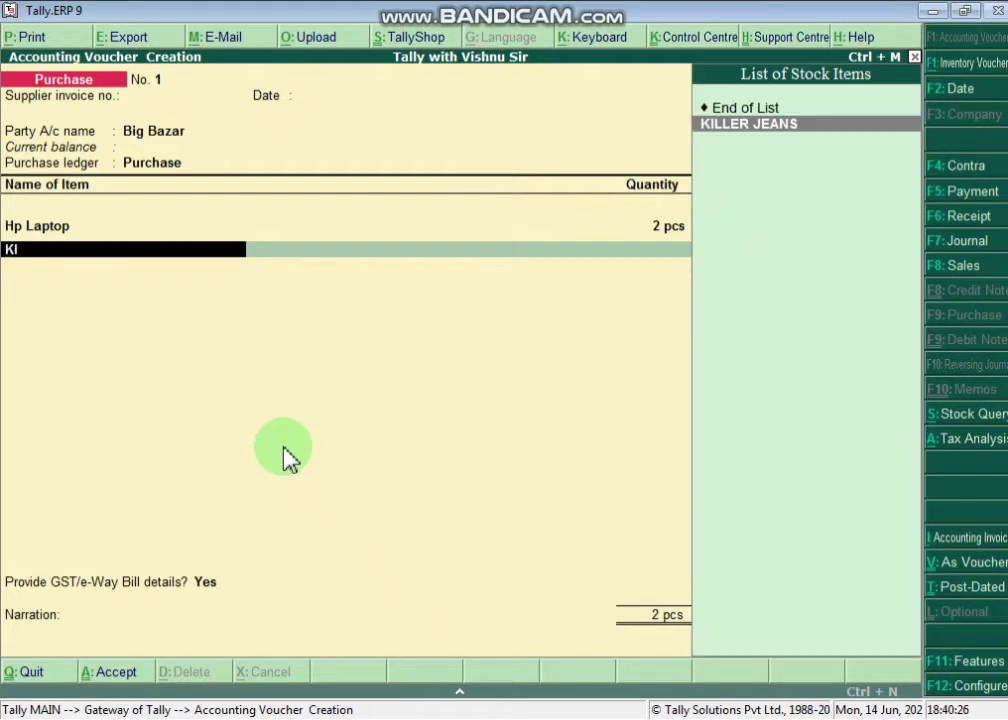
{"action": "key", "text": "Return"}
{"action": "type", "text": "5"}
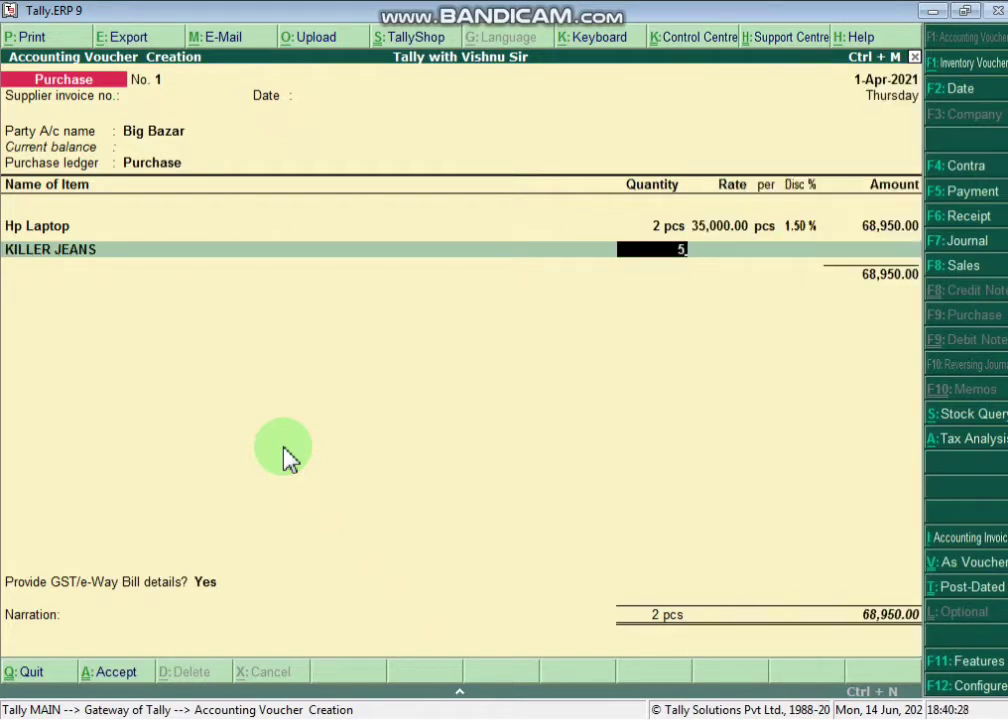
{"action": "type", "text": "0"}
{"action": "key", "text": "Return"}
{"action": "type", "text": "1999"}
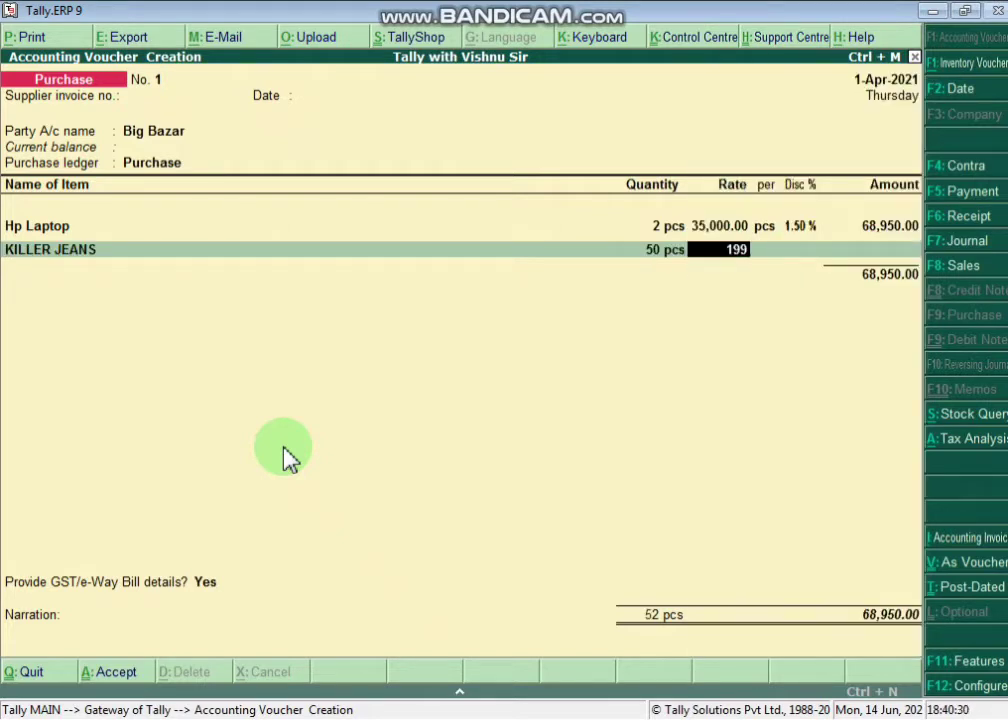
{"action": "key", "text": "Return"}
{"action": "key", "text": "Return"}
{"action": "type", "text": "2"}
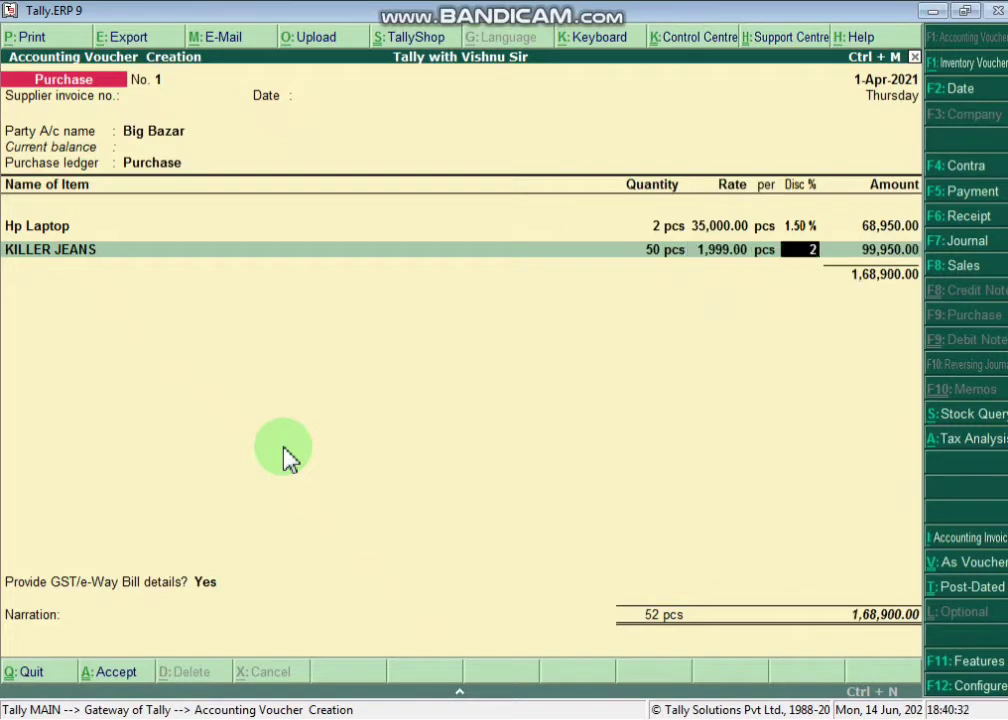
{"action": "key", "text": "Return"}
{"action": "key", "text": "Return"}
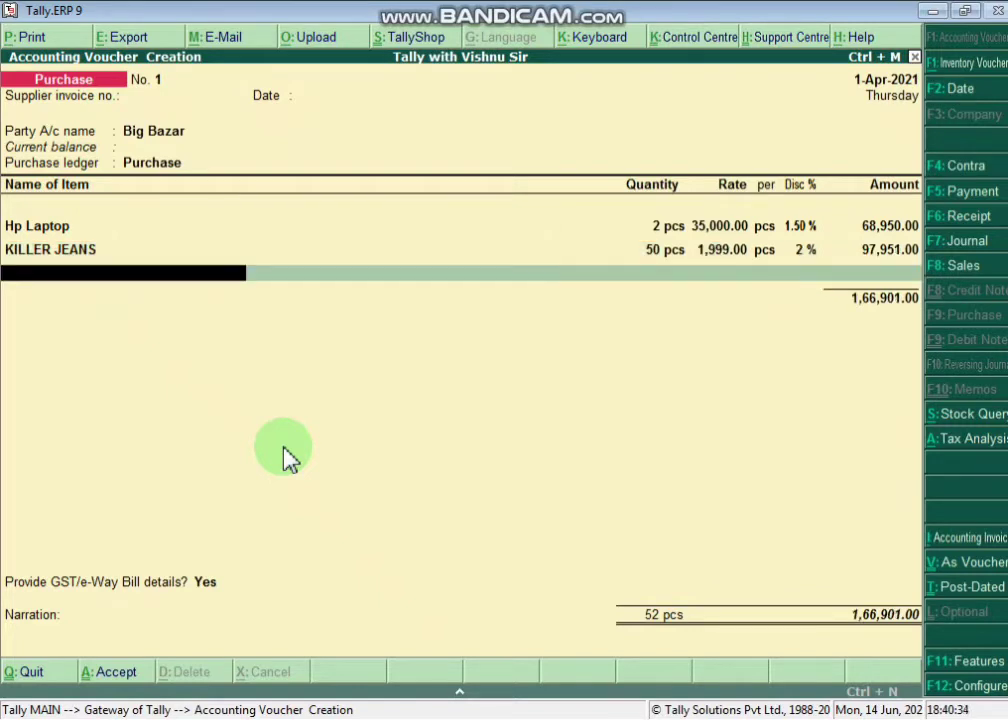
- Add RICE BASMATI: 5 bags at 2,000 with 2% discount, giving 9,800.00
{"action": "type", "text": "R"}
{"action": "key", "text": "Return"}
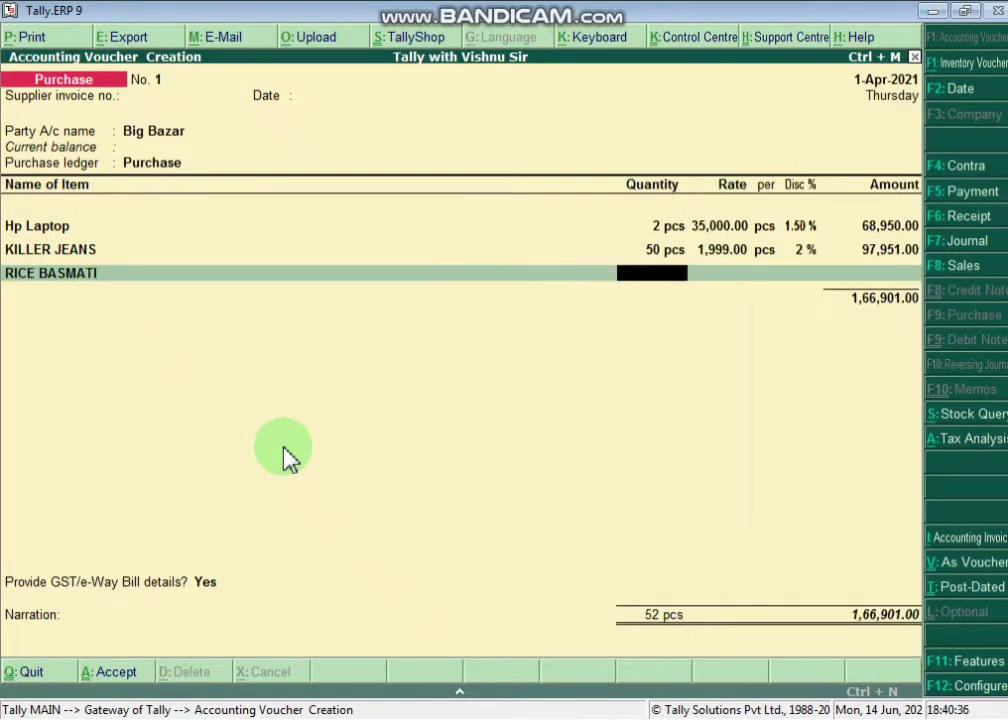
{"action": "type", "text": "5"}
{"action": "key", "text": "Return"}
{"action": "type", "text": "2,0"}
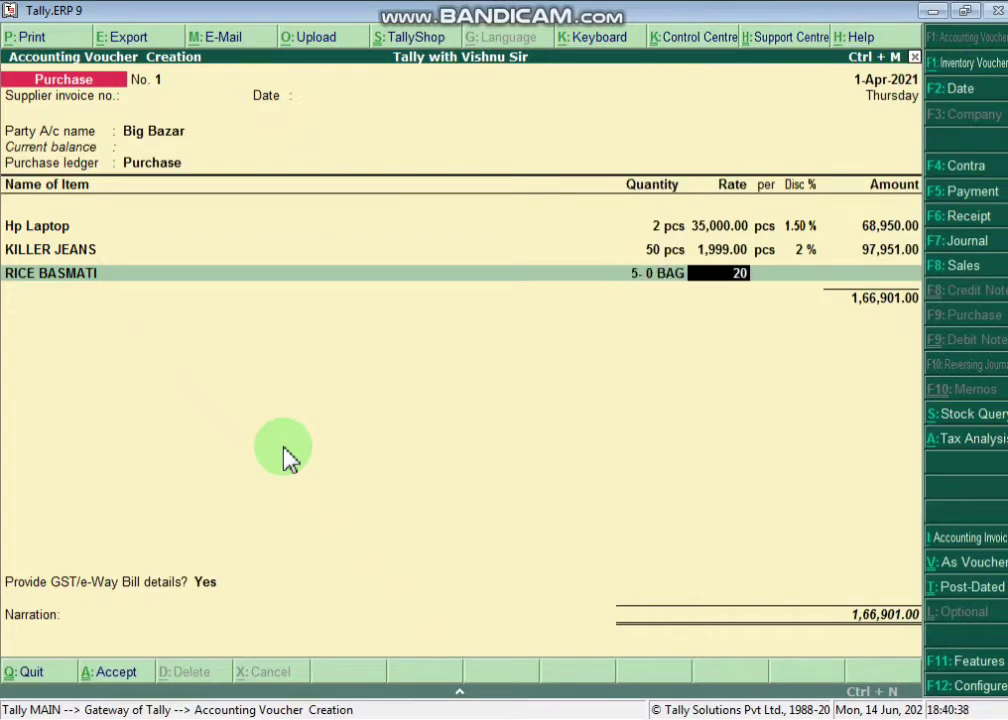
{"action": "type", "text": "00"}
{"action": "key", "text": "Return"}
{"action": "key", "text": "Return"}
{"action": "type", "text": "2"}
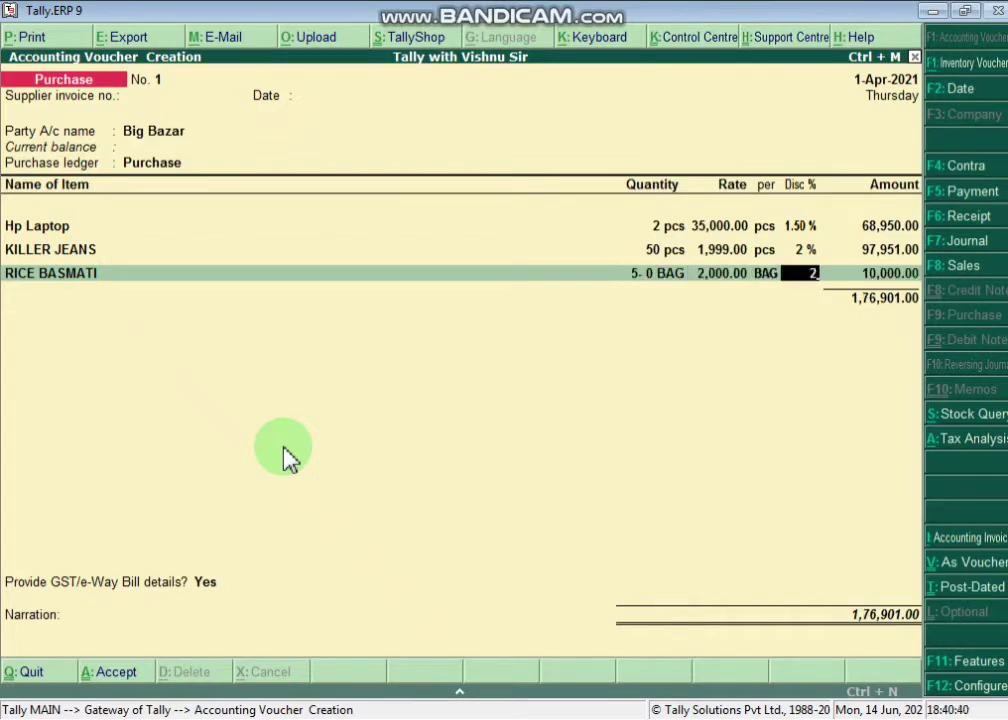
{"action": "key", "text": "Return"}
{"action": "key", "text": "alt+Tab"}
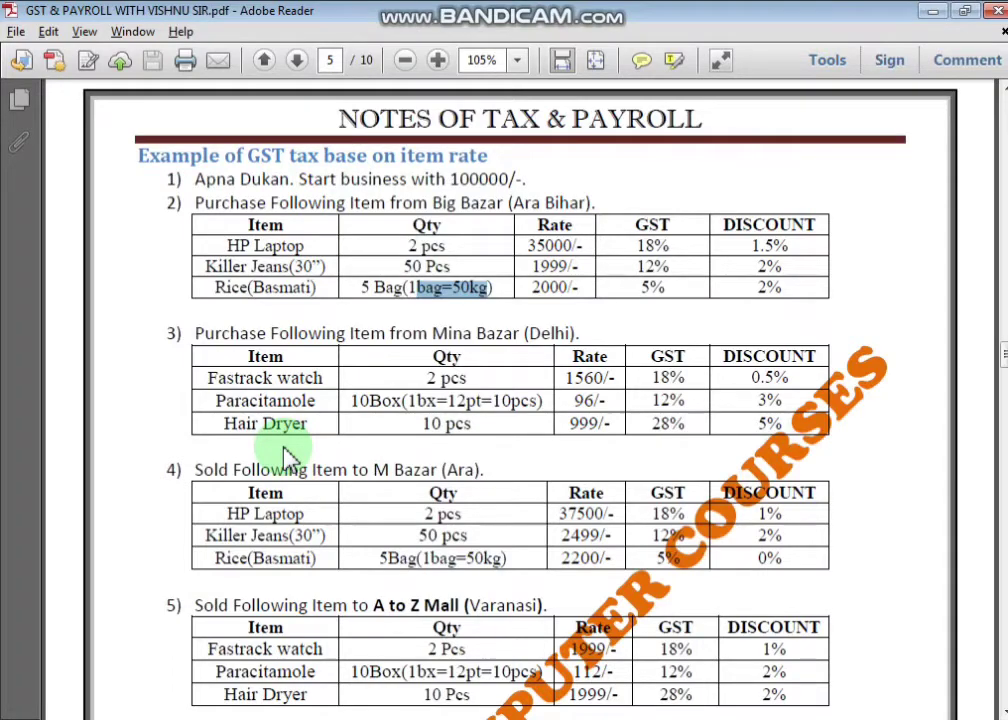
{"action": "key", "text": "alt+Tab"}
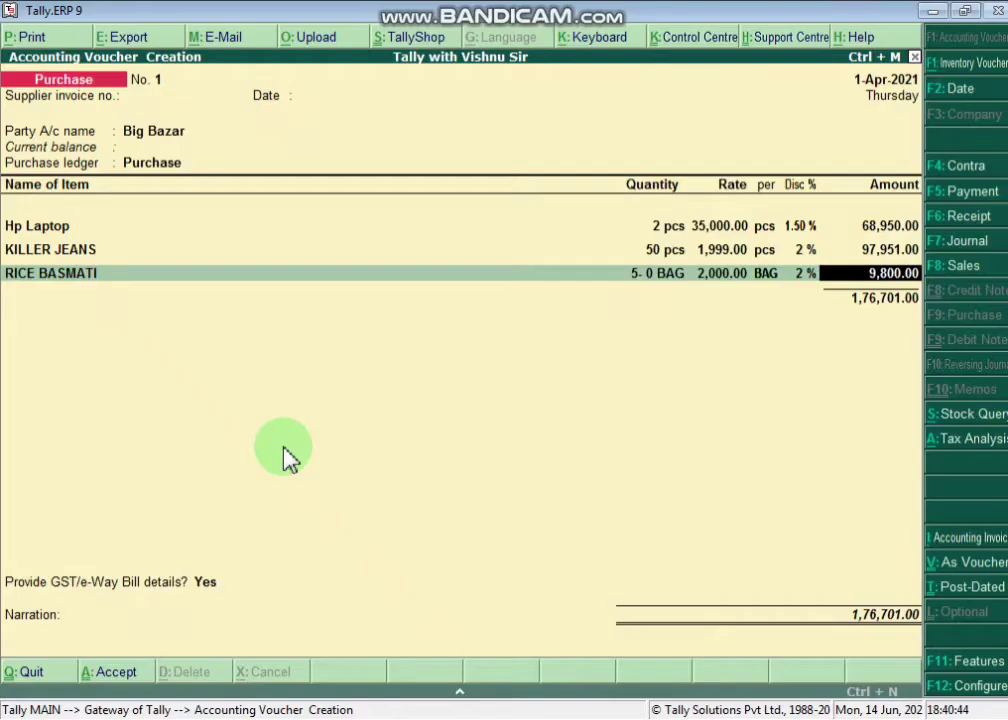
{"action": "key", "text": "Return"}
{"action": "key", "text": "Return"}
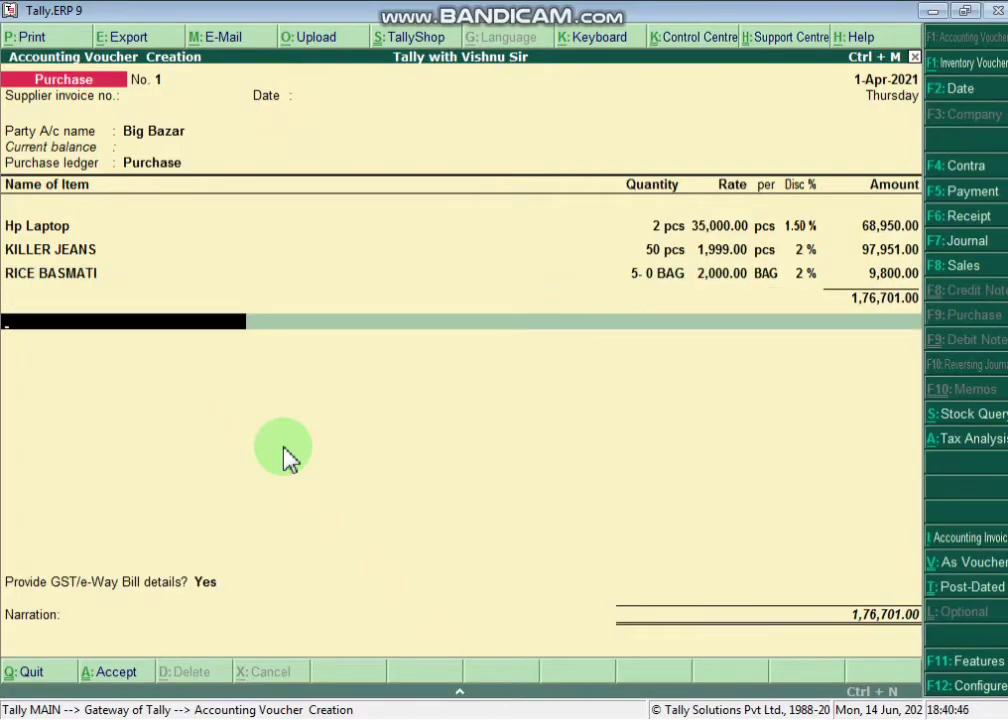
{"action": "left_click", "coordinate": [990, 452]}
- Review the Tax Analysis summary lines for Hp Laptop and KILLER JEANS
{"action": "left_click", "coordinate": [53, 210]}
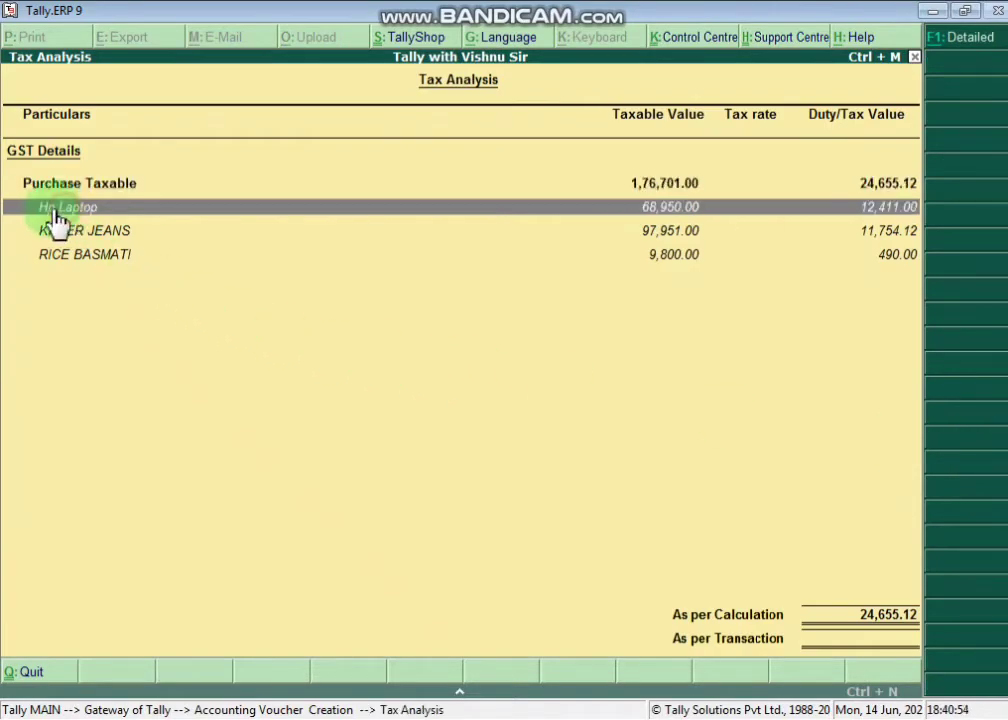
{"action": "left_click", "coordinate": [887, 255]}
{"action": "left_click", "coordinate": [890, 234]}
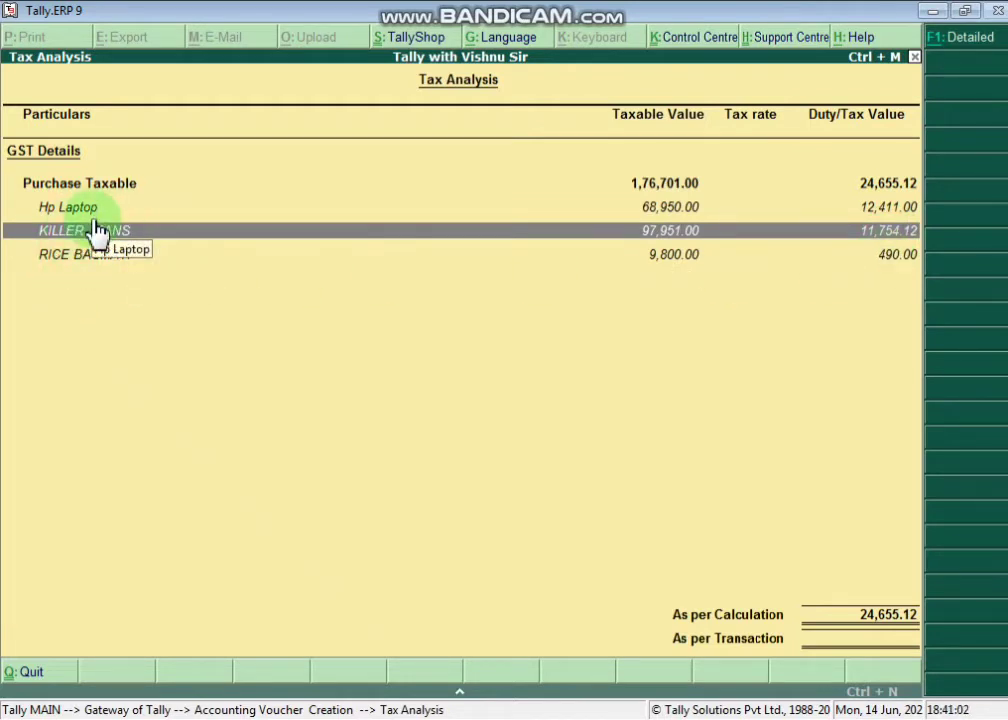
- In the detailed view, check 9%, 6% and 2.50% Central/State Tax per item, then close it
{"action": "left_click", "coordinate": [970, 55]}
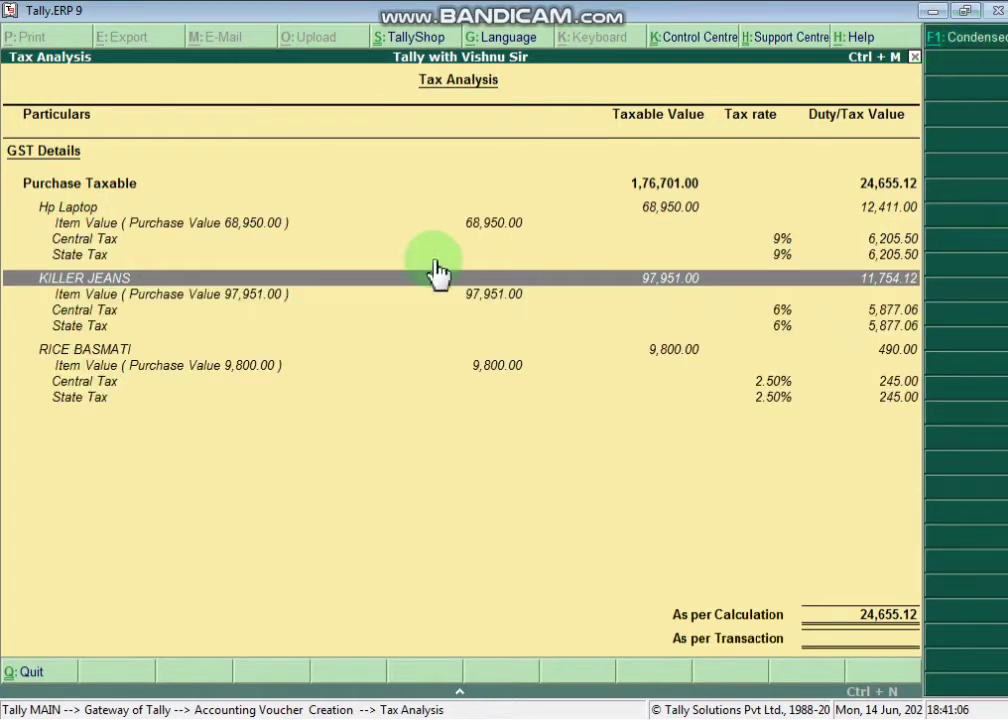
{"action": "left_click", "coordinate": [69, 243]}
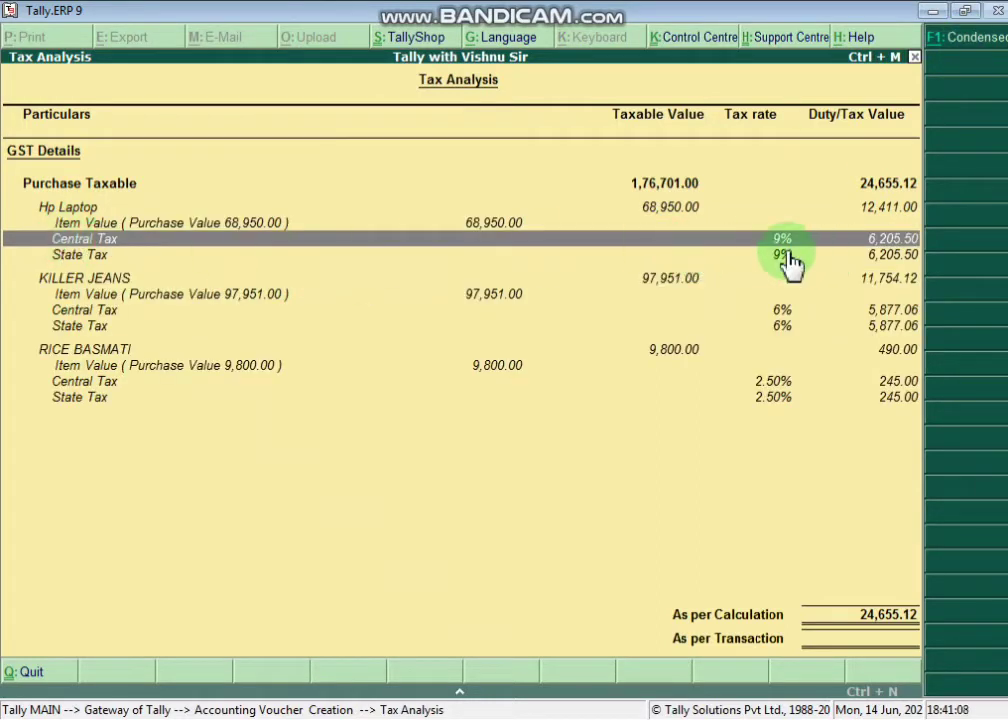
{"action": "left_click", "coordinate": [797, 258]}
{"action": "left_click", "coordinate": [785, 310]}
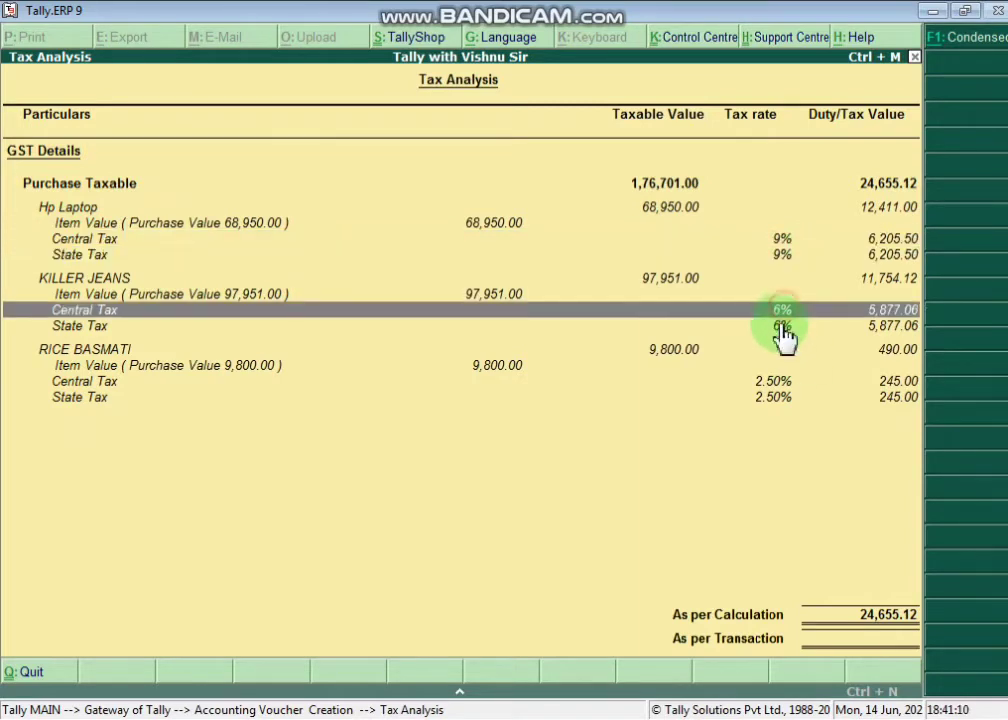
{"action": "left_click", "coordinate": [785, 326]}
{"action": "left_click", "coordinate": [775, 381]}
{"action": "left_click", "coordinate": [771, 399]}
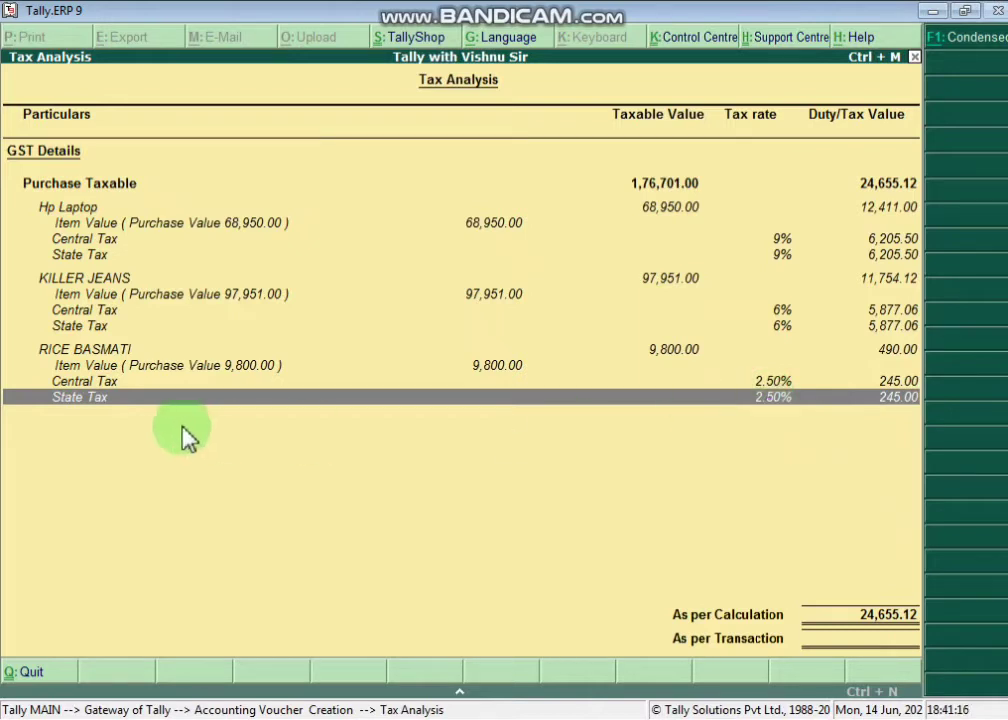
{"action": "key", "text": "Escape"}
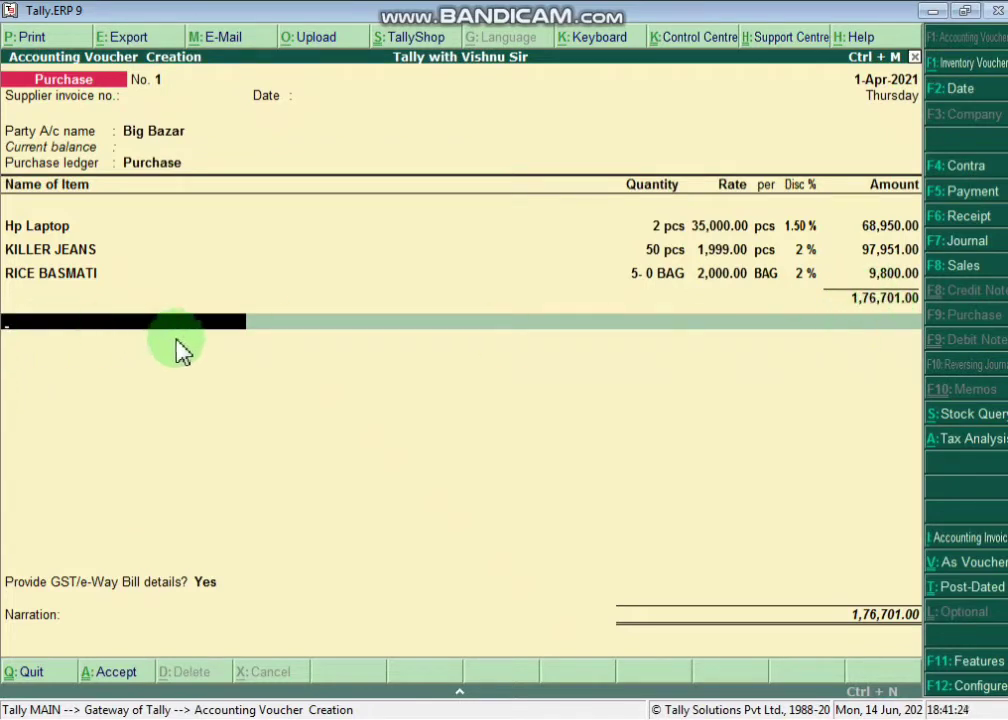
- Create ledger CGST under Duties & Taxes, GST type Central Tax, and accept its 12,327.56 amount
{"action": "key", "text": "alt+c"}
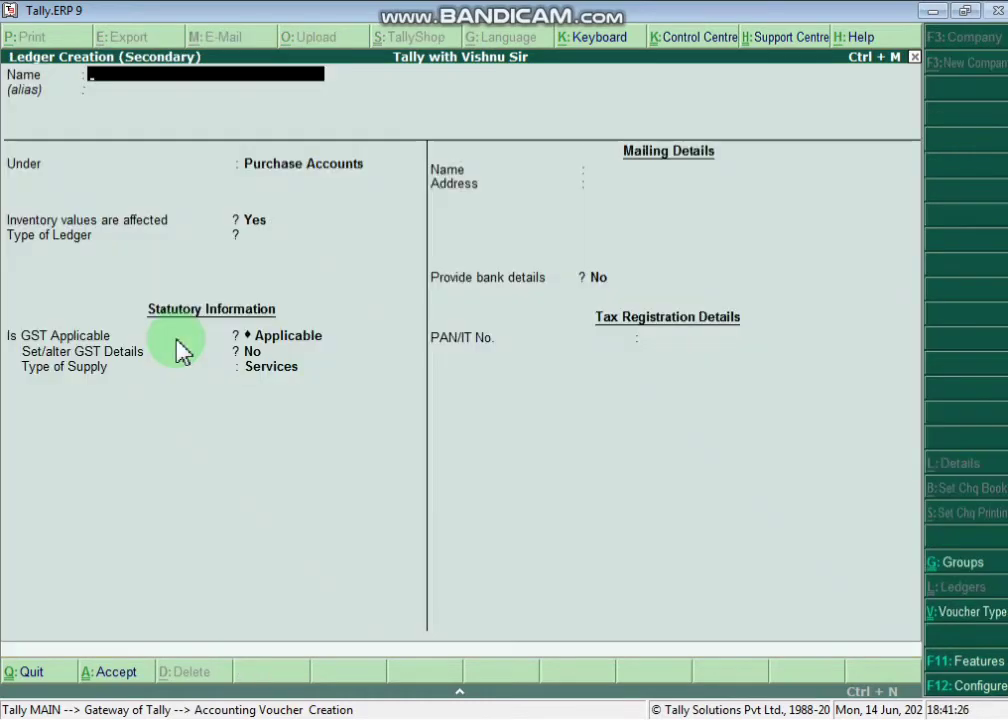
{"action": "type", "text": "CGST"}
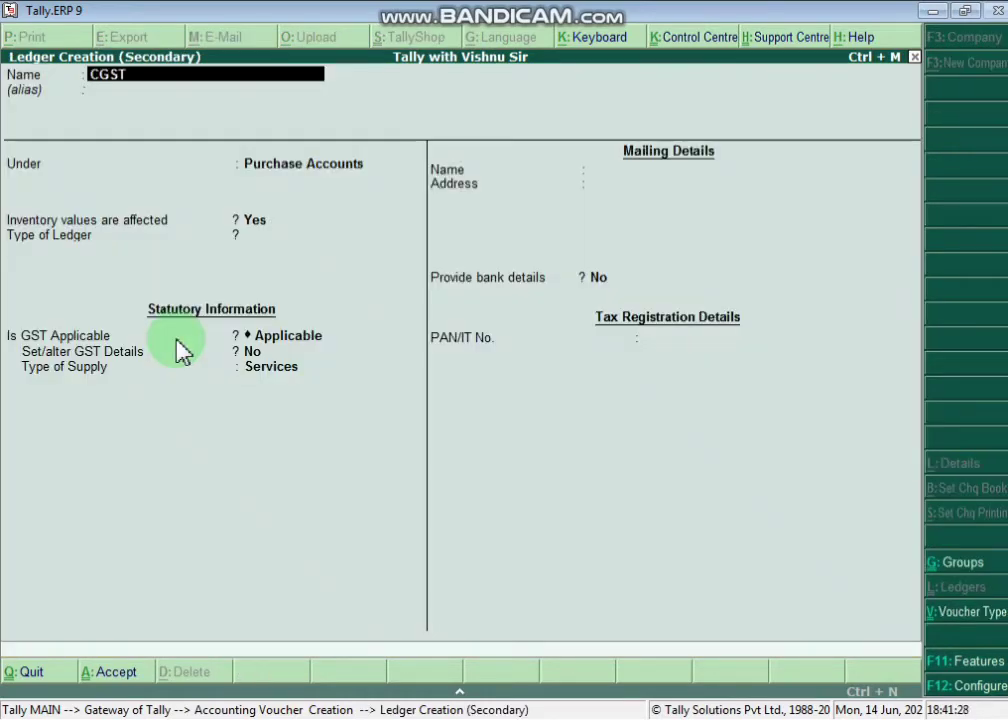
{"action": "key", "text": "Return"}
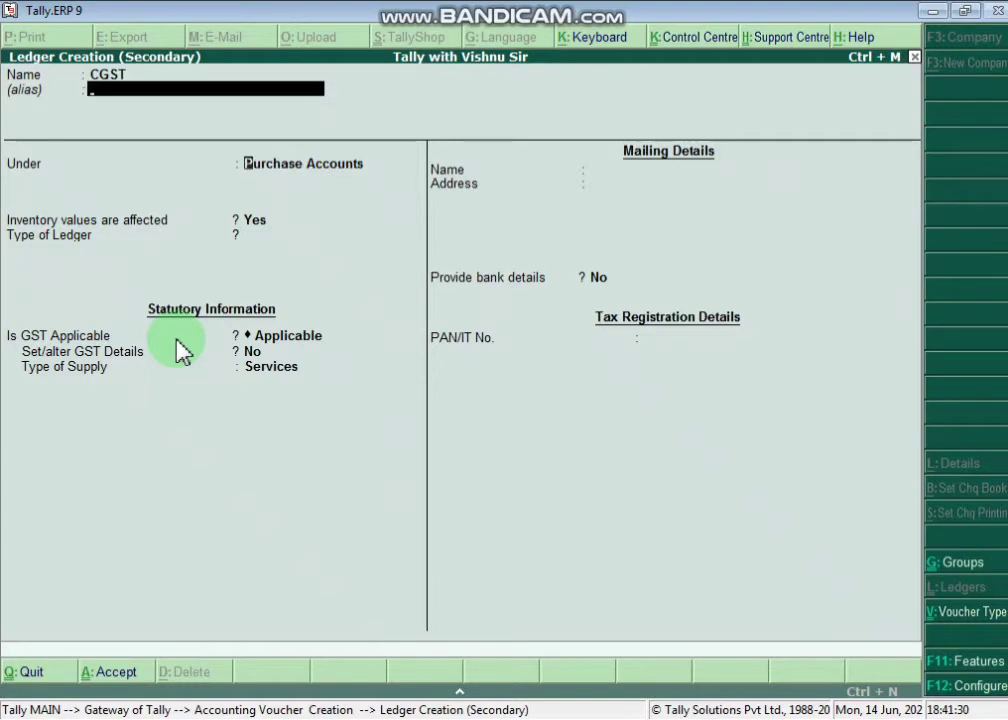
{"action": "key", "text": "Return"}
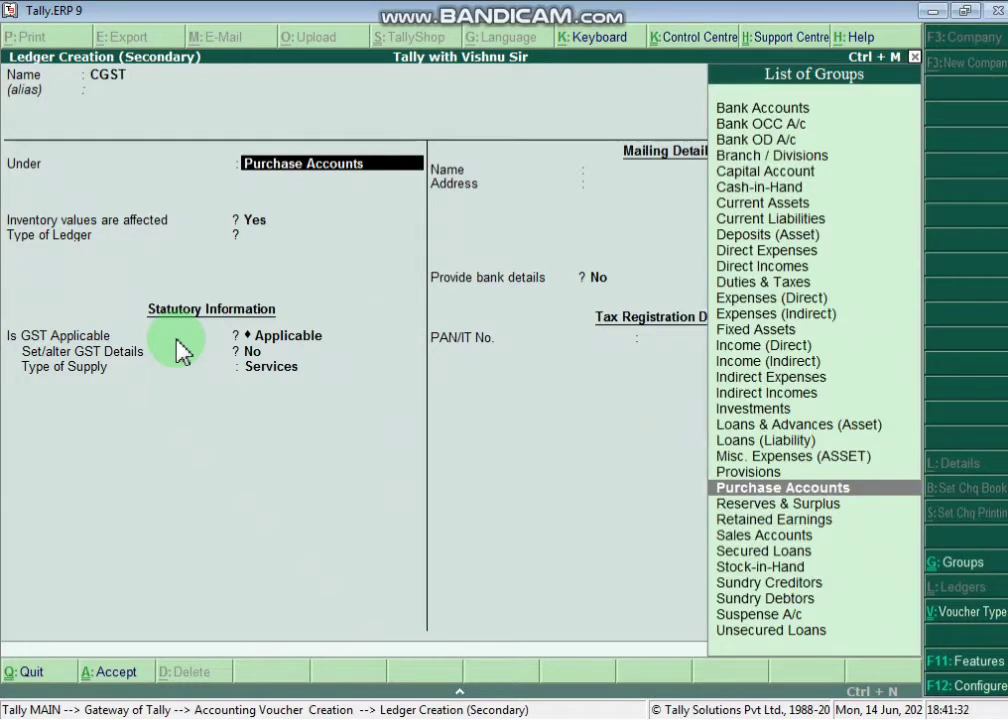
{"action": "type", "text": "TA"}
{"action": "key", "text": "Down"}
{"action": "key", "text": "Down"}
{"action": "key", "text": "Down"}
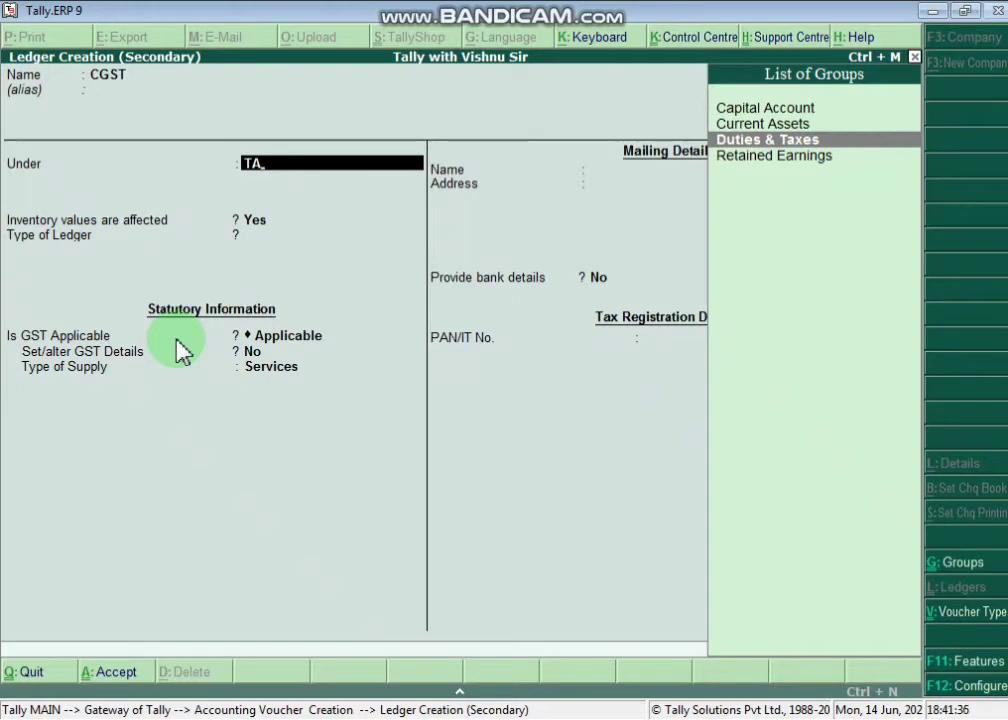
{"action": "key", "text": "Return"}
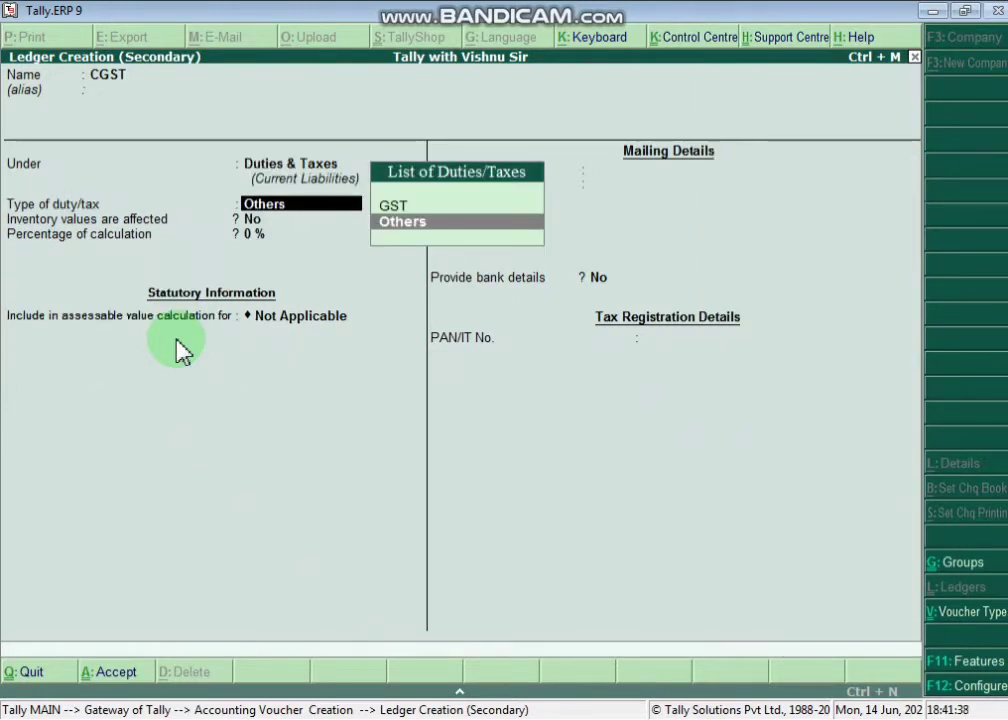
{"action": "key", "text": "Up"}
{"action": "key", "text": "Return"}
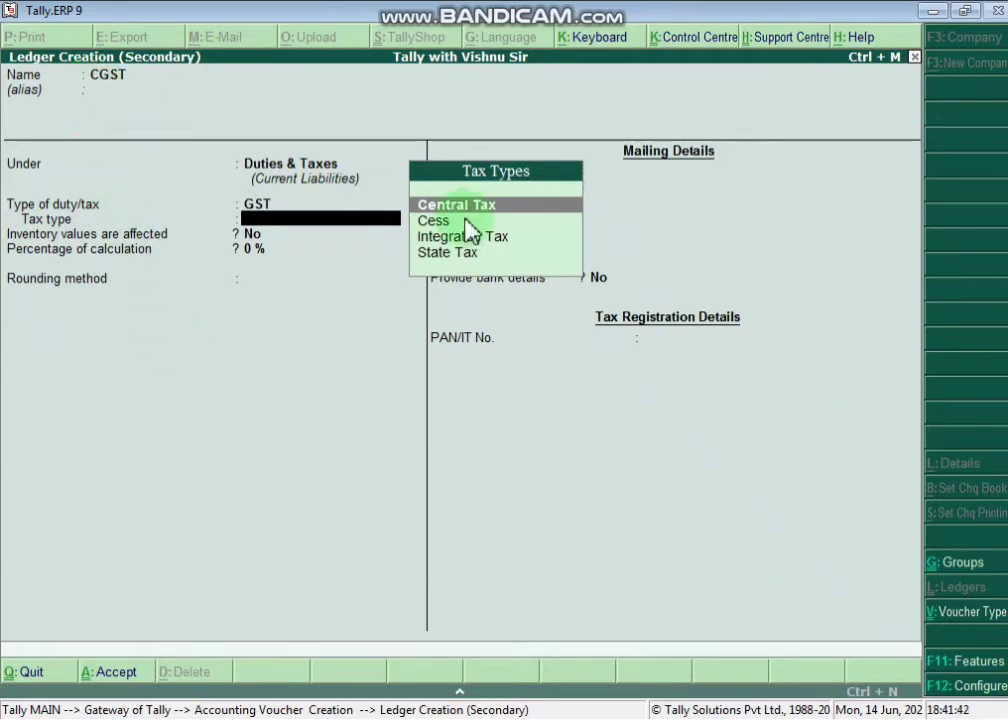
{"action": "key", "text": "Return"}
{"action": "key", "text": "Return"}
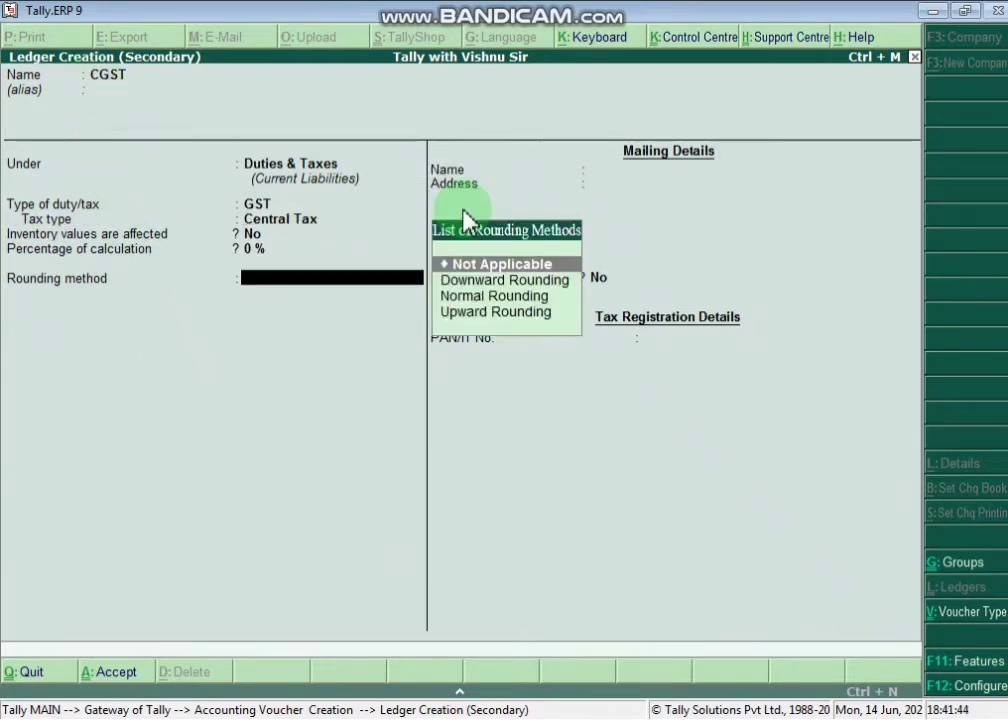
{"action": "key", "text": "Return"}
{"action": "key", "text": "Return"}
{"action": "key", "text": "Return"}
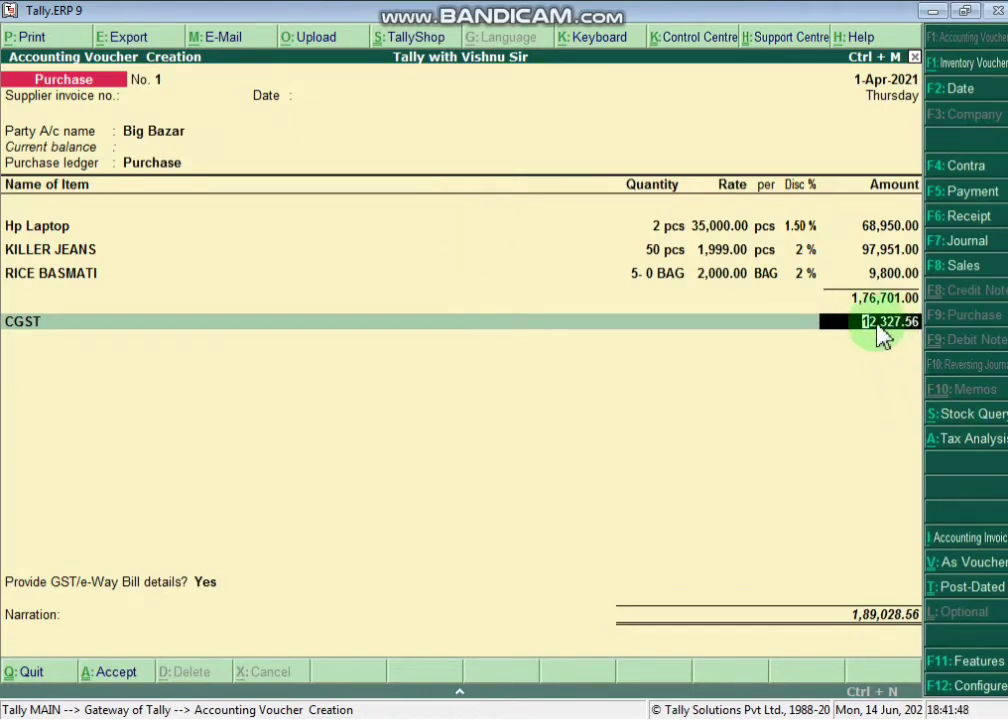
{"action": "key", "text": "Return"}
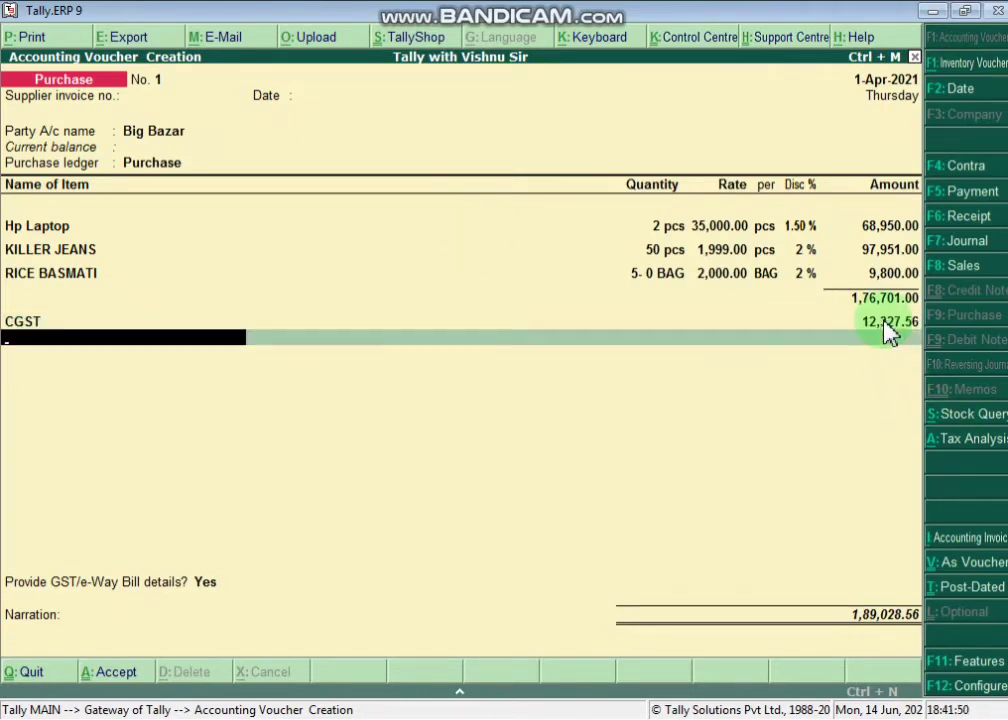
- Create ledger SGST under Duties & Taxes, GST type State Tax, and accept its 12,327.56 amount
{"action": "key", "text": "alt+c"}
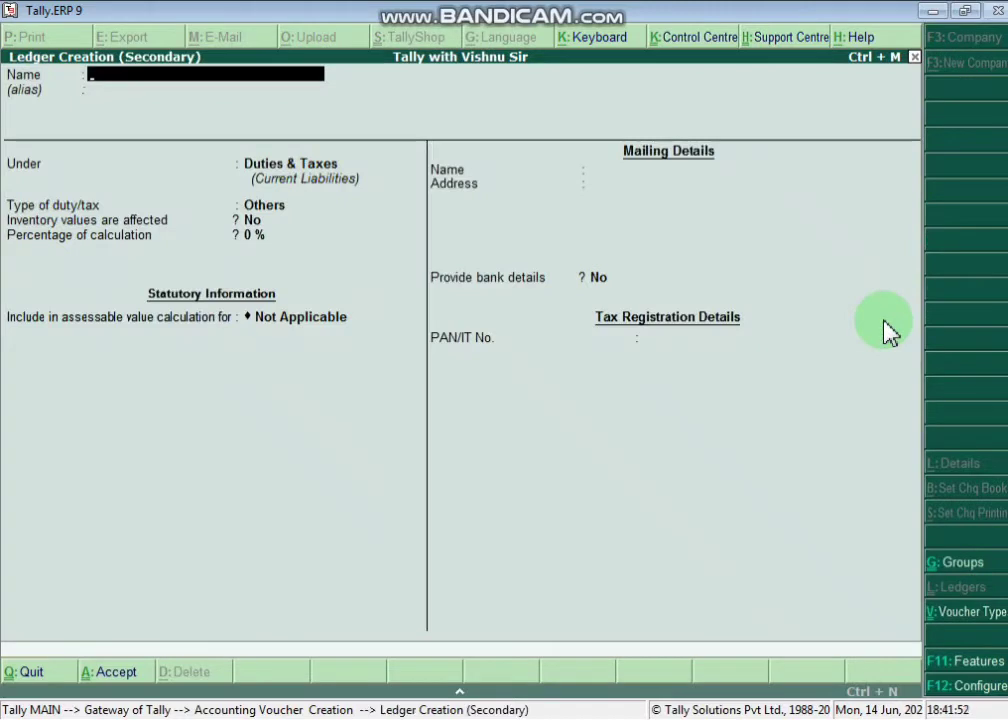
{"action": "type", "text": "SGST"}
{"action": "key", "text": "Return"}
{"action": "key", "text": "Return"}
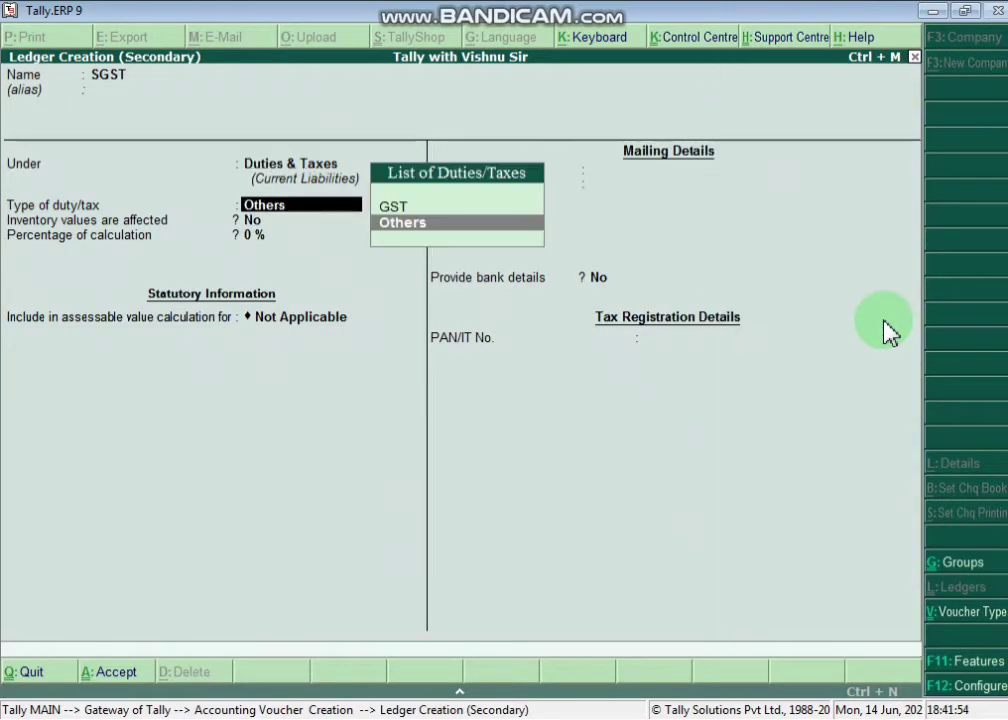
{"action": "key", "text": "Up"}
{"action": "key", "text": "Return"}
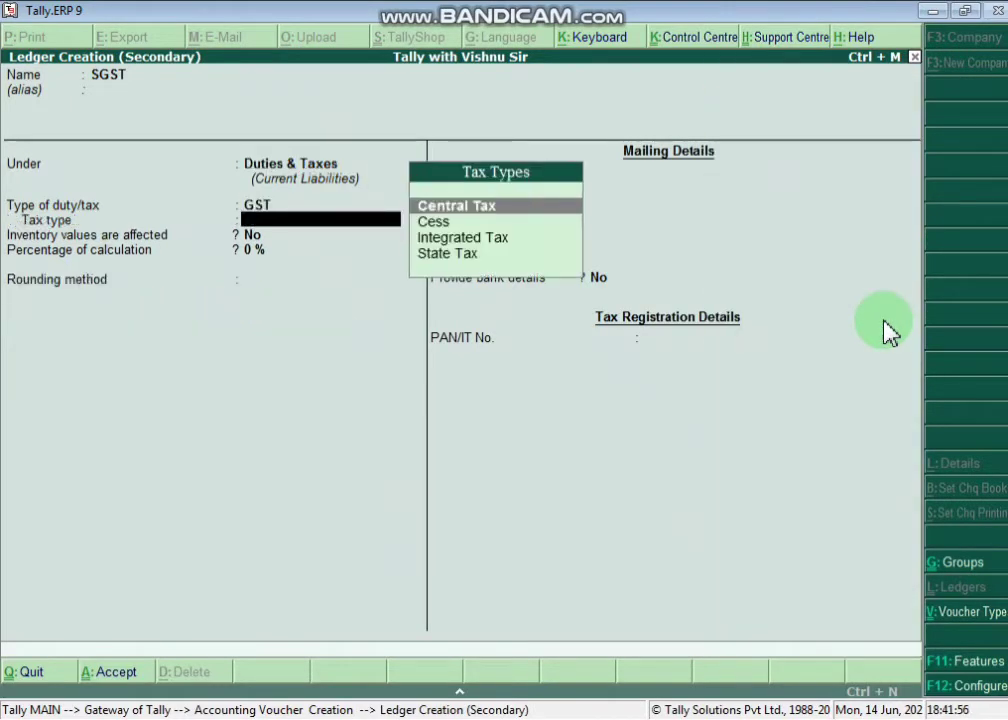
{"action": "key", "text": "Down"}
{"action": "key", "text": "Down"}
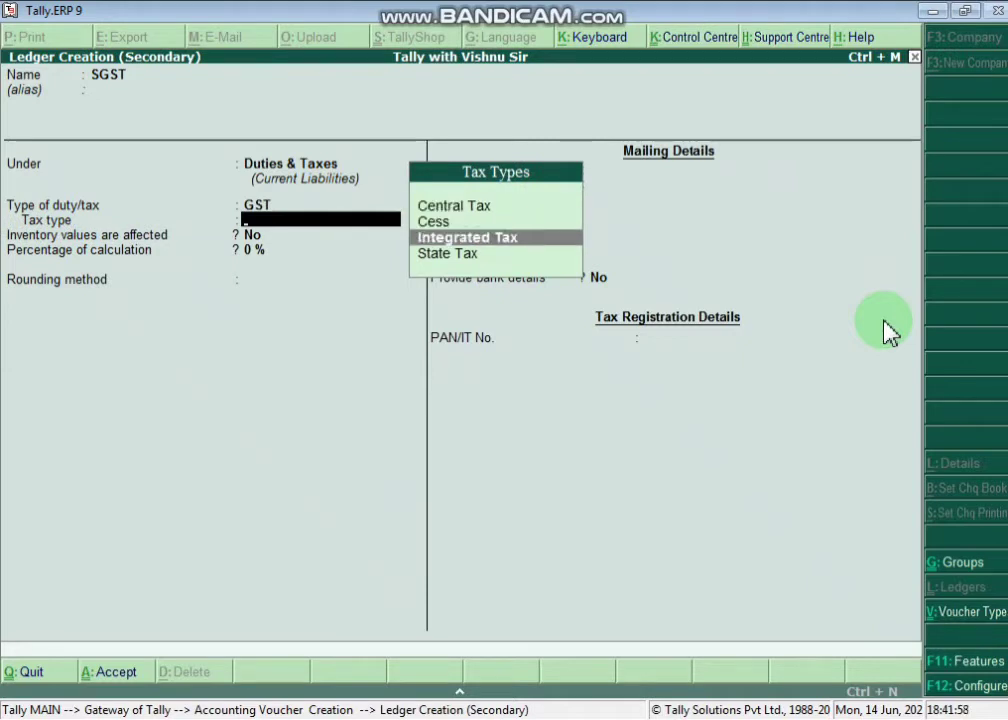
{"action": "key", "text": "Down"}
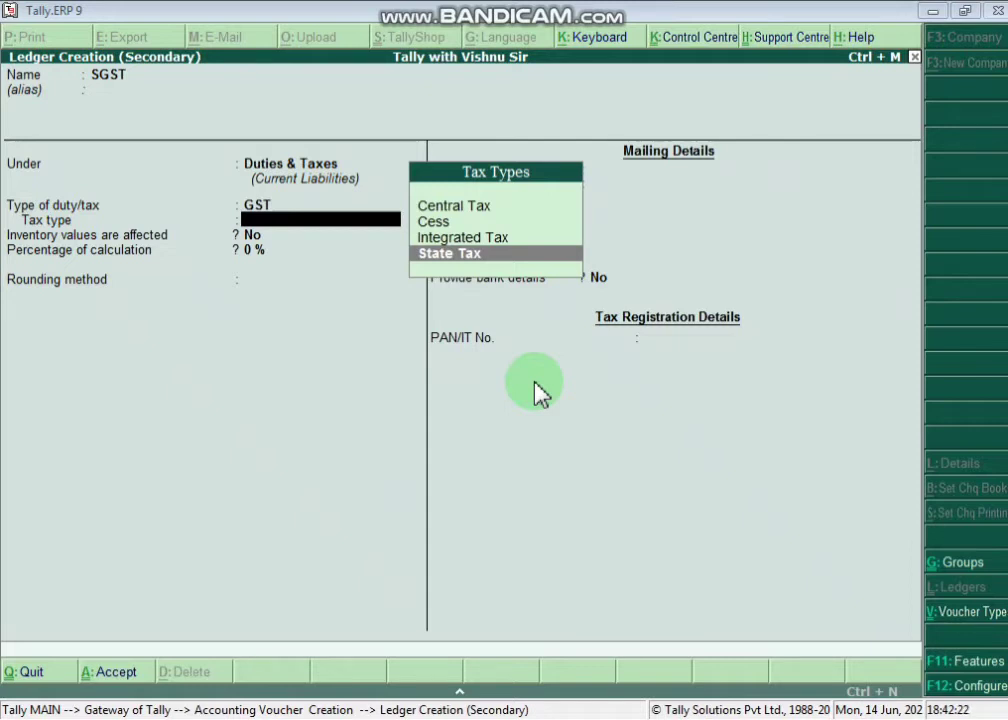
{"action": "key", "text": "Return"}
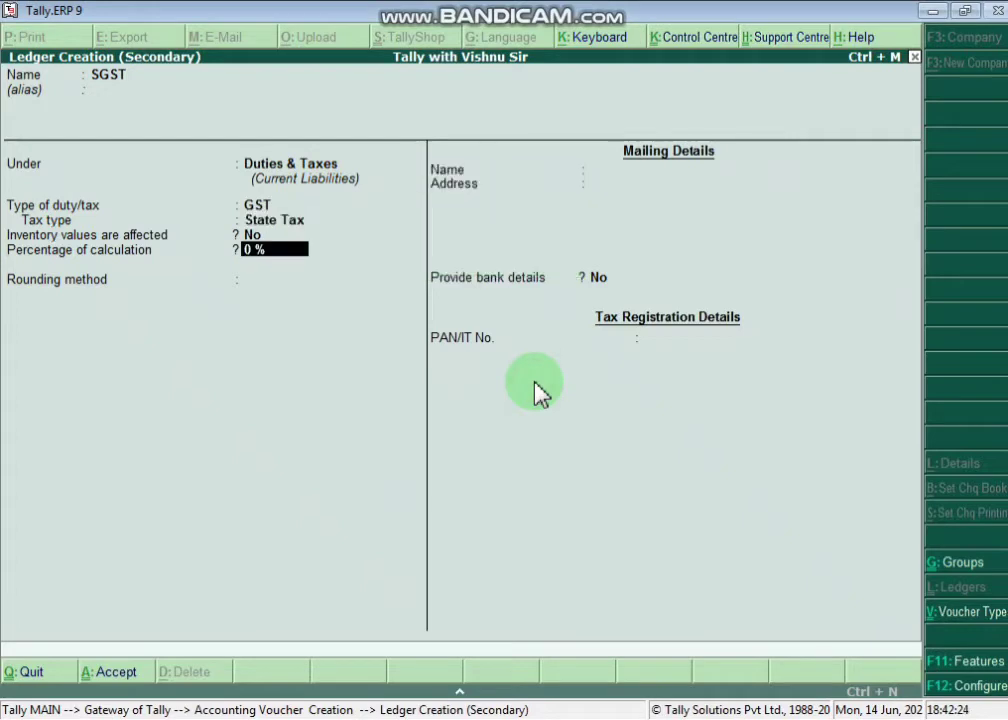
{"action": "key", "text": "Return"}
{"action": "key", "text": "Return"}
{"action": "key", "text": "Return"}
{"action": "key", "text": "Return"}
{"action": "key", "text": "Return"}
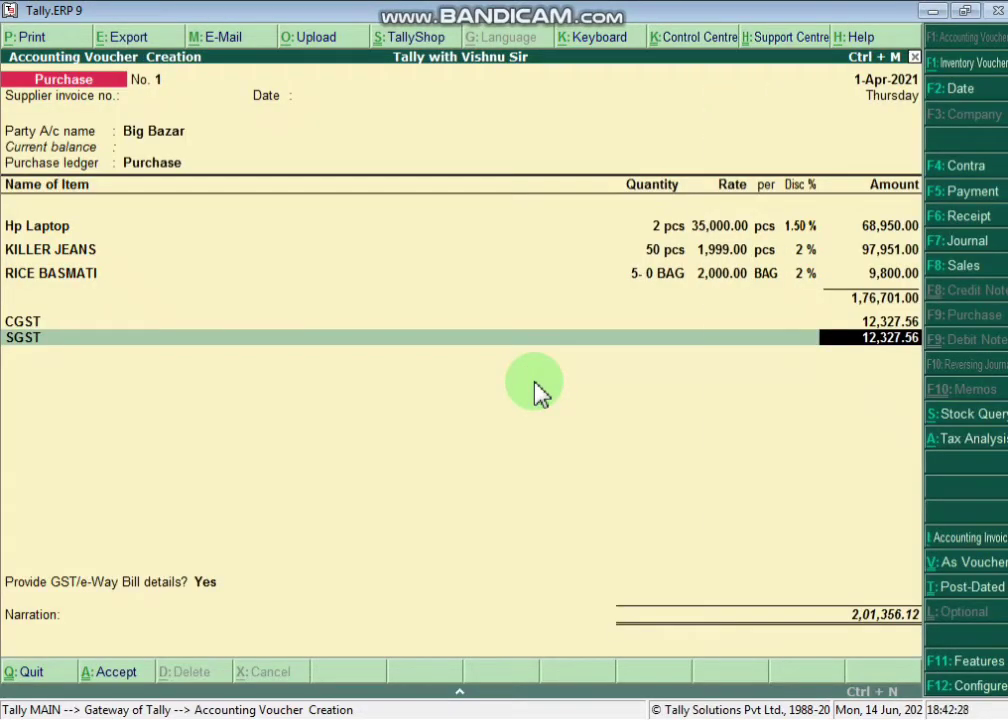
{"action": "key", "text": "Return"}
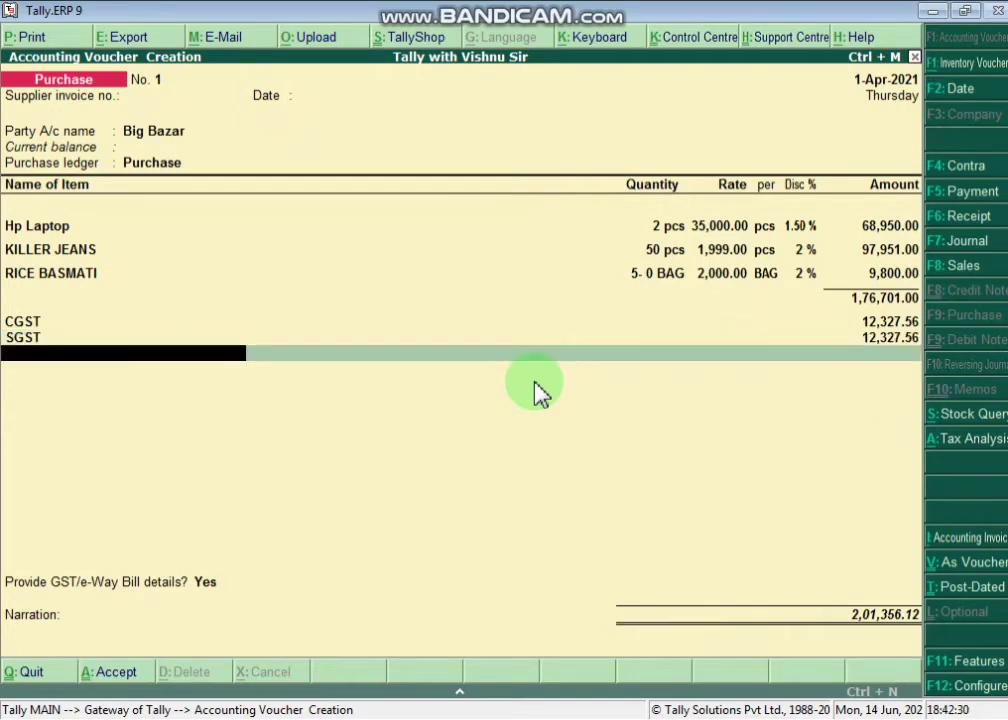
- Replace the mistyped entry with a new IGST ledger (Duties & Taxes, Integrated Tax), leaving its amount blank
{"action": "type", "text": "IST"}
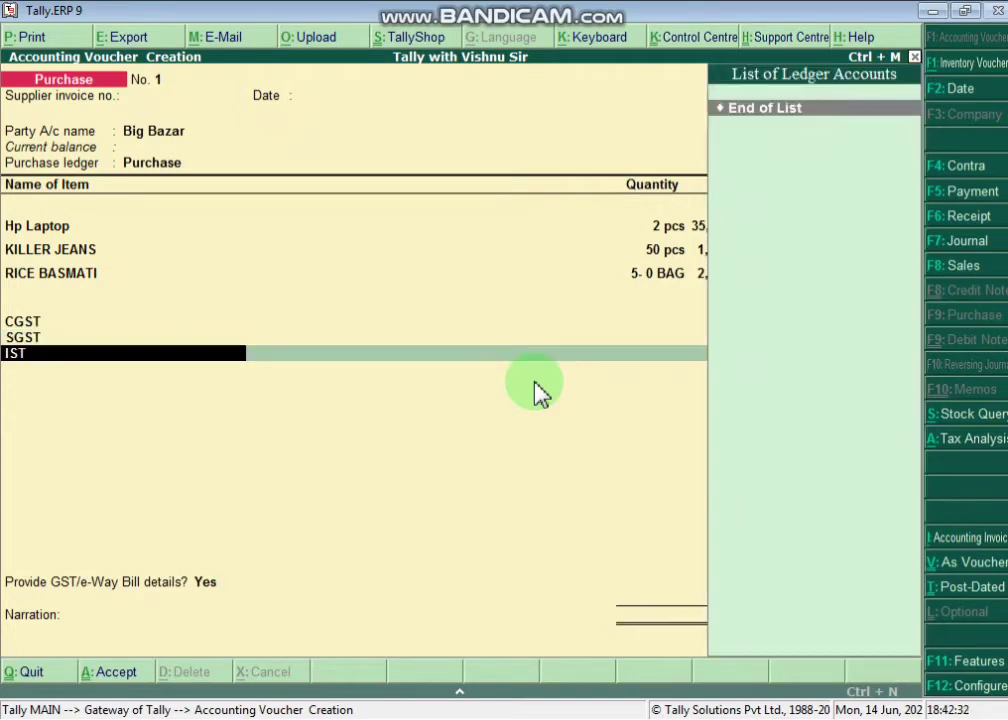
{"action": "key", "text": "BackSpace"}
{"action": "key", "text": "BackSpace"}
{"action": "key", "text": "BackSpace"}
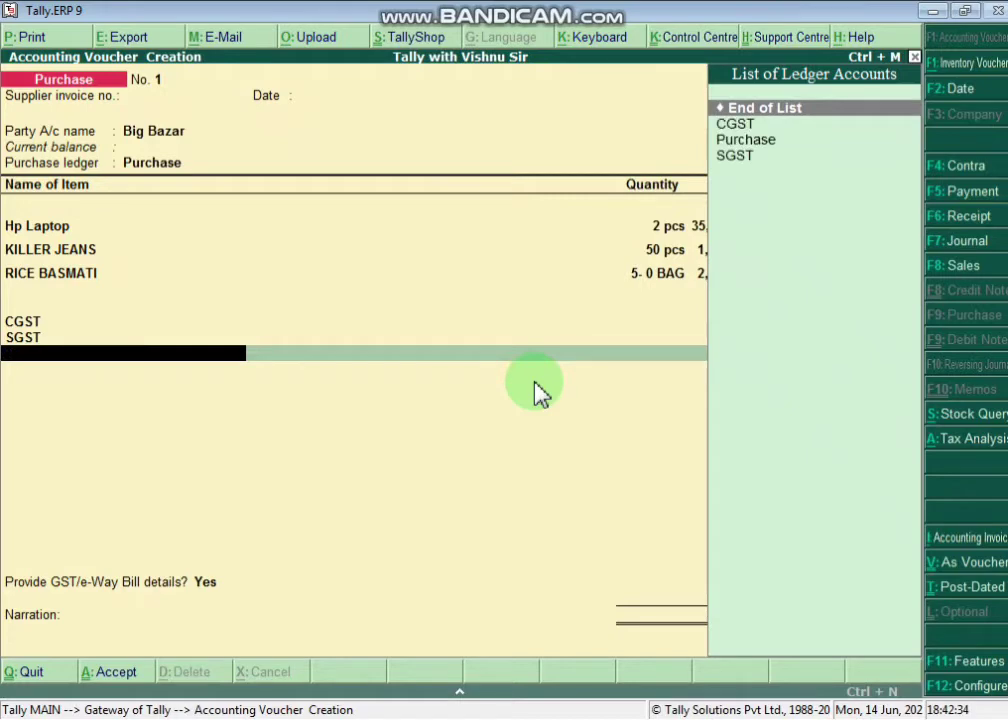
{"action": "key", "text": "alt+c"}
{"action": "type", "text": "IGST"}
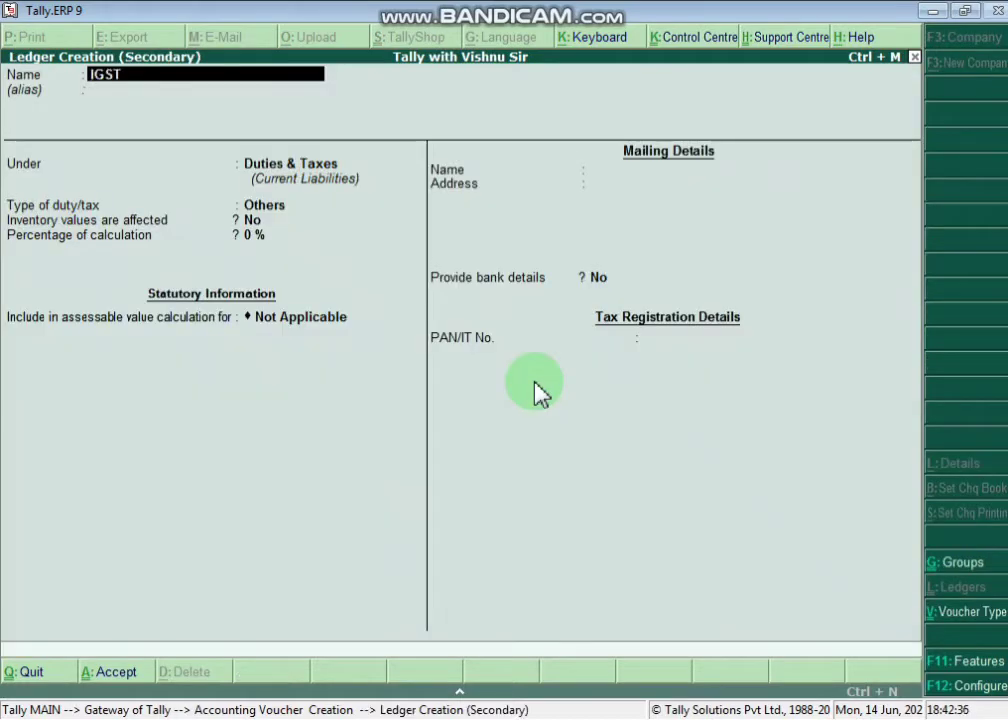
{"action": "key", "text": "Return"}
{"action": "key", "text": "Return"}
{"action": "key", "text": "Return"}
{"action": "key", "text": "Up"}
{"action": "key", "text": "Return"}
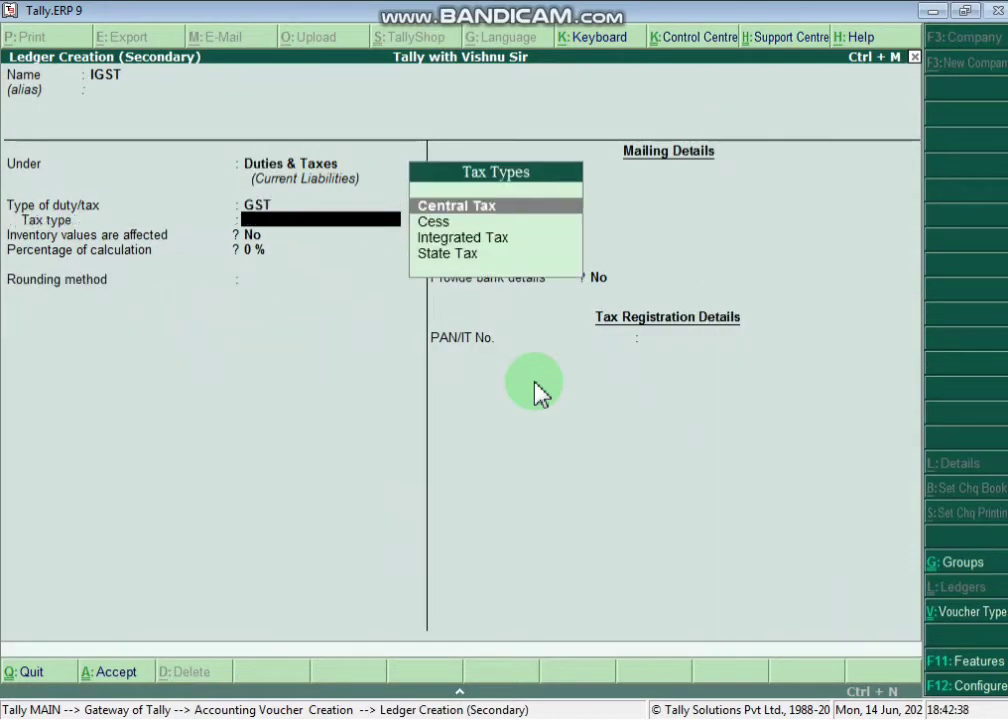
{"action": "key", "text": "Down"}
{"action": "key", "text": "Down"}
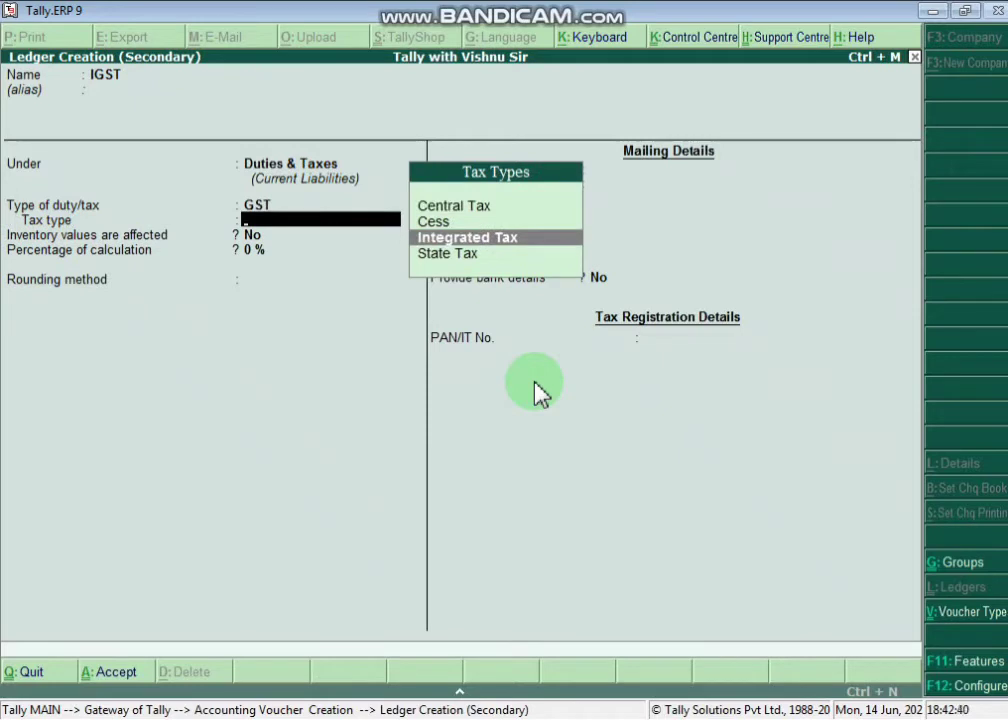
{"action": "key", "text": "Return"}
{"action": "key", "text": "Return"}
{"action": "key", "text": "Return"}
{"action": "key", "text": "Return"}
{"action": "key", "text": "Return"}
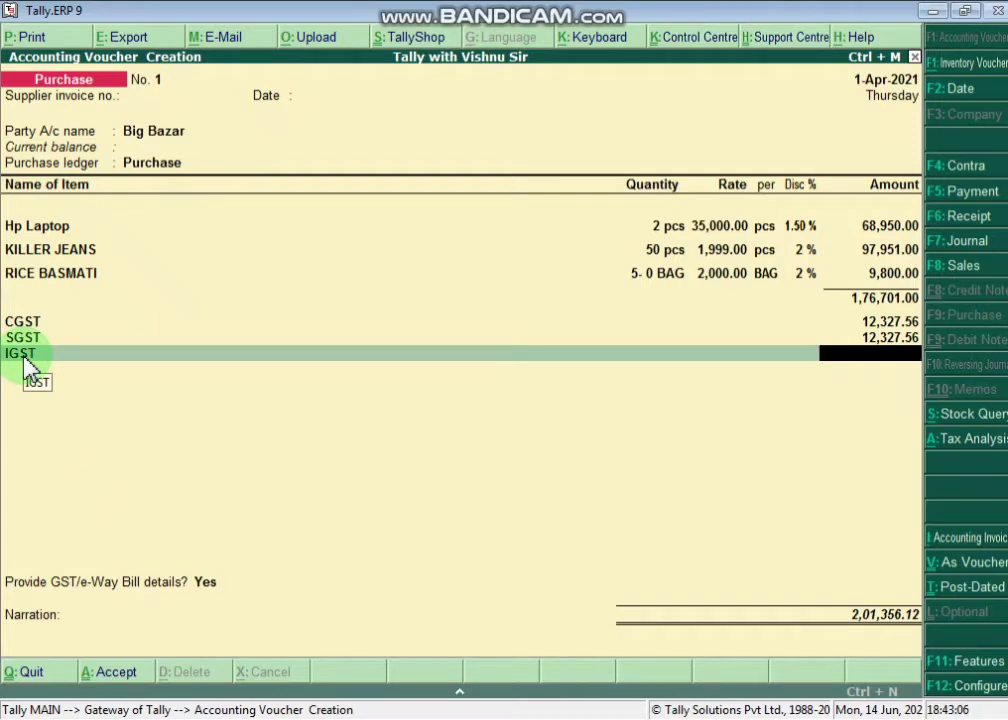
{"action": "key", "text": "Return"}
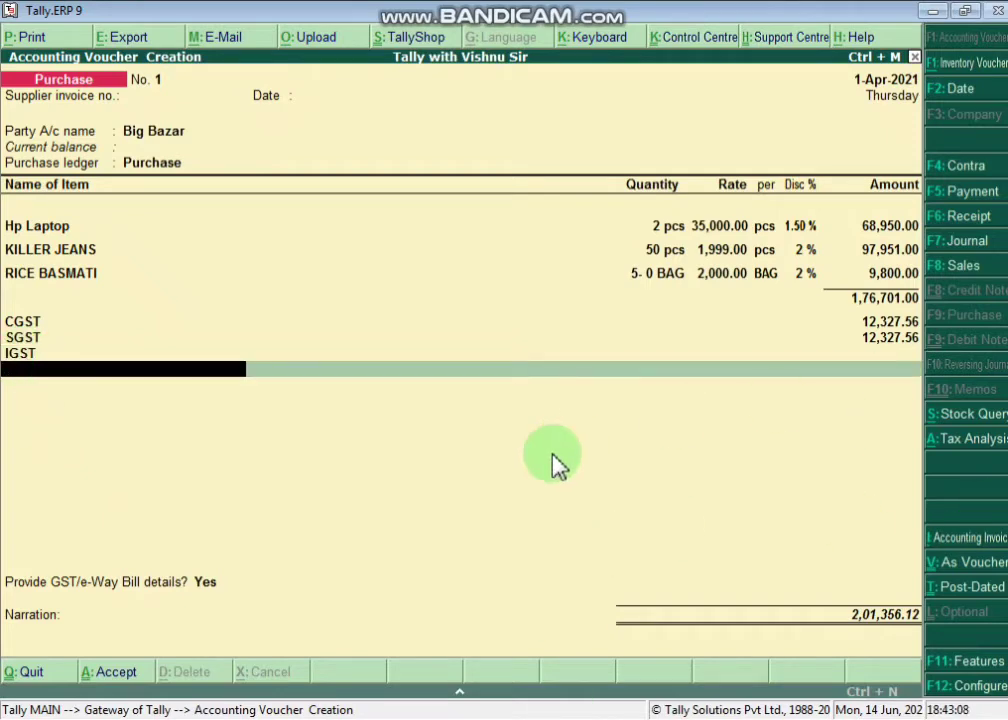
- End the ledger rows to reach the 'Provide GST/e-Way Bill details?' Yes/No question
{"action": "left_click", "coordinate": [84, 591]}
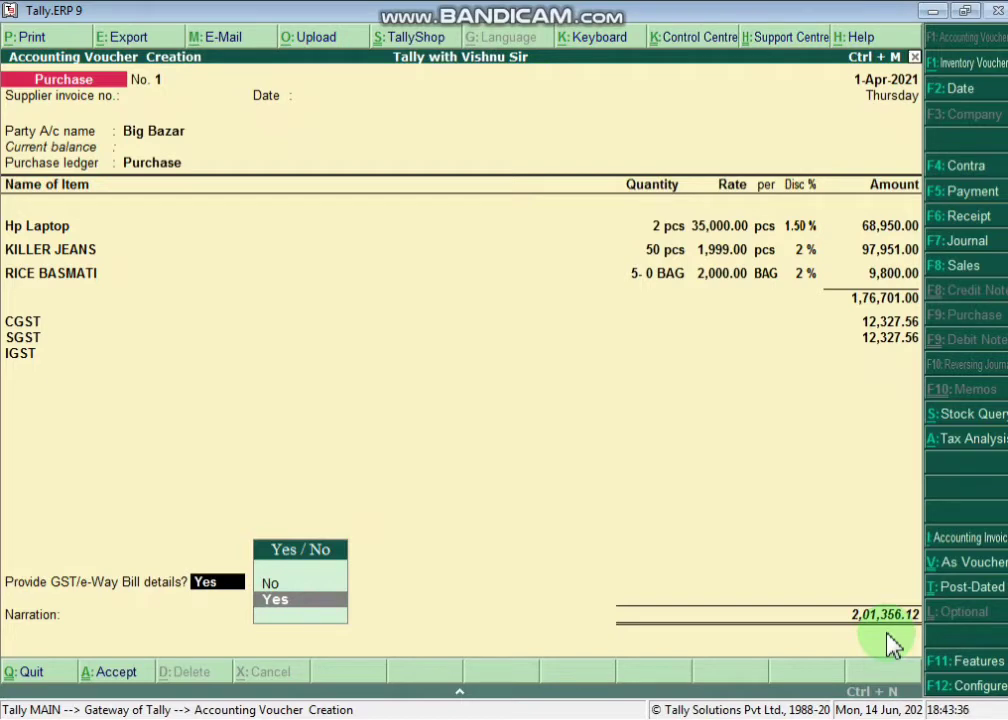
- Accept default e-way bill details and save the 2,01,356.12 Big Bazar voucher, then bring up the GST notes PDF
{"action": "key", "text": "Return"}
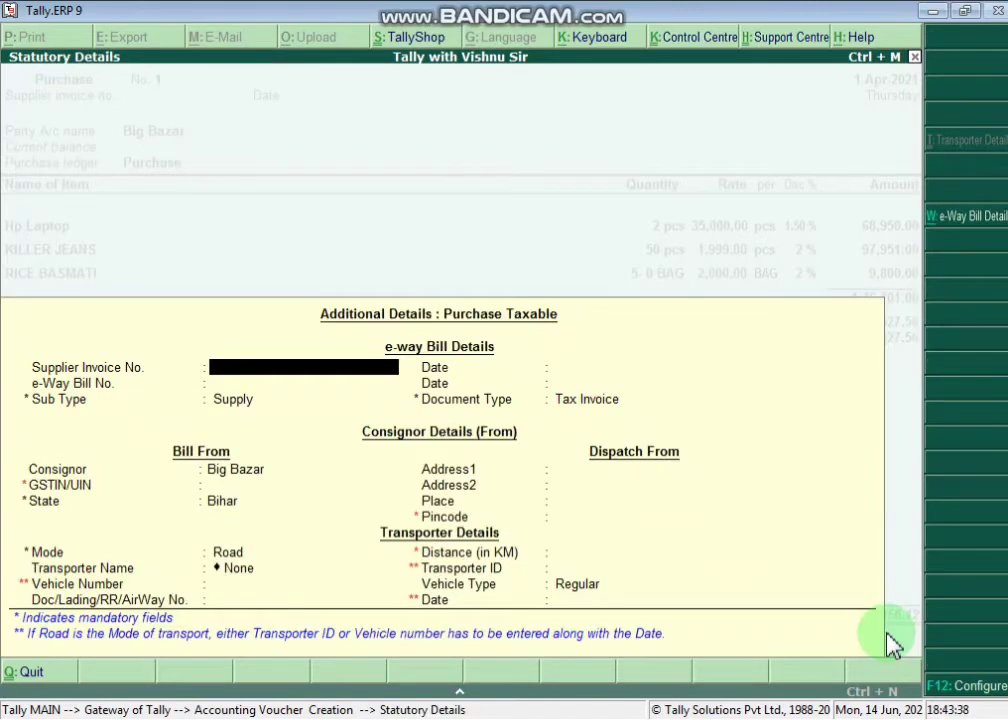
{"action": "key", "text": "Return"}
{"action": "key", "text": "Return"}
{"action": "key", "text": "Return"}
{"action": "key", "text": "Return"}
{"action": "key", "text": "Return"}
{"action": "key", "text": "Return"}
{"action": "key", "text": "Return"}
{"action": "key", "text": "Return"}
{"action": "key", "text": "Return"}
{"action": "key", "text": "Return"}
{"action": "key", "text": "Return"}
{"action": "key", "text": "Return"}
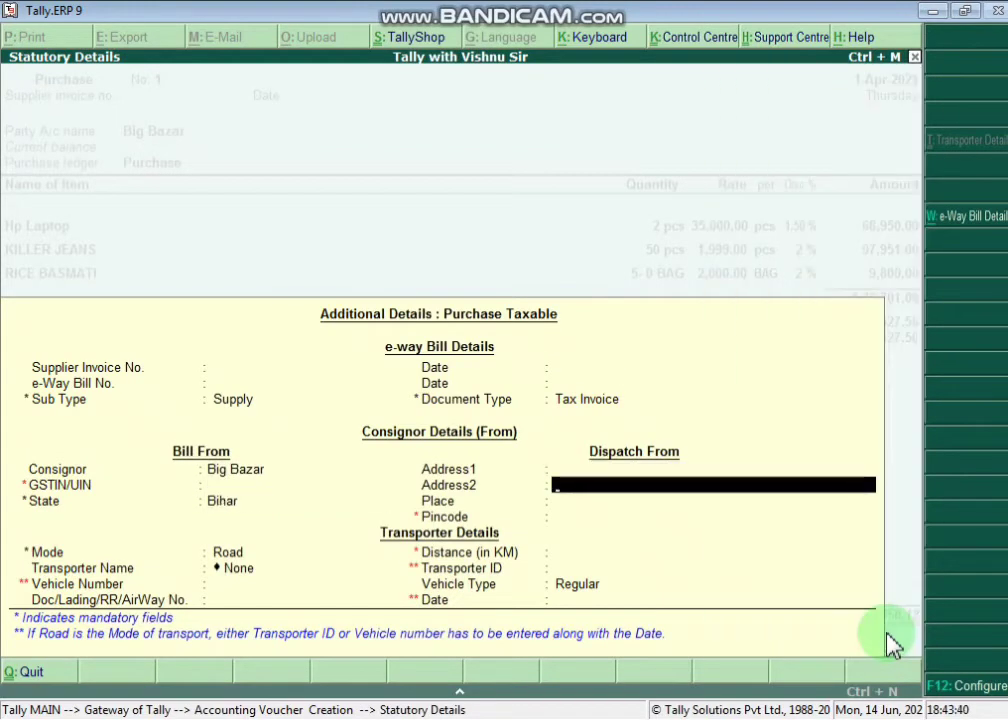
{"action": "key", "text": "Return"}
{"action": "key", "text": "Return"}
{"action": "key", "text": "Return"}
{"action": "key", "text": "Return"}
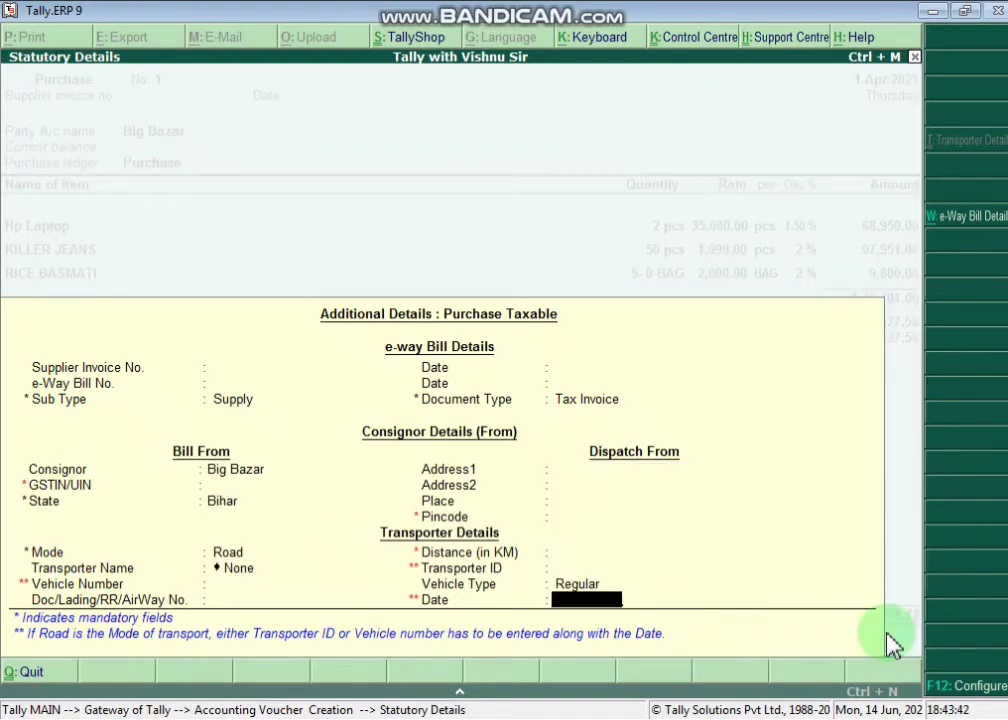
{"action": "key", "text": "Return"}
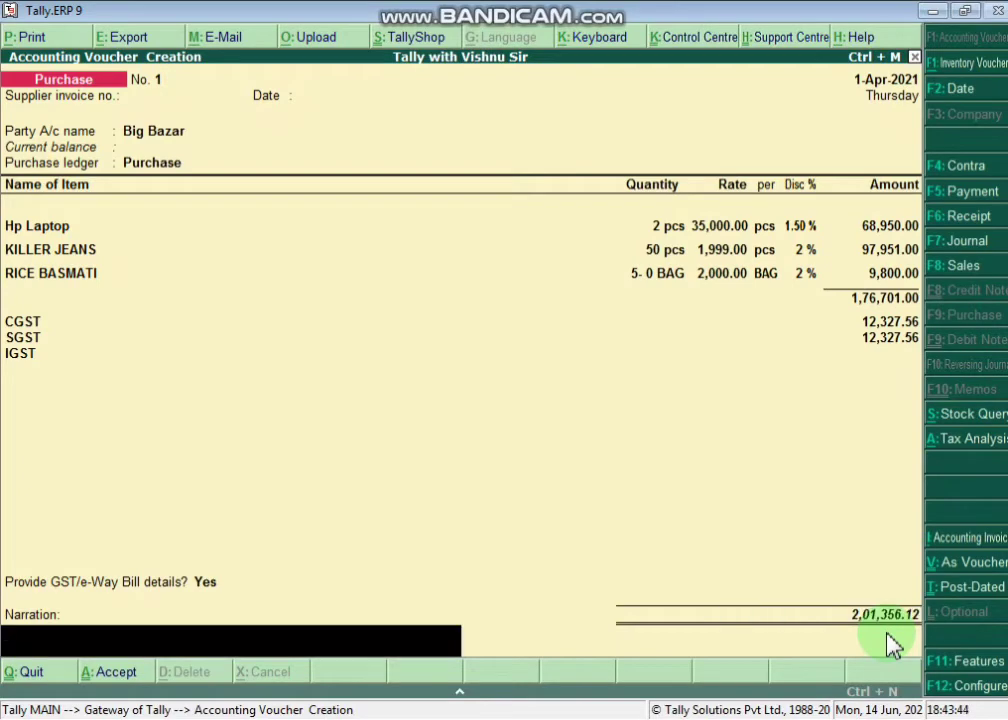
{"action": "key", "text": "Return"}
{"action": "key", "text": "Return"}
{"action": "key", "text": "alt+F7"}
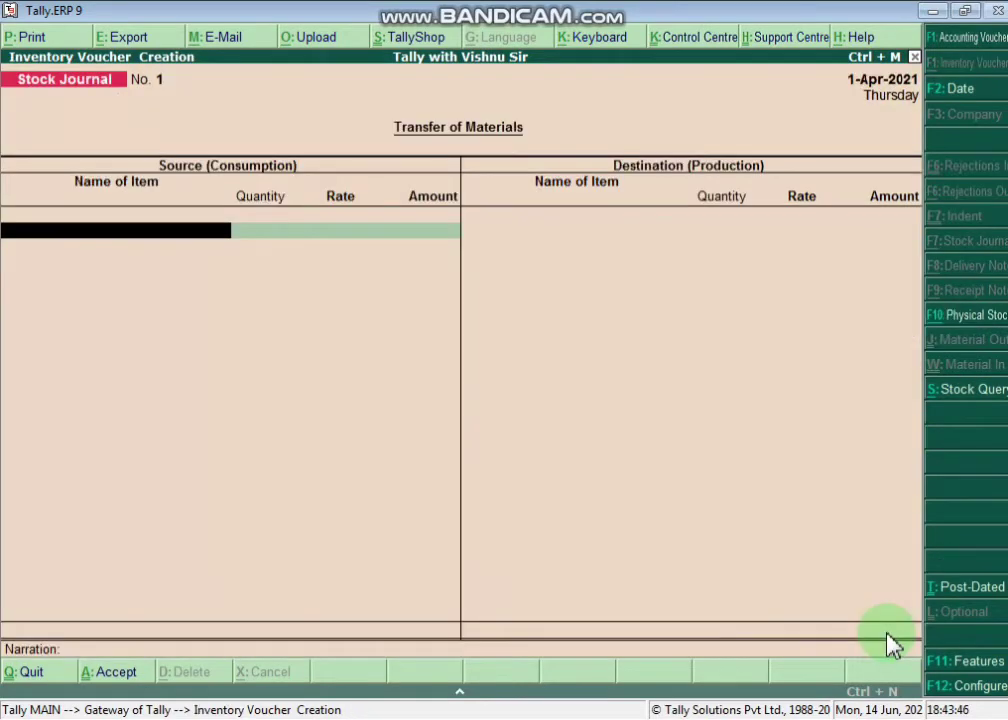
{"action": "key", "text": "alt+Tab"}
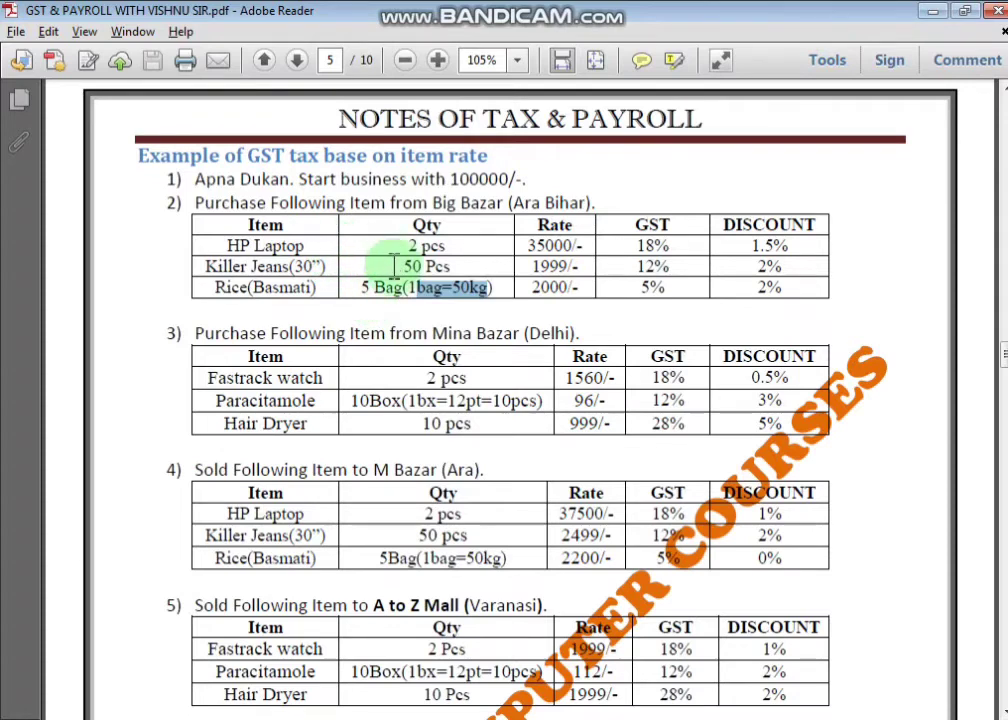
{"action": "left_click_drag", "start_coordinate": [523, 336], "coordinate": [576, 334]}
{"action": "left_click_drag", "start_coordinate": [460, 333], "coordinate": [571, 334]}
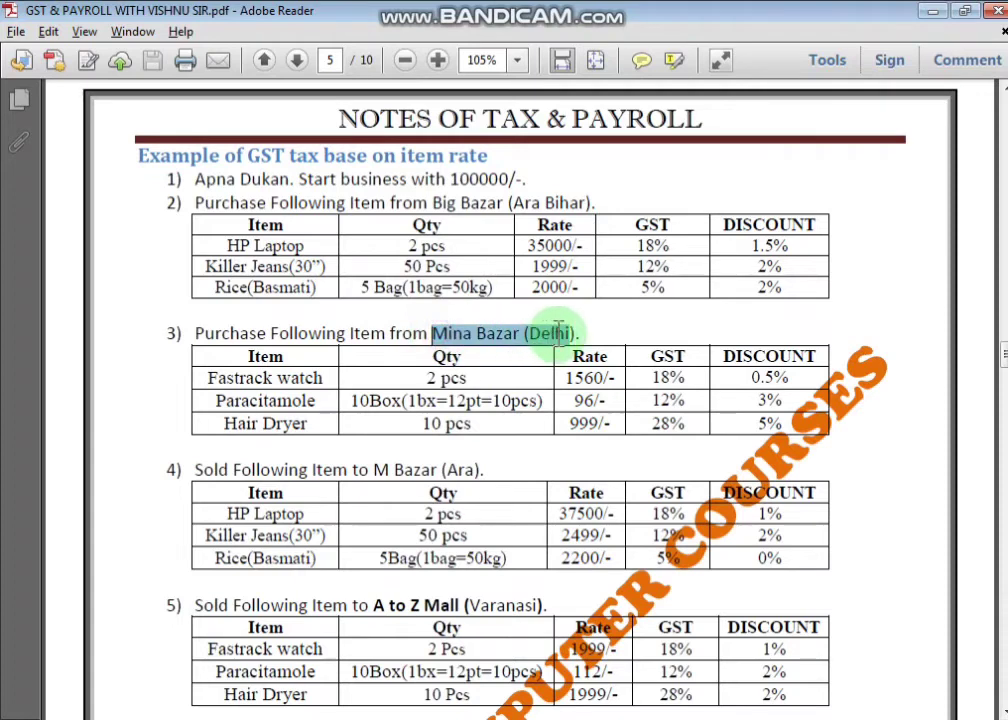
{"action": "left_click_drag", "start_coordinate": [208, 378], "coordinate": [276, 439]}
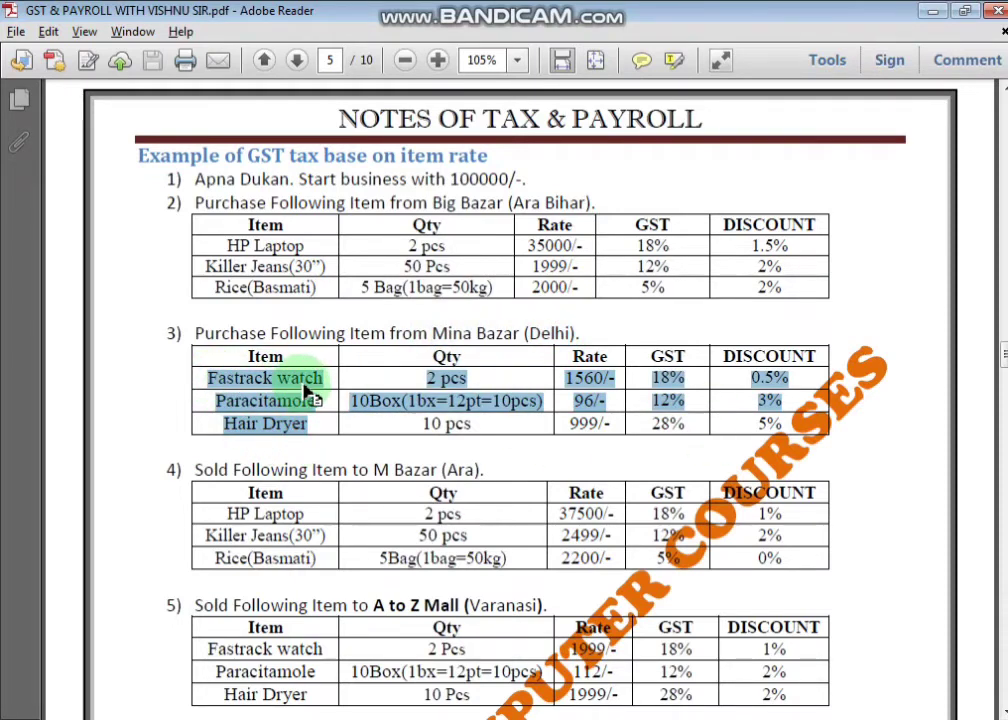
{"action": "left_click", "coordinate": [268, 422]}
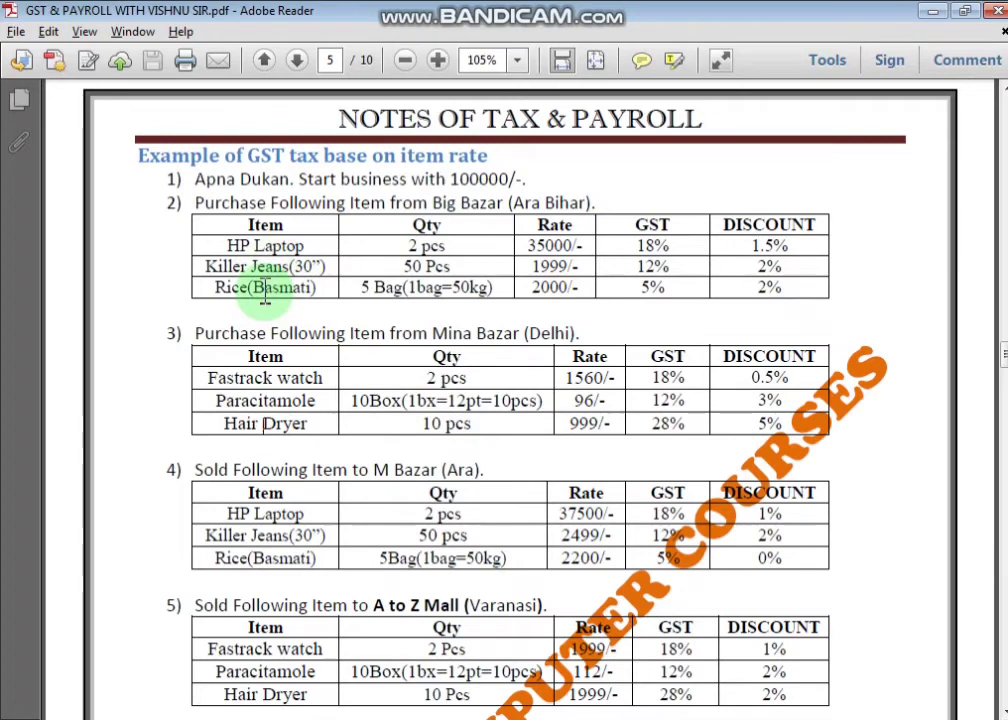
{"action": "left_click_drag", "start_coordinate": [432, 334], "coordinate": [636, 336]}
{"action": "left_click", "coordinate": [505, 338]}
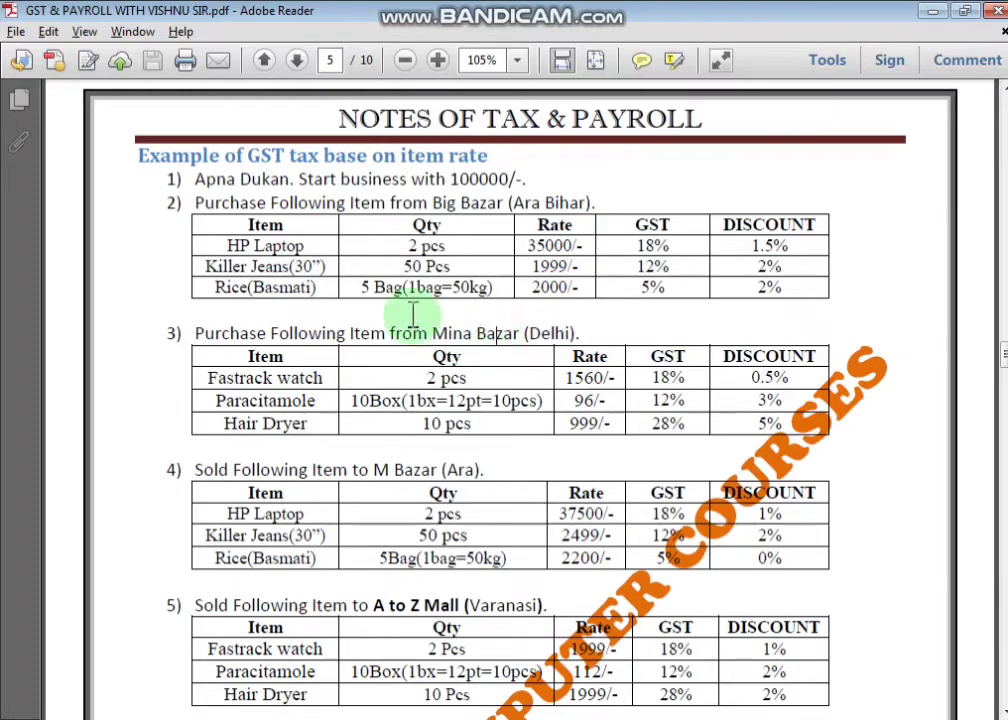
- Start purchase voucher No. 2 and create a new party ledger named MINA BAZAR
{"action": "key", "text": "alt+Tab"}
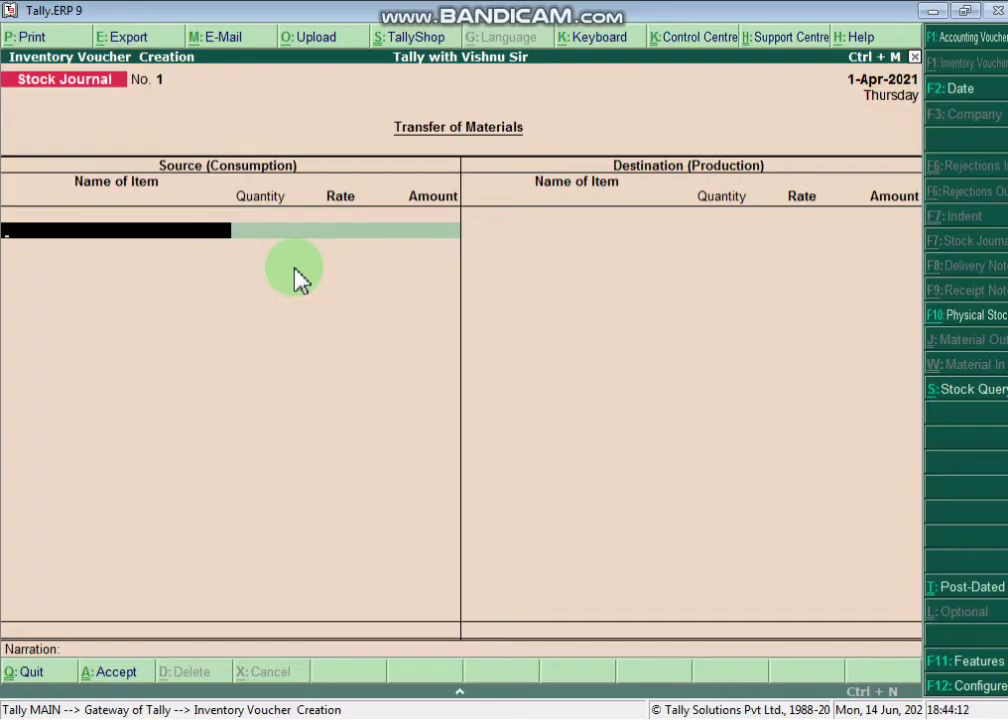
{"action": "key", "text": "F9"}
{"action": "key", "text": "Return"}
{"action": "key", "text": "Return"}
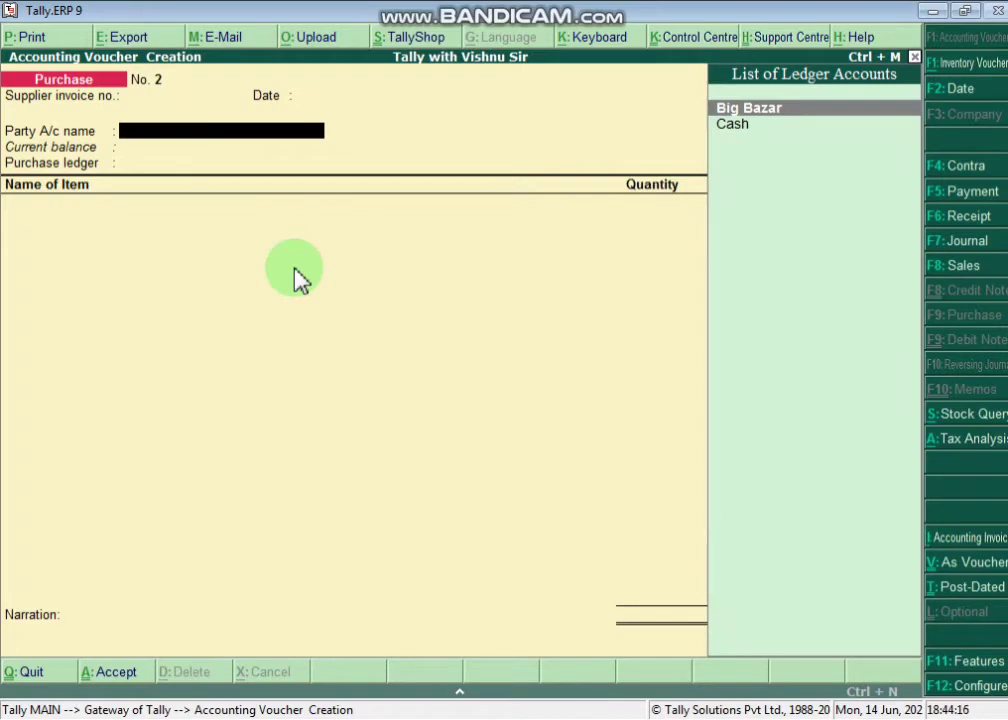
{"action": "key", "text": "alt+c"}
{"action": "type", "text": "MINA"}
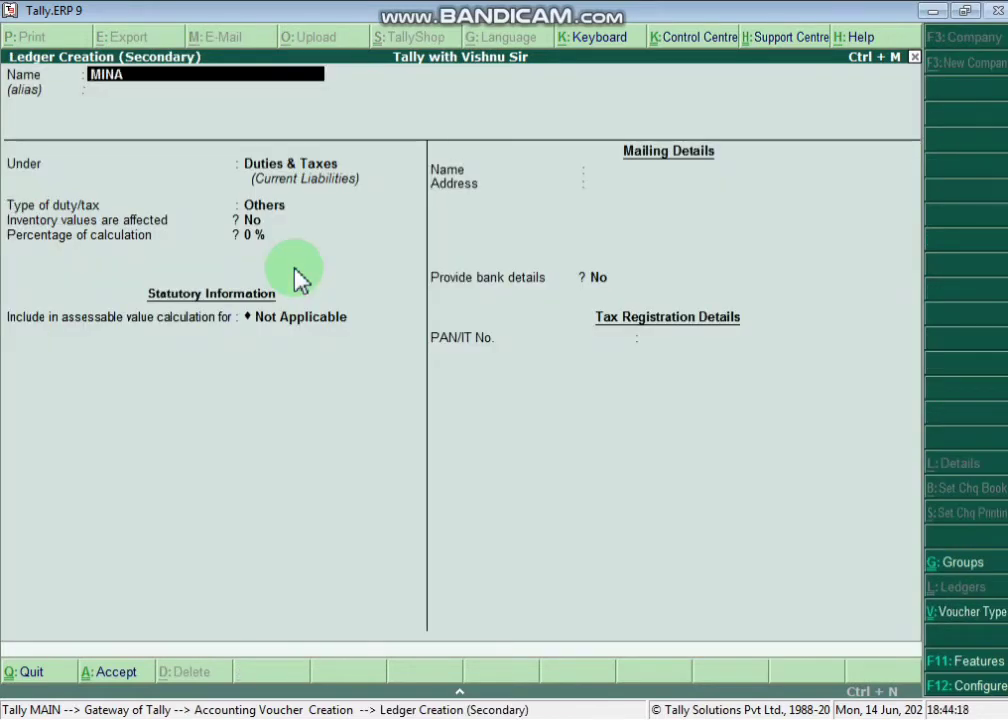
{"action": "type", "text": " BAZAR DELHI"}
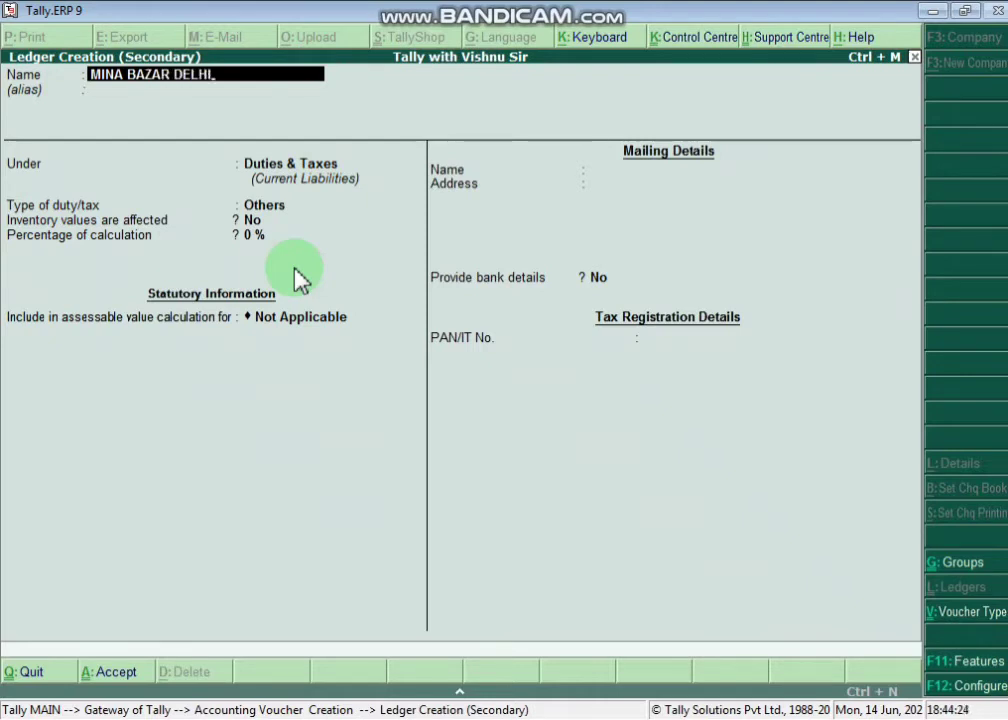
{"action": "key", "text": "BackSpace"}
{"action": "key", "text": "BackSpace"}
{"action": "key", "text": "BackSpace"}
{"action": "key", "text": "BackSpace"}
{"action": "key", "text": "BackSpace"}
{"action": "key", "text": "BackSpace"}
{"action": "key", "text": "Return"}
- Put MINA BAZAR under Sundry Creditors with state Delhi, moving on to registration type
{"action": "key", "text": "Return"}
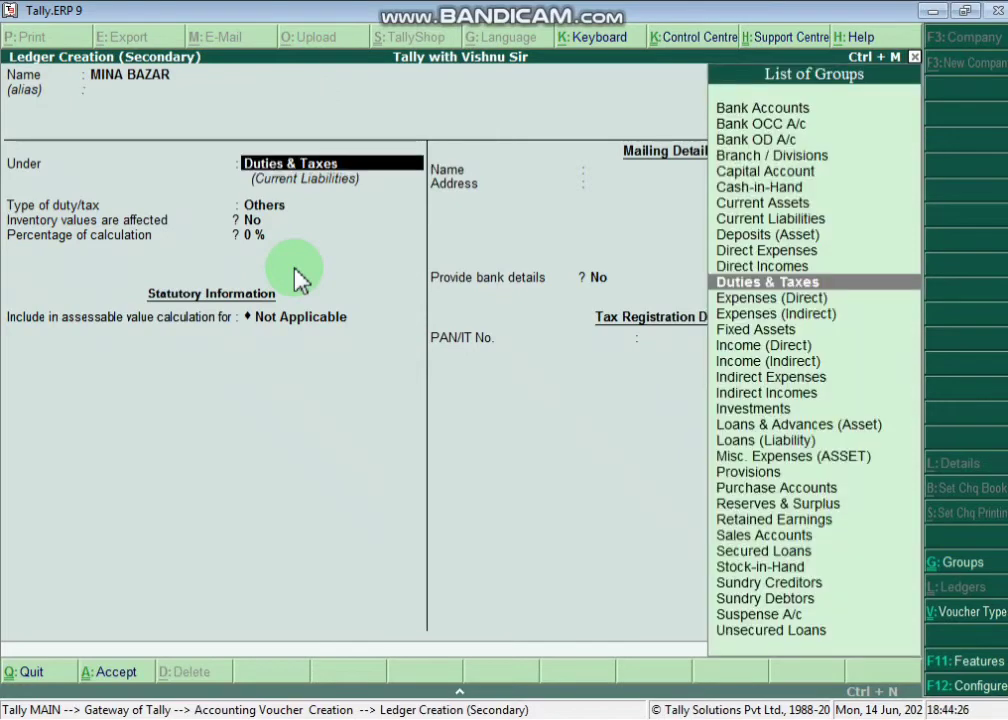
{"action": "type", "text": "SUN"}
{"action": "key", "text": "Return"}
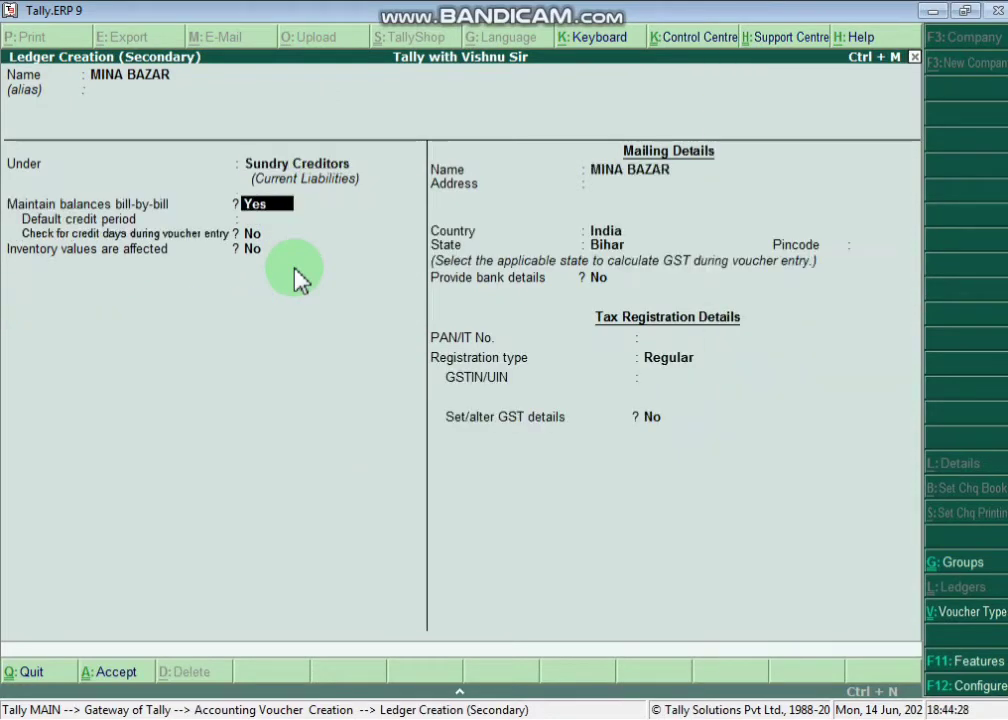
{"action": "key", "text": "Return"}
{"action": "key", "text": "Return"}
{"action": "key", "text": "Return"}
{"action": "key", "text": "Return"}
{"action": "key", "text": "Return"}
{"action": "key", "text": "Return"}
{"action": "key", "text": "Return"}
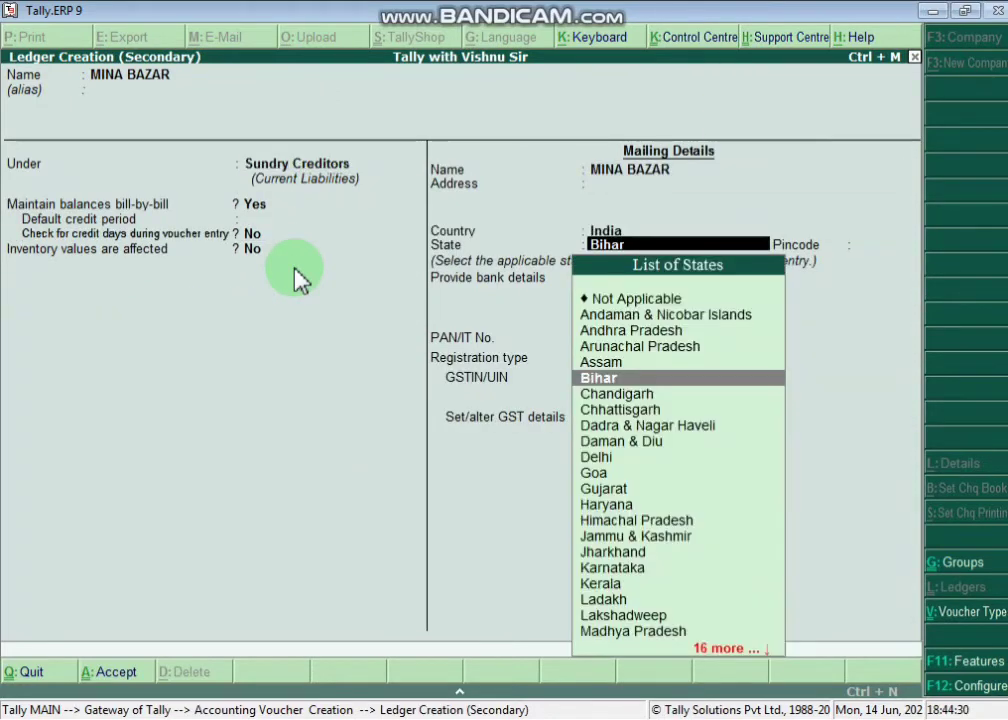
{"action": "type", "text": "DE"}
{"action": "key", "text": "Return"}
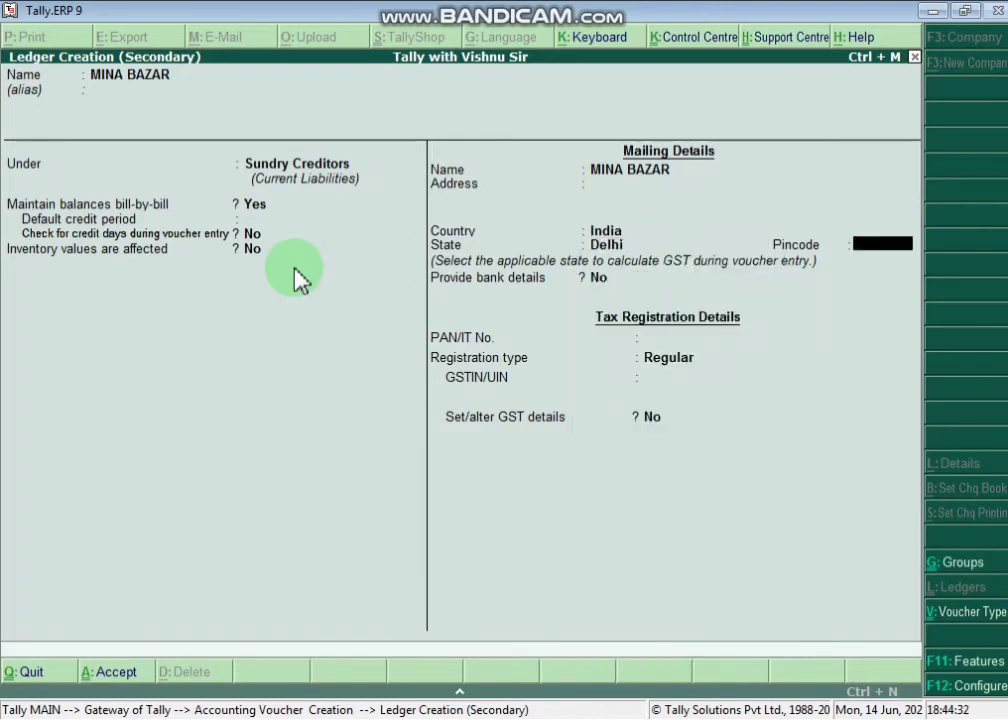
{"action": "key", "text": "Return"}
{"action": "key", "text": "Return"}
{"action": "key", "text": "Return"}
{"action": "key", "text": "Return"}
{"action": "key", "text": "Return"}
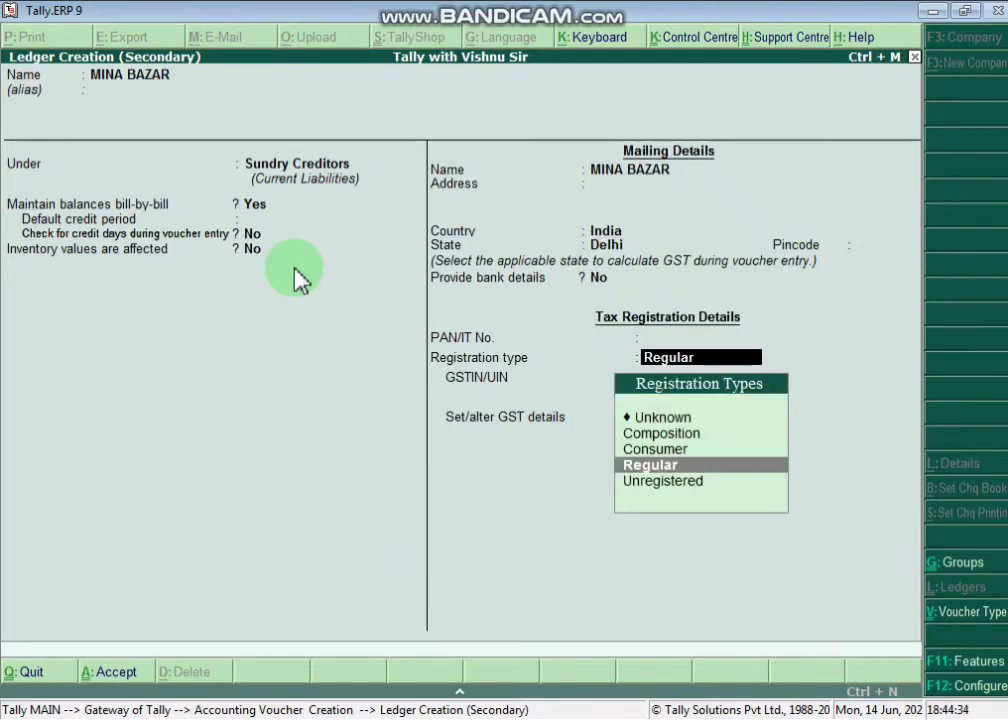
- Save the MINA BAZAR ledger and complete party details with DEHLHI as the location
{"action": "key", "text": "Return"}
{"action": "key", "text": "Return"}
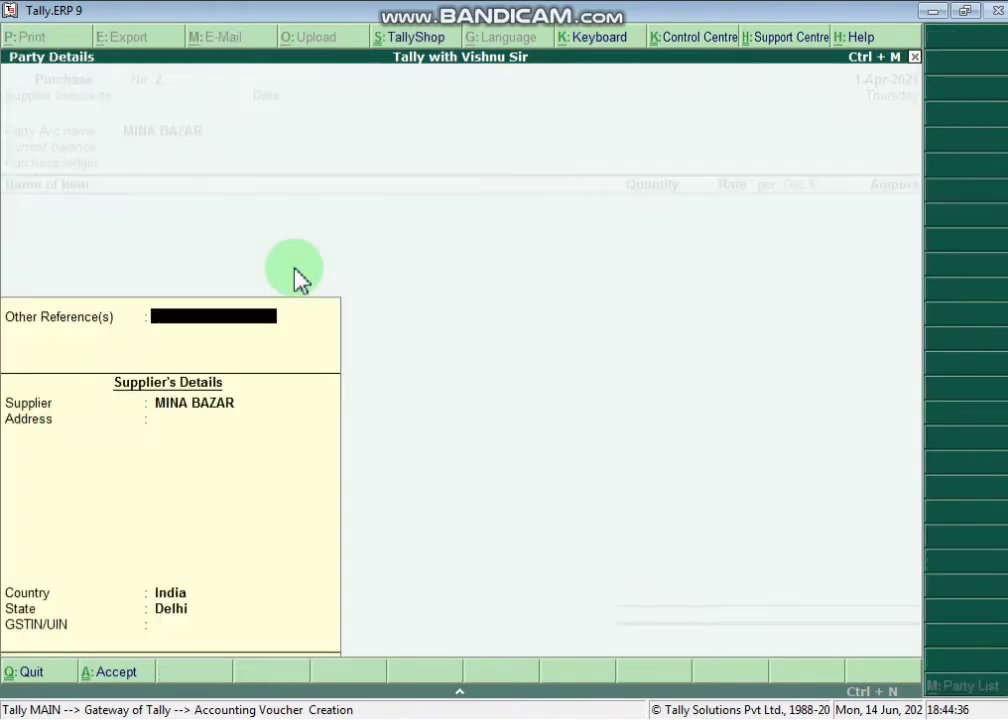
{"action": "key", "text": "Return"}
{"action": "key", "text": "Return"}
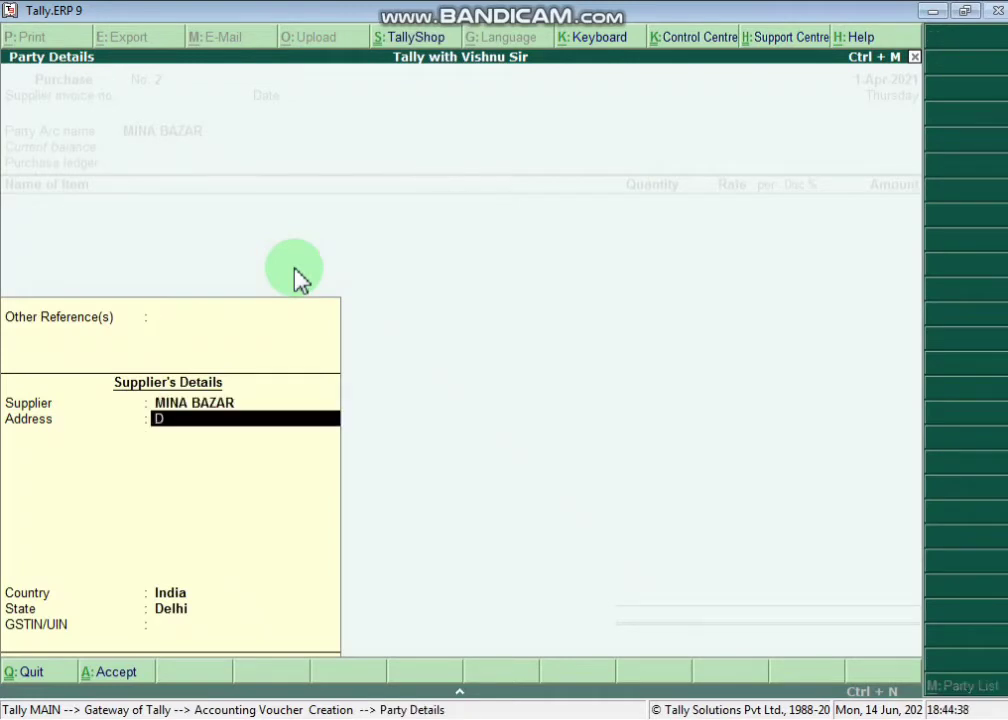
{"action": "type", "text": "DEHLHI"}
{"action": "key", "text": "Return"}
{"action": "key", "text": "Return"}
{"action": "key", "text": "Return"}
{"action": "key", "text": "Return"}
{"action": "key", "text": "Return"}
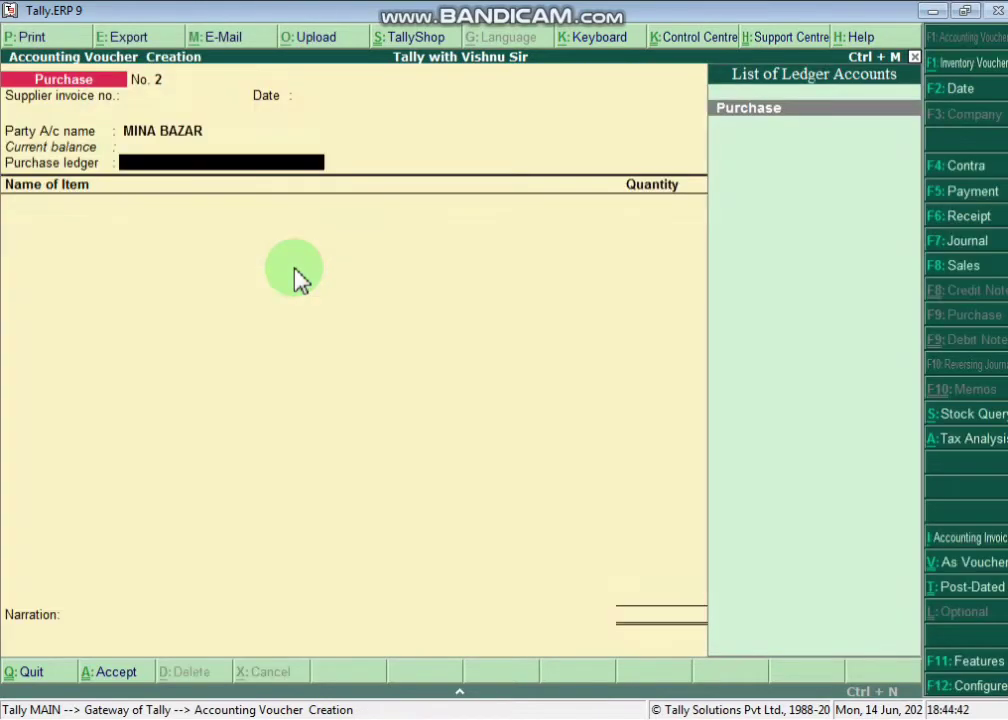
{"action": "key", "text": "Return"}
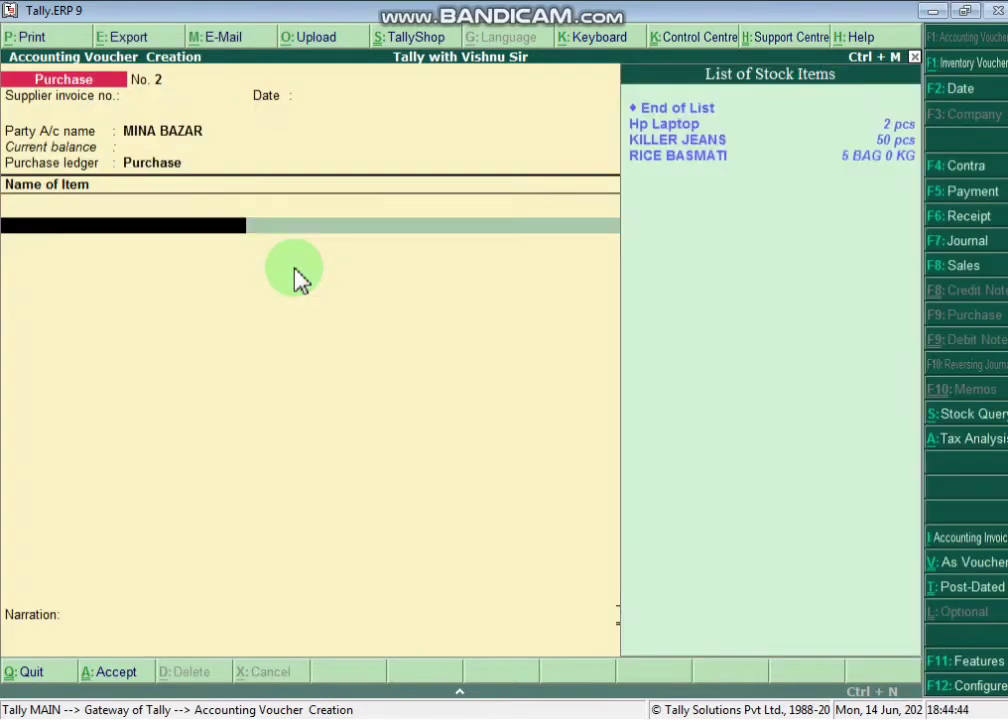
- Add Hp Laptop: 2 pcs at 35,000.00 with a 1.5% discount
{"action": "key", "text": "Down"}
{"action": "key", "text": "Return"}
{"action": "type", "text": "2"}
{"action": "key", "text": "Return"}
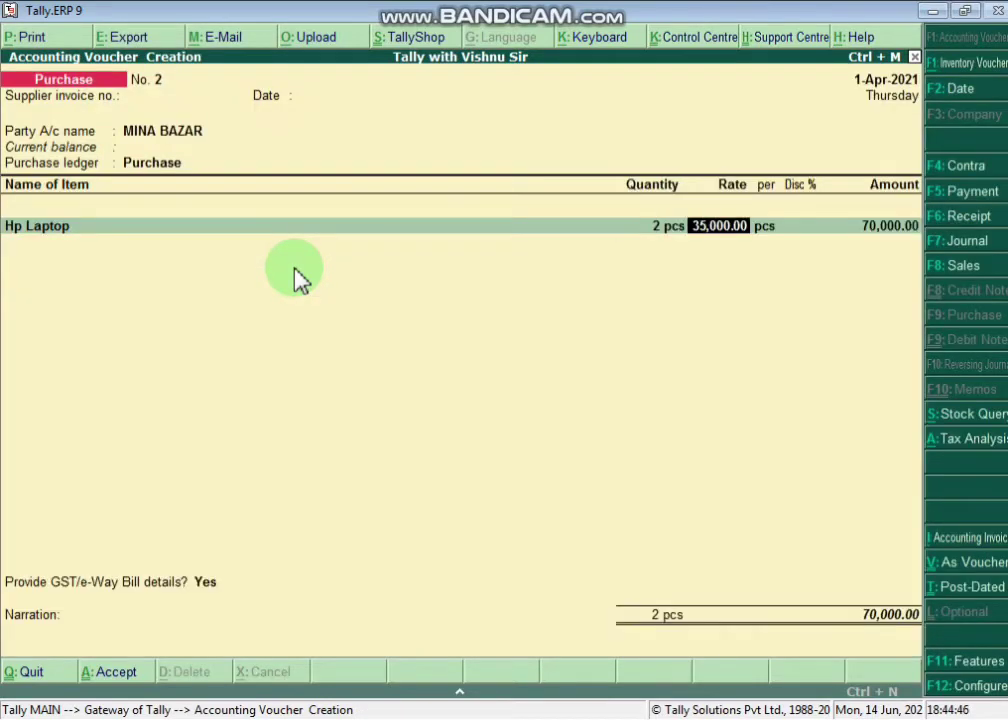
{"action": "key", "text": "Return"}
{"action": "key", "text": "Return"}
{"action": "type", "text": "1.5"}
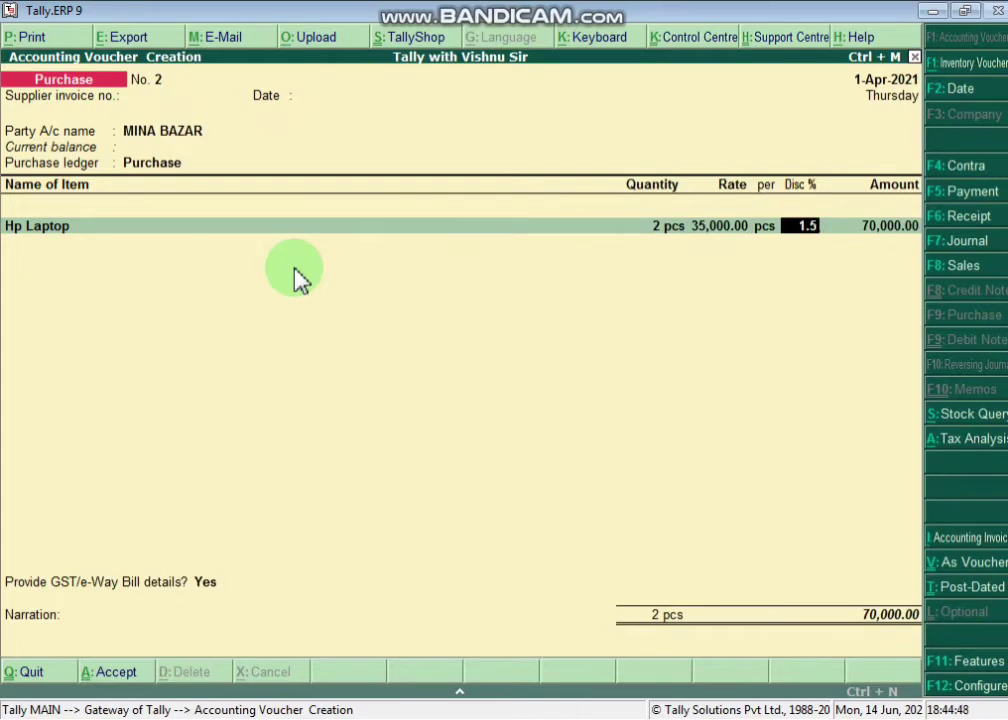
{"action": "key", "text": "Return"}
- Add KILLER JEANS: 50 pcs at 1,999.00 with a 2% discount
{"action": "key", "text": "Down"}
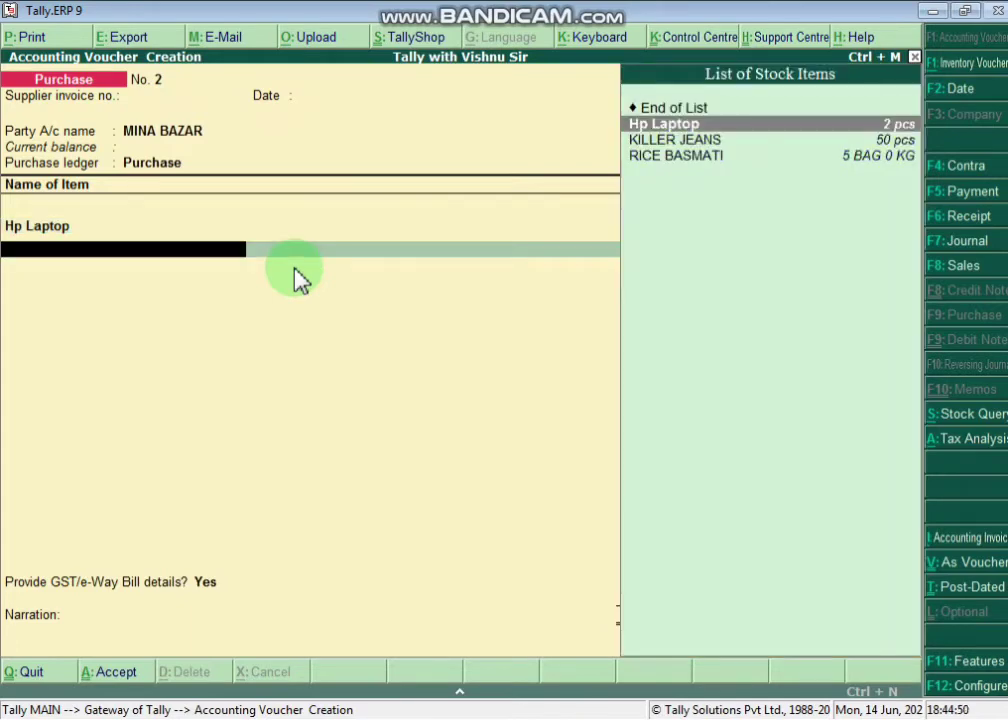
{"action": "key", "text": "Down"}
{"action": "key", "text": "Return"}
{"action": "type", "text": "50"}
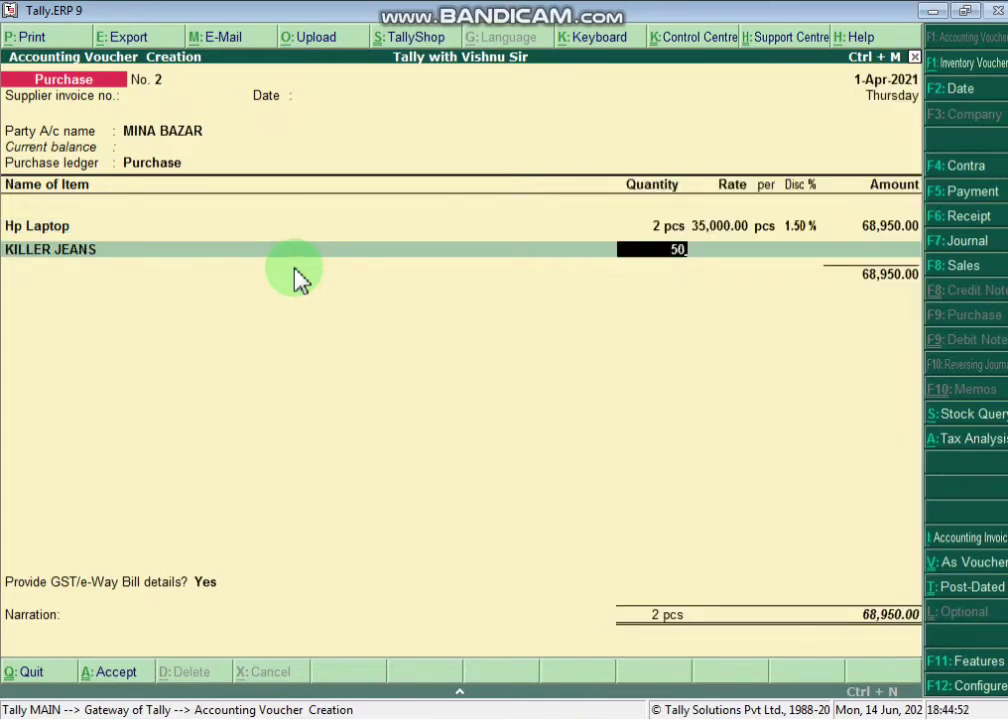
{"action": "key", "text": "Return"}
{"action": "key", "text": "Return"}
{"action": "key", "text": "Return"}
{"action": "type", "text": "2"}
{"action": "key", "text": "Return"}
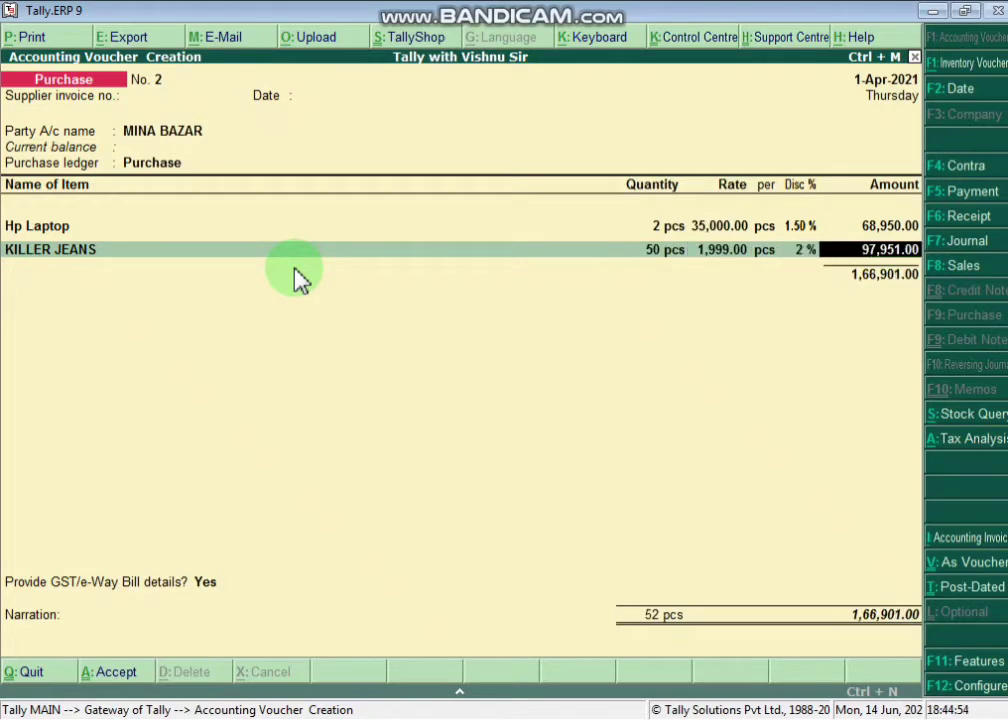
{"action": "key", "text": "Return"}
{"action": "key", "text": "Down"}
{"action": "key", "text": "Down"}
{"action": "key", "text": "Down"}
- Add RICE BASMATI: 5 bags at 2,000.00 with a 2% discount, then end the item list
{"action": "key", "text": "Return"}
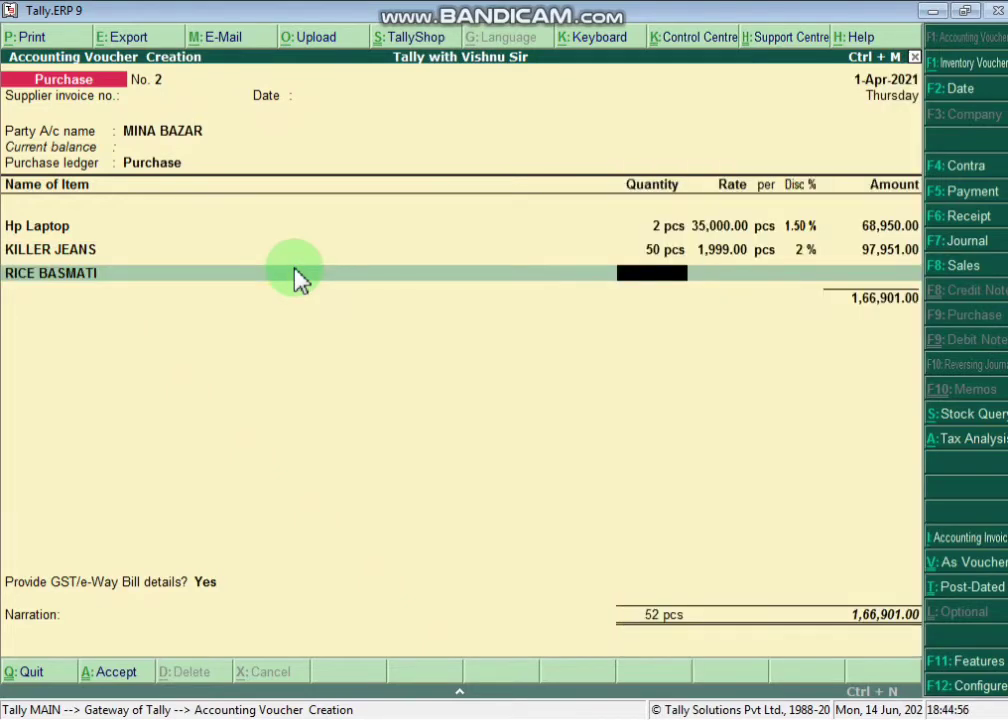
{"action": "type", "text": "5"}
{"action": "key", "text": "Return"}
{"action": "key", "text": "Return"}
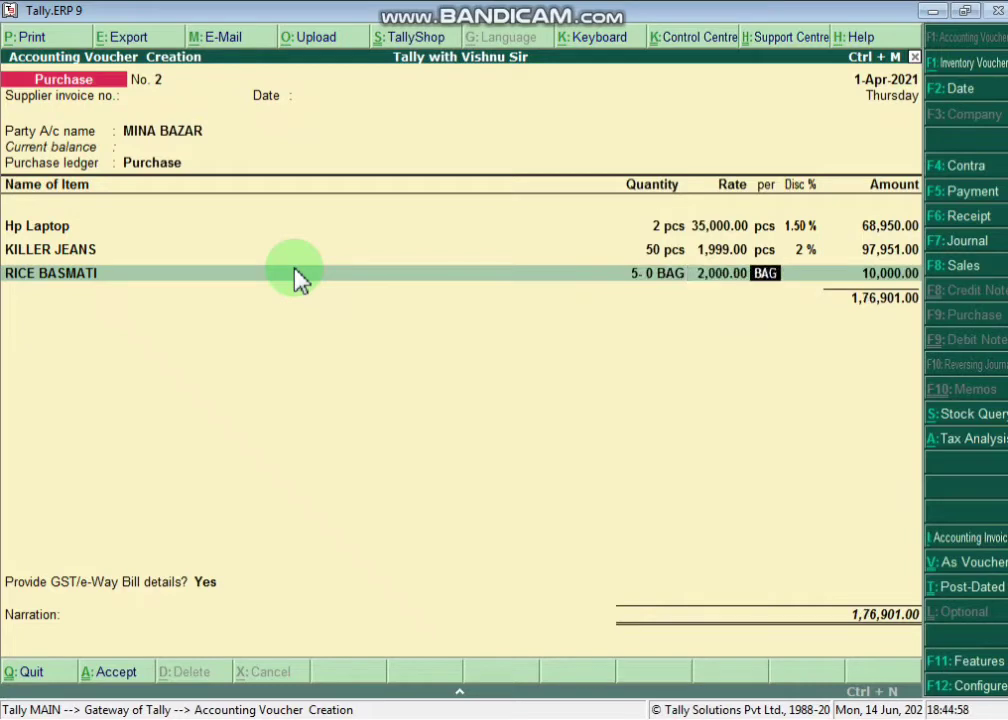
{"action": "key", "text": "Return"}
{"action": "type", "text": "5"}
{"action": "key", "text": "Return"}
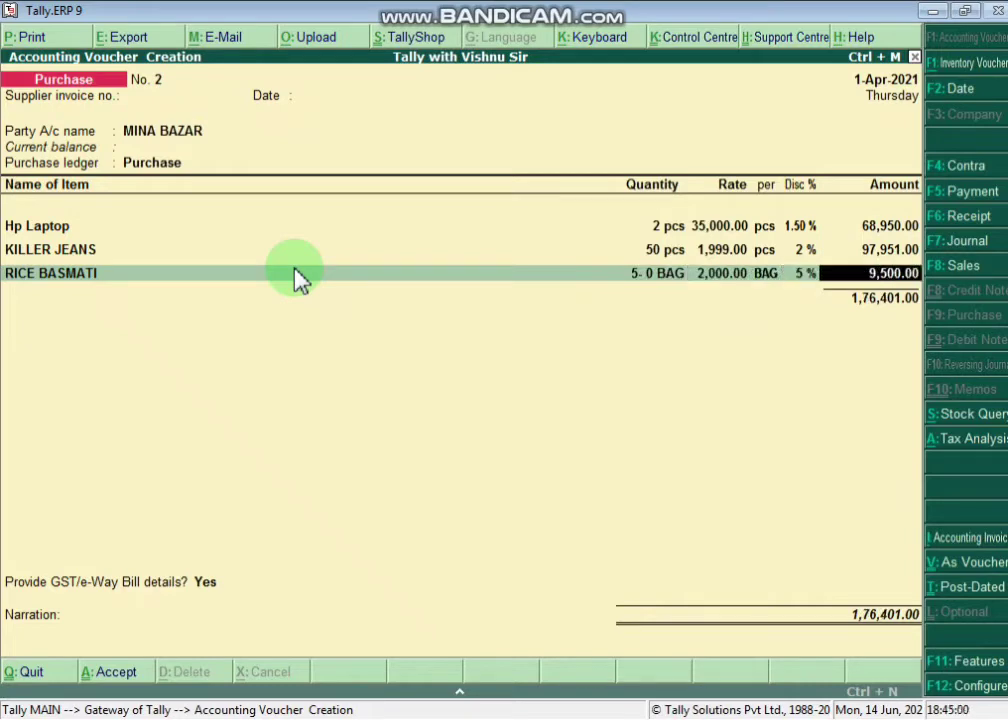
{"action": "key", "text": "BackSpace"}
{"action": "type", "text": "2"}
{"action": "key", "text": "Return"}
{"action": "key", "text": "Return"}
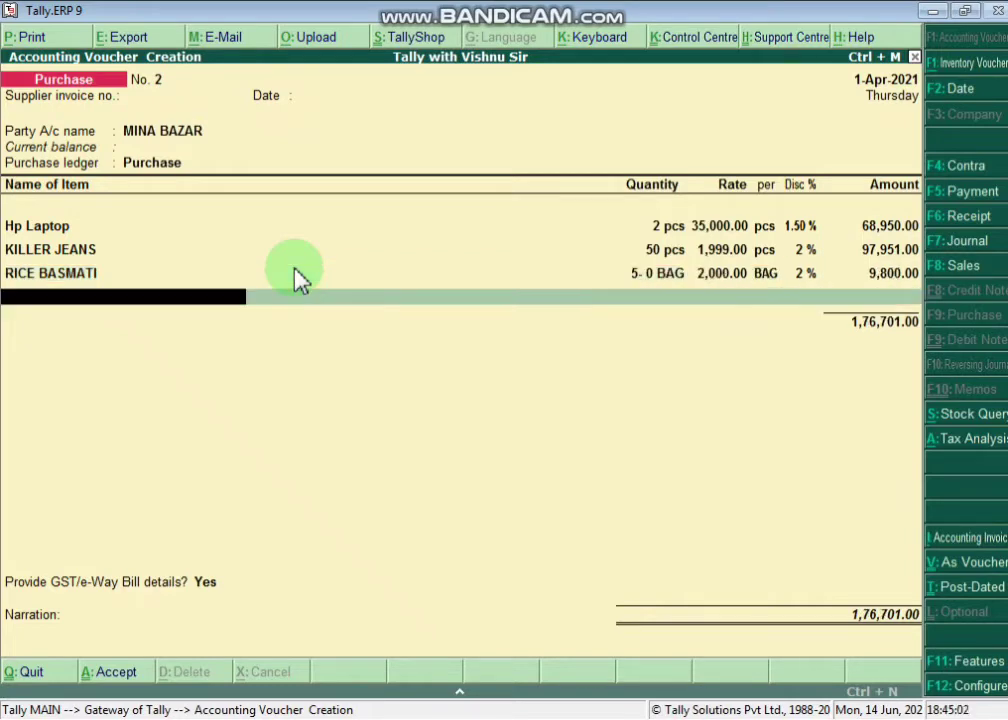
{"action": "key", "text": "Return"}
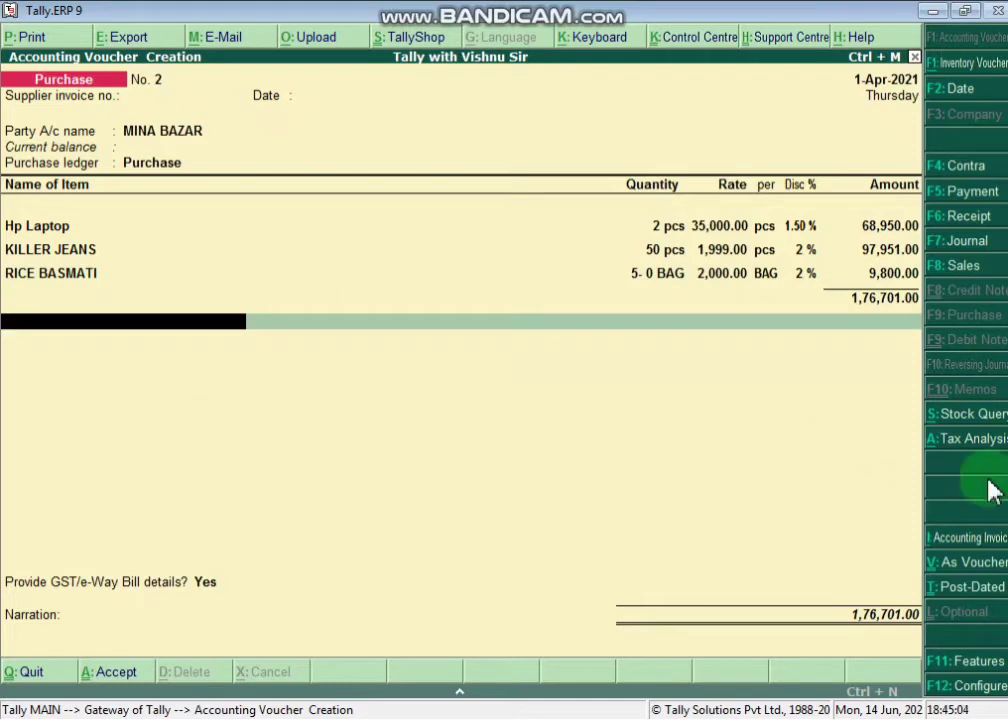
{"action": "left_click", "coordinate": [955, 439]}
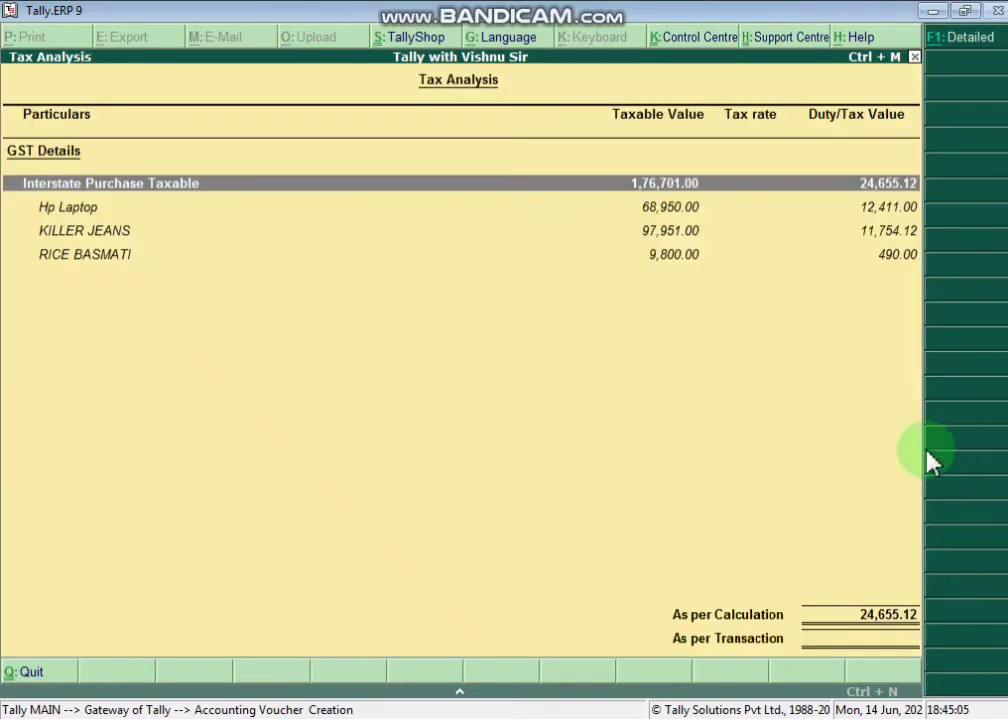
{"action": "left_click", "coordinate": [868, 210]}
{"action": "left_click", "coordinate": [884, 256]}
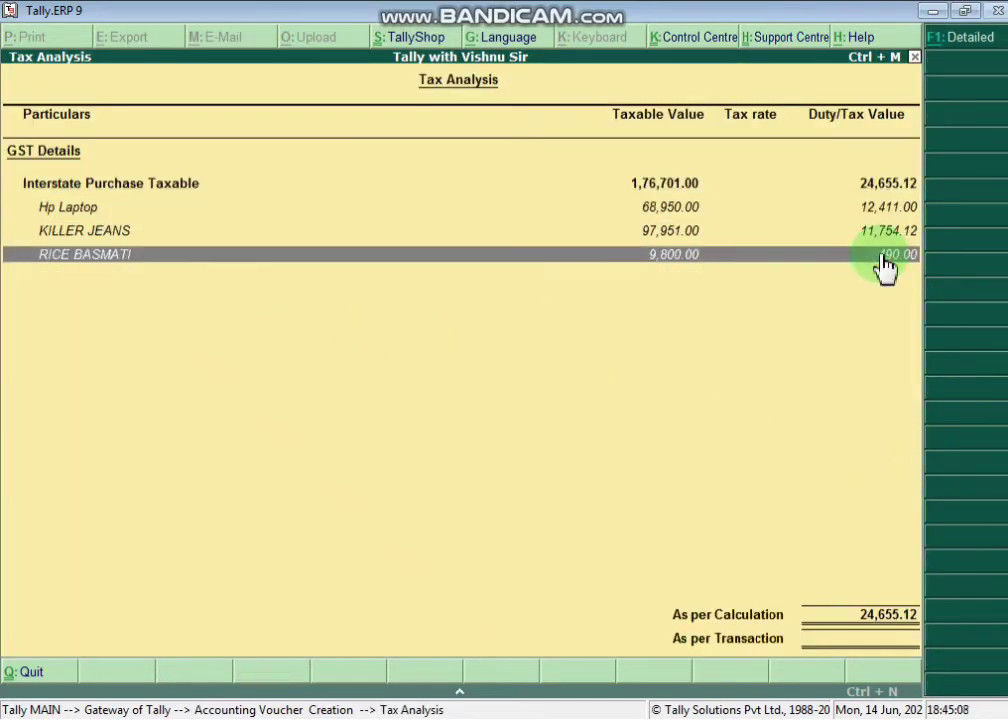
{"action": "left_click", "coordinate": [966, 38]}
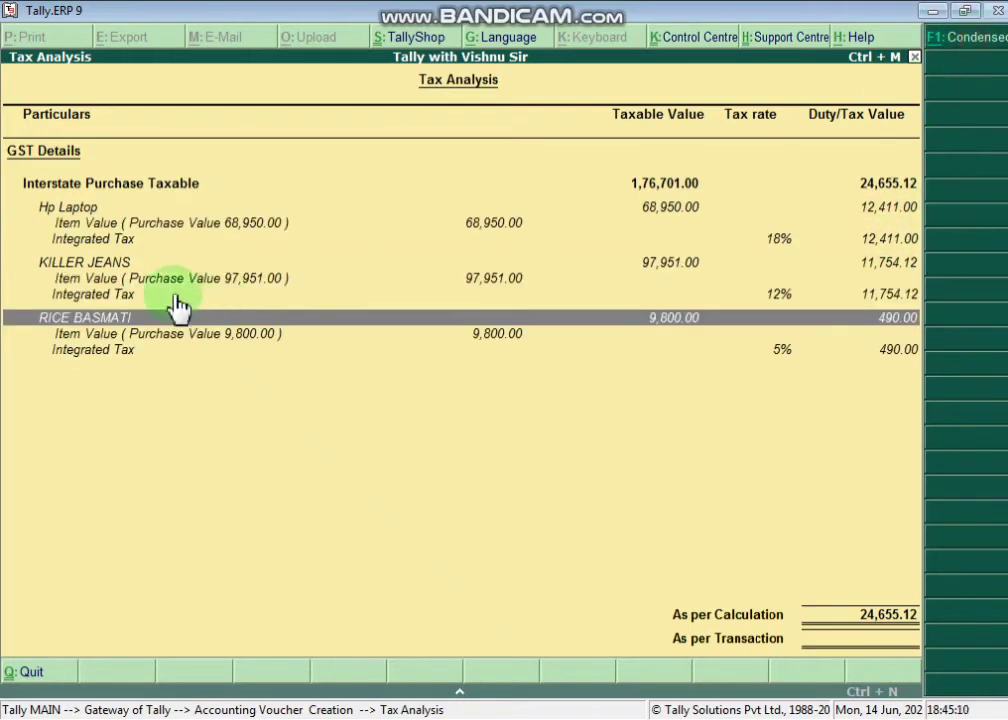
{"action": "left_click", "coordinate": [86, 242]}
{"action": "left_click", "coordinate": [769, 298]}
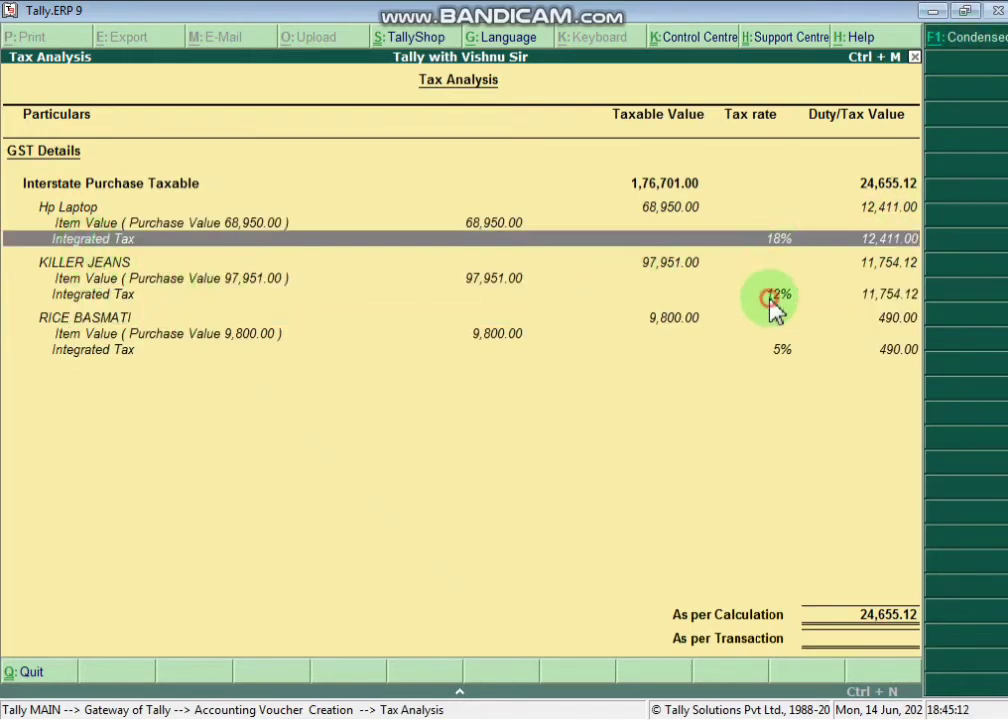
{"action": "left_click", "coordinate": [876, 352]}
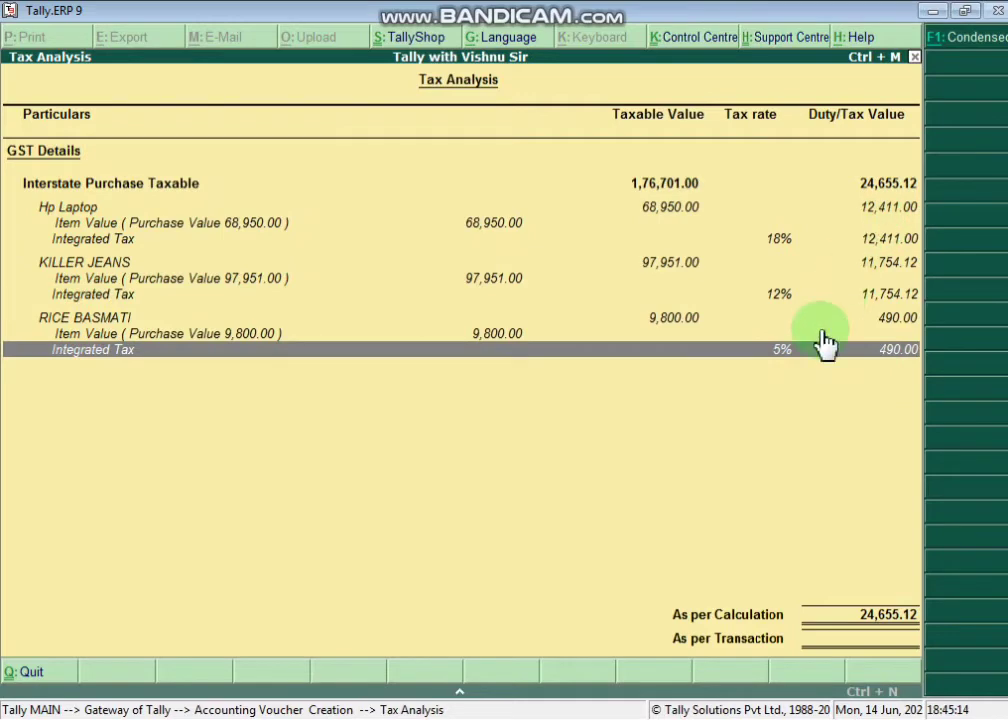
{"action": "key", "text": "Escape"}
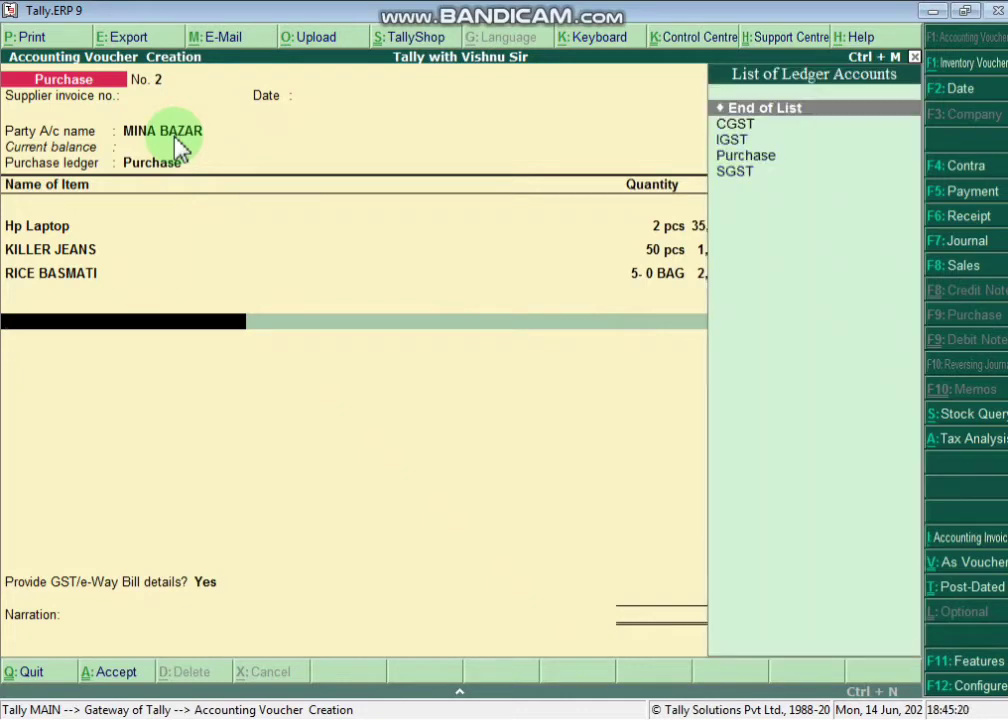
- Add a tax line below the items using the IGST ledger
{"action": "key", "text": "Down"}
{"action": "key", "text": "Return"}
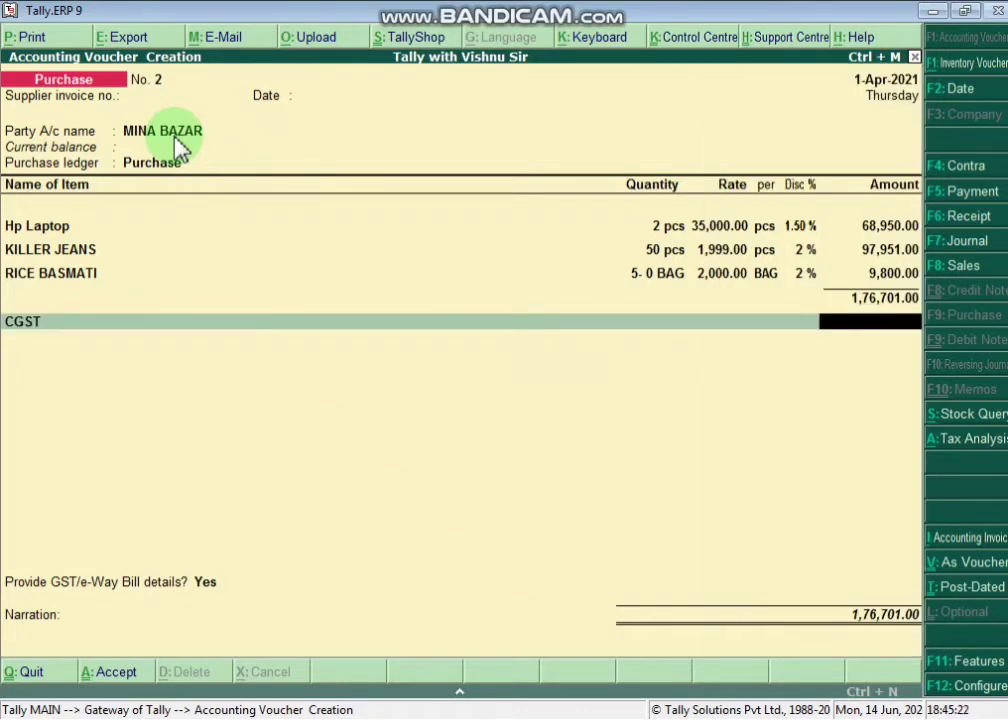
{"action": "key", "text": "BackSpace"}
{"action": "key", "text": "Down"}
{"action": "key", "text": "Down"}
{"action": "key", "text": "Down"}
{"action": "key", "text": "Return"}
{"action": "key", "text": "BackSpace"}
{"action": "key", "text": "Up"}
{"action": "key", "text": "Return"}
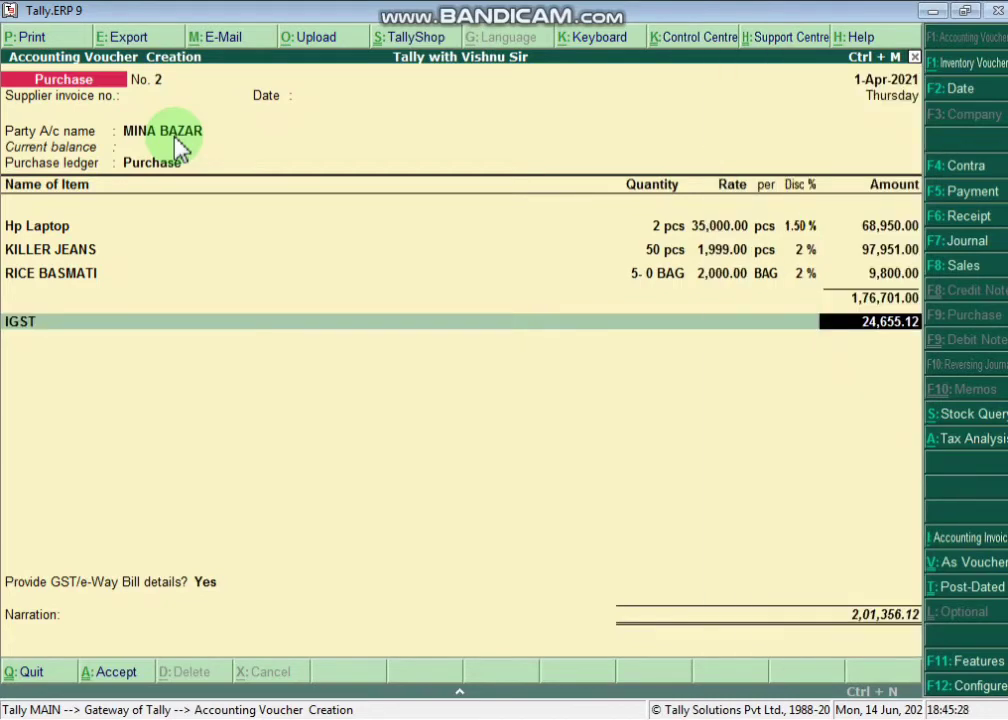
- Accept IGST of 24,655.12, pass the GST/e-Way Bill details, and save the 2,01,356.12 voucher
{"action": "key", "text": "Return"}
{"action": "key", "text": "Return"}
{"action": "key", "text": "Return"}
{"action": "key", "text": "Return"}
{"action": "key", "text": "Return"}
{"action": "key", "text": "Return"}
{"action": "key", "text": "Return"}
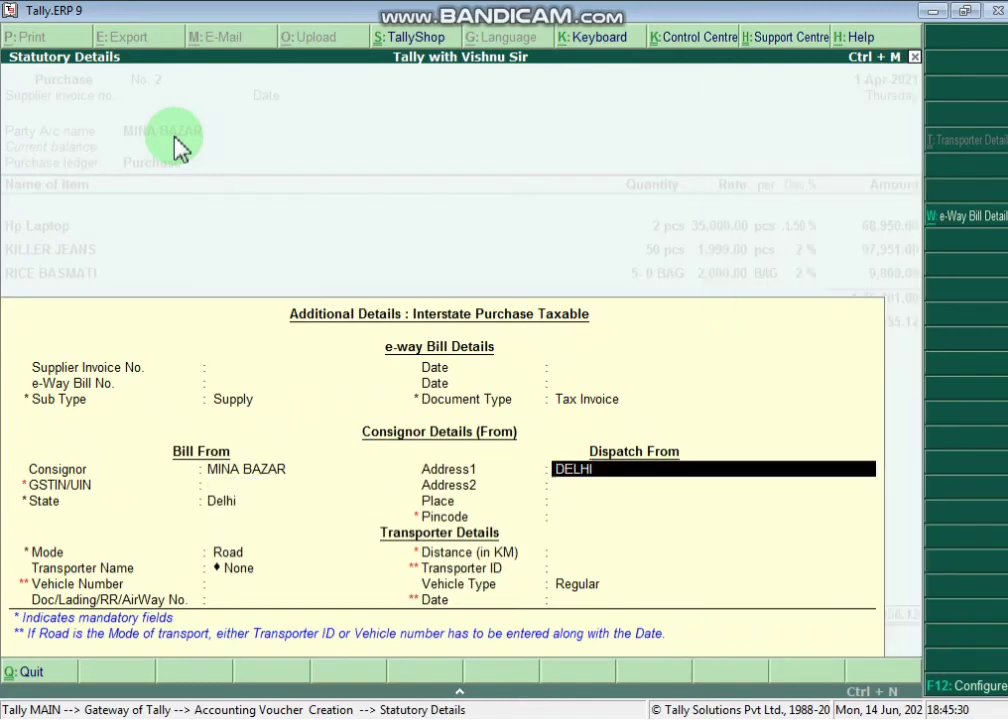
{"action": "key", "text": "Return"}
{"action": "key", "text": "Return"}
{"action": "key", "text": "Return"}
{"action": "key", "text": "Return"}
{"action": "key", "text": "Return"}
{"action": "key", "text": "Return"}
{"action": "key", "text": "Return"}
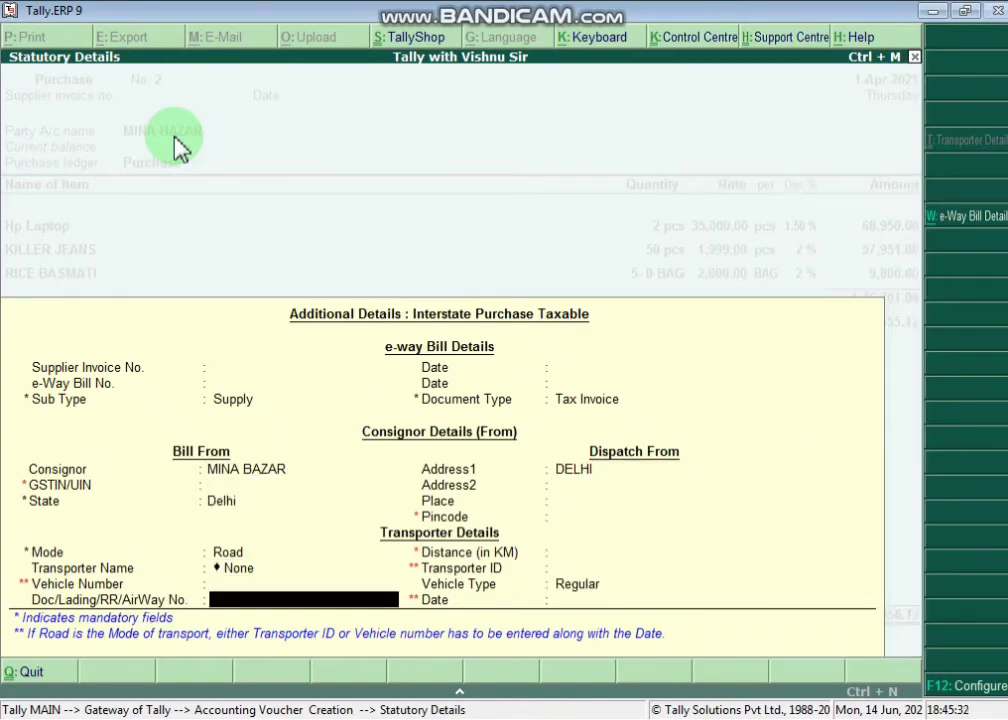
{"action": "key", "text": "Return"}
{"action": "key", "text": "Return"}
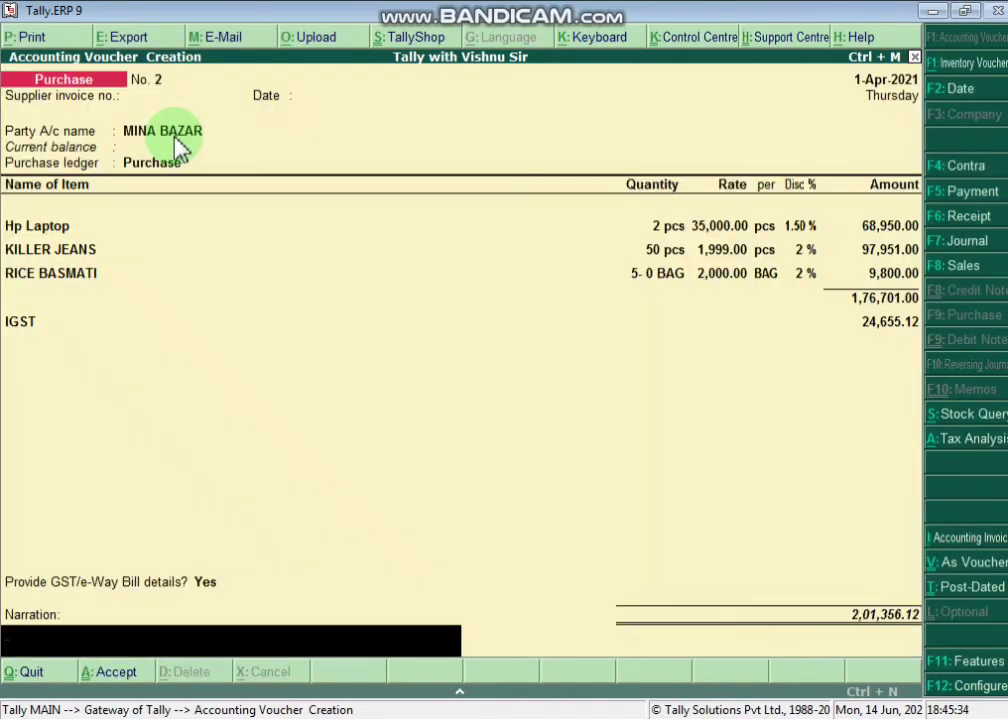
{"action": "key", "text": "Return"}
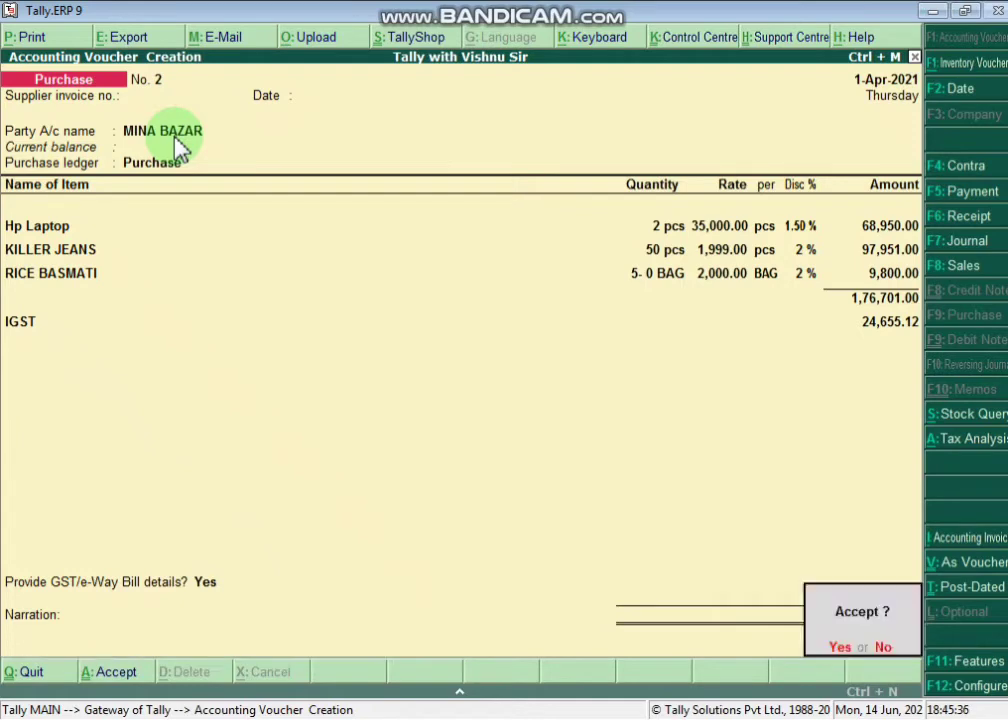
{"action": "key", "text": "Return"}
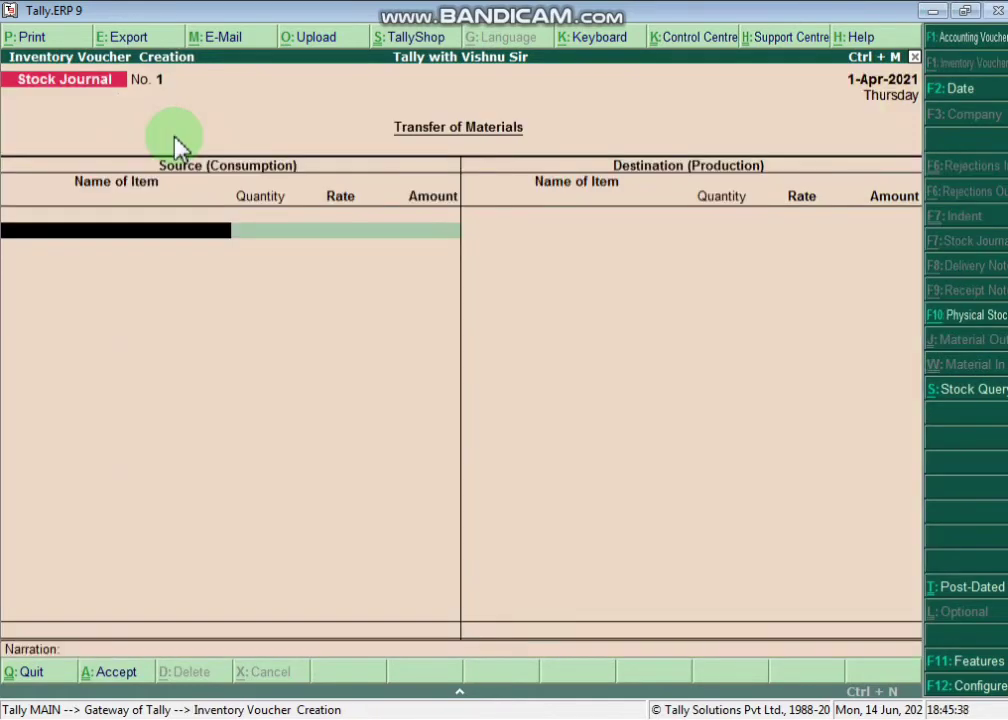
{"action": "key", "text": "alt+Tab"}
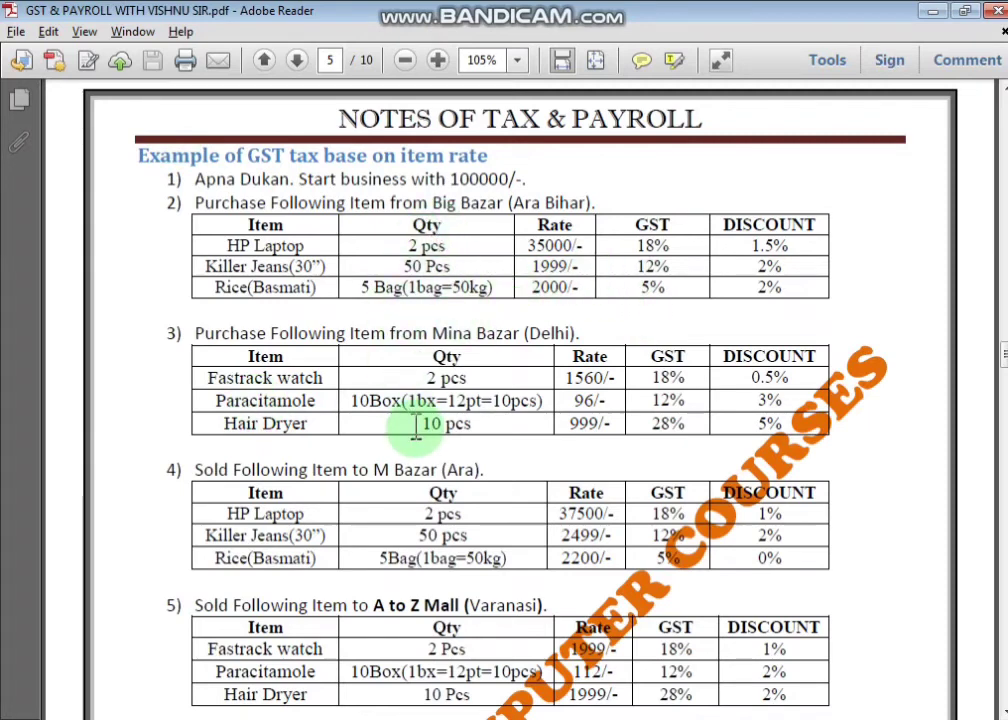
- Scroll page 5 of the notes to show the Mina Bazar (Delhi) item tables with GST rates
{"action": "scroll", "coordinate": [416, 425], "scroll_direction": "down", "scroll_amount": 1}
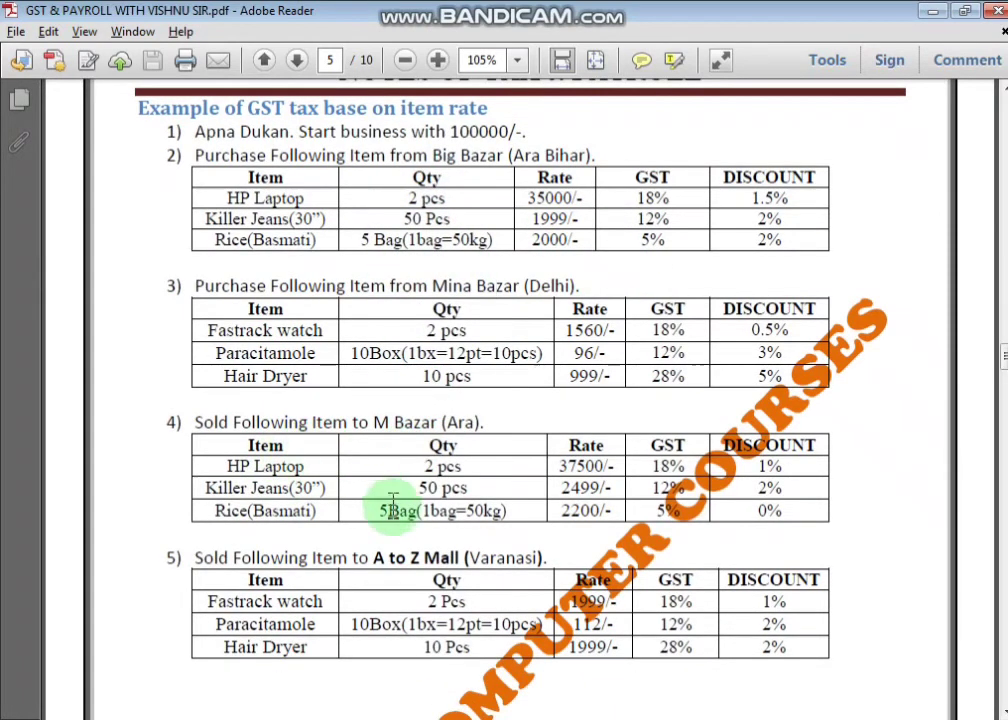
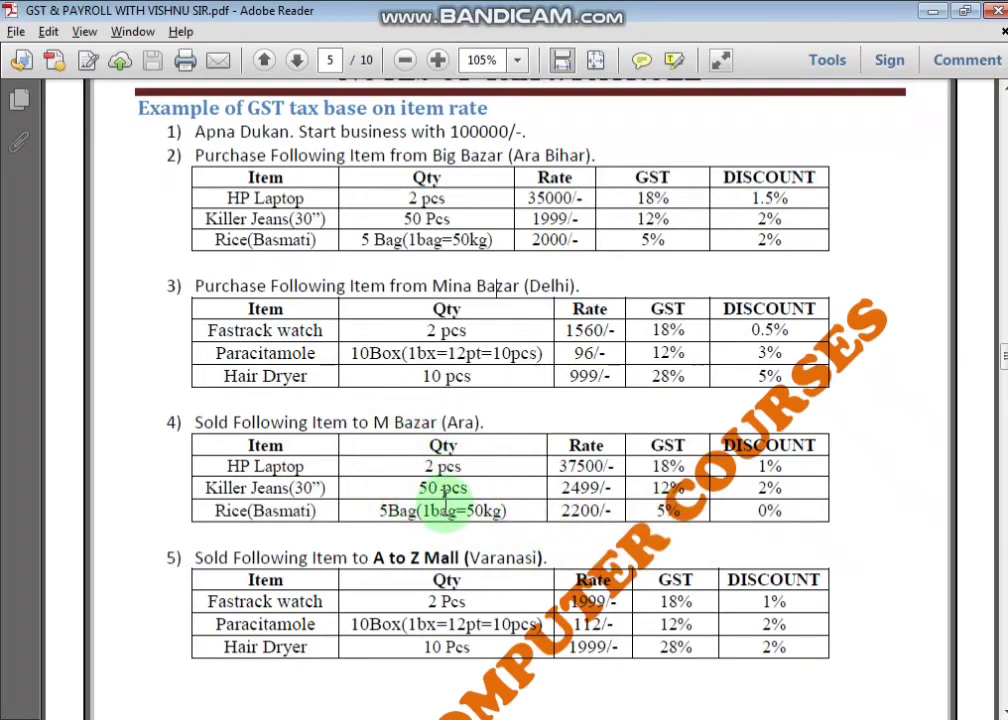
- Start a new Sales voucher in Tally and highlight buyer 'M Bazar (Ara' in item 4 of the PDF
{"action": "key", "text": "alt+Tab"}
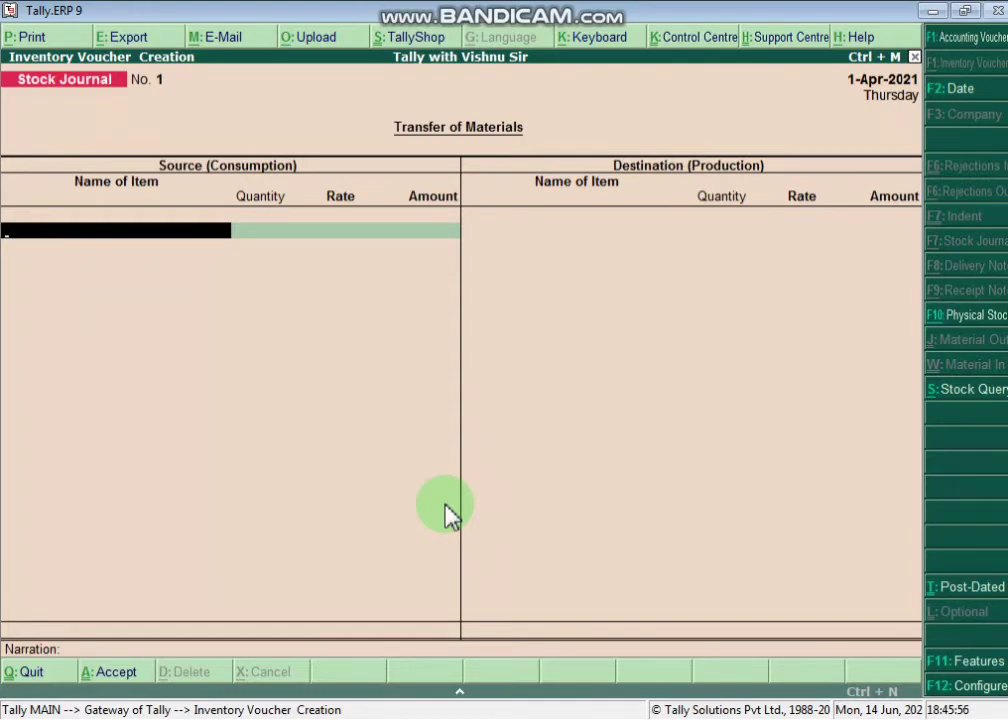
{"action": "key", "text": "F8"}
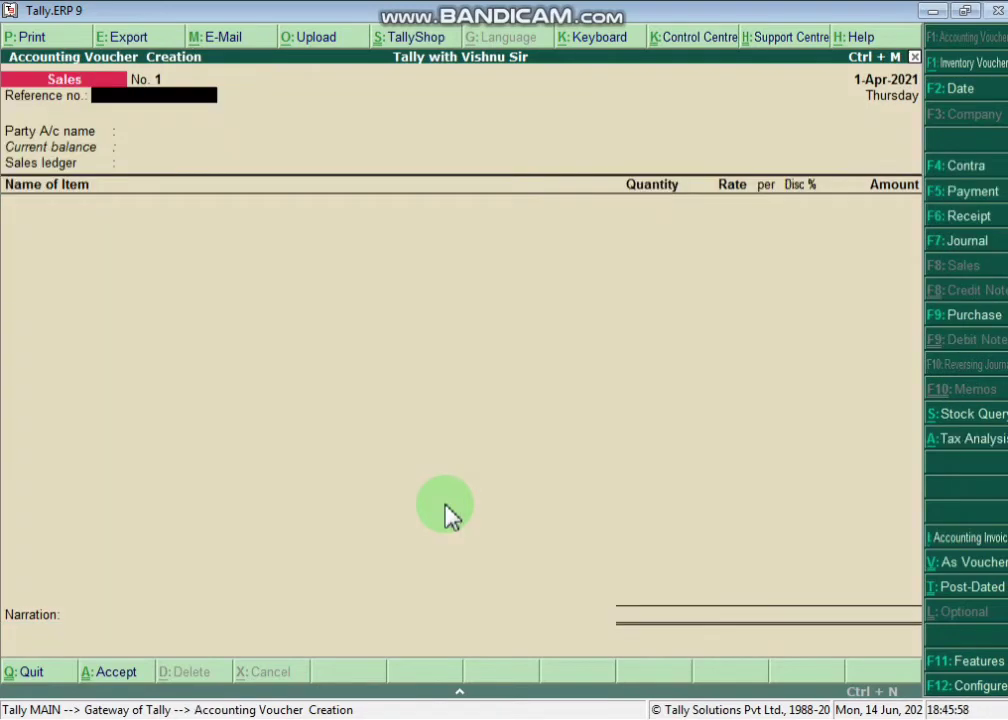
{"action": "key", "text": "Return"}
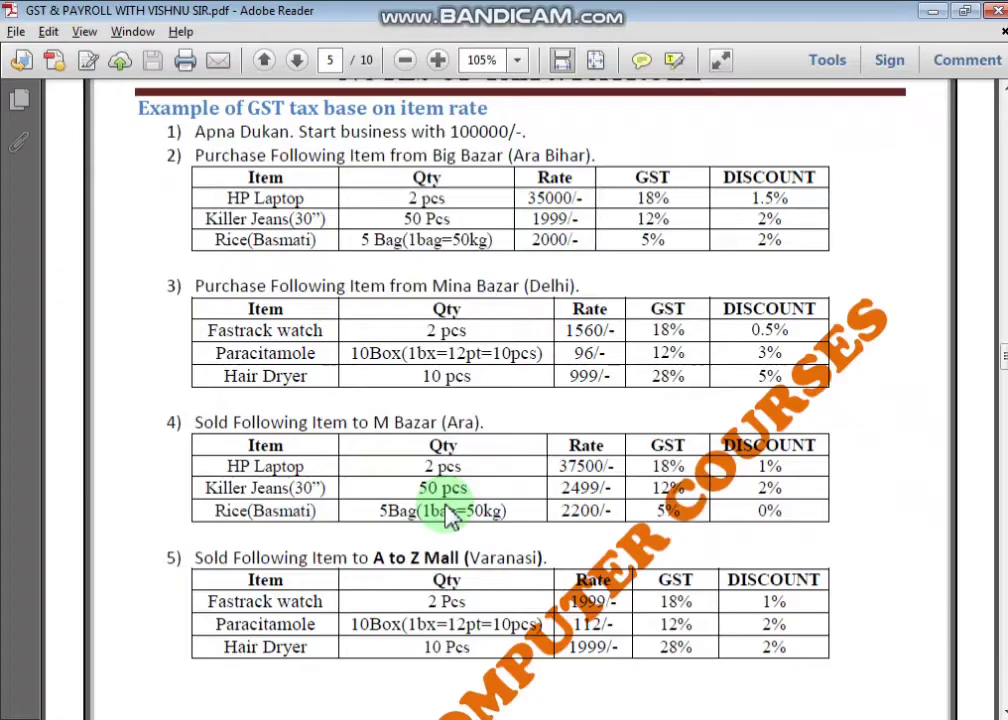
{"action": "key", "text": "alt+Tab"}
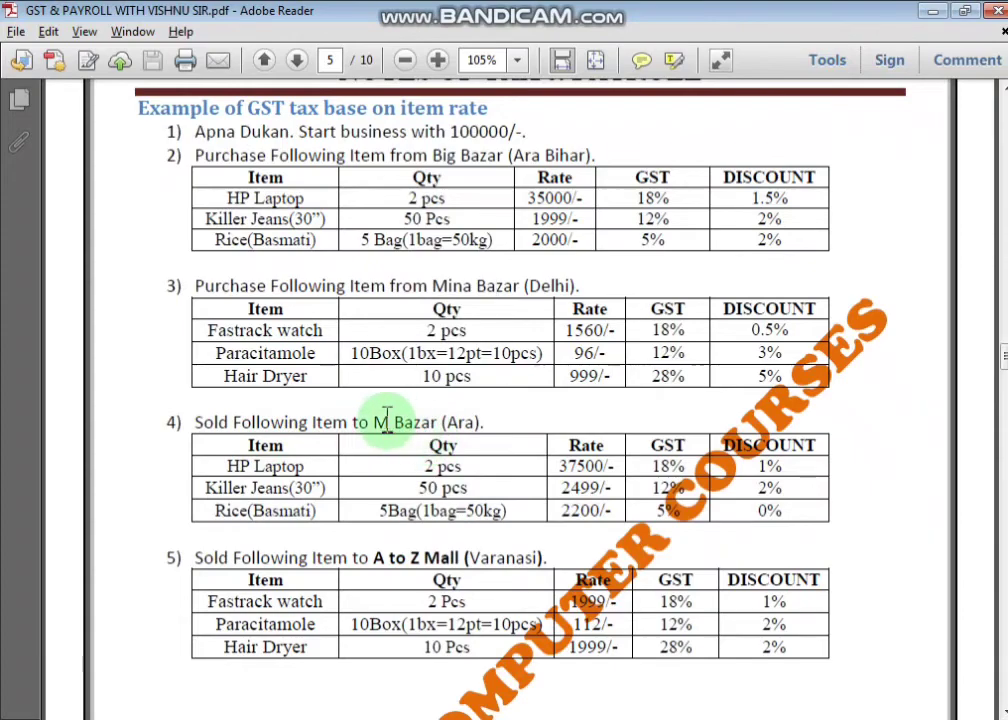
{"action": "left_click_drag", "start_coordinate": [374, 422], "coordinate": [479, 439]}
- Create party ledger M BAZAR under Sundry Debtors with state Bihar
{"action": "key", "text": "alt+Tab"}
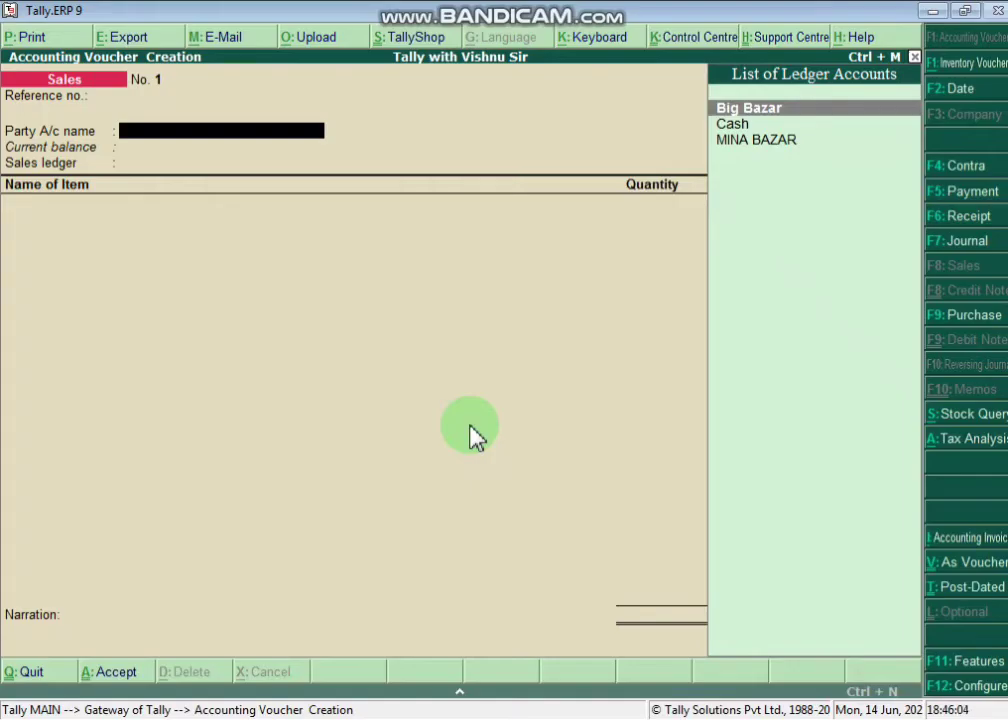
{"action": "type", "text": "M"}
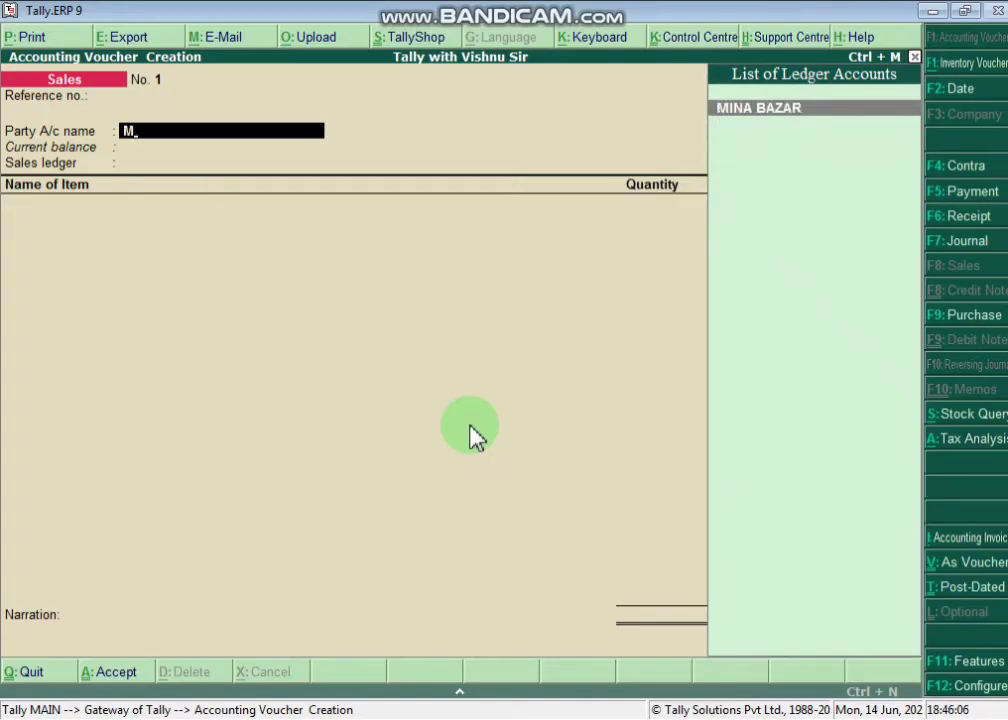
{"action": "key", "text": "BackSpace"}
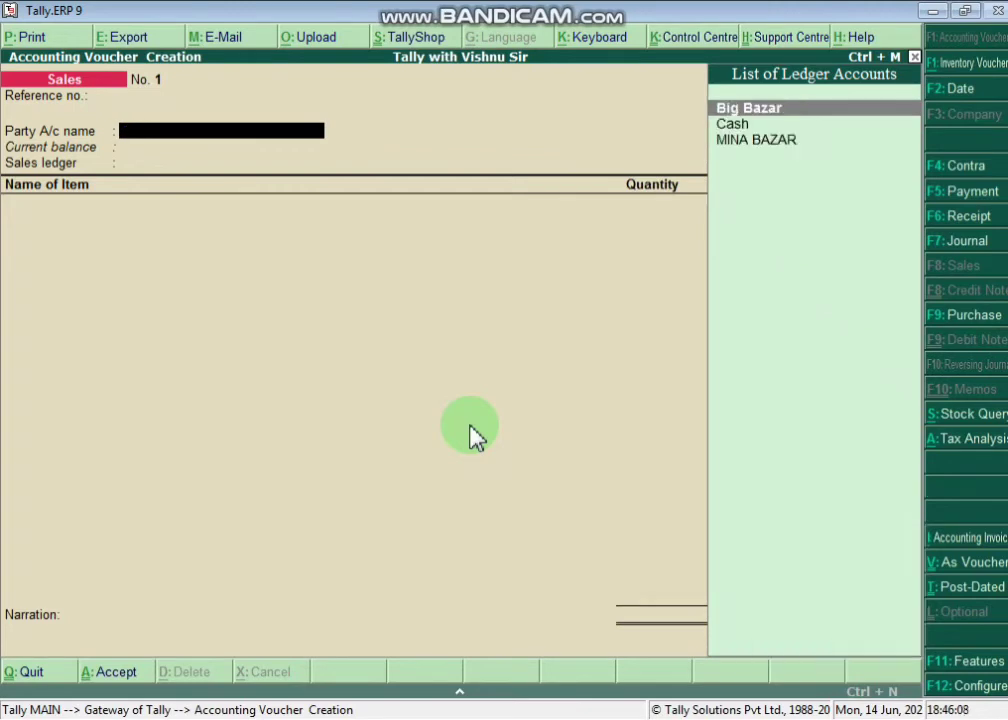
{"action": "key", "text": "alt+c"}
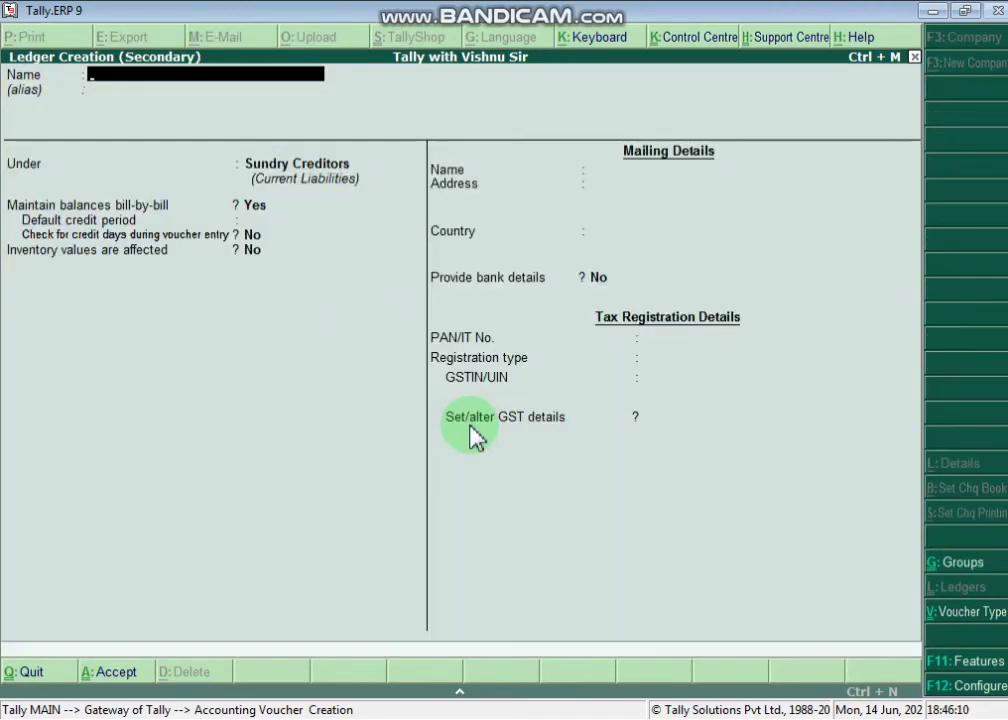
{"action": "type", "text": "M BAZAR"}
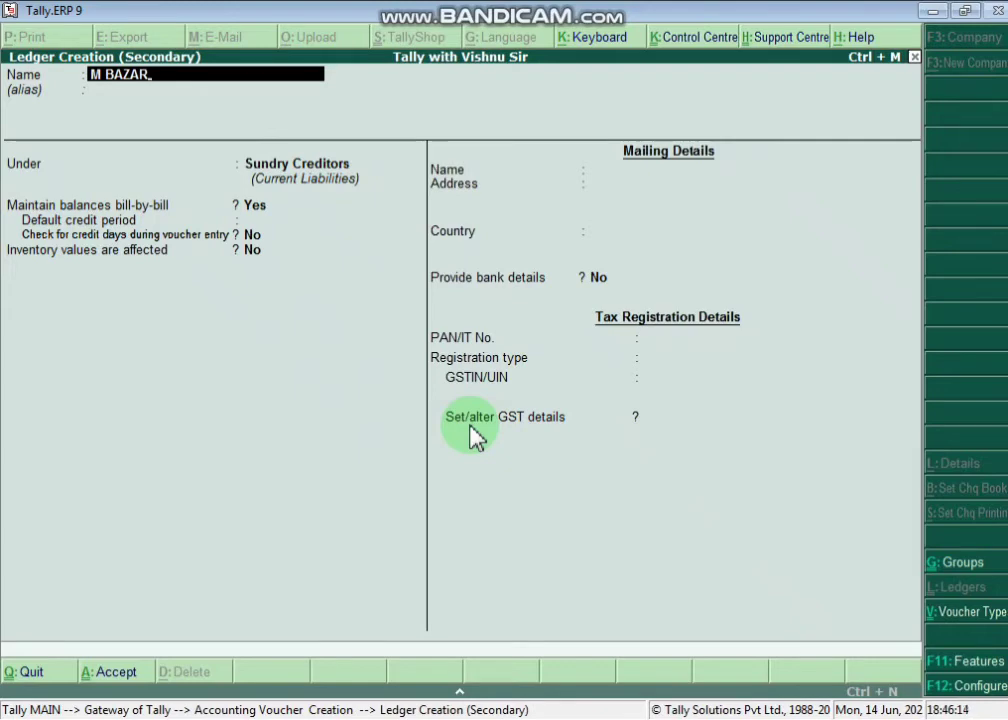
{"action": "key", "text": "Return"}
{"action": "key", "text": "Return"}
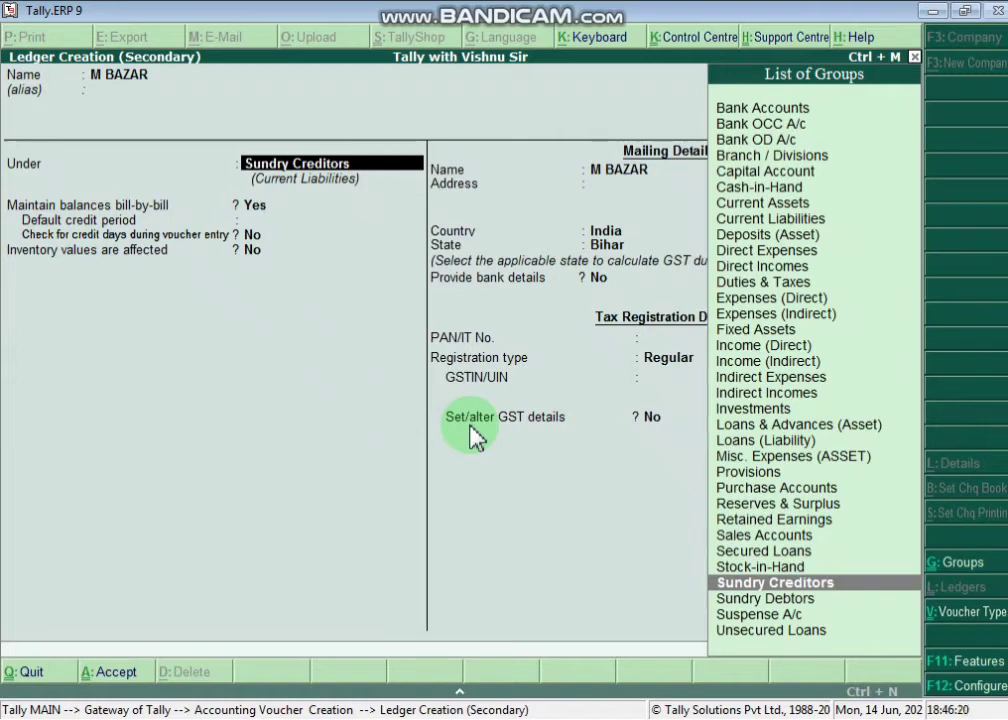
{"action": "key", "text": "Down"}
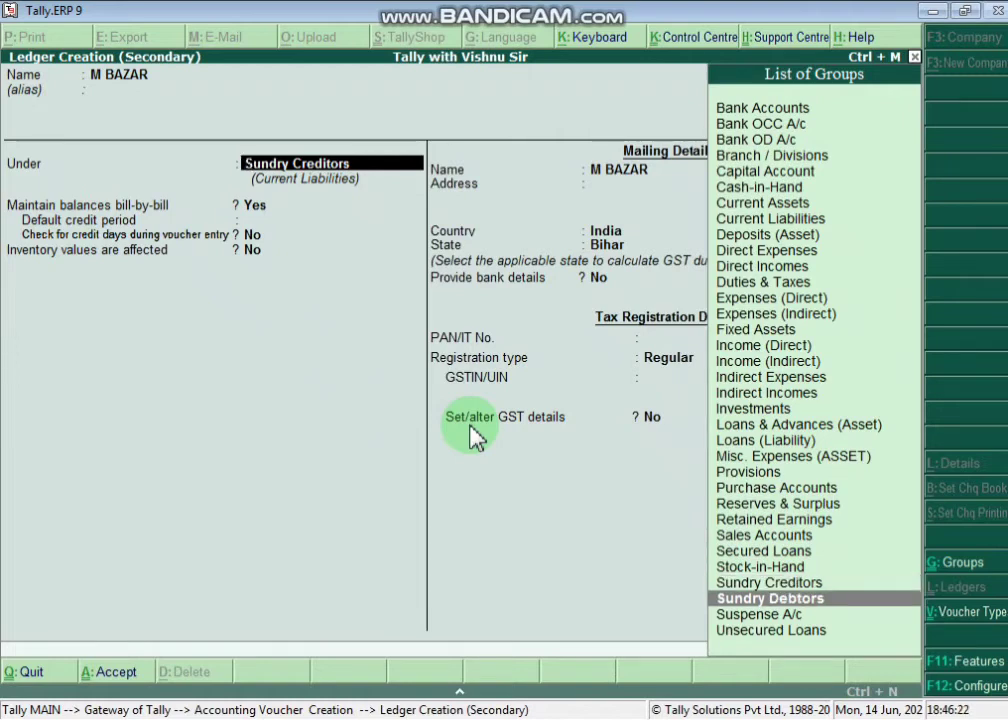
{"action": "key", "text": "Return"}
{"action": "key", "text": "Return"}
{"action": "key", "text": "Return"}
{"action": "key", "text": "Return"}
{"action": "key", "text": "Return"}
{"action": "key", "text": "Return"}
{"action": "key", "text": "Return"}
{"action": "key", "text": "Return"}
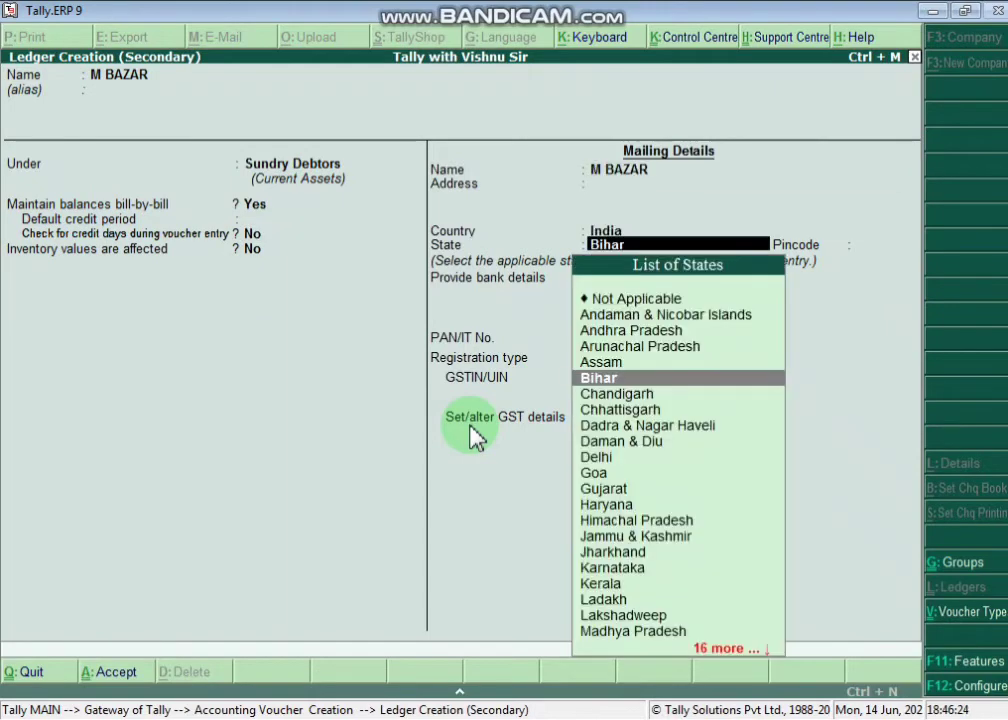
{"action": "key", "text": "Return"}
{"action": "key", "text": "Return"}
{"action": "key", "text": "Return"}
{"action": "key", "text": "Return"}
{"action": "key", "text": "Return"}
{"action": "key", "text": "Return"}
{"action": "key", "text": "Return"}
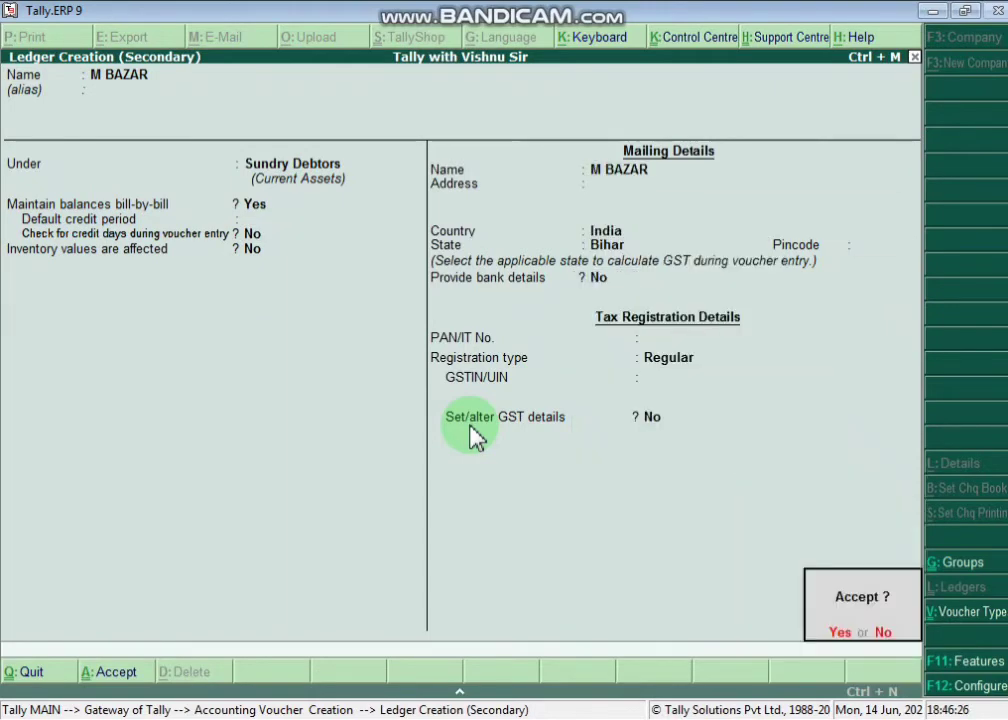
{"action": "key", "text": "Return"}
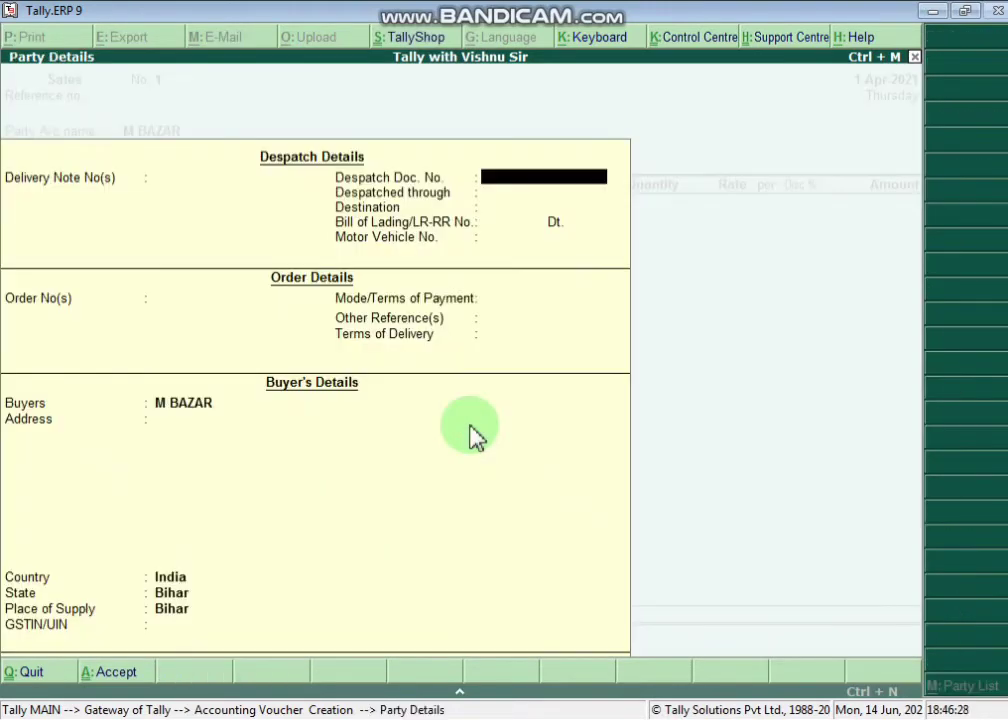
- Enter ARA as M BAZAR's address in Party Details and return to the voucher
{"action": "key", "text": "Return"}
{"action": "key", "text": "Return"}
{"action": "key", "text": "Return"}
{"action": "key", "text": "Return"}
{"action": "key", "text": "Return"}
{"action": "key", "text": "Return"}
{"action": "key", "text": "Return"}
{"action": "key", "text": "Return"}
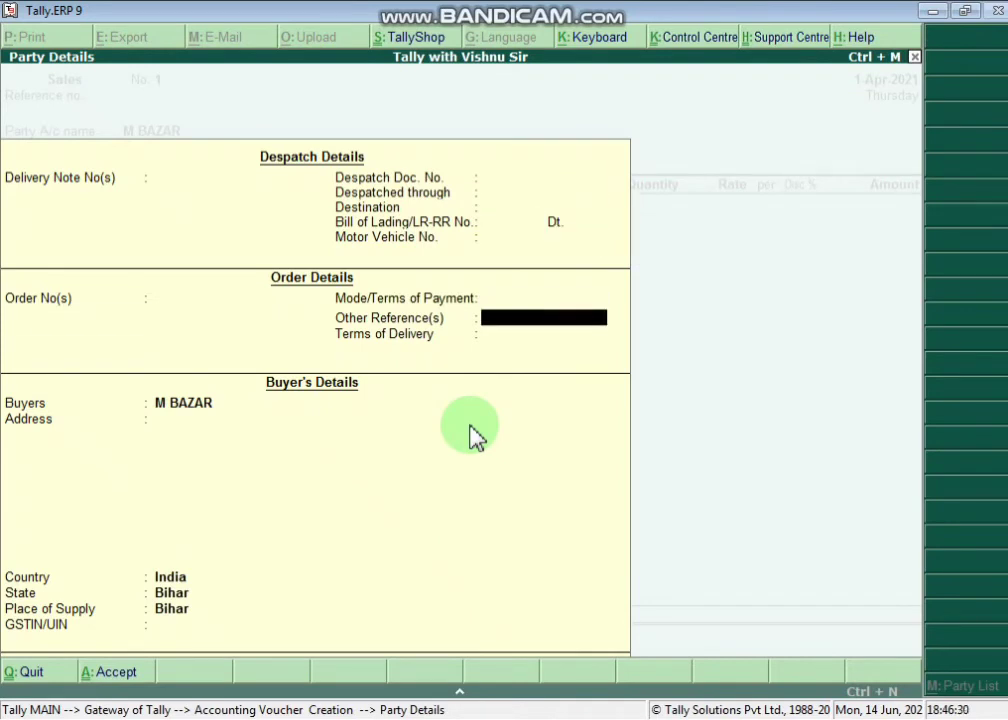
{"action": "key", "text": "Return"}
{"action": "key", "text": "Return"}
{"action": "key", "text": "Return"}
{"action": "type", "text": "AERA"}
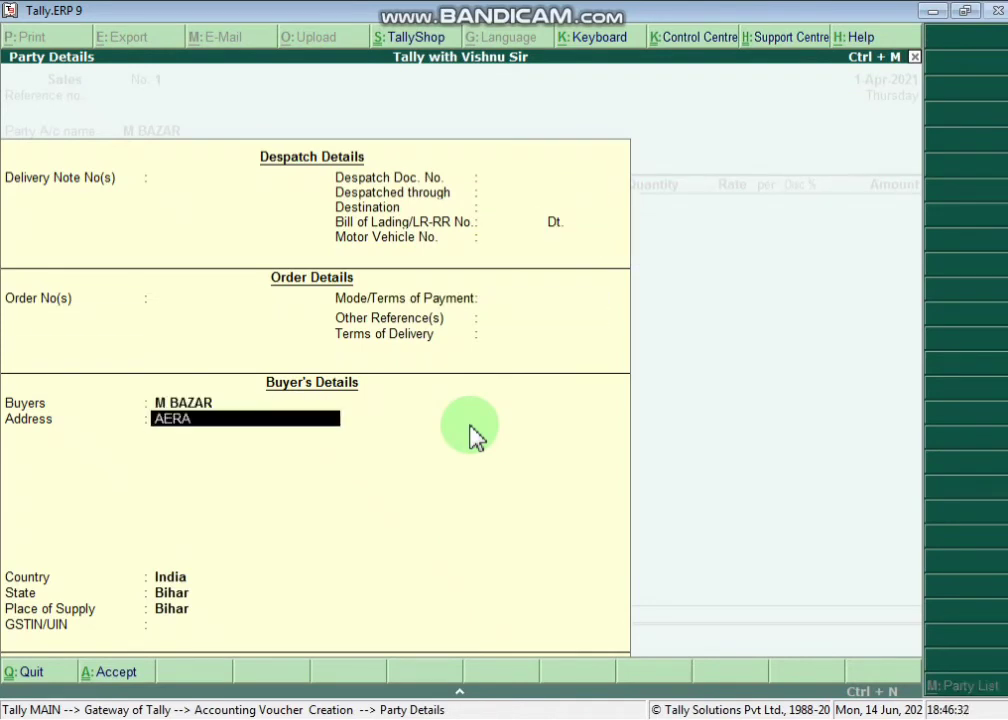
{"action": "key", "text": "BackSpace"}
{"action": "key", "text": "BackSpace"}
{"action": "key", "text": "BackSpace"}
{"action": "type", "text": "RA"}
{"action": "key", "text": "Return"}
{"action": "key", "text": "Return"}
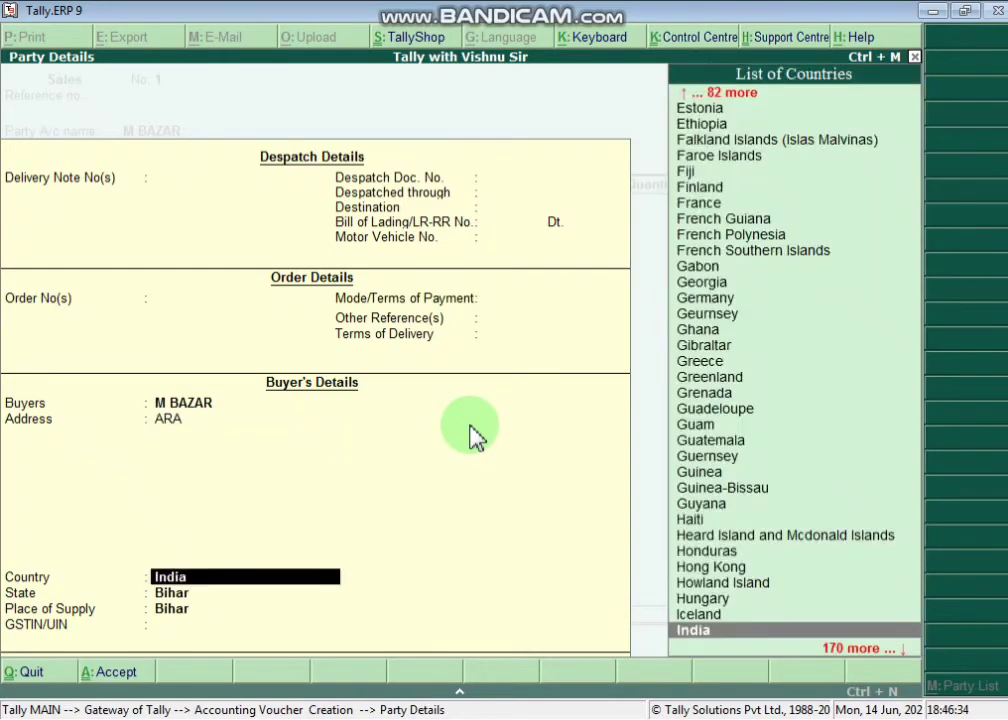
{"action": "key", "text": "Return"}
{"action": "key", "text": "Return"}
{"action": "key", "text": "Return"}
{"action": "key", "text": "Return"}
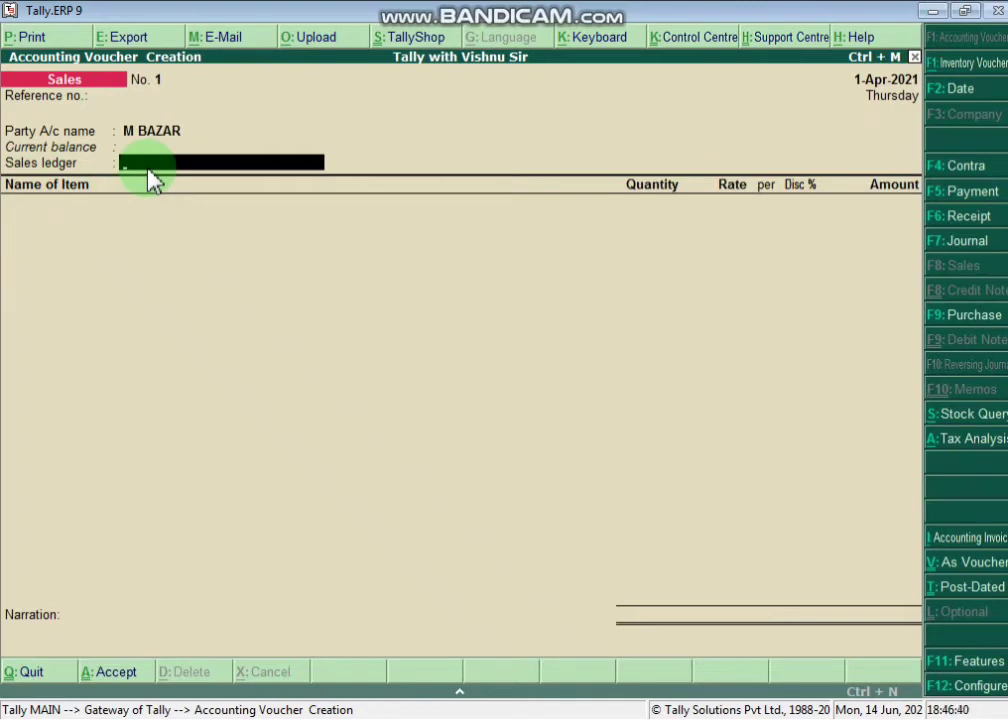
- Create and save ledger SALES under Sales Accounts, GST applicable, supply type Goods
{"action": "key", "text": "alt+c"}
{"action": "type", "text": "SALES"}
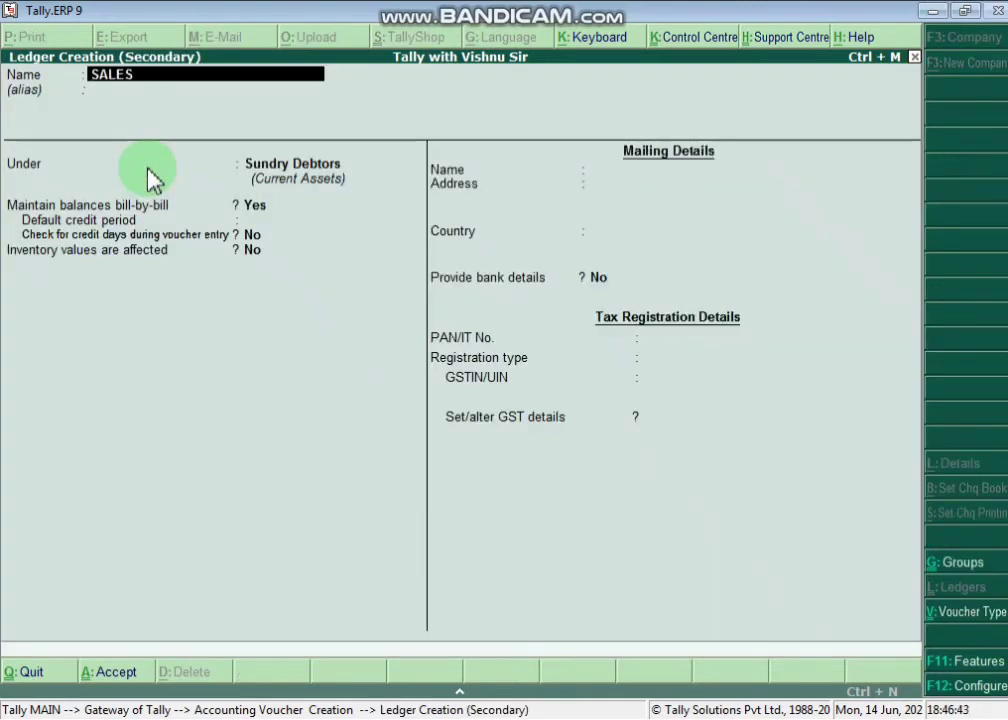
{"action": "key", "text": "Return"}
{"action": "key", "text": "Return"}
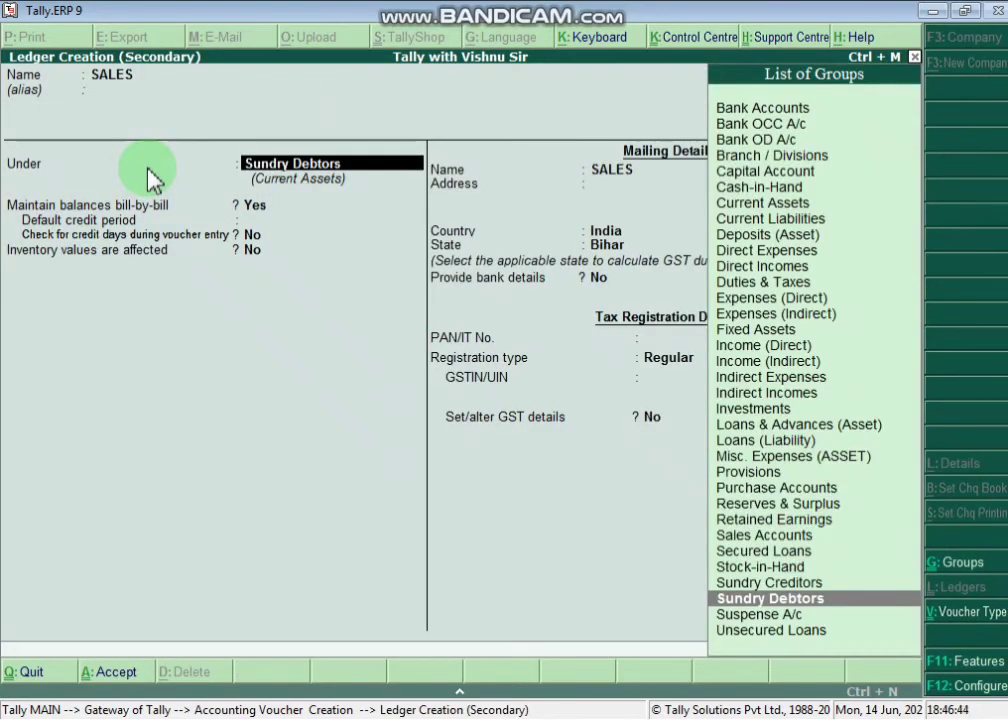
{"action": "type", "text": "SALES"}
{"action": "key", "text": "Return"}
{"action": "key", "text": "Return"}
{"action": "key", "text": "Return"}
{"action": "key", "text": "Return"}
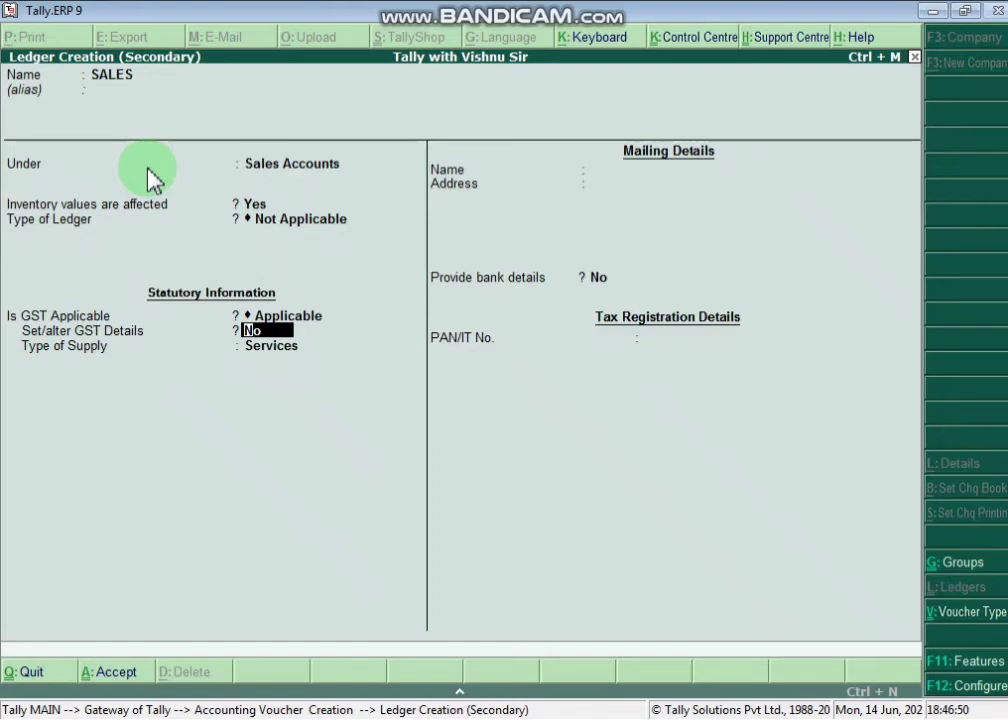
{"action": "key", "text": "alt+Tab"}
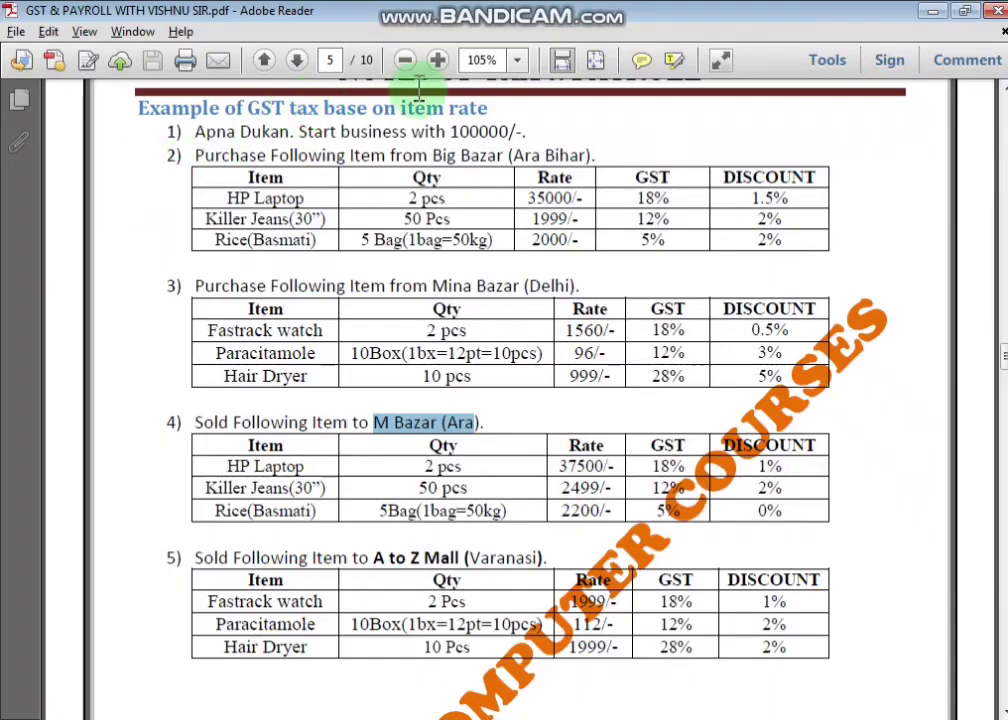
{"action": "key", "text": "alt+Tab"}
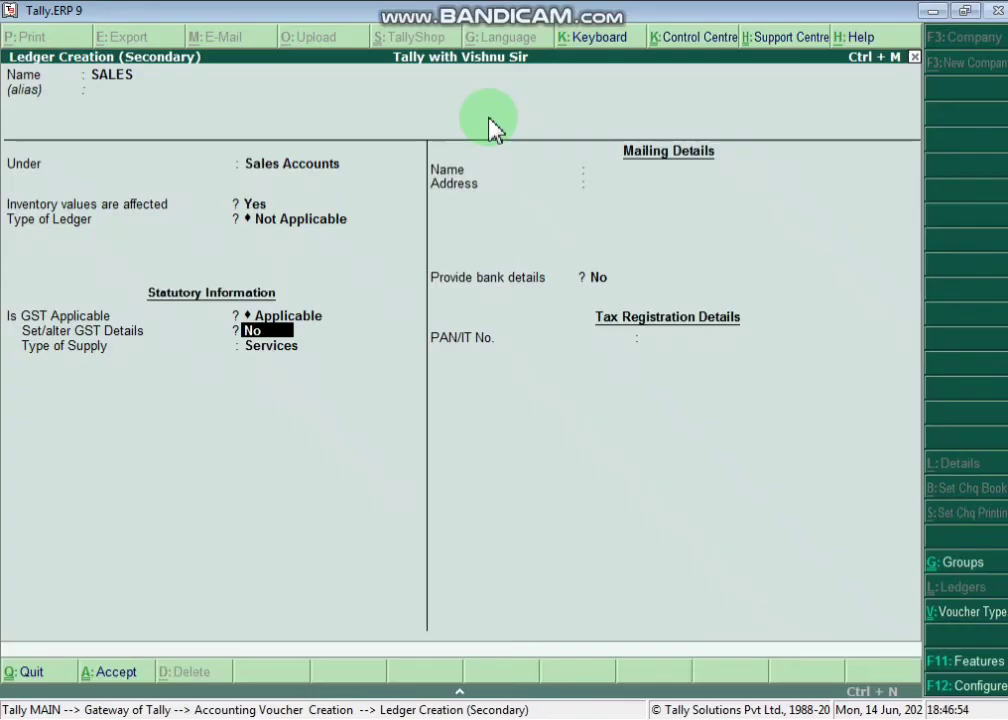
{"action": "key", "text": "Return"}
{"action": "key", "text": "Up"}
{"action": "key", "text": "Return"}
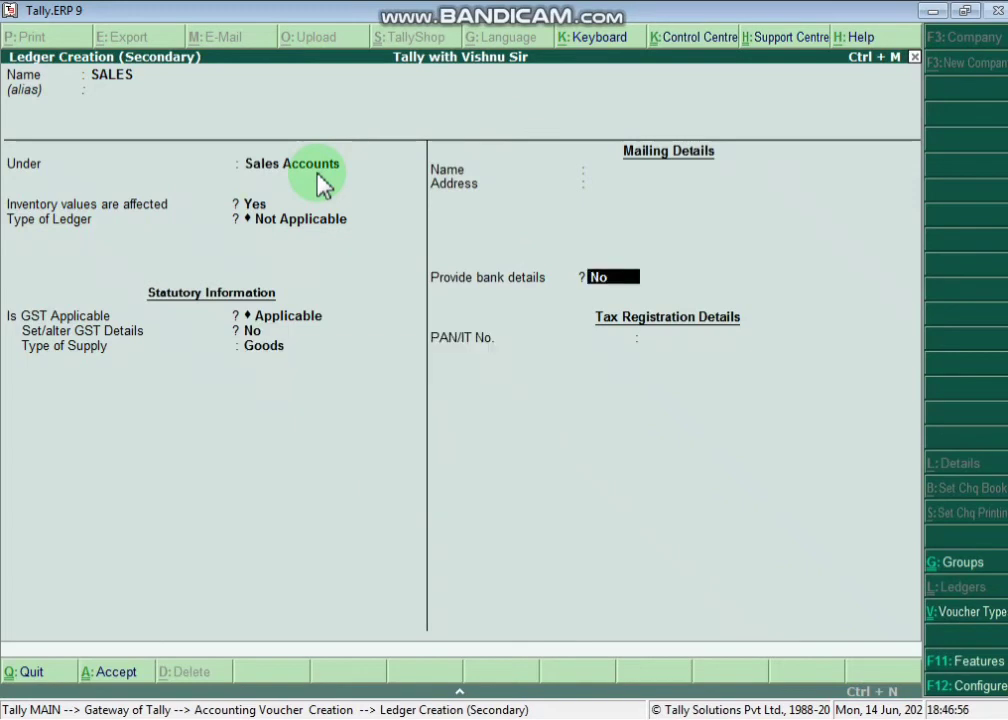
{"action": "key", "text": "Return"}
{"action": "key", "text": "Return"}
{"action": "key", "text": "Return"}
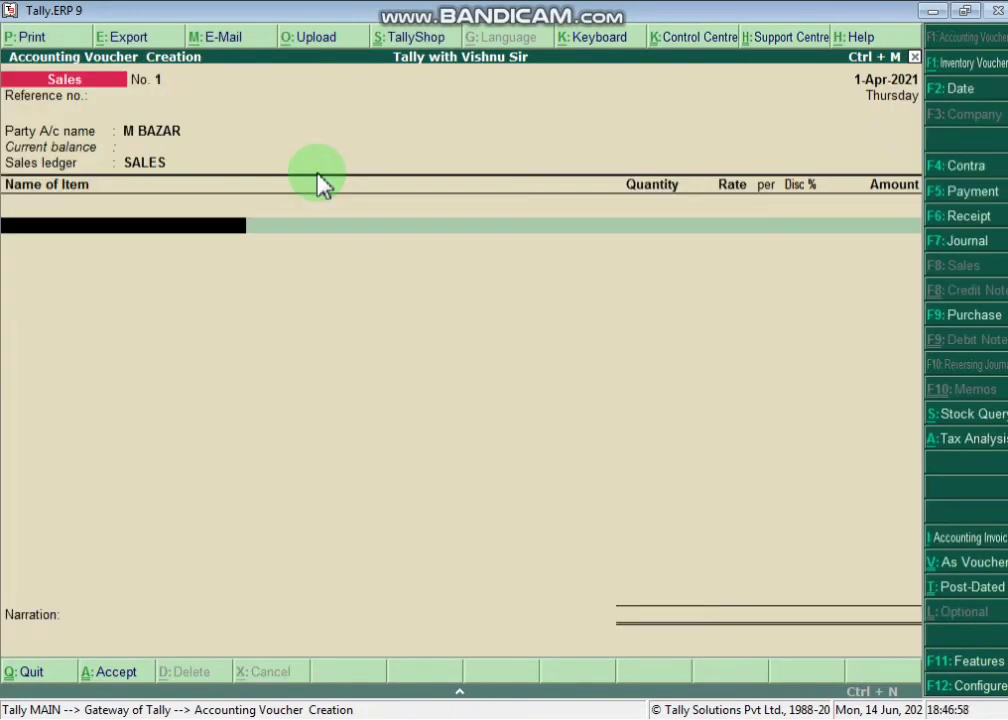
- Bill 2 pcs of Hp Laptop at 37,000 with a 1.5% discount
{"action": "key", "text": "Down"}
{"action": "key", "text": "Return"}
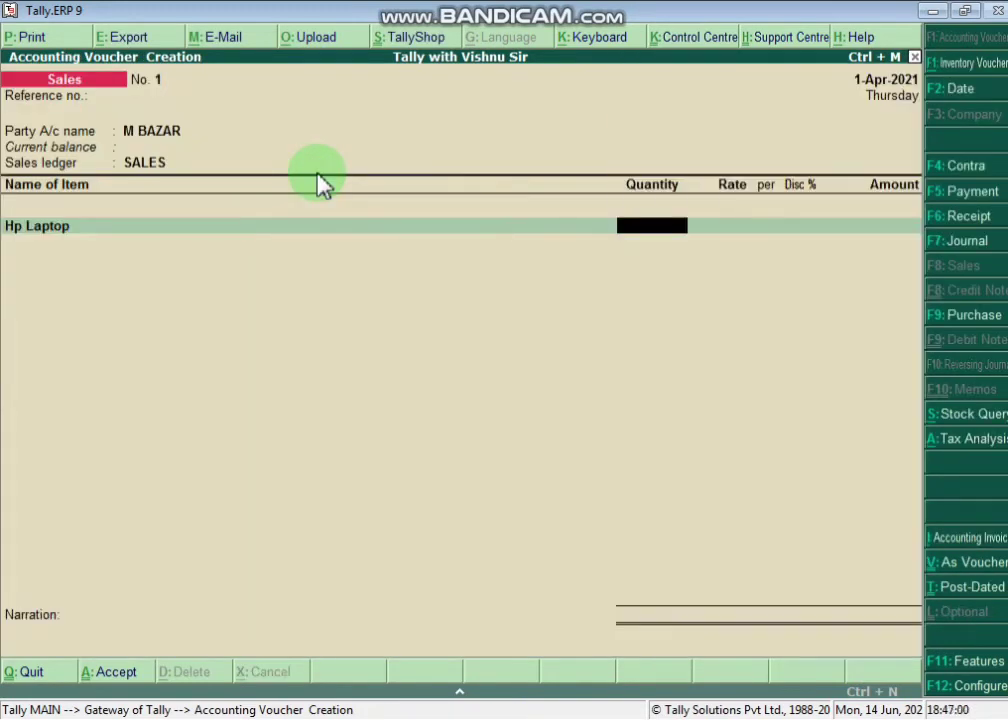
{"action": "type", "text": "2"}
{"action": "key", "text": "Return"}
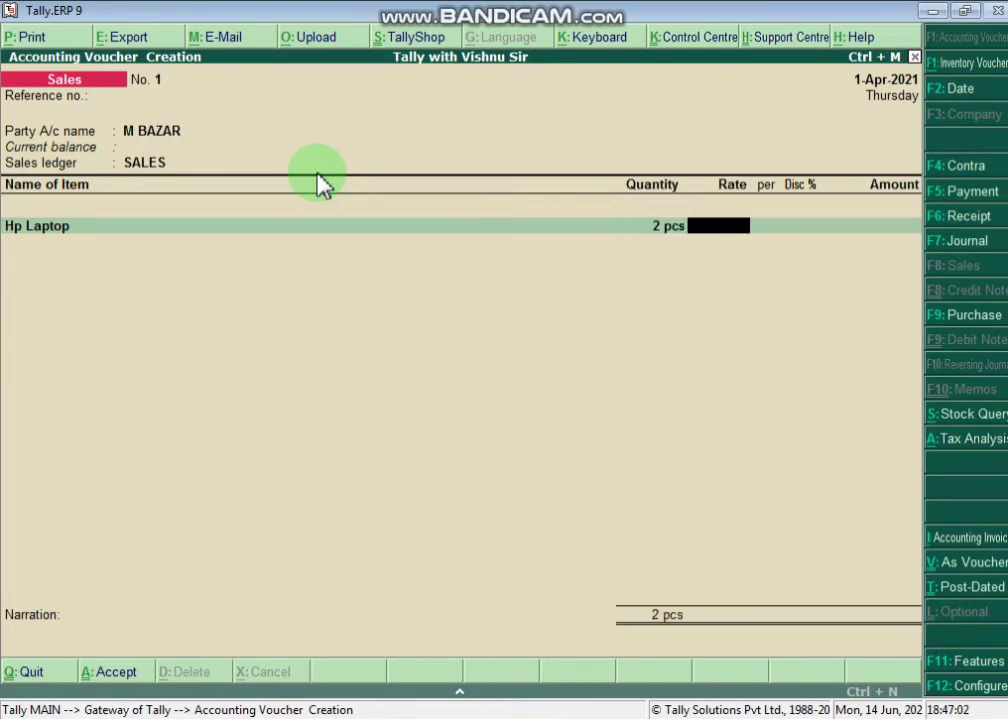
{"action": "type", "text": "37,000"}
{"action": "key", "text": "Return"}
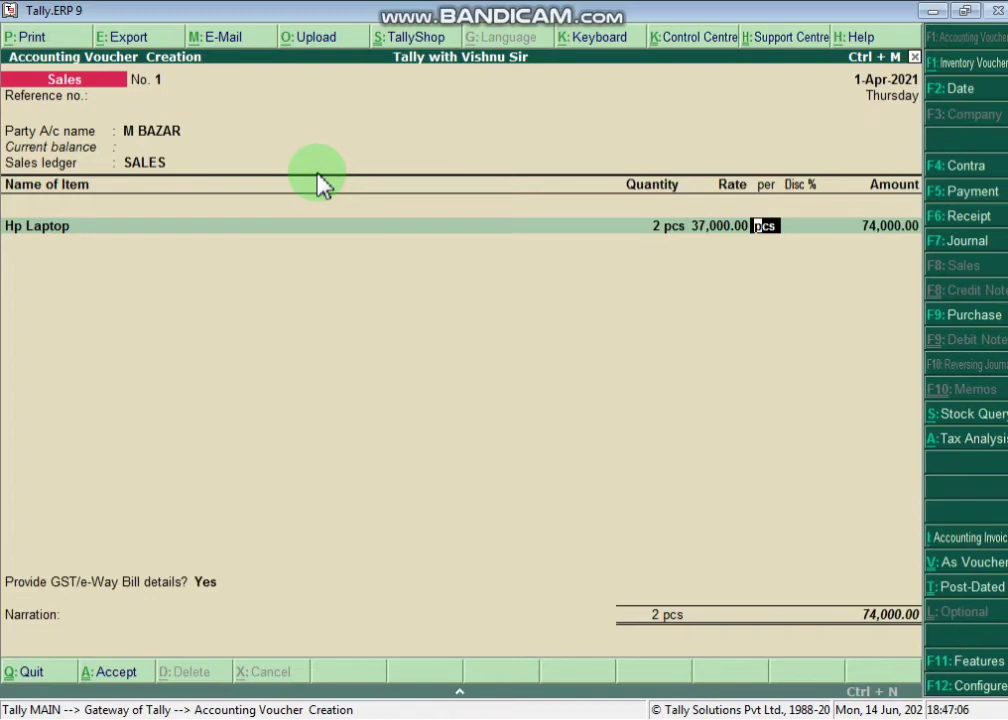
{"action": "key", "text": "Return"}
{"action": "type", "text": "1.5"}
{"action": "key", "text": "Return"}
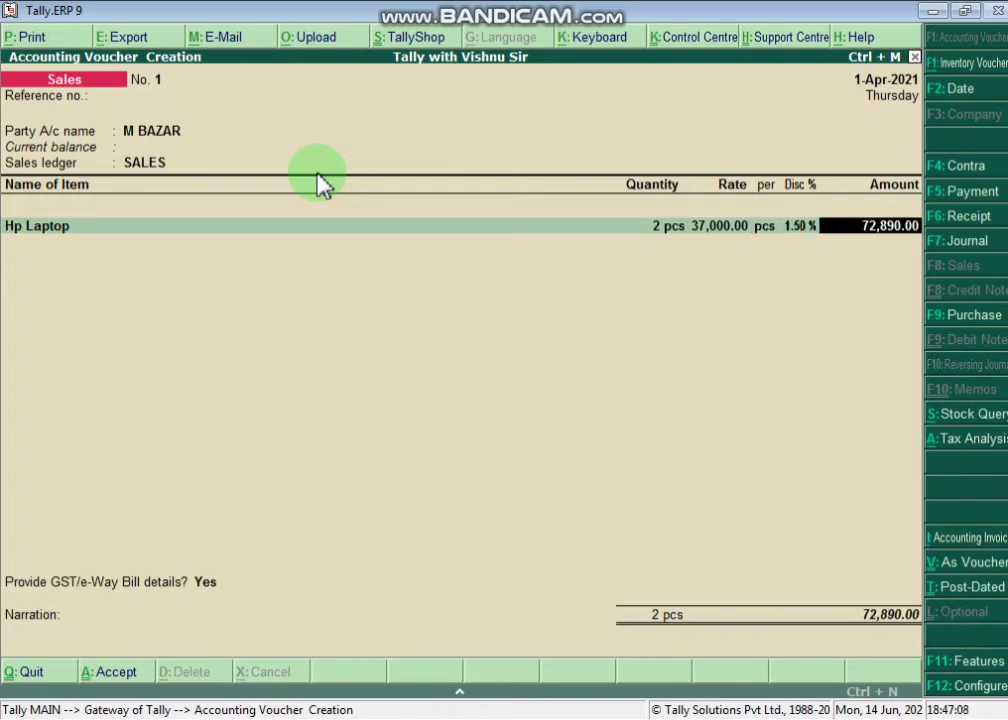
- Add 50 pcs of KILLER JEANS at 2,200 with a 2% discount
{"action": "key", "text": "Return"}
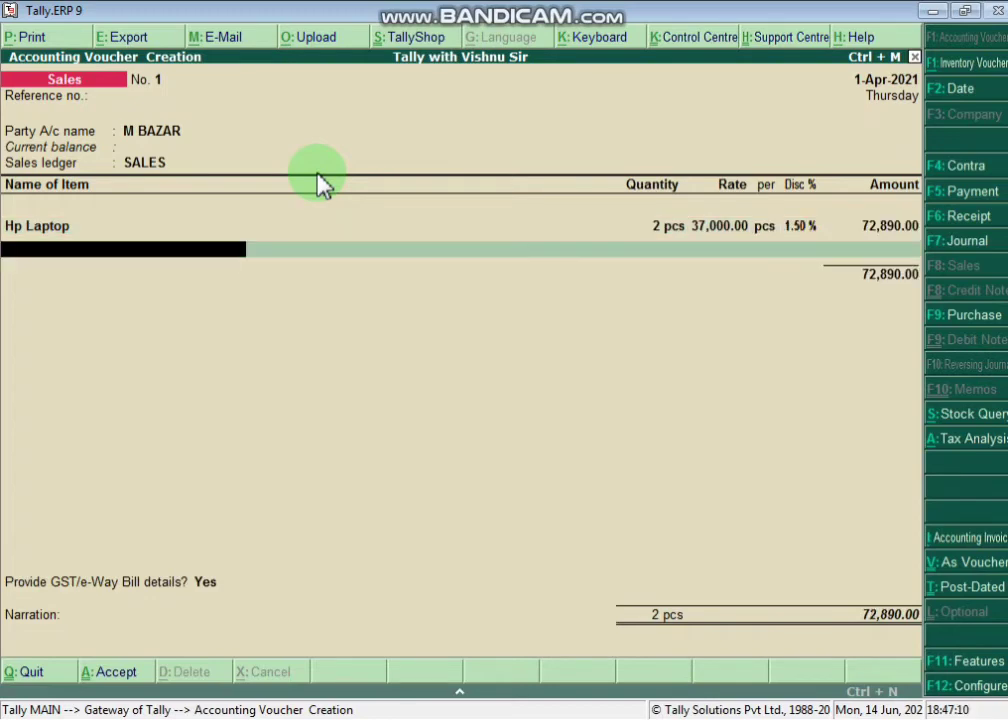
{"action": "key", "text": "Down"}
{"action": "key", "text": "Return"}
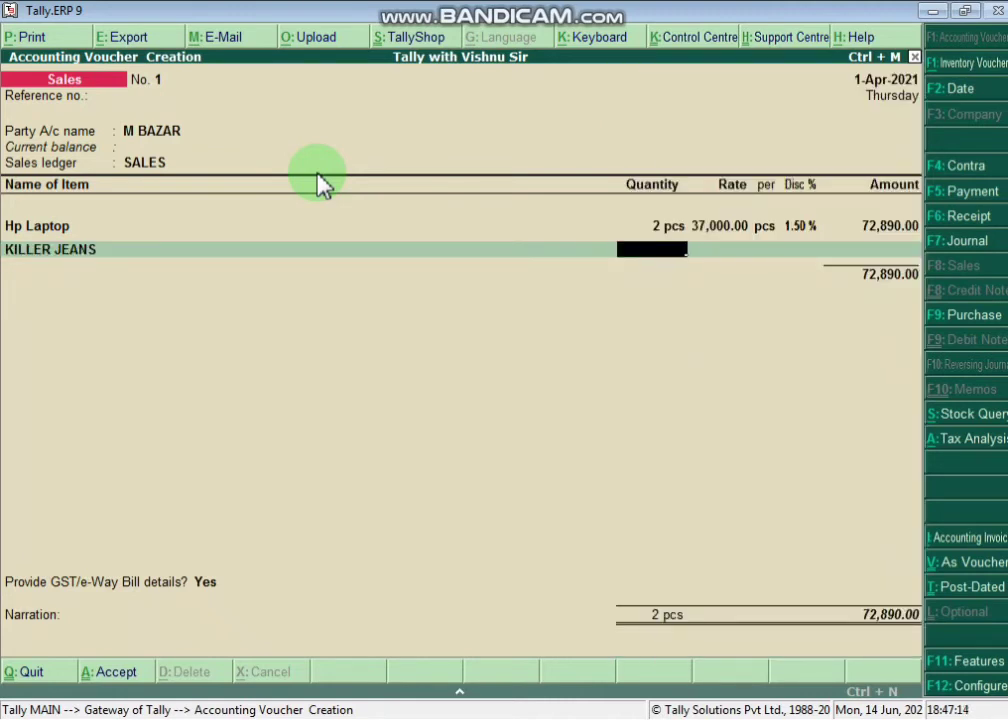
{"action": "type", "text": "50"}
{"action": "key", "text": "Return"}
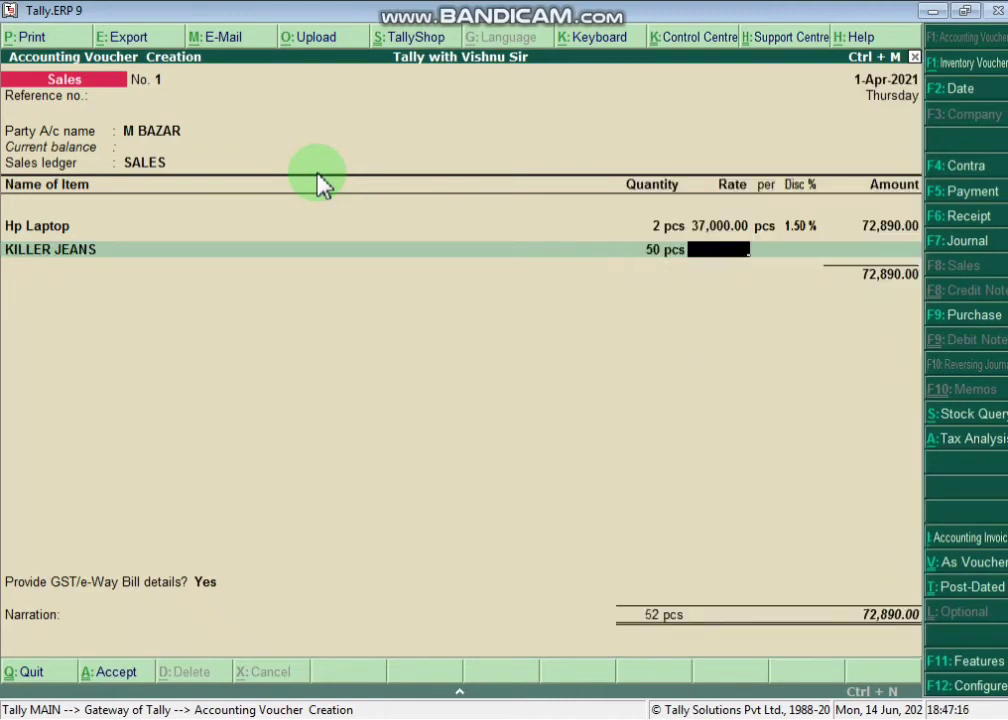
{"action": "type", "text": "19"}
{"action": "key", "text": "BackSpace"}
{"action": "key", "text": "BackSpace"}
{"action": "type", "text": "2200"}
{"action": "key", "text": "Return"}
{"action": "key", "text": "Return"}
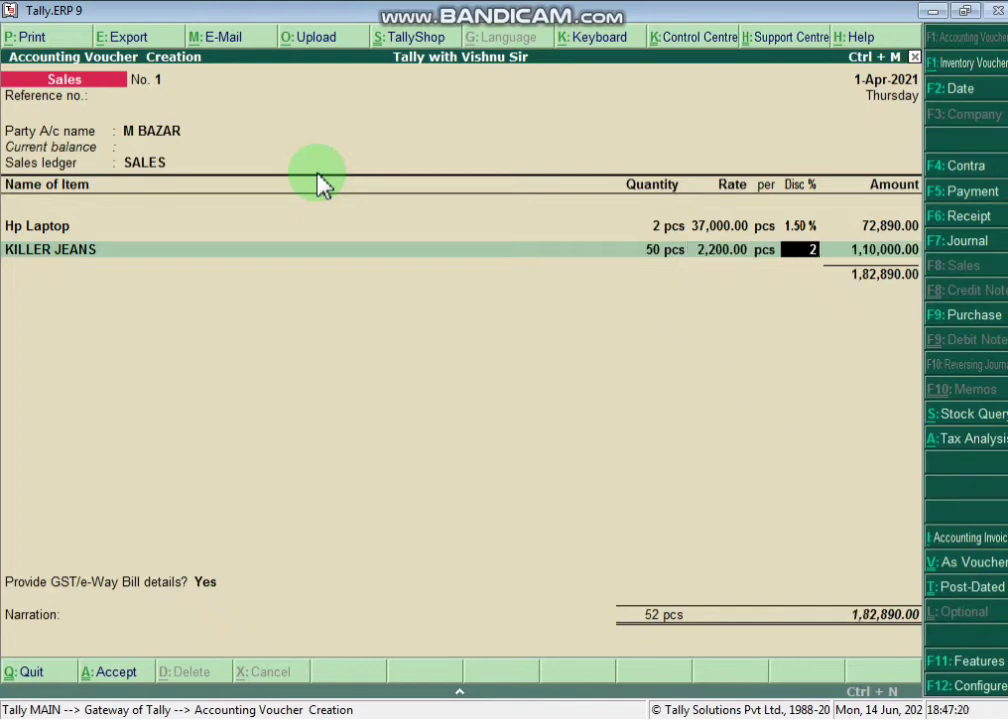
{"action": "key", "text": "Return"}
{"action": "key", "text": "Return"}
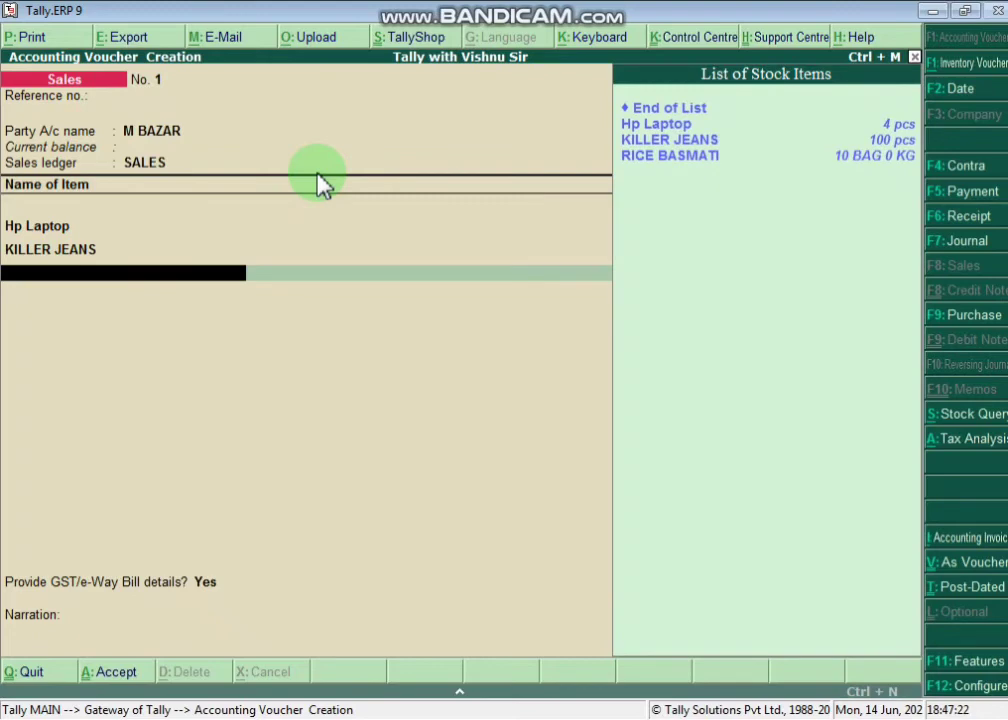
- Add 5 bags of RICE BASMATI at 2,500 with a 2% discount
{"action": "key", "text": "Down"}
{"action": "key", "text": "Down"}
{"action": "key", "text": "Down"}
{"action": "key", "text": "Return"}
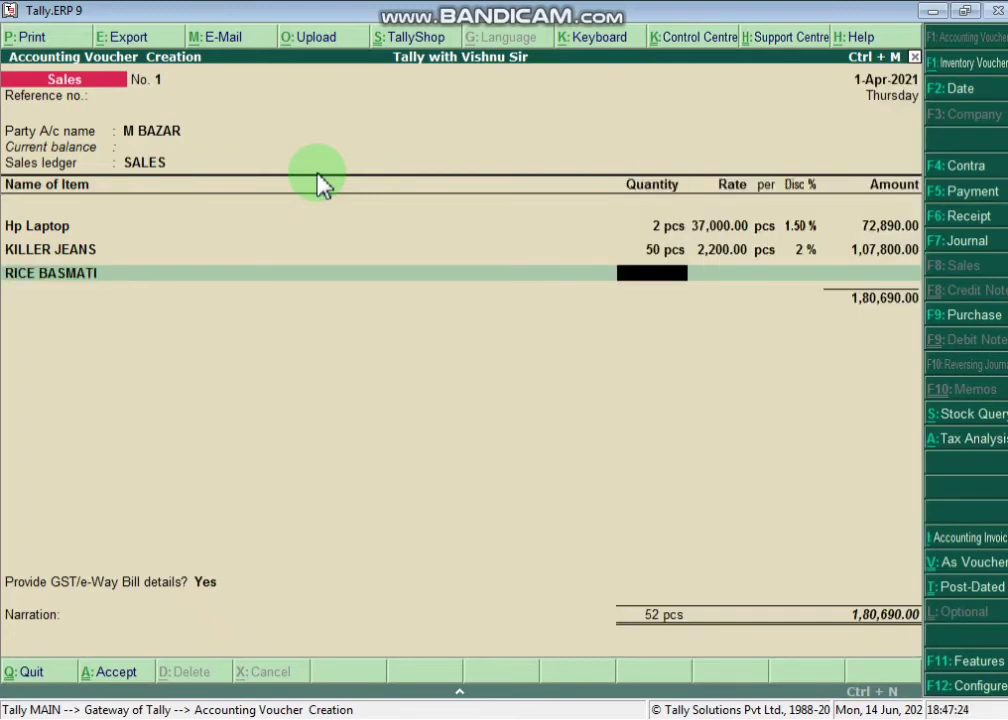
{"action": "type", "text": "5"}
{"action": "key", "text": "Return"}
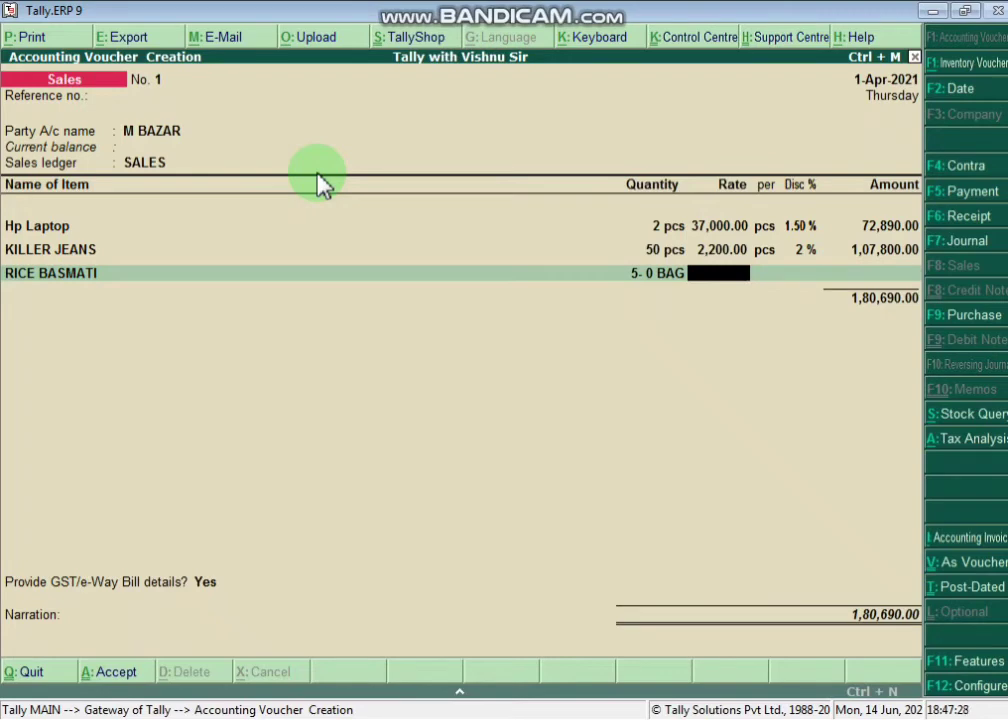
{"action": "type", "text": "2500"}
{"action": "key", "text": "Return"}
{"action": "key", "text": "Return"}
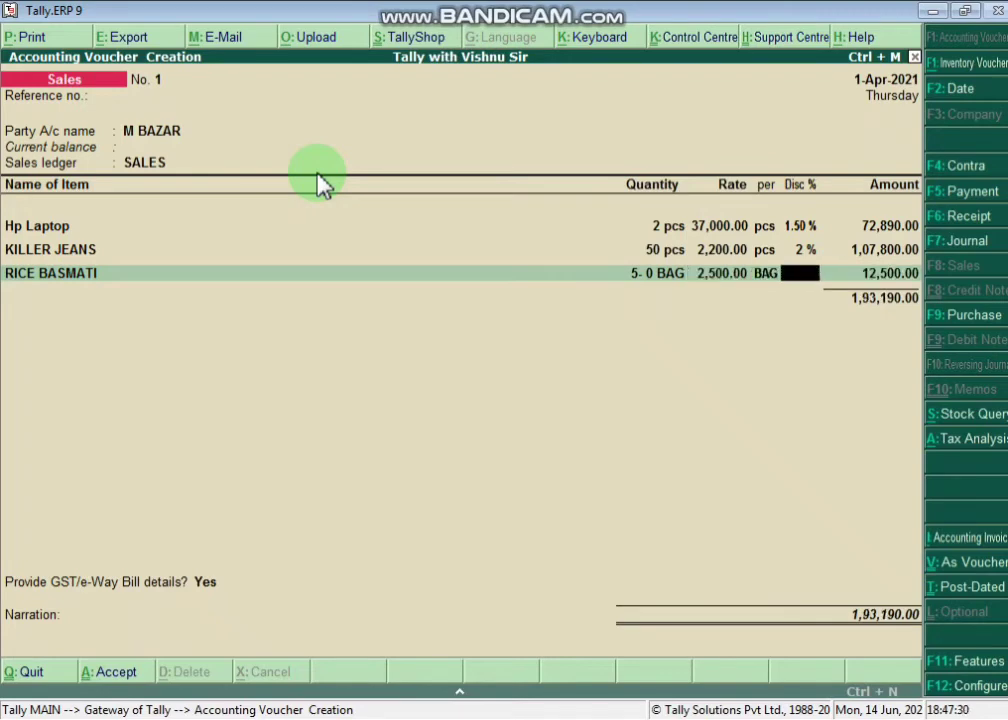
{"action": "type", "text": "2"}
{"action": "key", "text": "Return"}
{"action": "key", "text": "Return"}
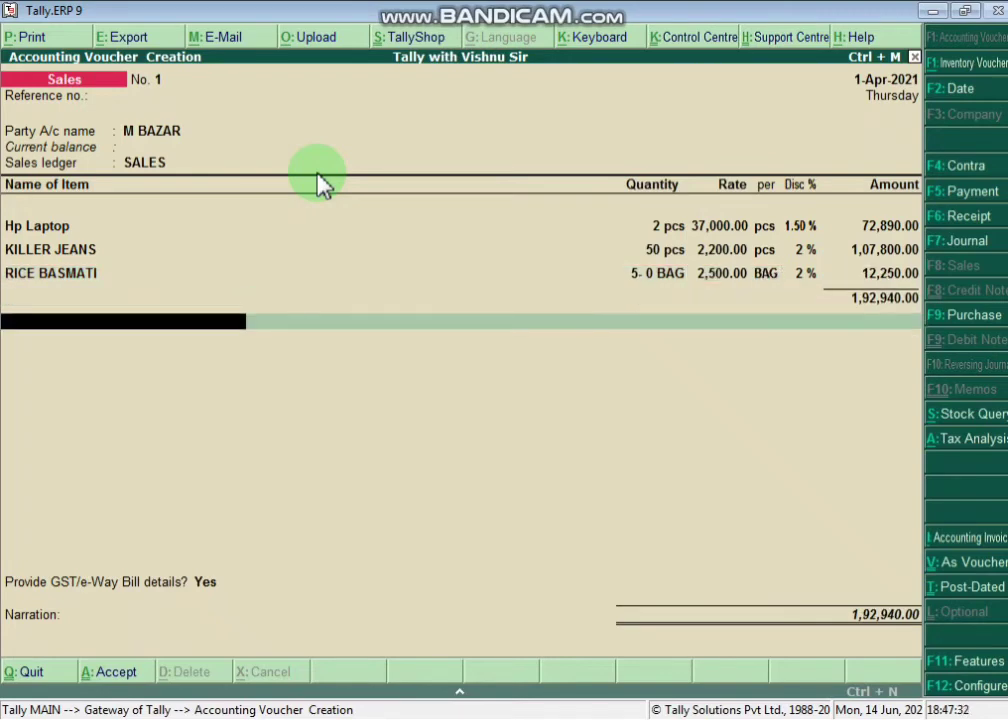
{"action": "left_click", "coordinate": [970, 446]}
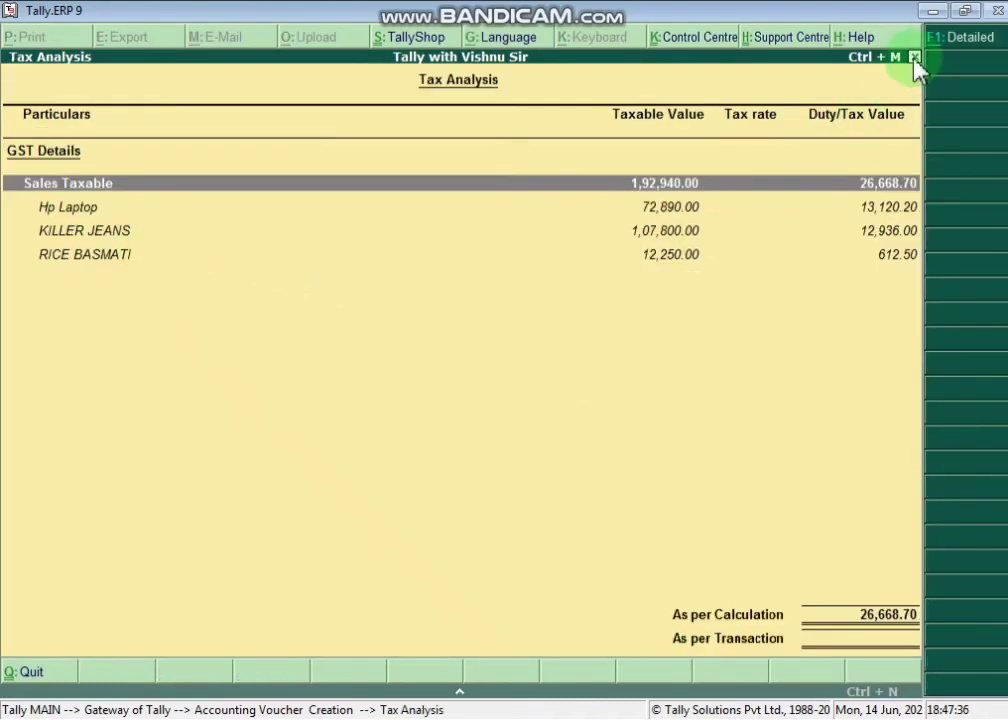
- Check each item's central and state tax lines totalling 26,668.70 GST, then close the analysis
{"action": "left_click", "coordinate": [952, 38]}
{"action": "left_click", "coordinate": [150, 240]}
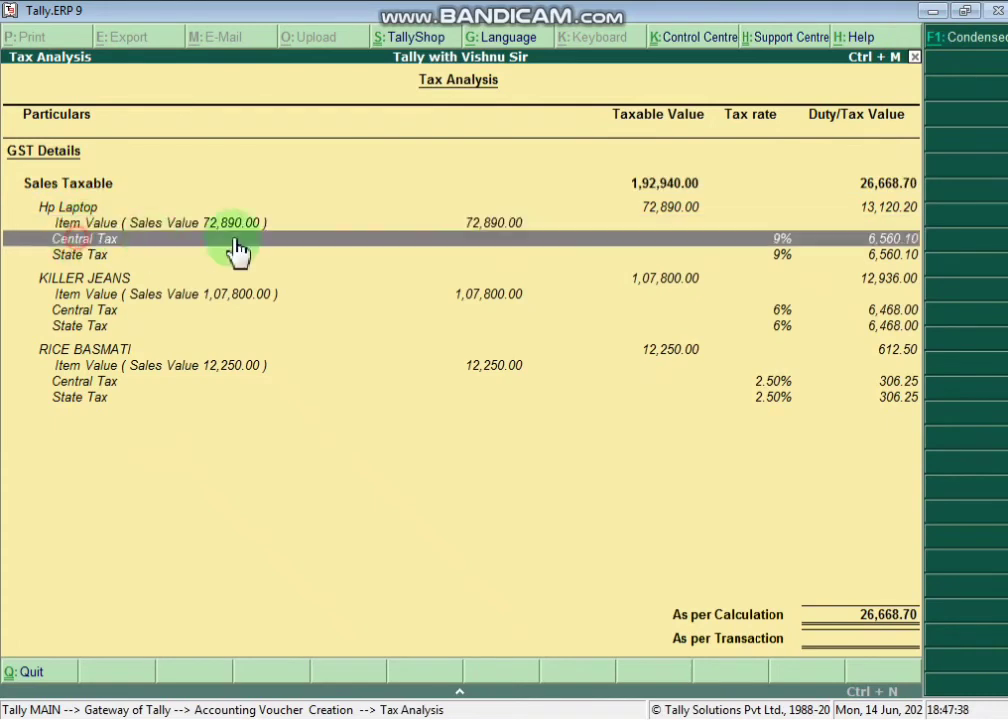
{"action": "left_click", "coordinate": [787, 257]}
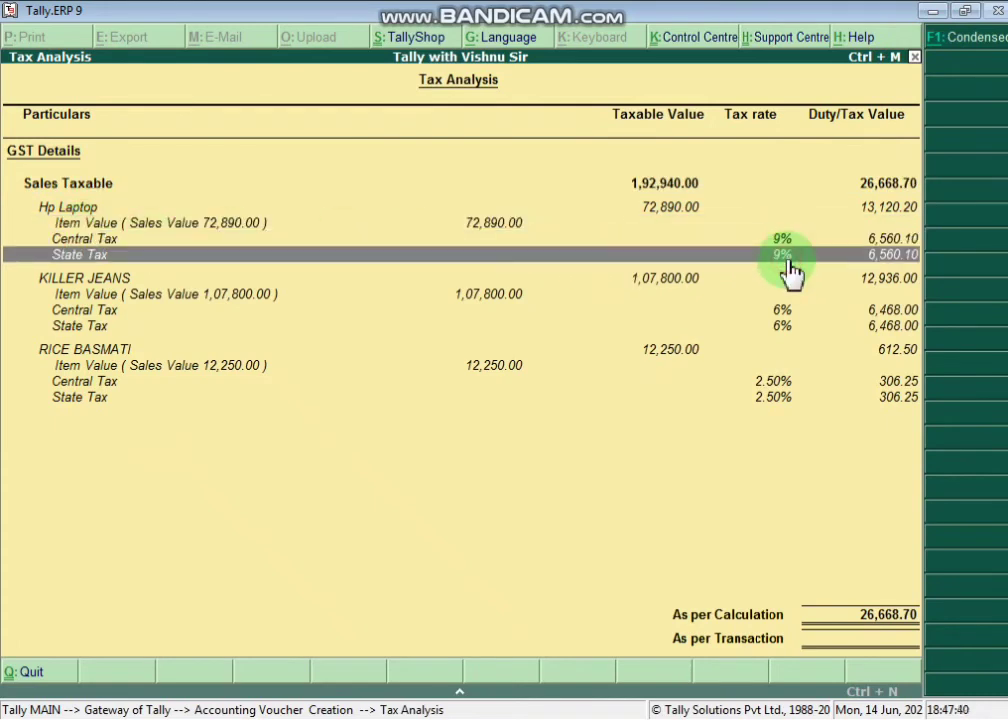
{"action": "left_click", "coordinate": [776, 387]}
{"action": "left_click", "coordinate": [776, 397]}
{"action": "left_click", "coordinate": [780, 326]}
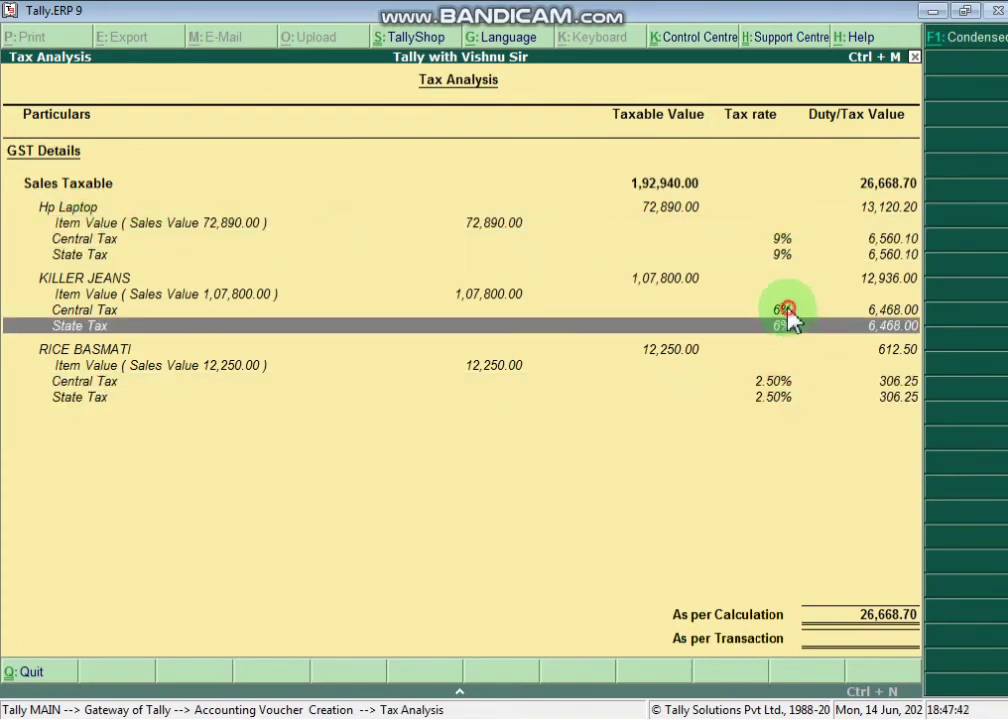
{"action": "left_click", "coordinate": [787, 311]}
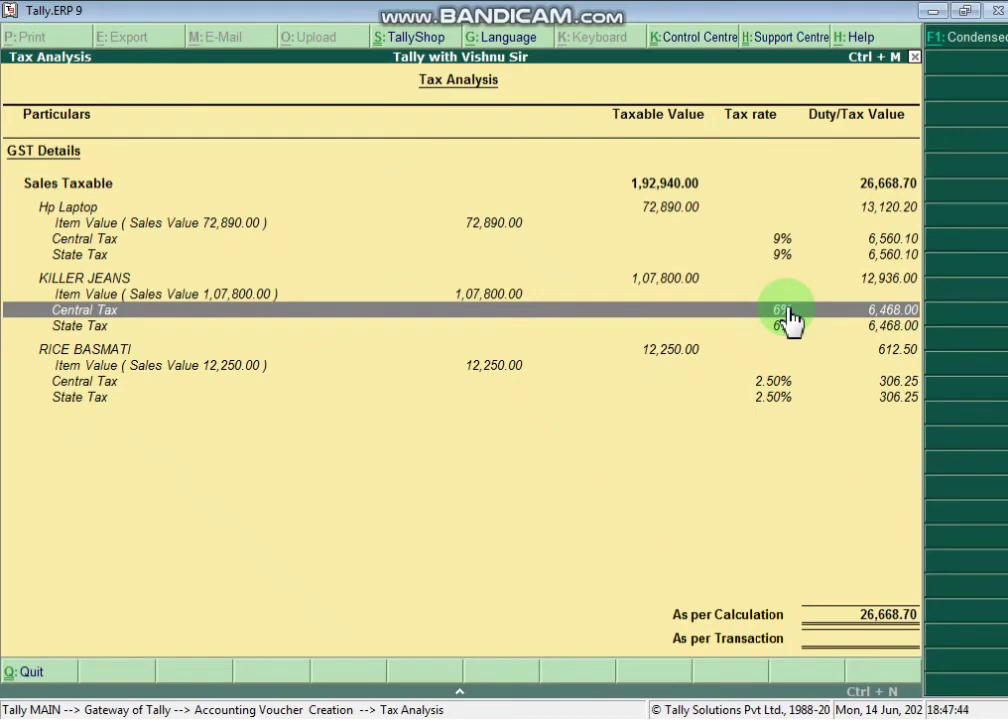
{"action": "key", "text": "Escape"}
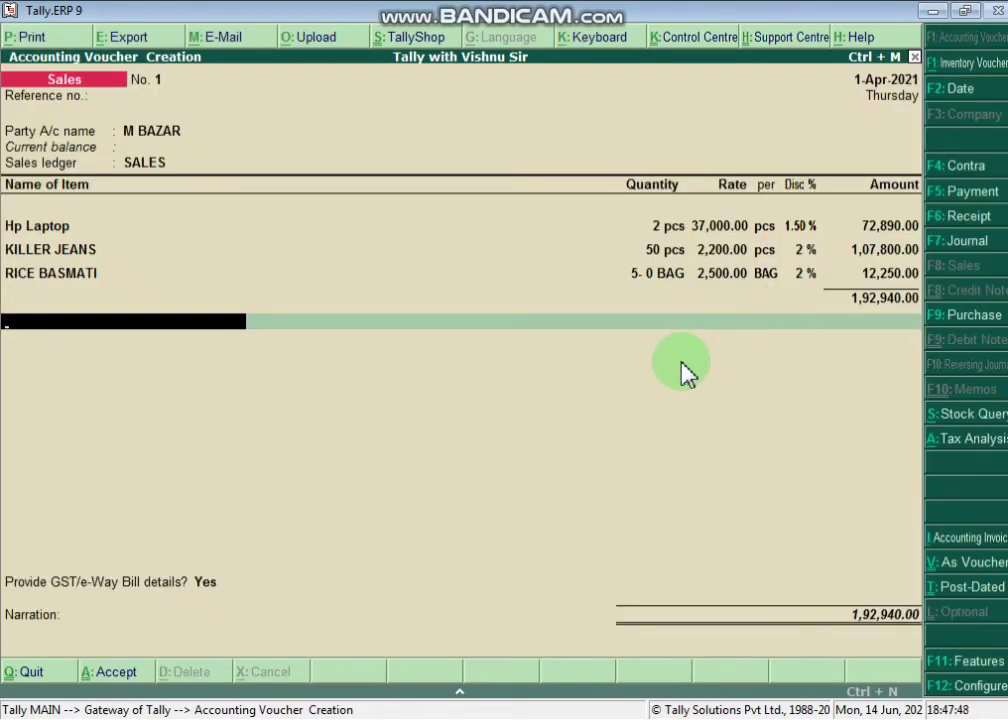
- Add CGST and SGST of 13,334.35 each, leave IGST blank, and save the 2,19,608.70 voucher
{"action": "key", "text": "Return"}
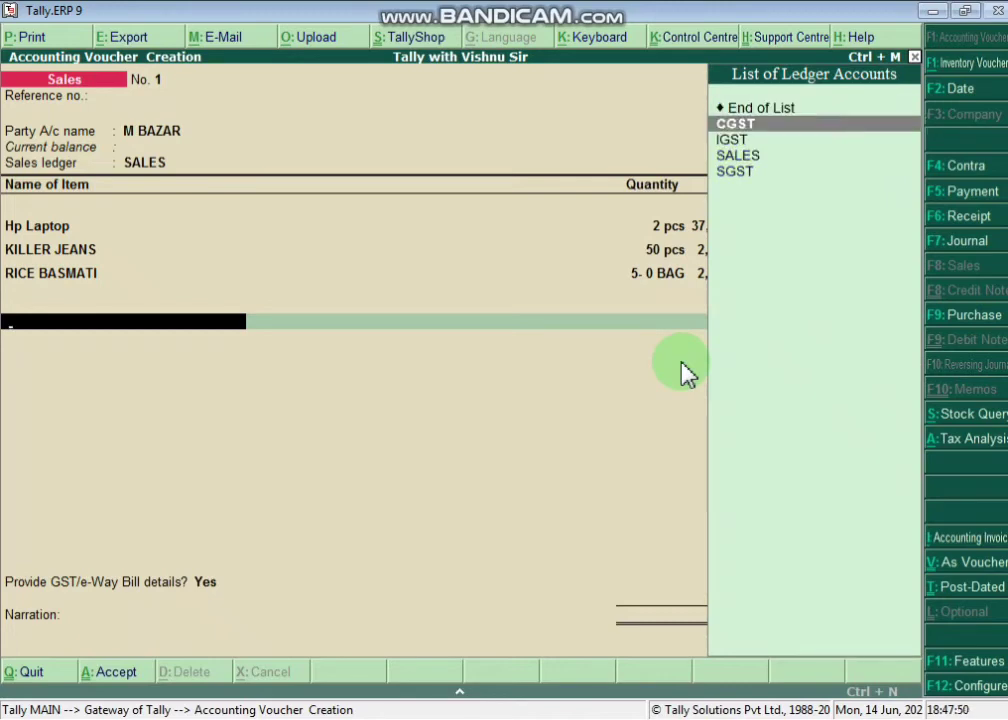
{"action": "key", "text": "Return"}
{"action": "key", "text": "Return"}
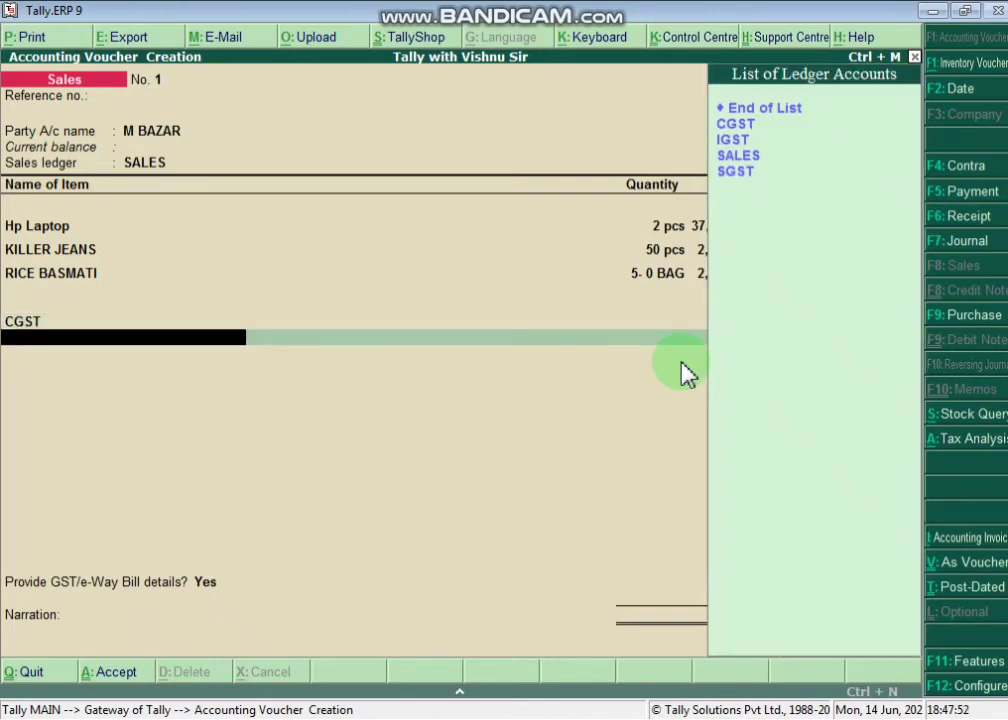
{"action": "key", "text": "Down"}
{"action": "key", "text": "Down"}
{"action": "key", "text": "Down"}
{"action": "key", "text": "Return"}
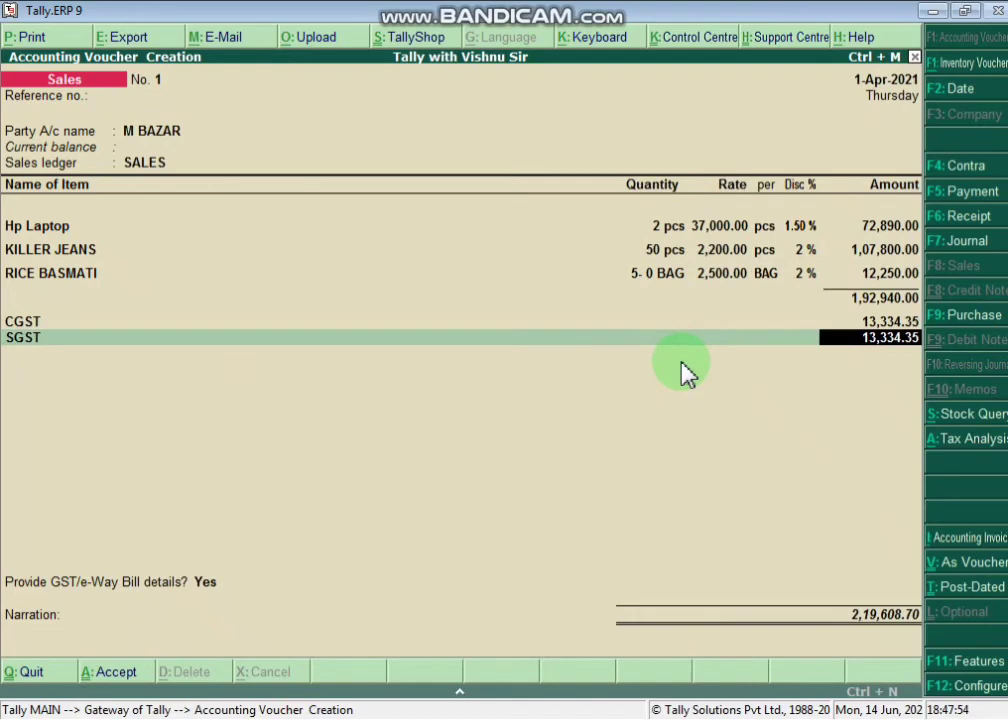
{"action": "key", "text": "Return"}
{"action": "key", "text": "Down"}
{"action": "key", "text": "Down"}
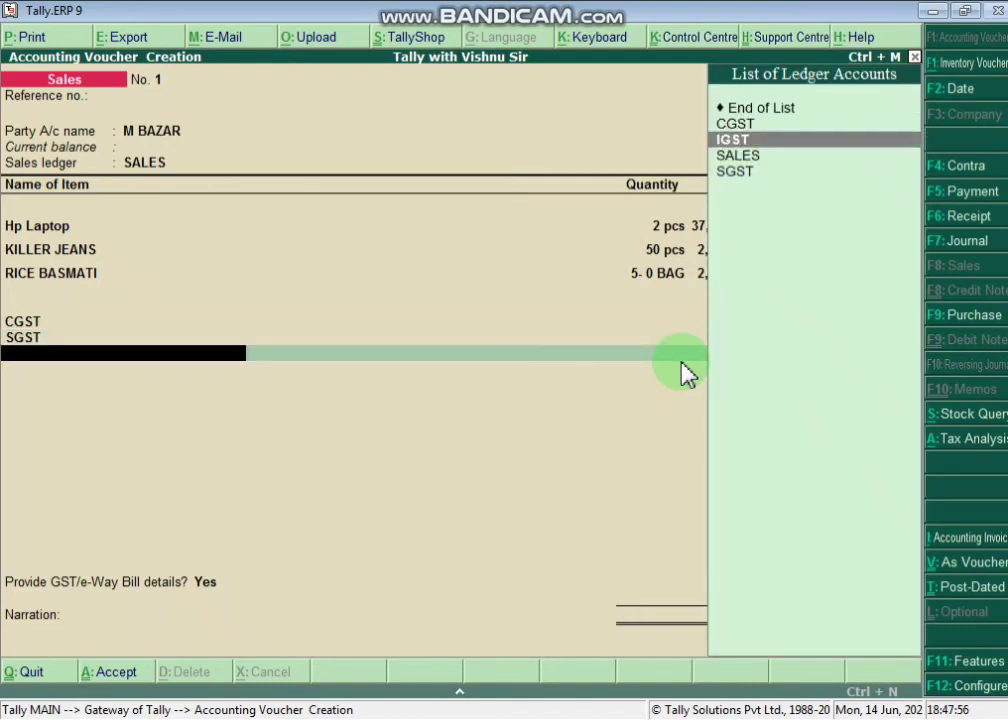
{"action": "key", "text": "Return"}
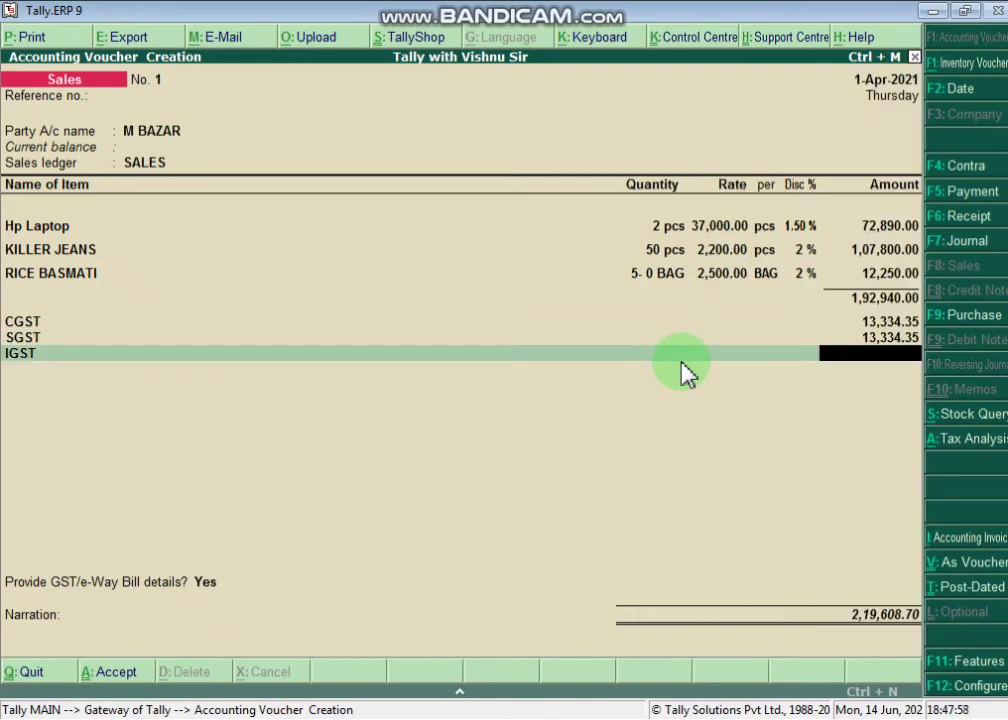
{"action": "key", "text": "Return"}
{"action": "key", "text": "Return"}
{"action": "key", "text": "Return"}
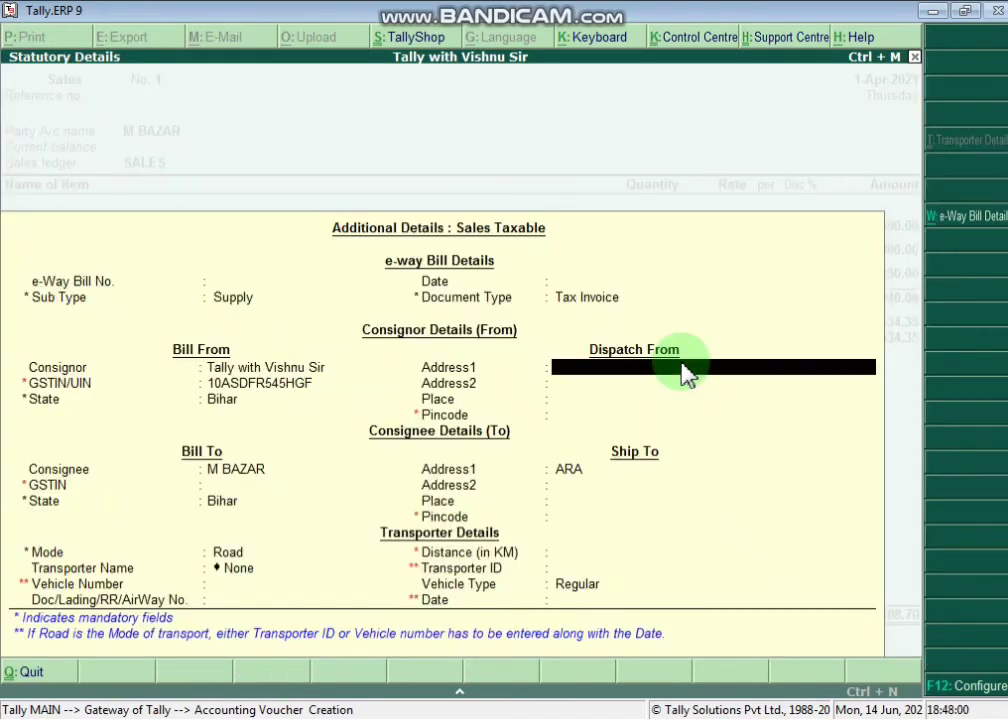
{"action": "key", "text": "Return"}
{"action": "key", "text": "Return"}
{"action": "key", "text": "Return"}
{"action": "key", "text": "Return"}
{"action": "key", "text": "Return"}
{"action": "key", "text": "Return"}
{"action": "key", "text": "Return"}
{"action": "key", "text": "Return"}
{"action": "key", "text": "Return"}
{"action": "key", "text": "Return"}
{"action": "key", "text": "Return"}
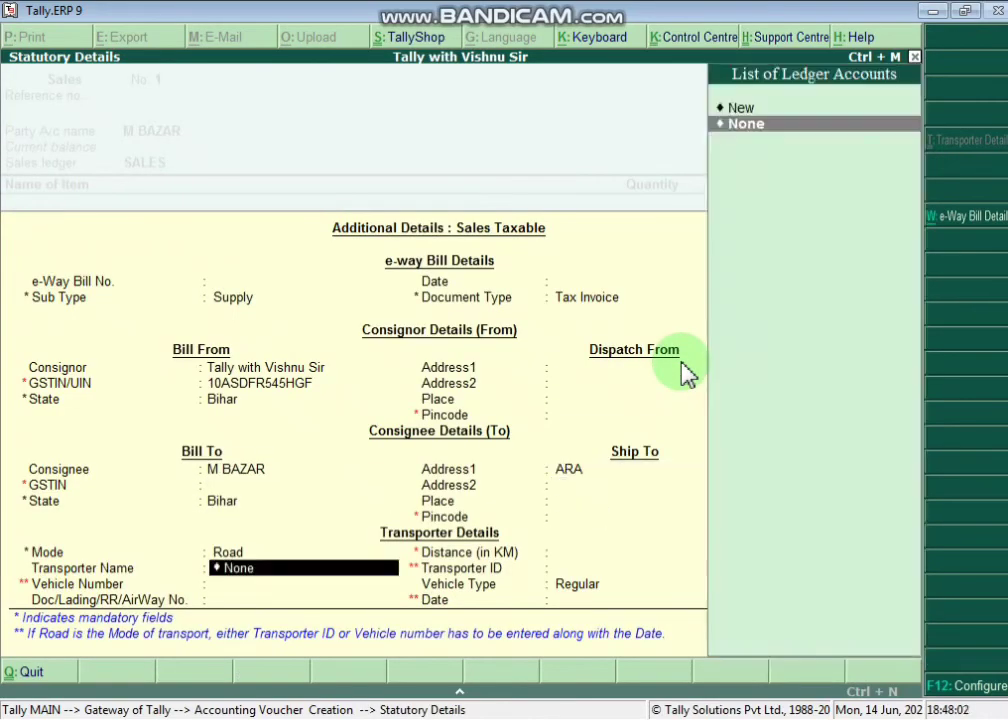
{"action": "key", "text": "Return"}
{"action": "key", "text": "Return"}
{"action": "key", "text": "Return"}
{"action": "key", "text": "Return"}
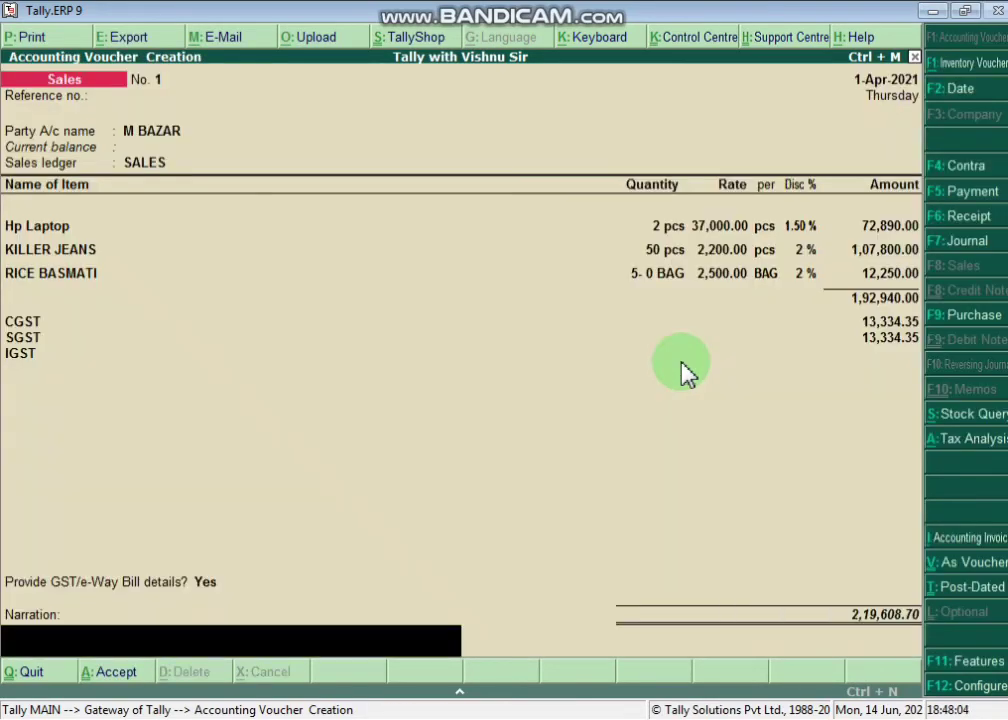
{"action": "key", "text": "Return"}
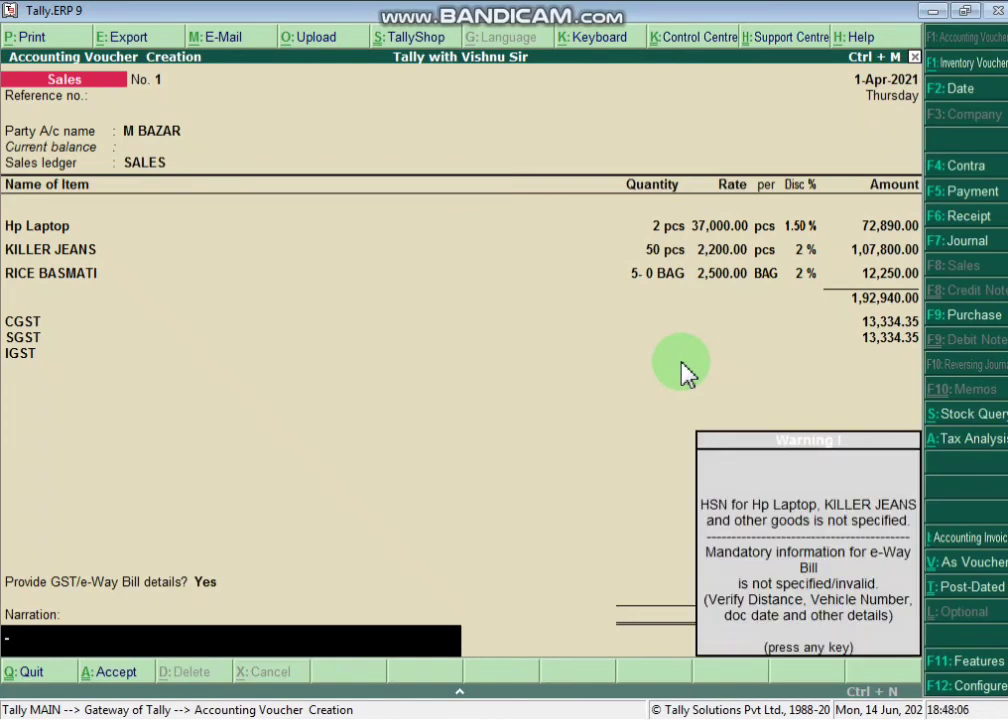
{"action": "key", "text": "Return"}
{"action": "key", "text": "Return"}
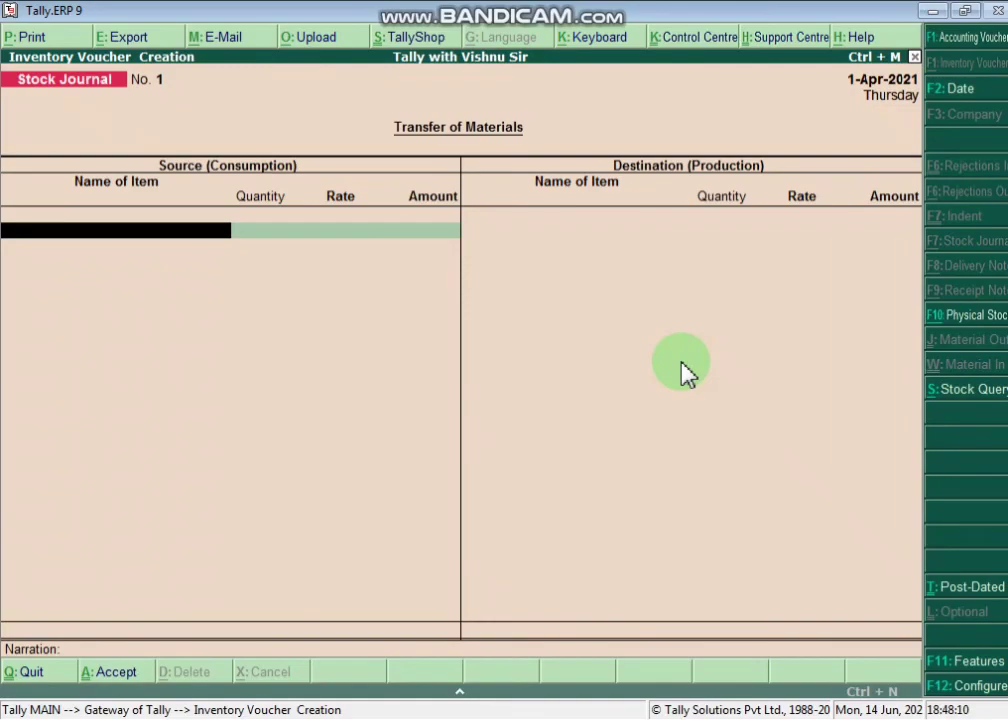
- Scroll the PDF to the A to Z Mall (Varanasi) exercise and mark its heading
{"action": "key", "text": "alt+Tab"}
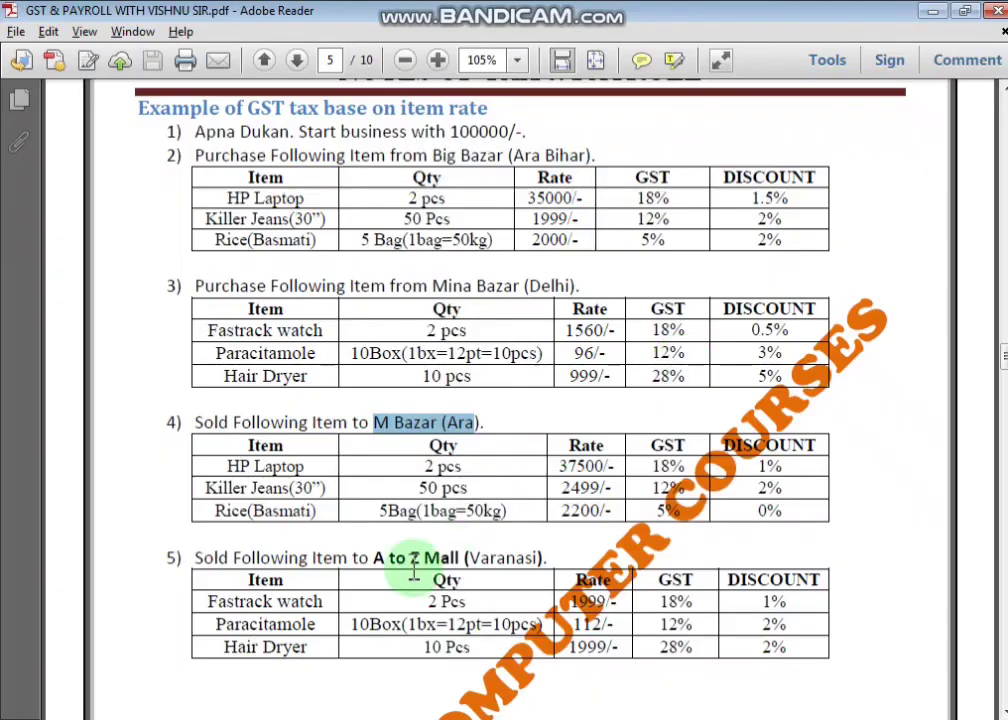
{"action": "scroll", "coordinate": [437, 506], "scroll_direction": "down", "scroll_amount": 2}
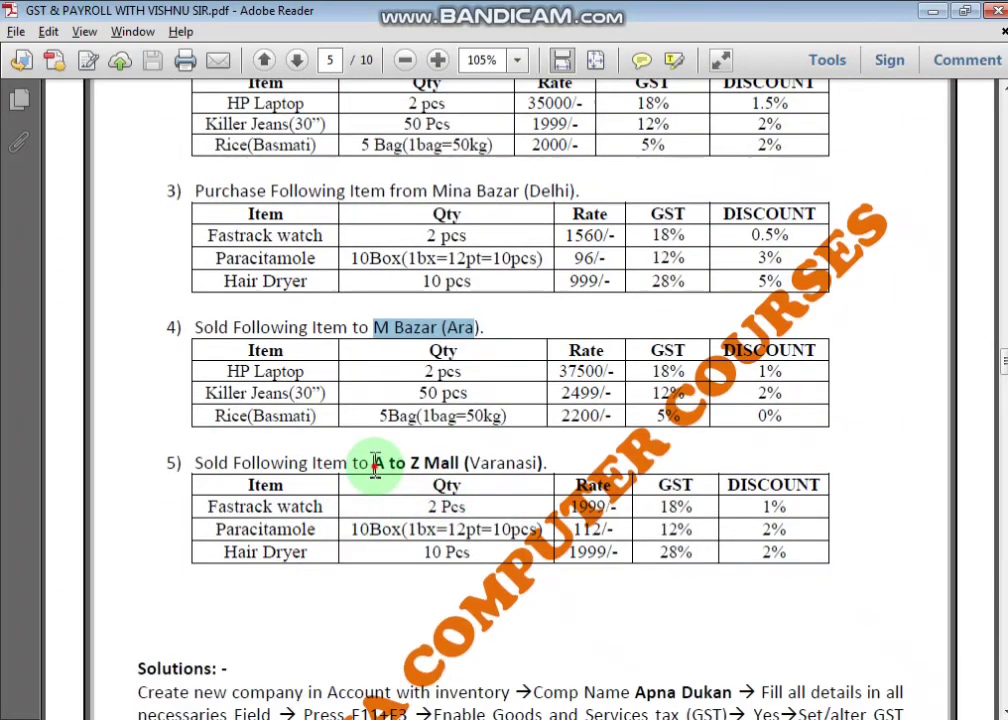
{"action": "left_click_drag", "start_coordinate": [375, 464], "coordinate": [546, 462]}
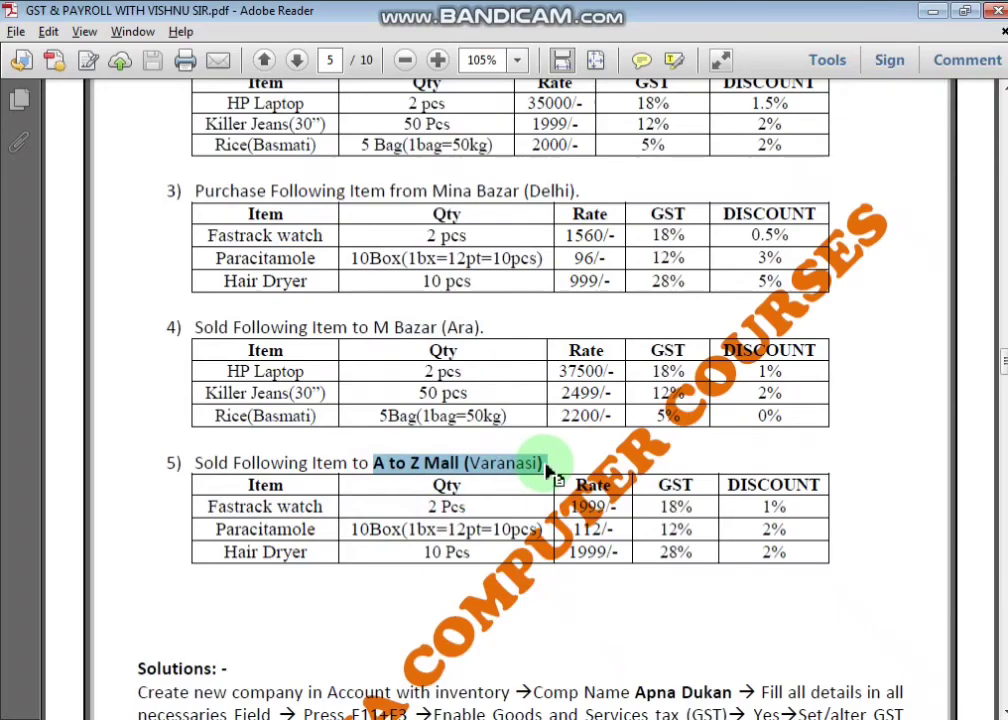
{"action": "key", "text": "alt+Tab"}
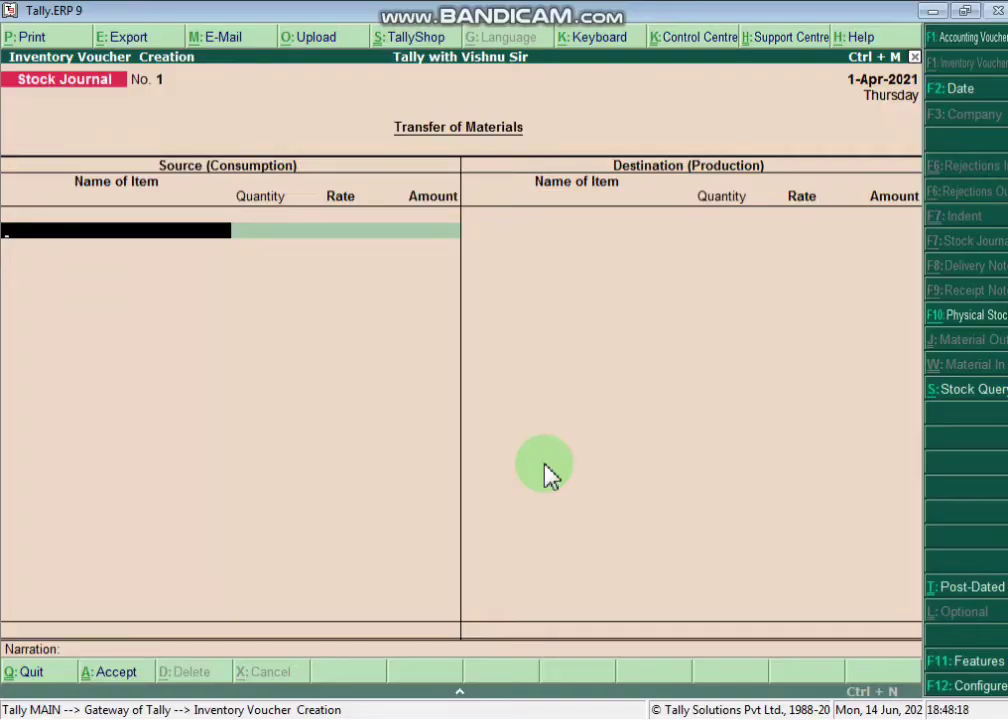
- Start a new Sales voucher and create party ledger A TO Z under Sundry Debtors, bill-by-bill
{"action": "key", "text": "F8"}
{"action": "key", "text": "Return"}
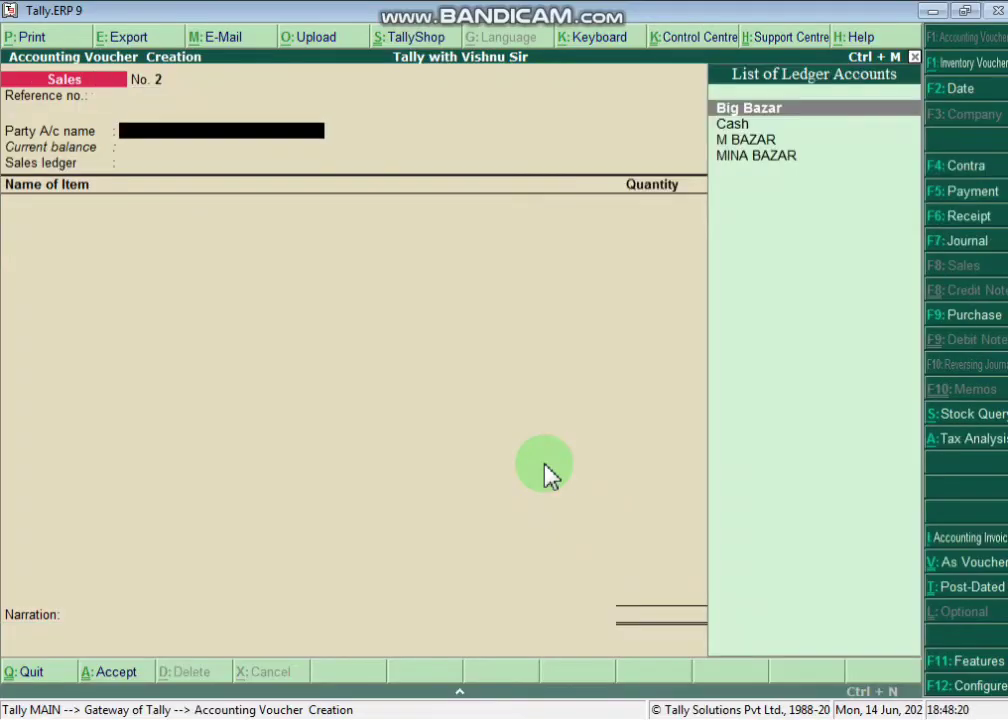
{"action": "key", "text": "alt+c"}
{"action": "type", "text": "A TYO"}
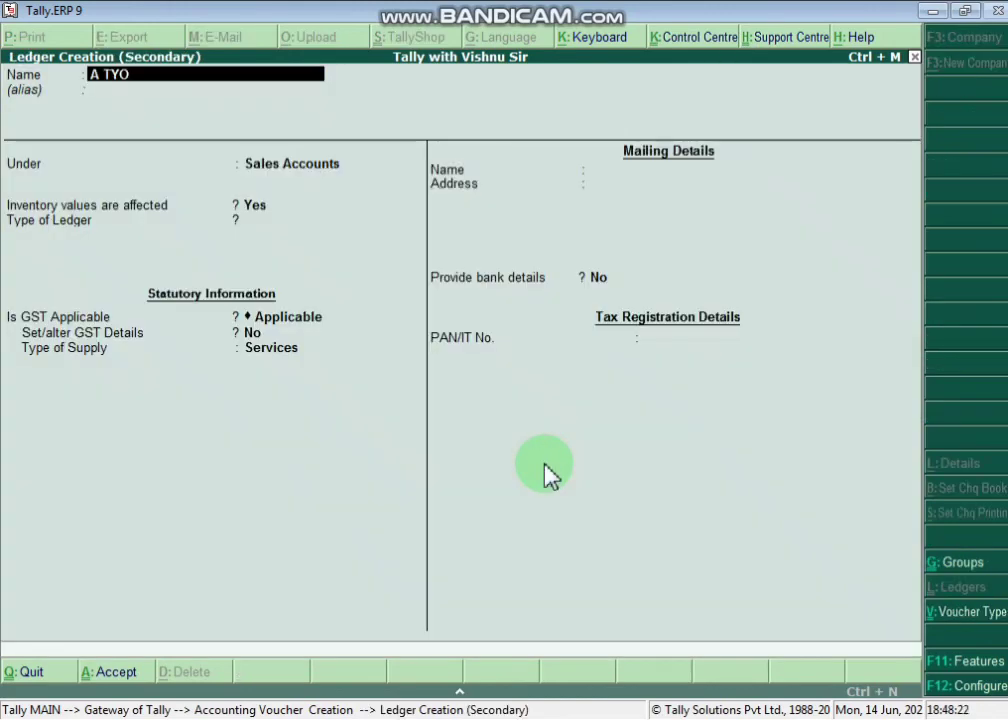
{"action": "key", "text": "BackSpace"}
{"action": "type", "text": "Z"}
{"action": "key", "text": "Return"}
{"action": "key", "text": "Return"}
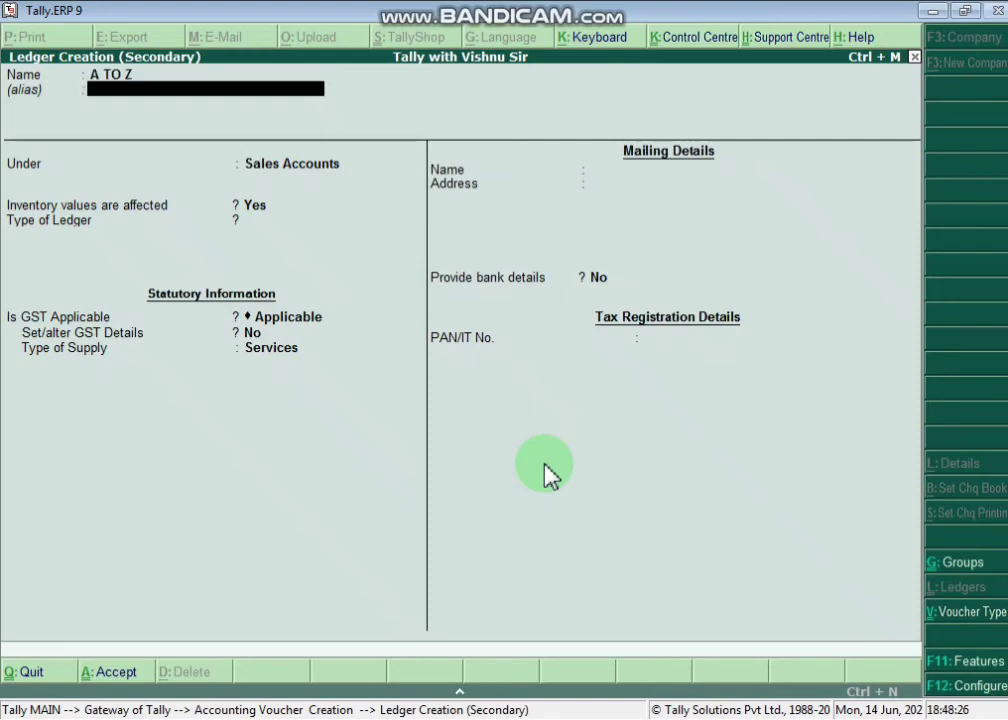
{"action": "type", "text": "SUN"}
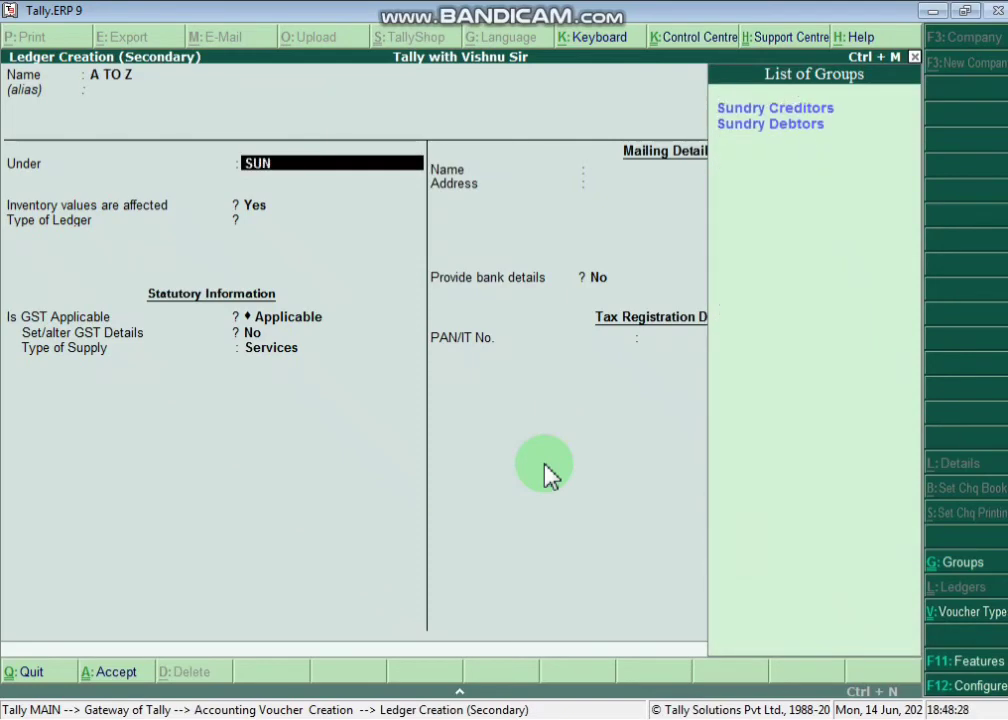
{"action": "key", "text": "Down"}
{"action": "key", "text": "Return"}
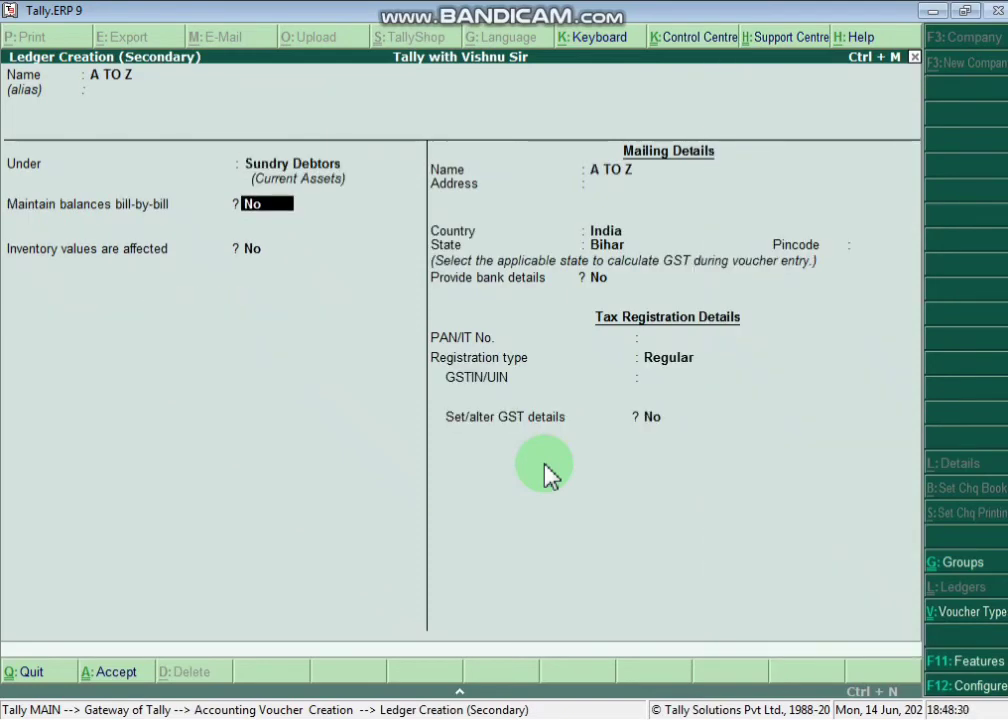
{"action": "type", "text": "y"}
{"action": "key", "text": "Return"}
- Set A TO Z's state to Uttar Pradesh, Regular registration with no GSTIN, and save the ledger
{"action": "key", "text": "Return"}
{"action": "key", "text": "Return"}
{"action": "key", "text": "Return"}
{"action": "key", "text": "Return"}
{"action": "key", "text": "Return"}
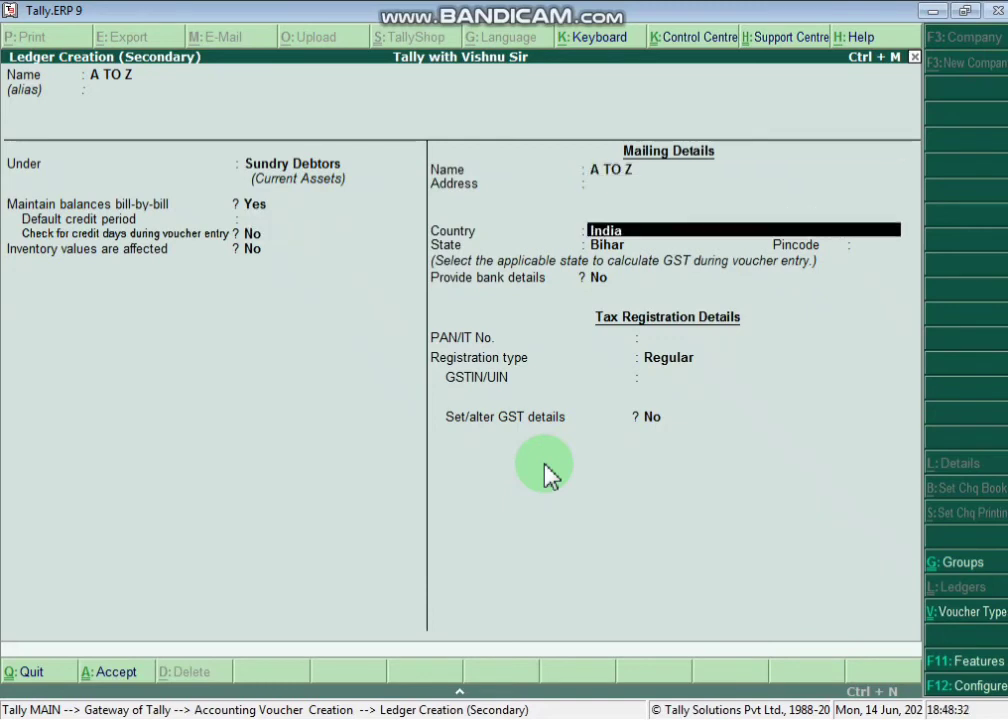
{"action": "key", "text": "Return"}
{"action": "type", "text": "UP"}
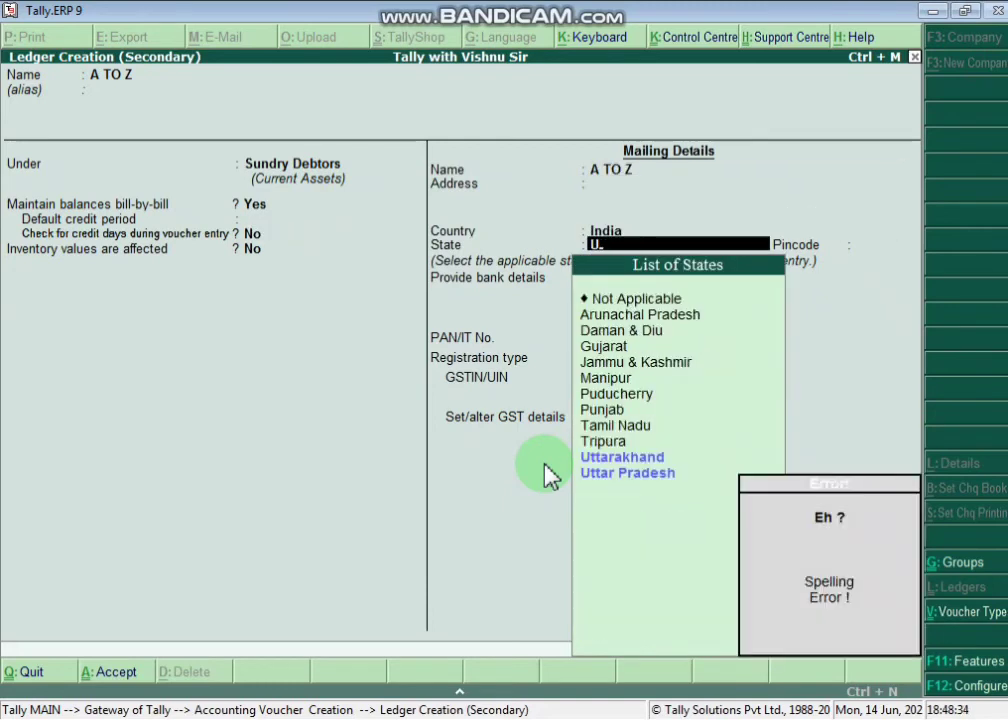
{"action": "key", "text": "Down"}
{"action": "key", "text": "Down"}
{"action": "key", "text": "Return"}
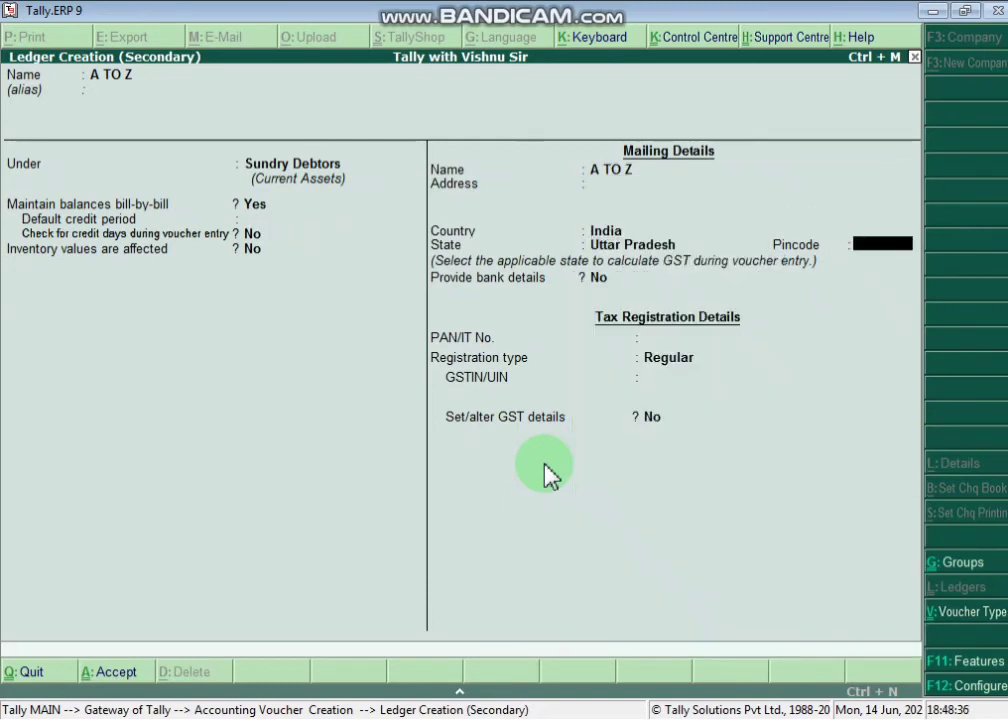
{"action": "key", "text": "Return"}
{"action": "key", "text": "Return"}
{"action": "key", "text": "Return"}
{"action": "key", "text": "Return"}
{"action": "key", "text": "Return"}
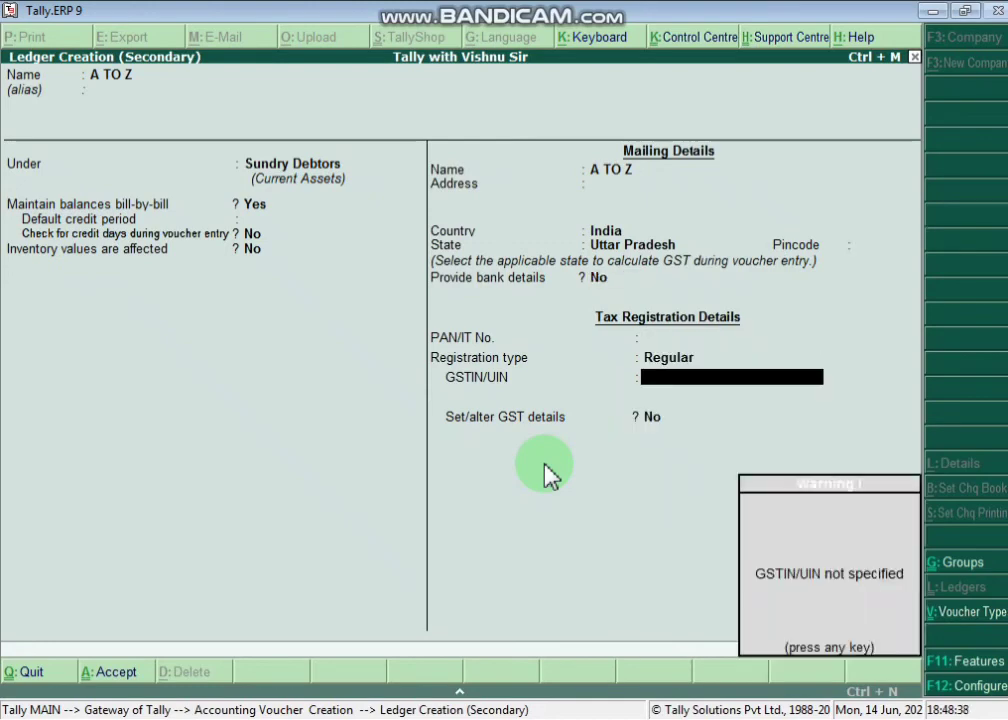
{"action": "key", "text": "Return"}
{"action": "key", "text": "ctrl+a"}
{"action": "key", "text": "Return"}
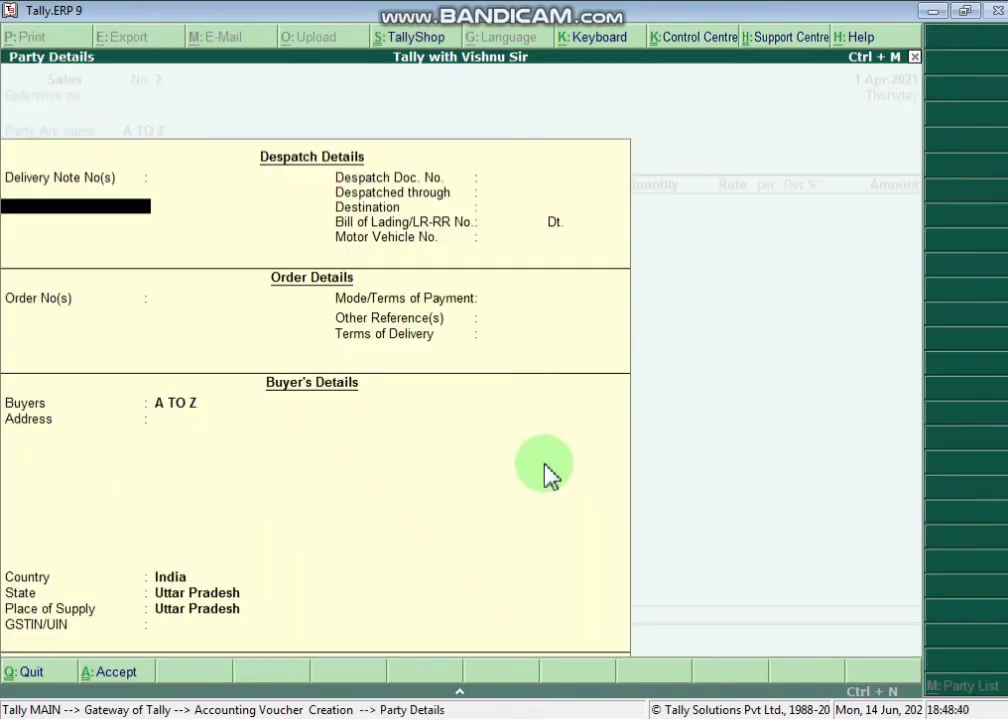
{"action": "key", "text": "Return"}
{"action": "key", "text": "Return"}
{"action": "key", "text": "Return"}
{"action": "key", "text": "Return"}
{"action": "key", "text": "Return"}
{"action": "key", "text": "Return"}
{"action": "key", "text": "Return"}
{"action": "key", "text": "Return"}
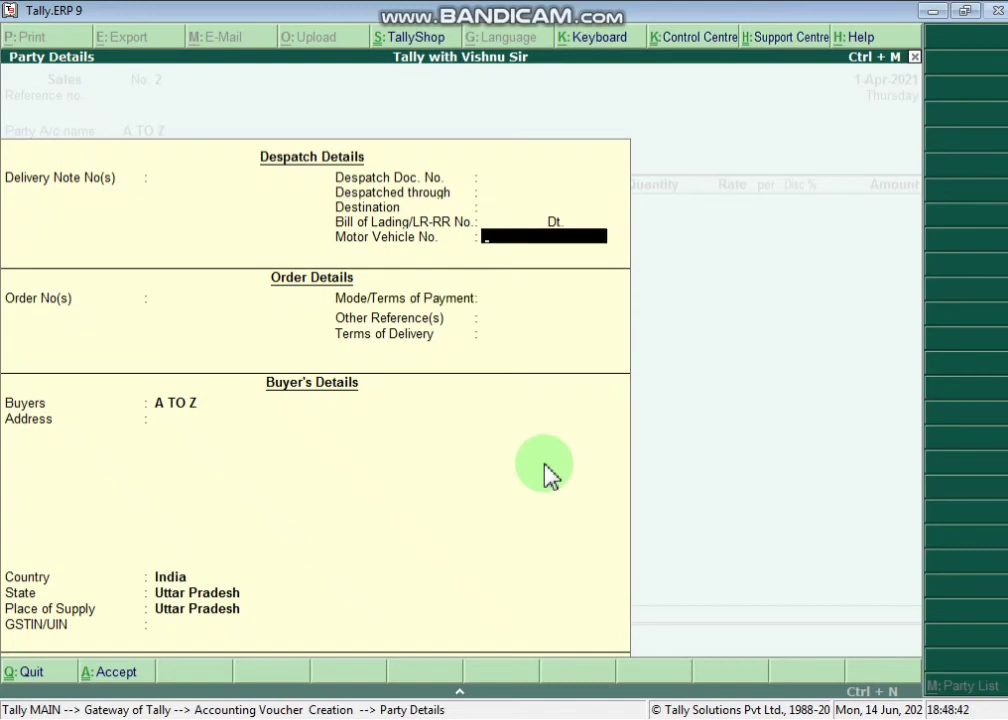
- Enter VARANASI as the buyer's address and use SALES as the sales ledger
{"action": "key", "text": "Return"}
{"action": "key", "text": "Return"}
{"action": "key", "text": "Return"}
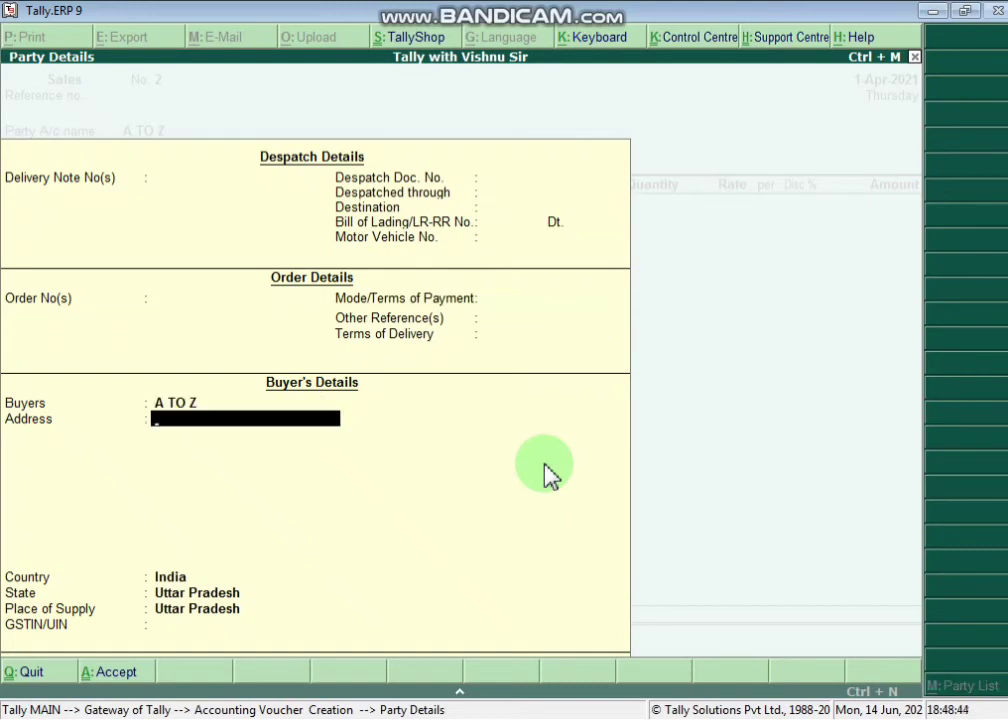
{"action": "type", "text": "VARANASU"}
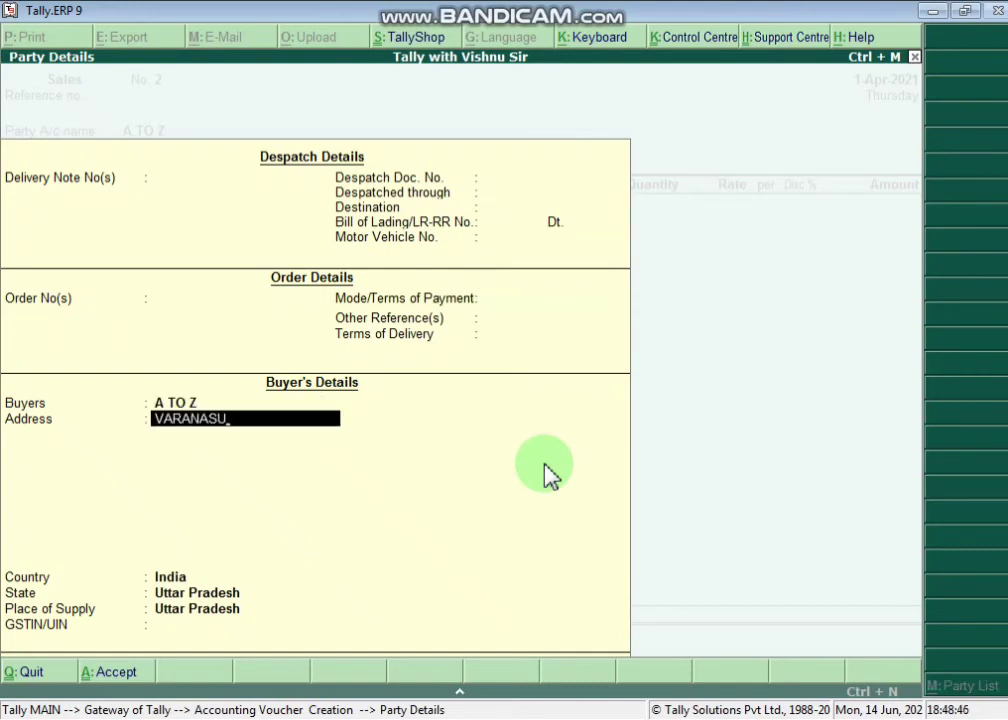
{"action": "key", "text": "BackSpace"}
{"action": "key", "text": "Return"}
{"action": "key", "text": "Return"}
{"action": "key", "text": "Return"}
{"action": "key", "text": "Return"}
{"action": "key", "text": "Return"}
{"action": "key", "text": "Return"}
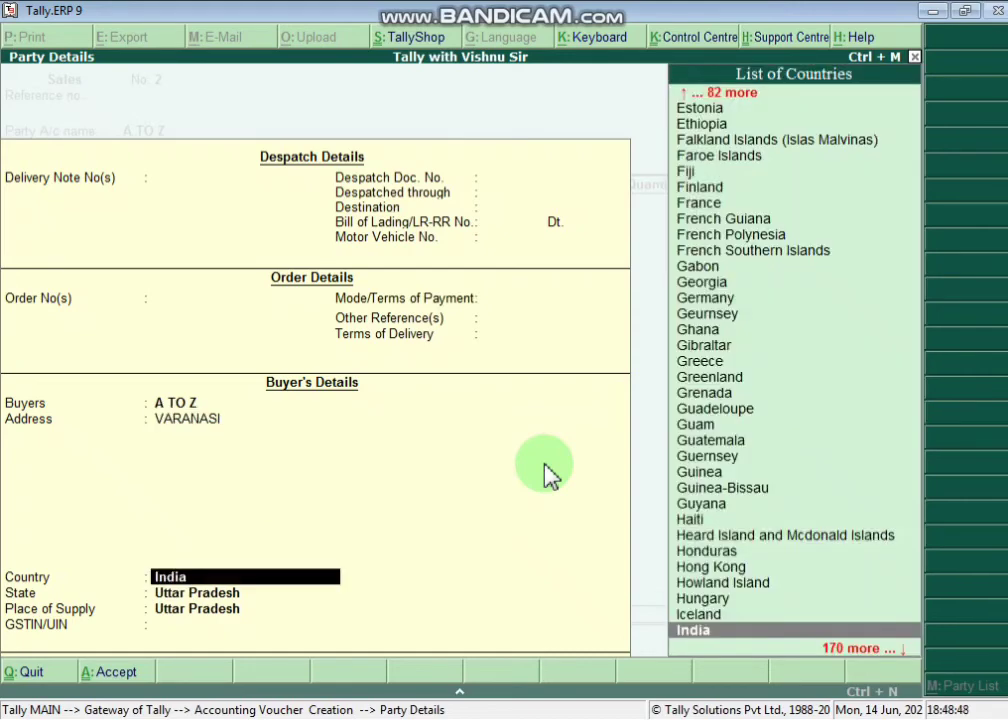
{"action": "key", "text": "Return"}
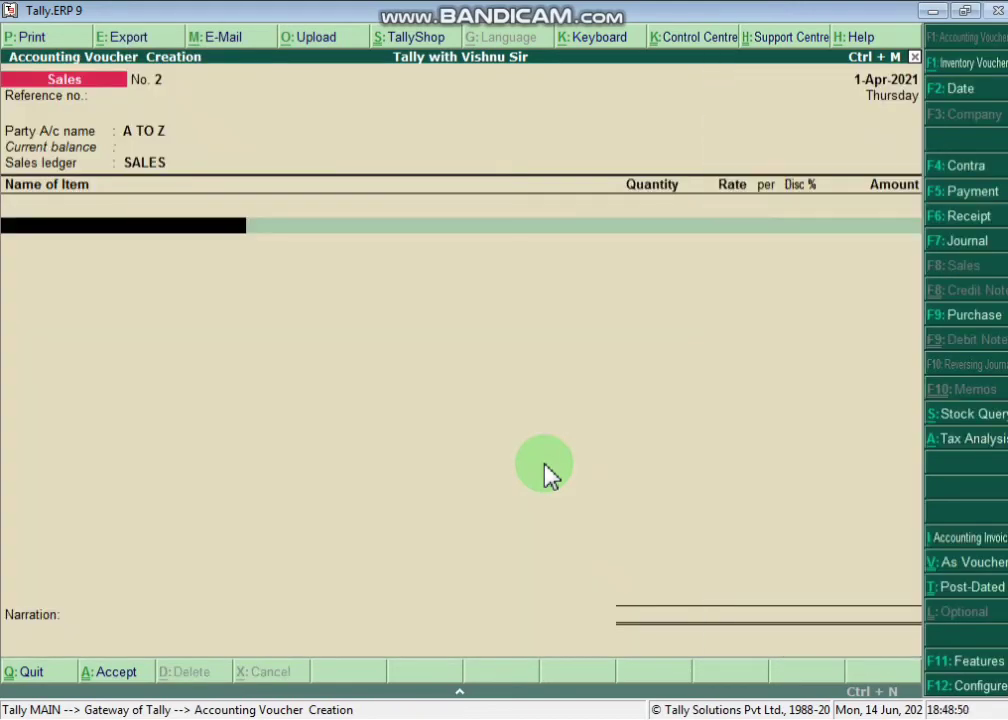
- Bill 2 pcs of Hp Laptop with a 1.5% discount
{"action": "key", "text": "Down"}
{"action": "key", "text": "Return"}
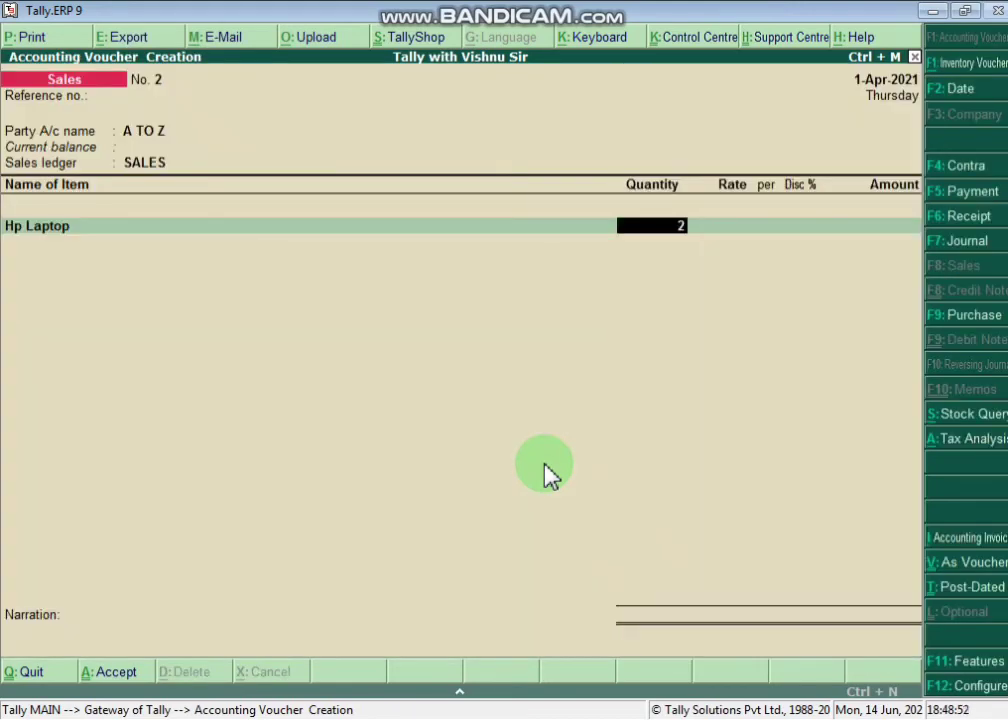
{"action": "type", "text": "2"}
{"action": "key", "text": "Return"}
{"action": "key", "text": "Return"}
{"action": "key", "text": "Return"}
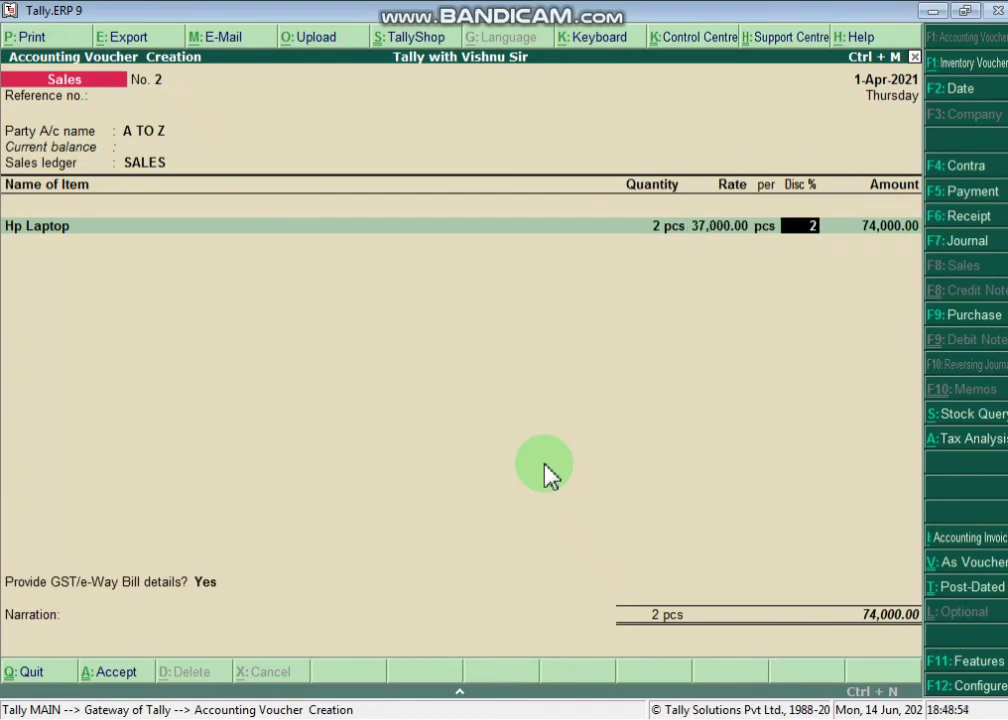
{"action": "key", "text": "BackSpace"}
{"action": "type", "text": "1.5"}
{"action": "key", "text": "Return"}
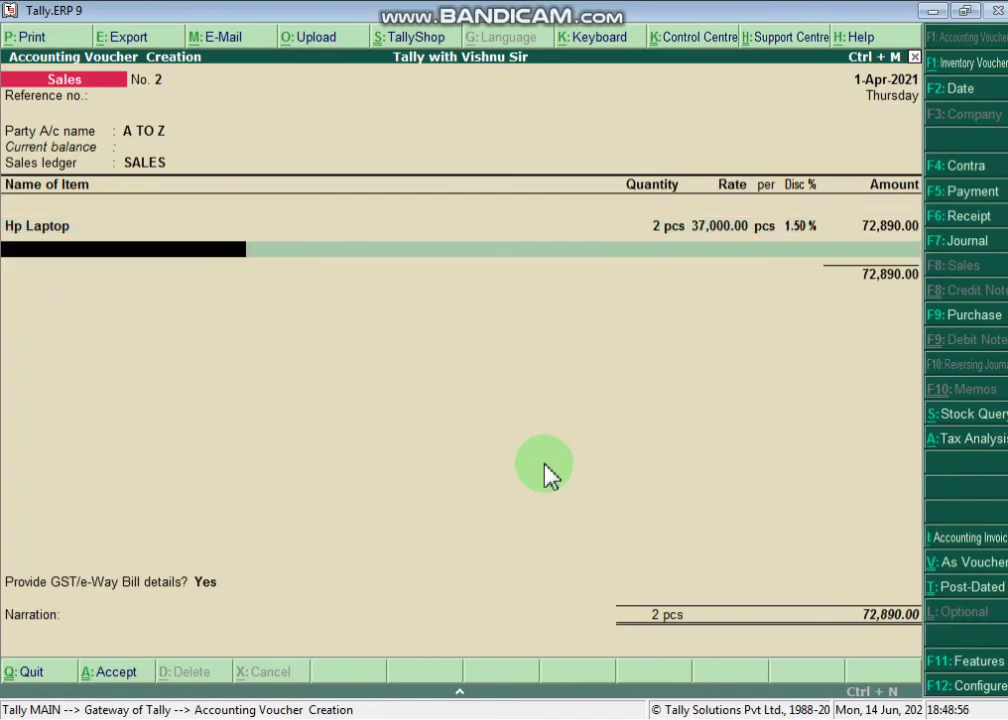
{"action": "key", "text": "Down"}
{"action": "key", "text": "Down"}
- Add 50 pcs of KILLER JEANS at 2,200 with a 2% discount
{"action": "key", "text": "Return"}
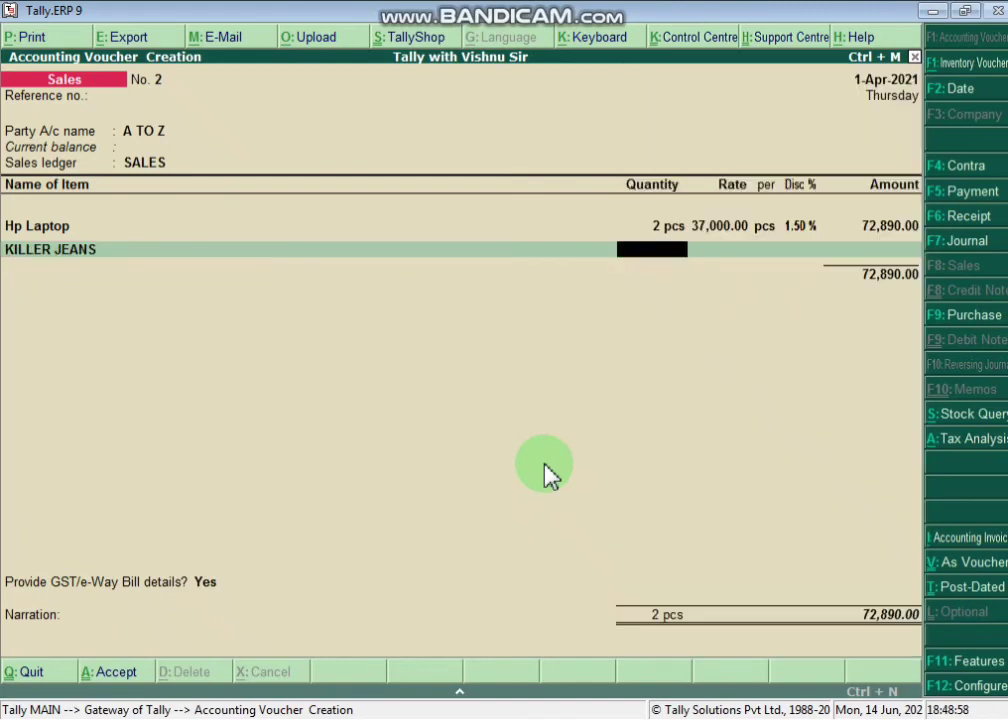
{"action": "type", "text": "50"}
{"action": "key", "text": "Return"}
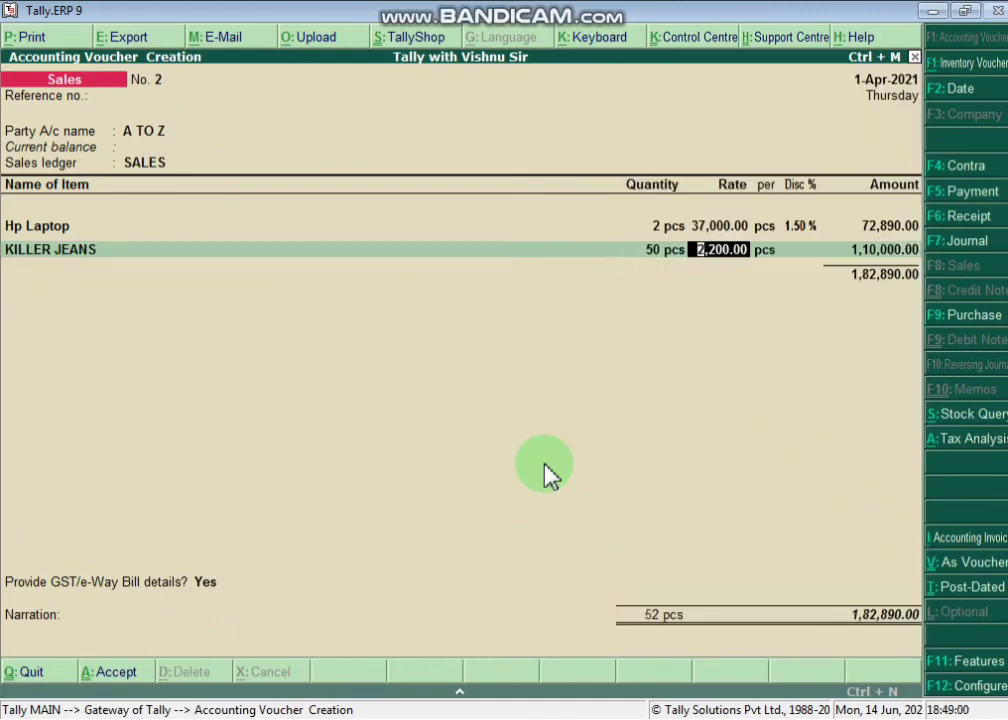
{"action": "key", "text": "Return"}
{"action": "key", "text": "Return"}
{"action": "type", "text": "2"}
{"action": "key", "text": "Return"}
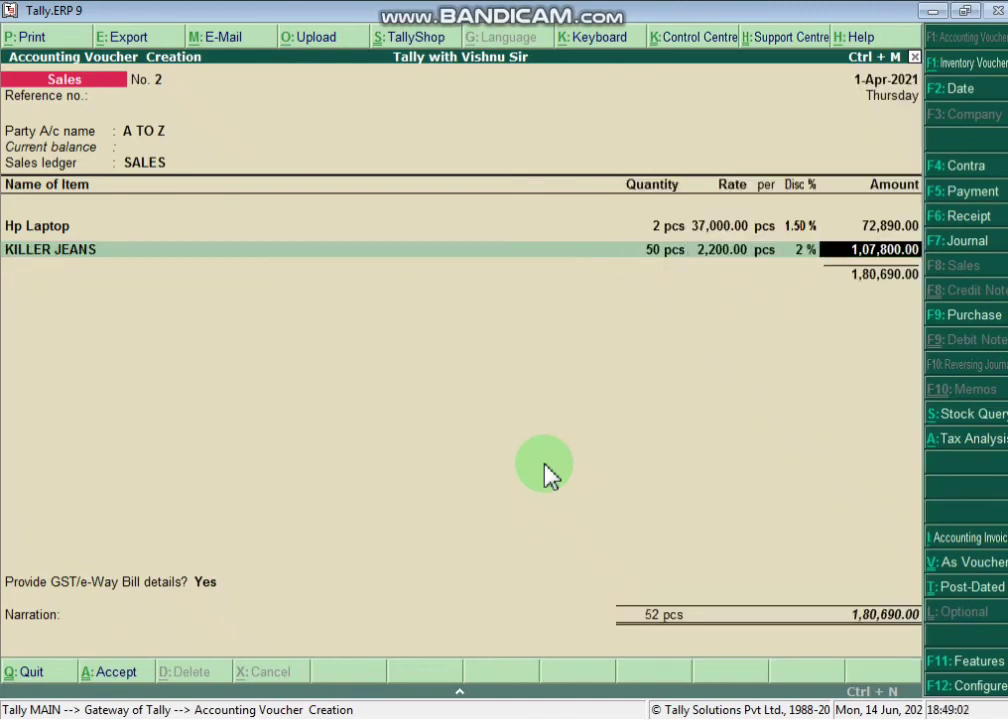
{"action": "key", "text": "Return"}
- Add 5 bags of RICE BASMATI with a 2% discount
{"action": "key", "text": "Down"}
{"action": "key", "text": "Down"}
{"action": "key", "text": "Up"}
{"action": "key", "text": "Up"}
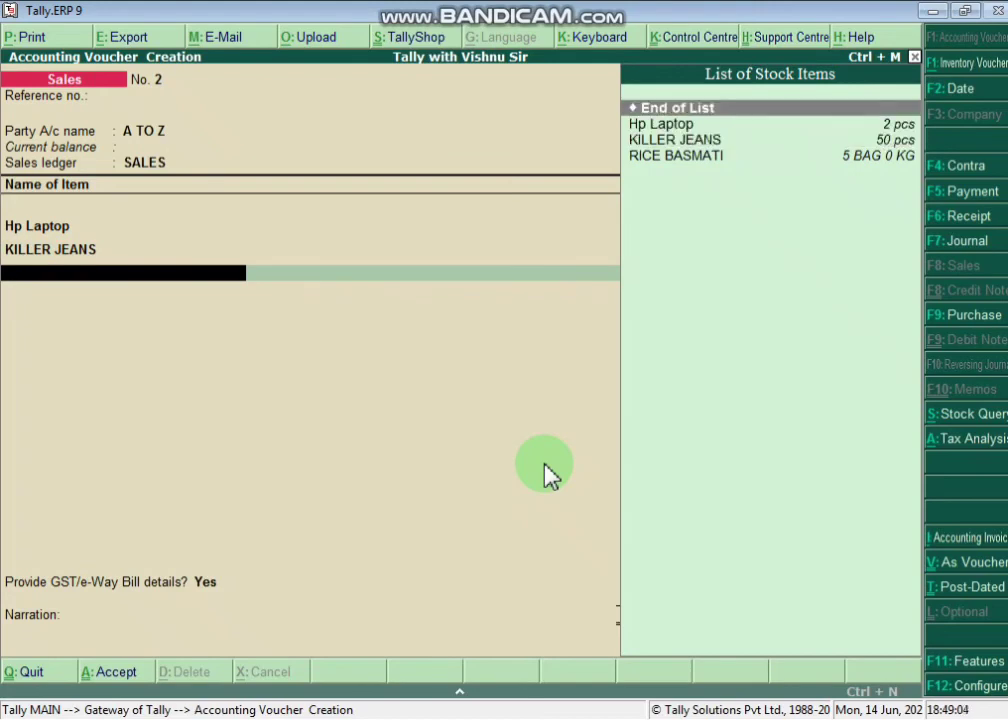
{"action": "key", "text": "Down"}
{"action": "key", "text": "Down"}
{"action": "key", "text": "Down"}
{"action": "key", "text": "Return"}
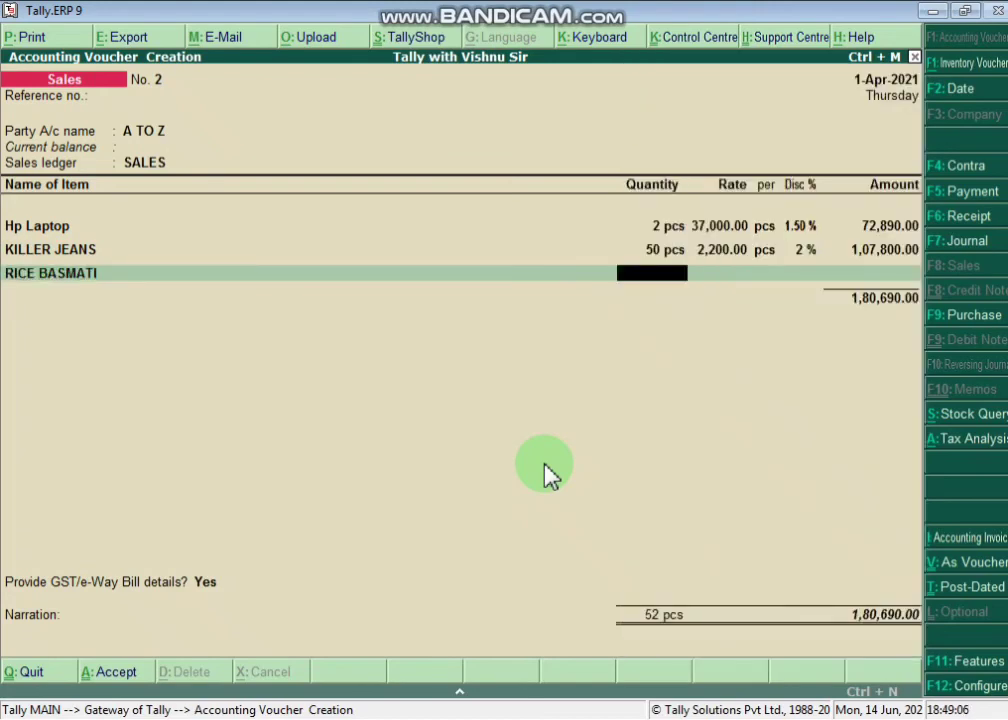
{"action": "type", "text": "5"}
{"action": "key", "text": "Return"}
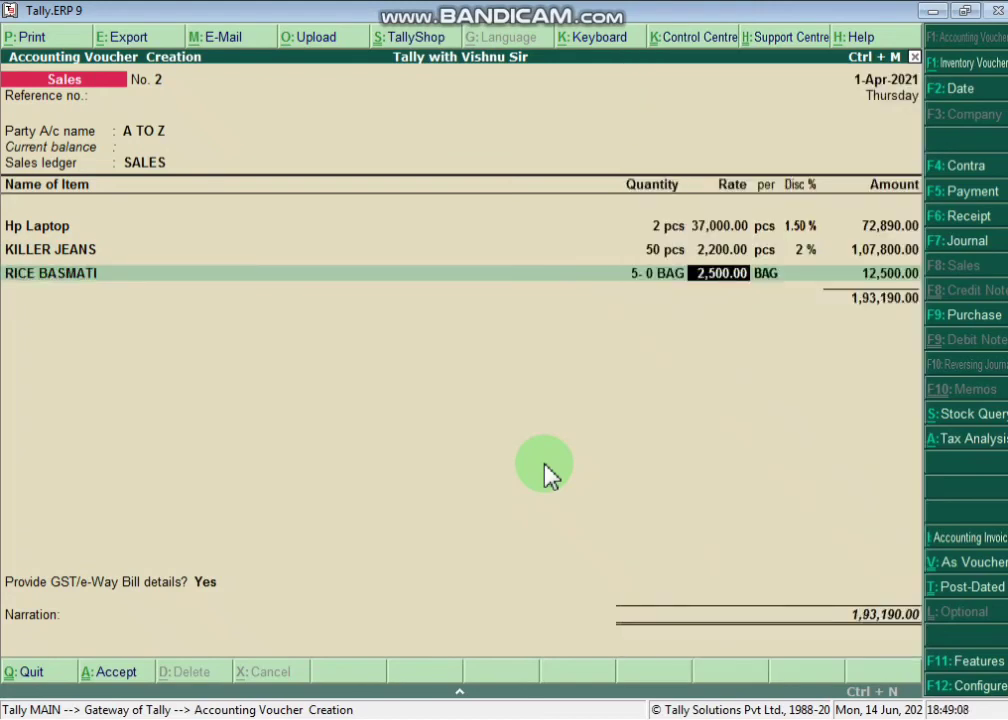
{"action": "key", "text": "Return"}
{"action": "key", "text": "Return"}
{"action": "type", "text": "2"}
{"action": "key", "text": "Return"}
{"action": "key", "text": "Return"}
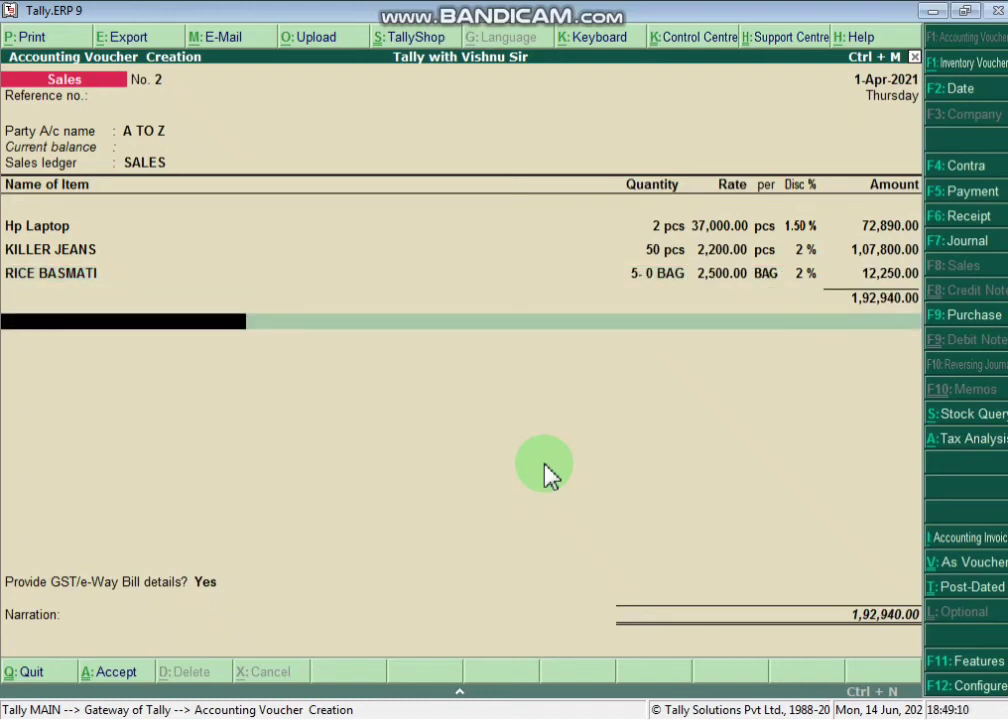
- Review the item-wise integrated tax for Hp Laptop, KILLER JEANS and RICE BASMATI in the GST tax analysis
{"action": "key", "text": "alt+a"}
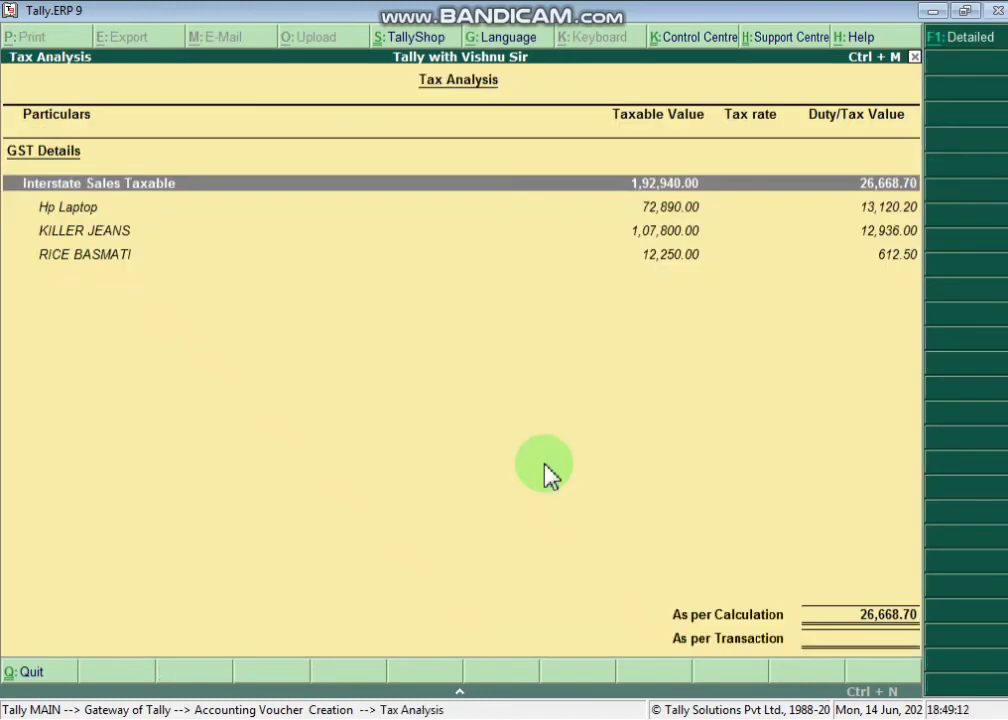
{"action": "left_click", "coordinate": [956, 37]}
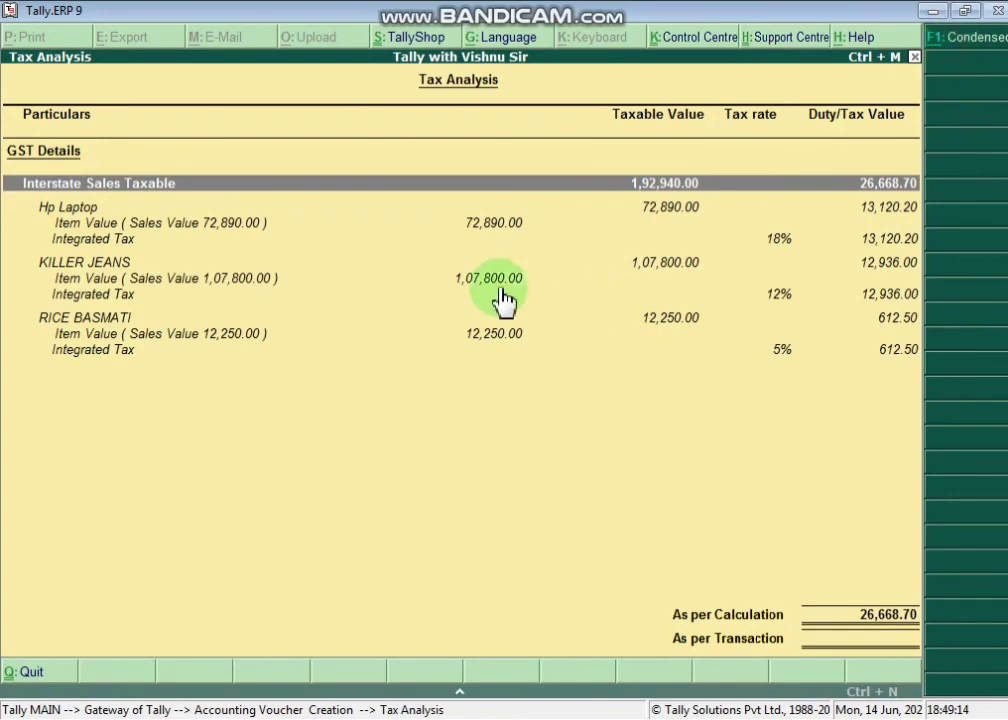
{"action": "left_click", "coordinate": [384, 240]}
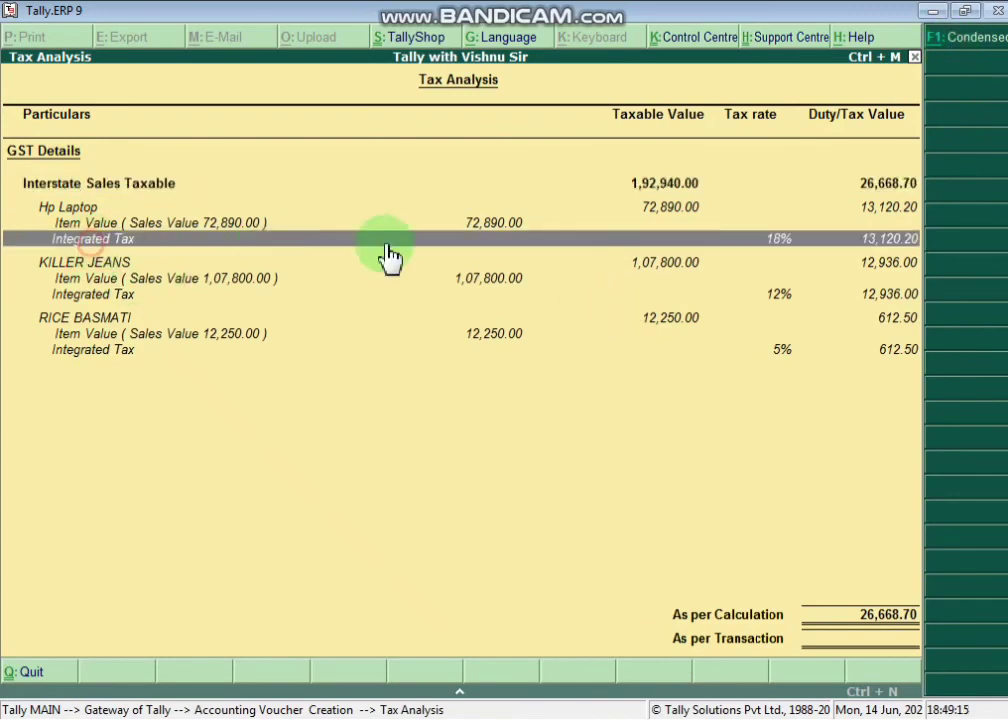
{"action": "left_click", "coordinate": [774, 294]}
{"action": "left_click", "coordinate": [781, 352]}
{"action": "key", "text": "Escape"}
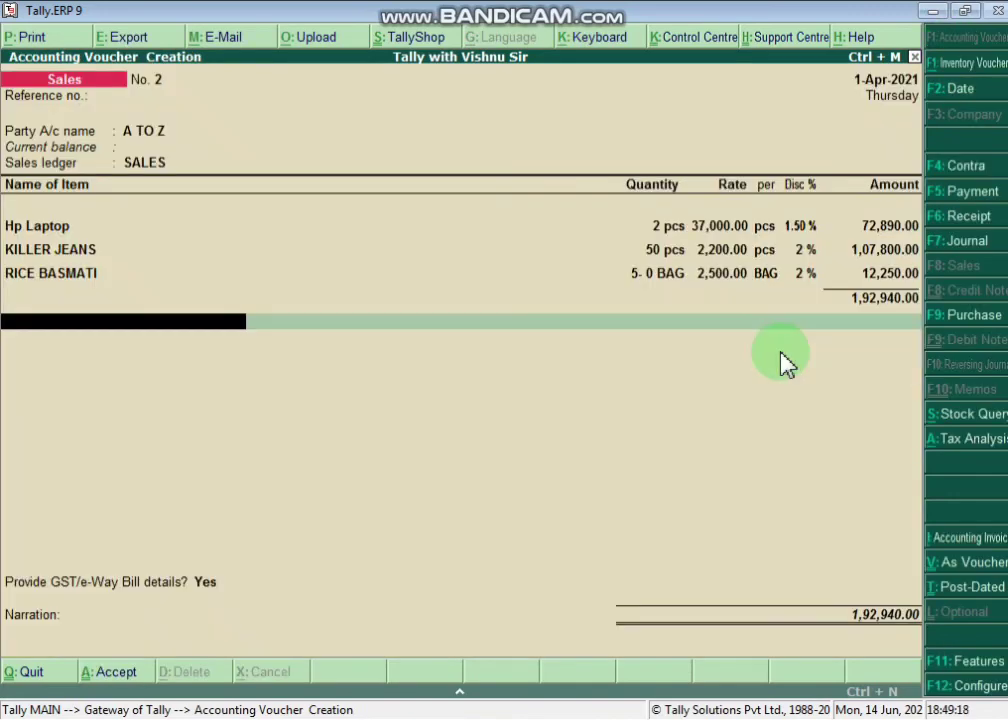
- Complete the GST/e-Way Bill details and save the 1,92,940.00 A TO Z sales voucher
{"action": "key", "text": "Return"}
{"action": "key", "text": "Return"}
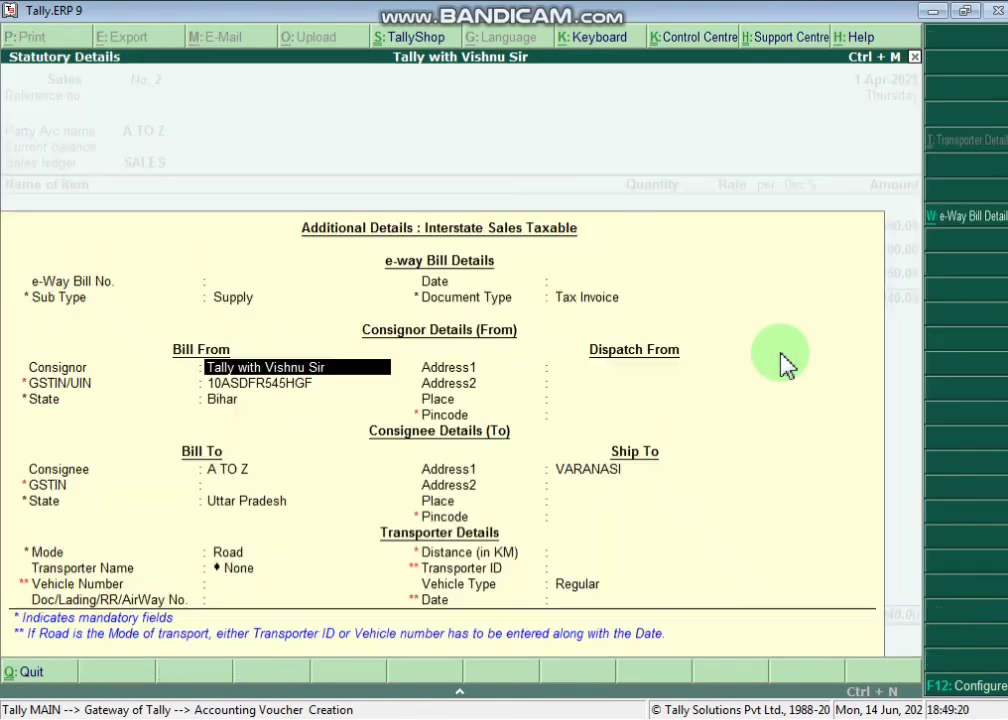
{"action": "key", "text": "Return"}
{"action": "key", "text": "Return"}
{"action": "key", "text": "Return"}
{"action": "key", "text": "Return"}
{"action": "key", "text": "Return"}
{"action": "key", "text": "Return"}
{"action": "key", "text": "Return"}
{"action": "key", "text": "Return"}
{"action": "key", "text": "Return"}
{"action": "key", "text": "Return"}
{"action": "key", "text": "Return"}
{"action": "key", "text": "Return"}
{"action": "key", "text": "Return"}
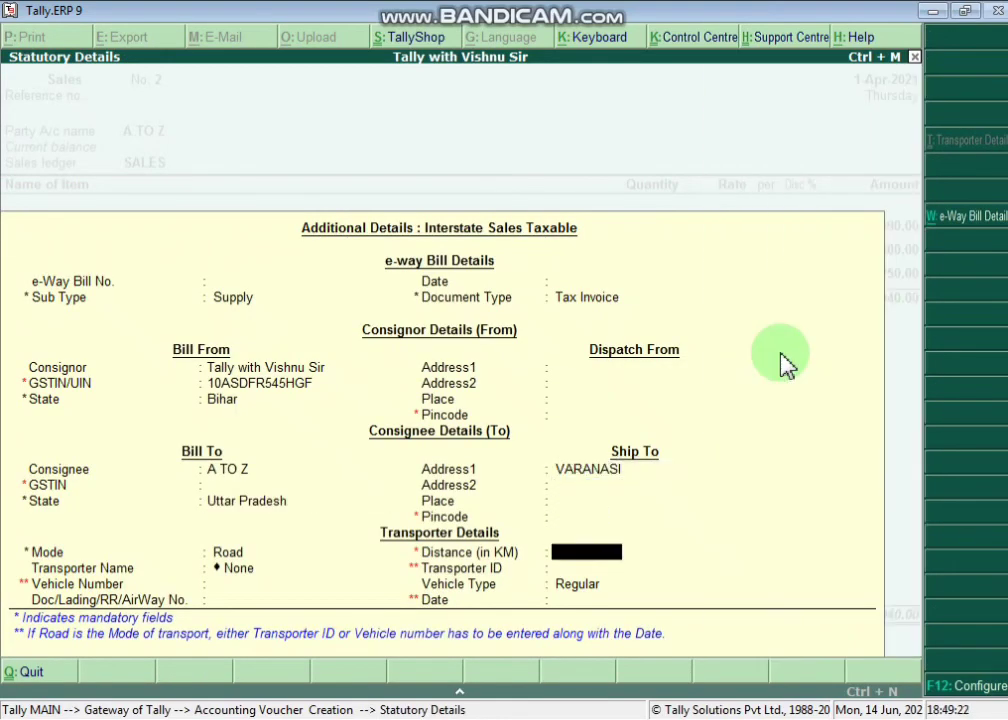
{"action": "key", "text": "Return"}
{"action": "key", "text": "Return"}
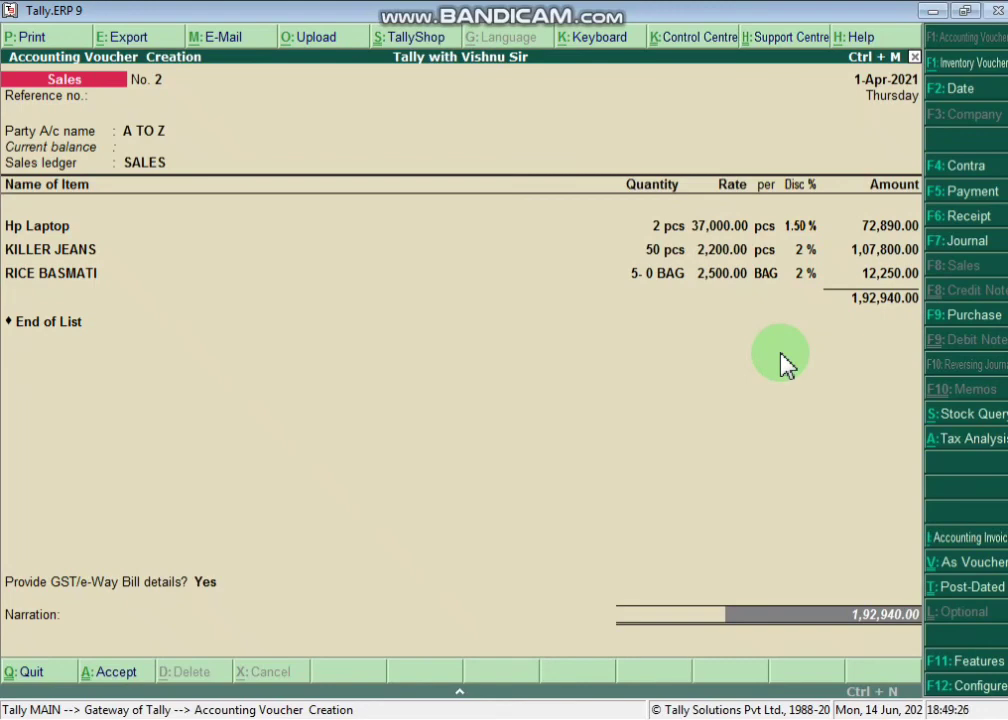
{"action": "key", "text": "Return"}
{"action": "key", "text": "Return"}
{"action": "key", "text": "Return"}
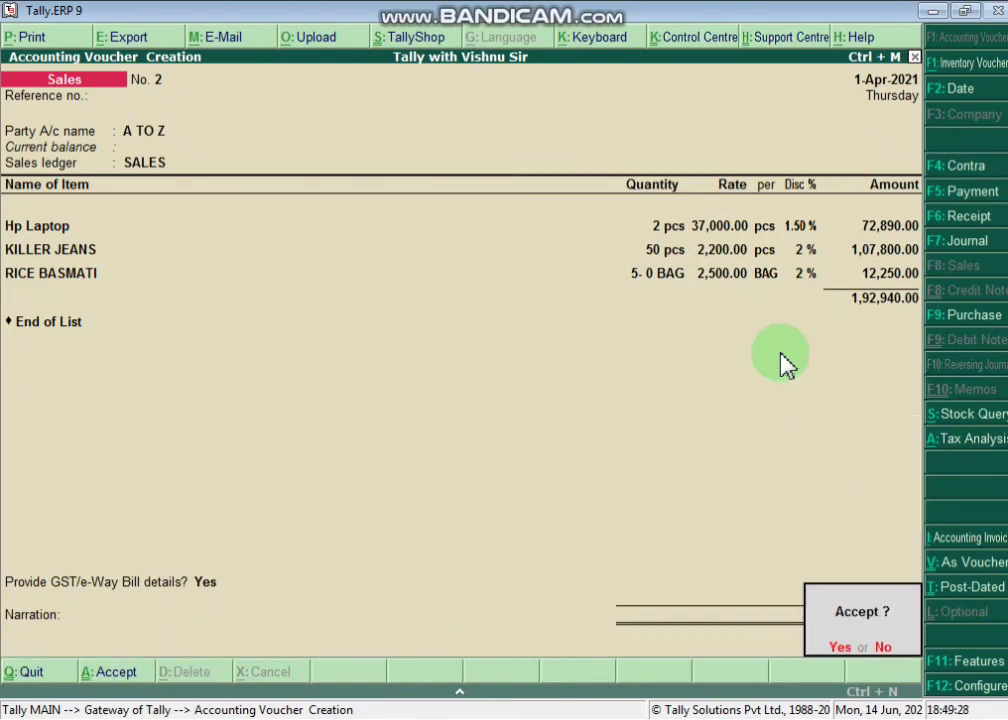
{"action": "key", "text": "Return"}
{"action": "key", "text": "alt+F7"}
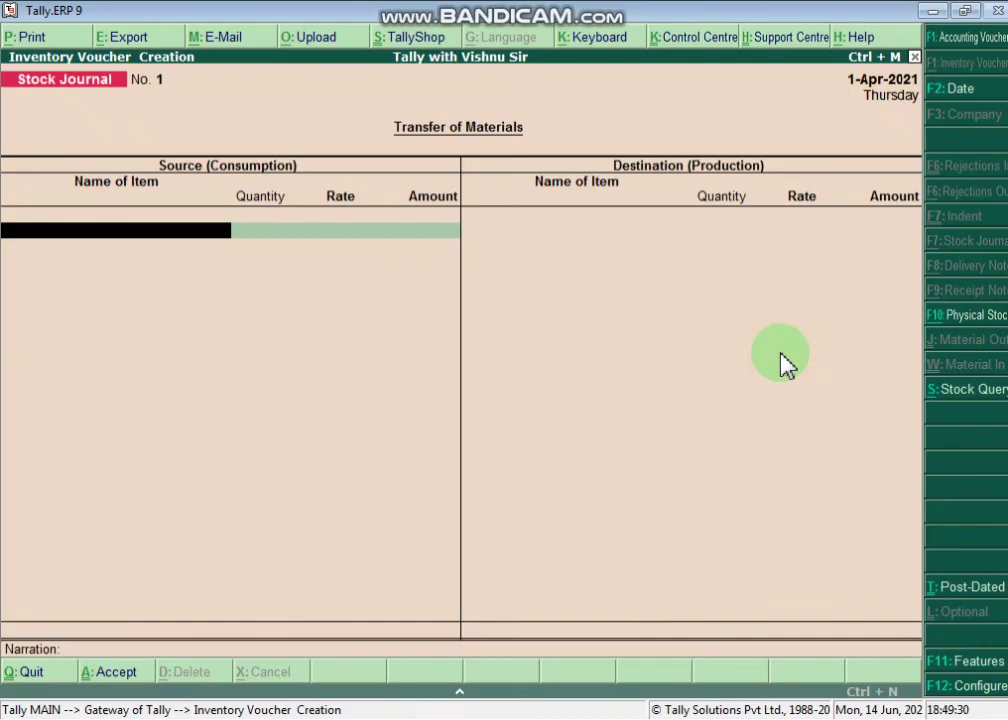
{"action": "key", "text": "alt+Tab"}
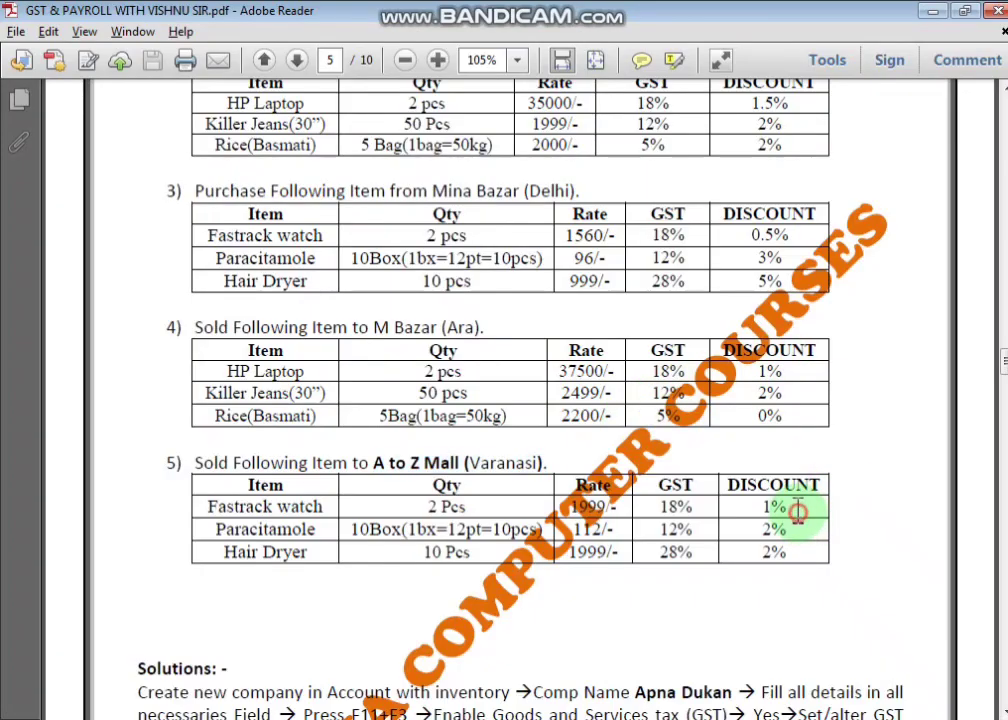
- Read through pages 4–7 of the GST & PAYROLL notes PDF, then close Adobe Reader
{"action": "scroll", "coordinate": [770, 414], "scroll_direction": "up", "scroll_amount": 2}
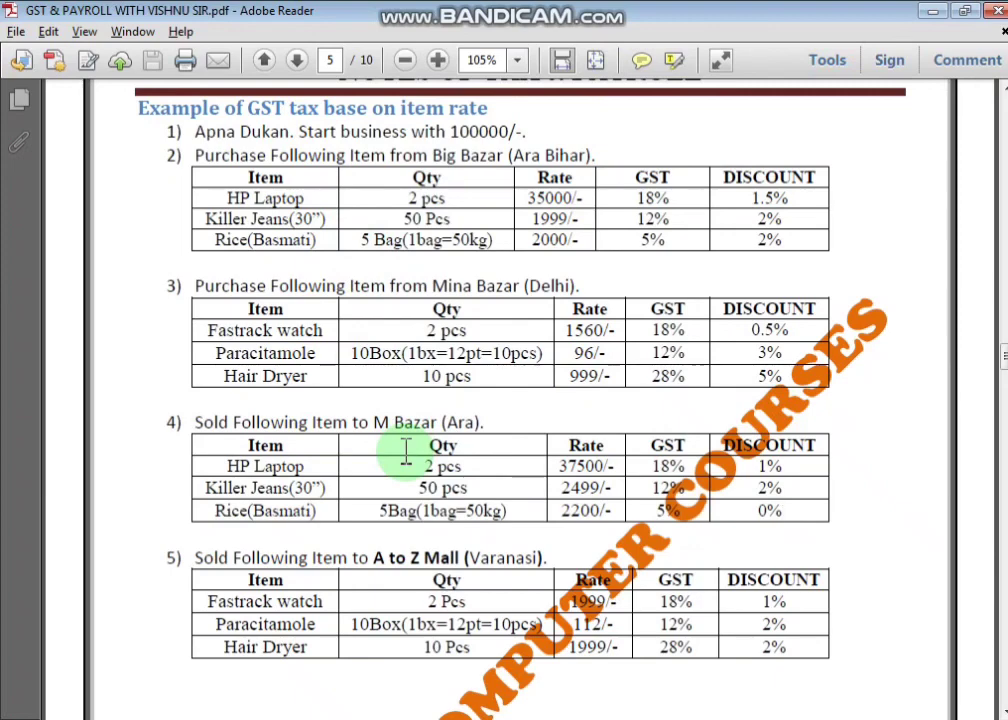
{"action": "scroll", "coordinate": [405, 460], "scroll_direction": "down", "scroll_amount": 10}
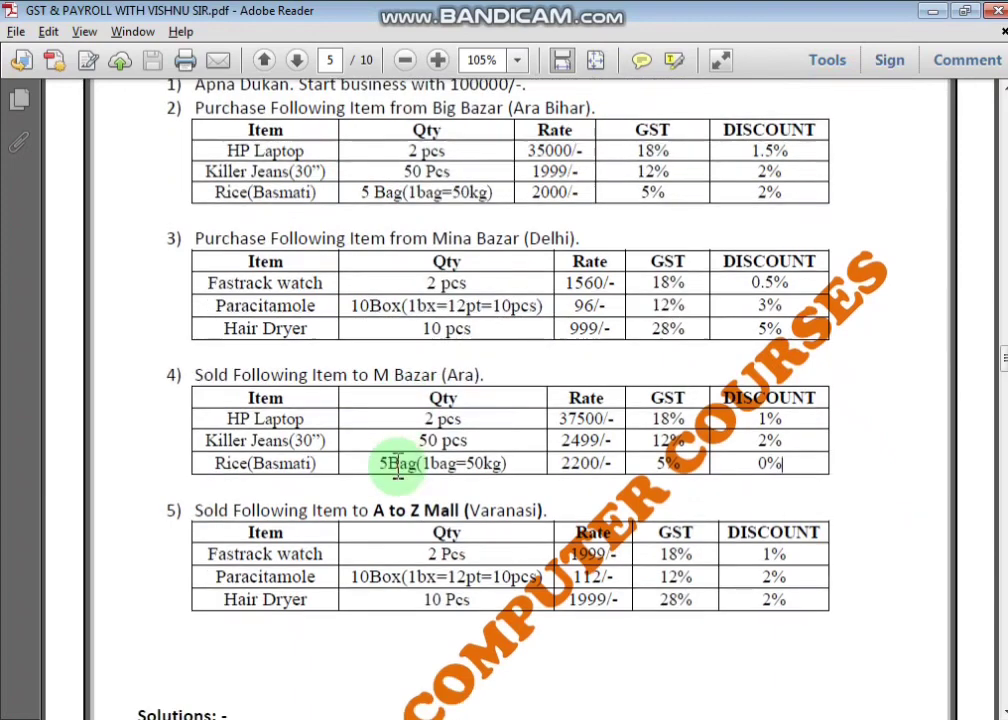
{"action": "scroll", "coordinate": [408, 490], "scroll_direction": "down", "scroll_amount": 8}
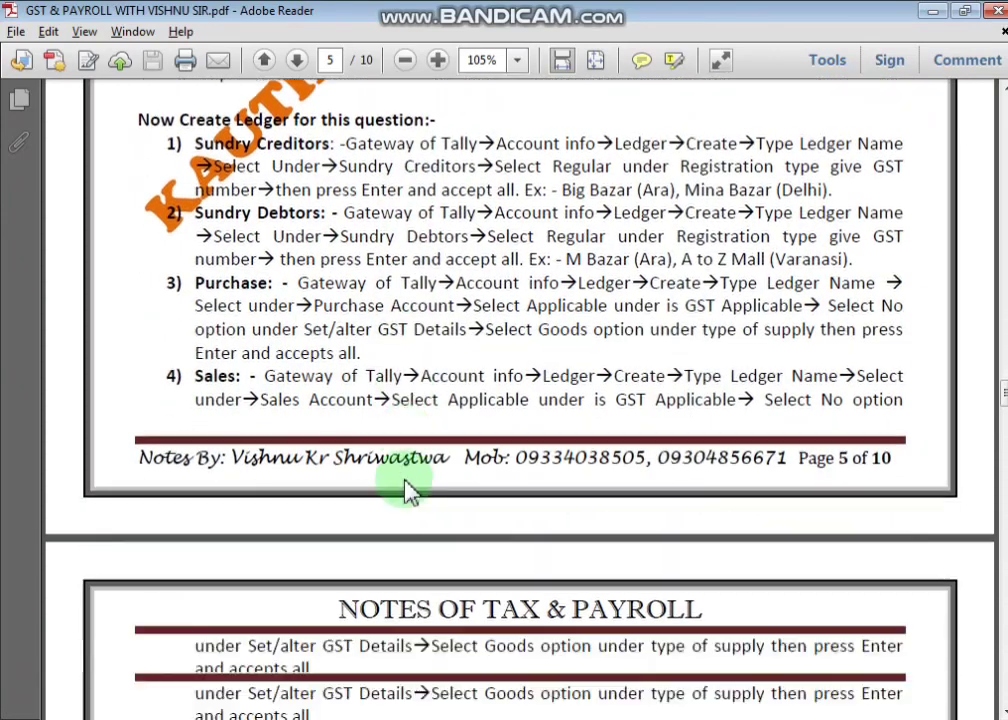
{"action": "scroll", "coordinate": [407, 490], "scroll_direction": "down", "scroll_amount": 4}
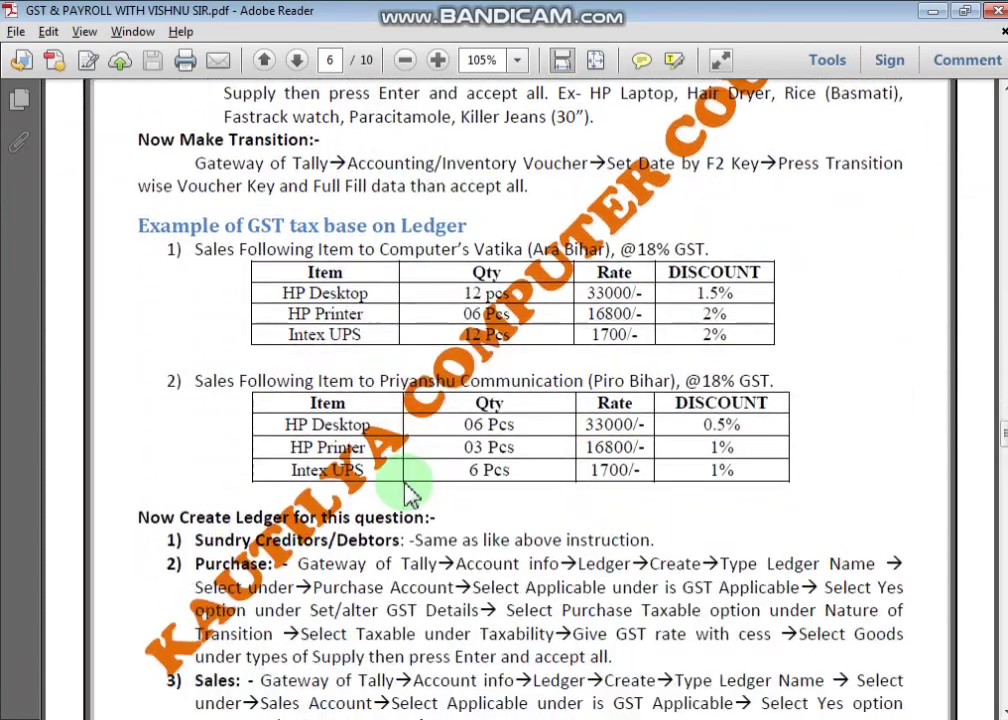
{"action": "scroll", "coordinate": [405, 490], "scroll_direction": "down", "scroll_amount": 1}
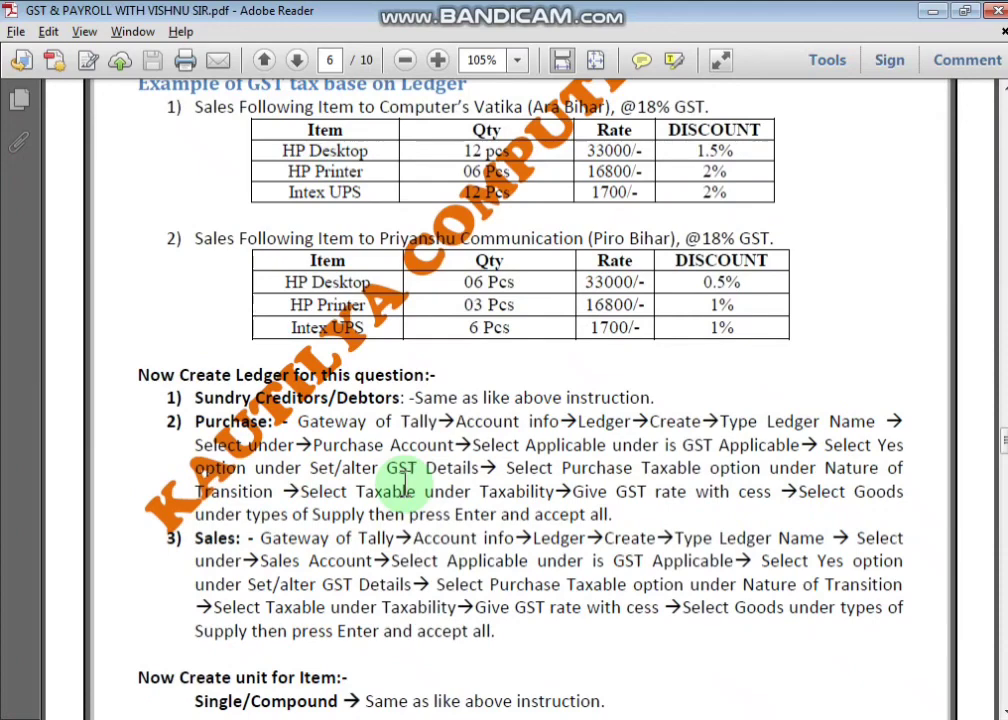
{"action": "scroll", "coordinate": [404, 486], "scroll_direction": "up", "scroll_amount": 1}
{"action": "scroll", "coordinate": [405, 483], "scroll_direction": "down", "scroll_amount": 6}
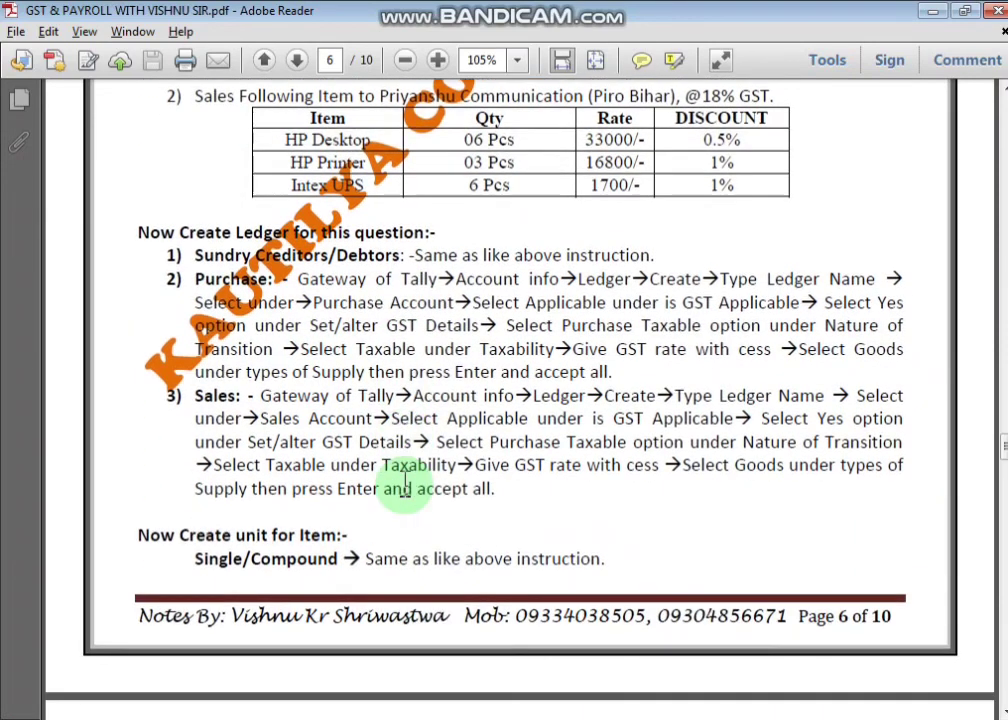
{"action": "scroll", "coordinate": [635, 383], "scroll_direction": "up", "scroll_amount": 6}
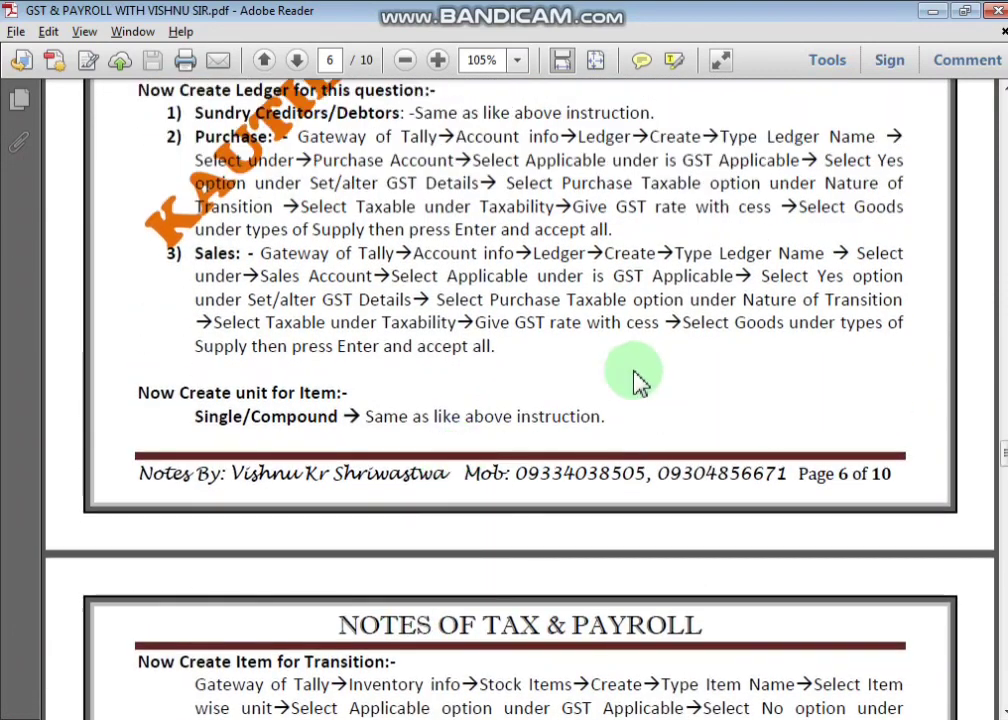
{"action": "scroll", "coordinate": [590, 490], "scroll_direction": "down", "scroll_amount": 7}
{"action": "scroll", "coordinate": [591, 505], "scroll_direction": "down", "scroll_amount": 7}
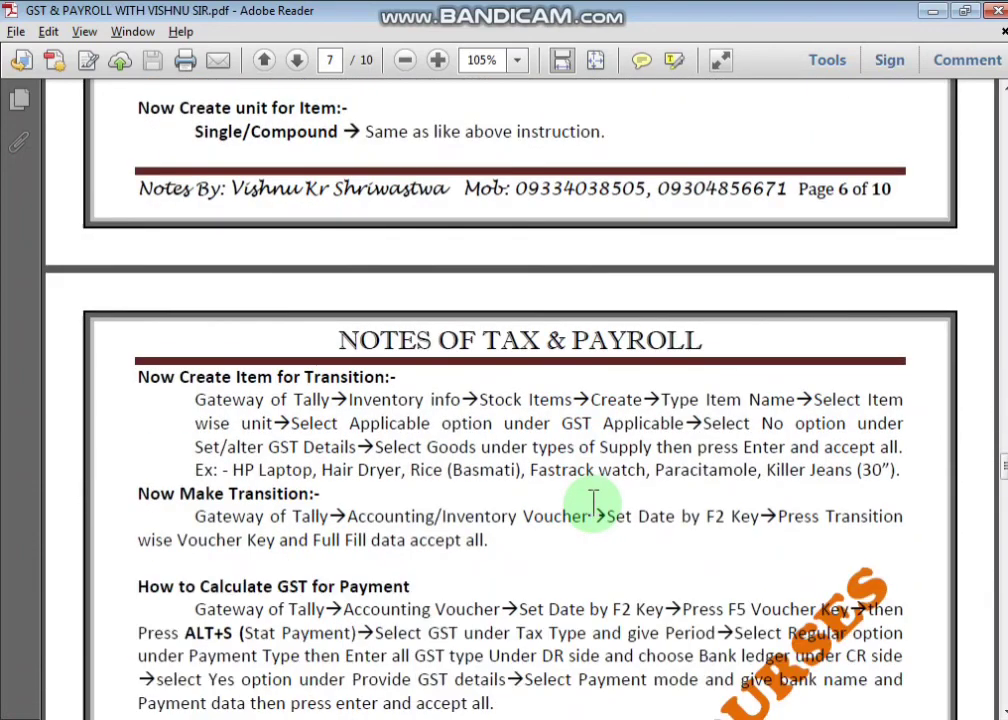
{"action": "scroll", "coordinate": [594, 505], "scroll_direction": "down", "scroll_amount": 3}
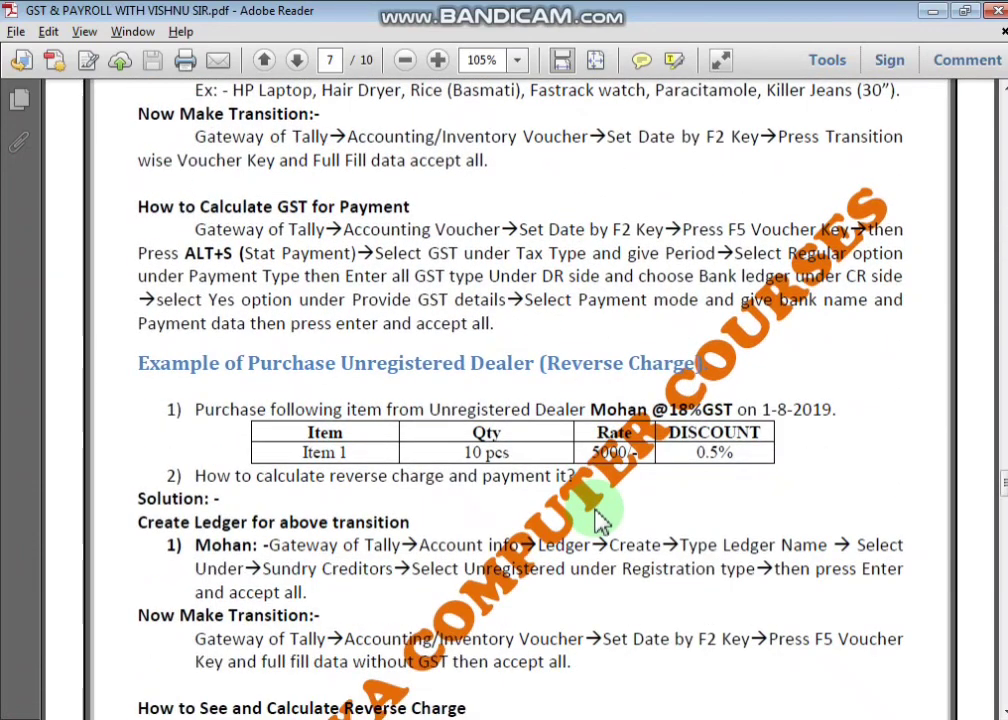
{"action": "scroll", "coordinate": [597, 518], "scroll_direction": "up", "scroll_amount": 17}
{"action": "scroll", "coordinate": [597, 518], "scroll_direction": "up", "scroll_amount": 18}
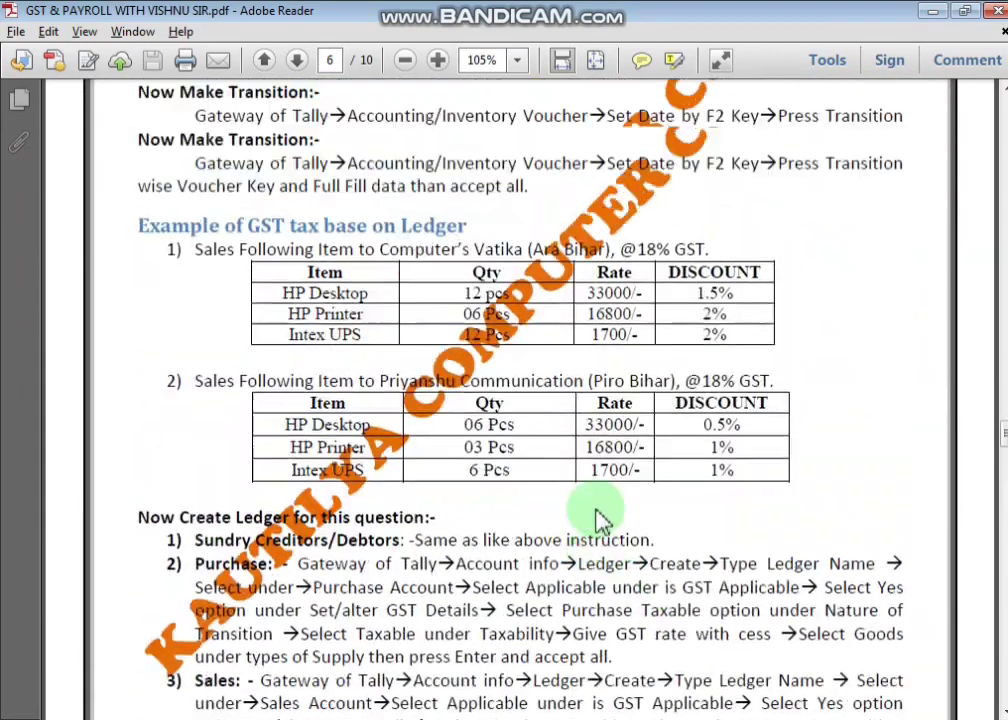
{"action": "scroll", "coordinate": [597, 505], "scroll_direction": "up", "scroll_amount": 18}
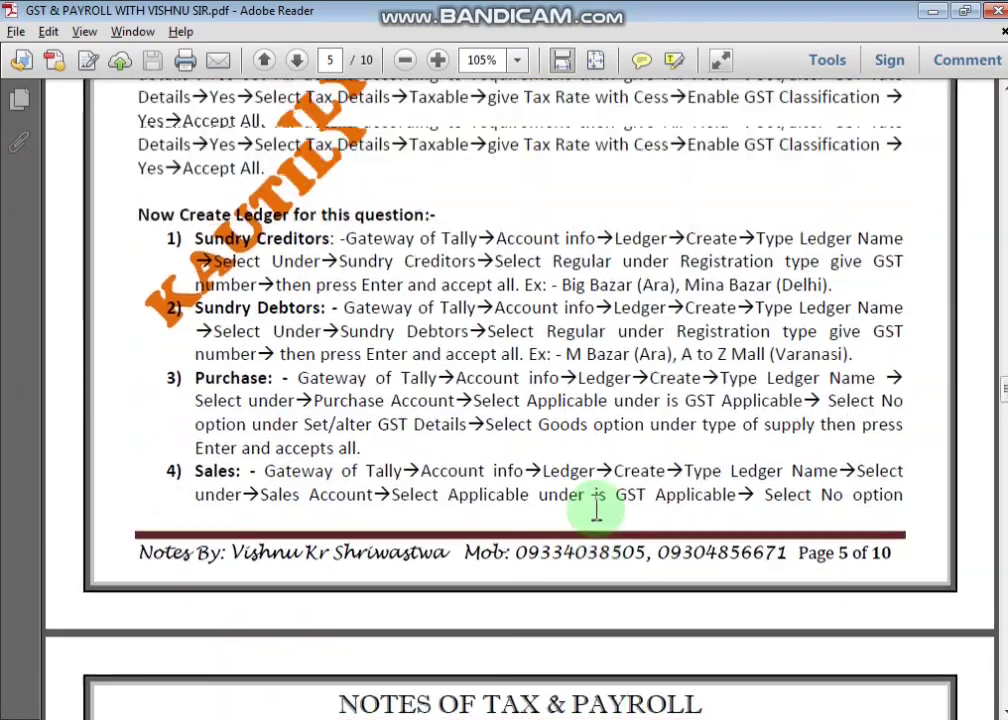
{"action": "scroll", "coordinate": [597, 518], "scroll_direction": "up", "scroll_amount": 18}
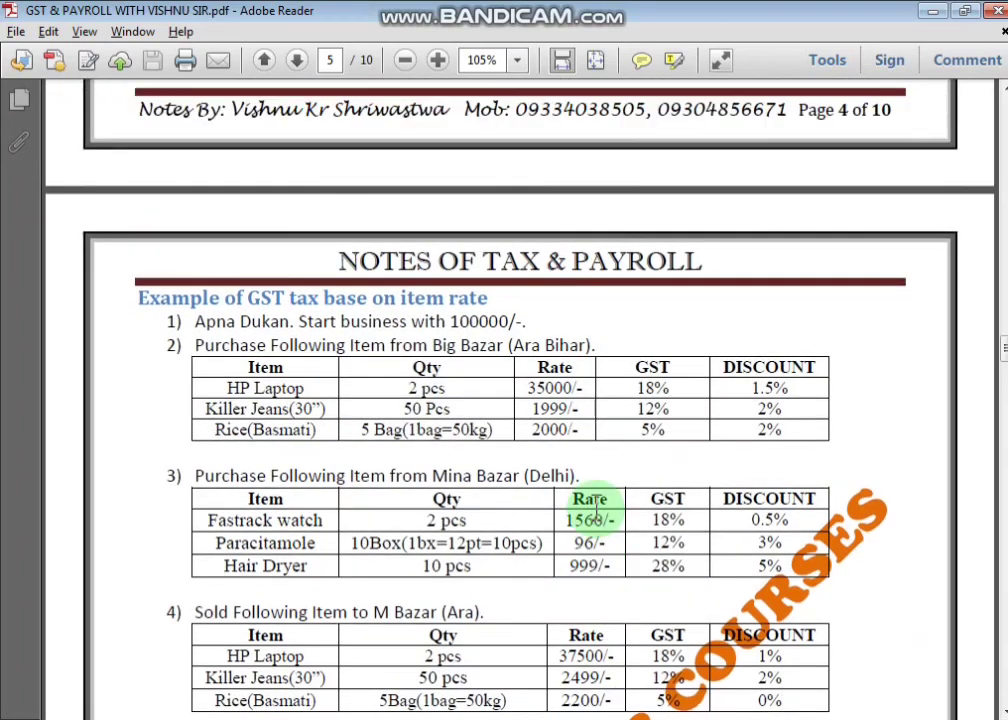
{"action": "scroll", "coordinate": [597, 510], "scroll_direction": "up", "scroll_amount": 18}
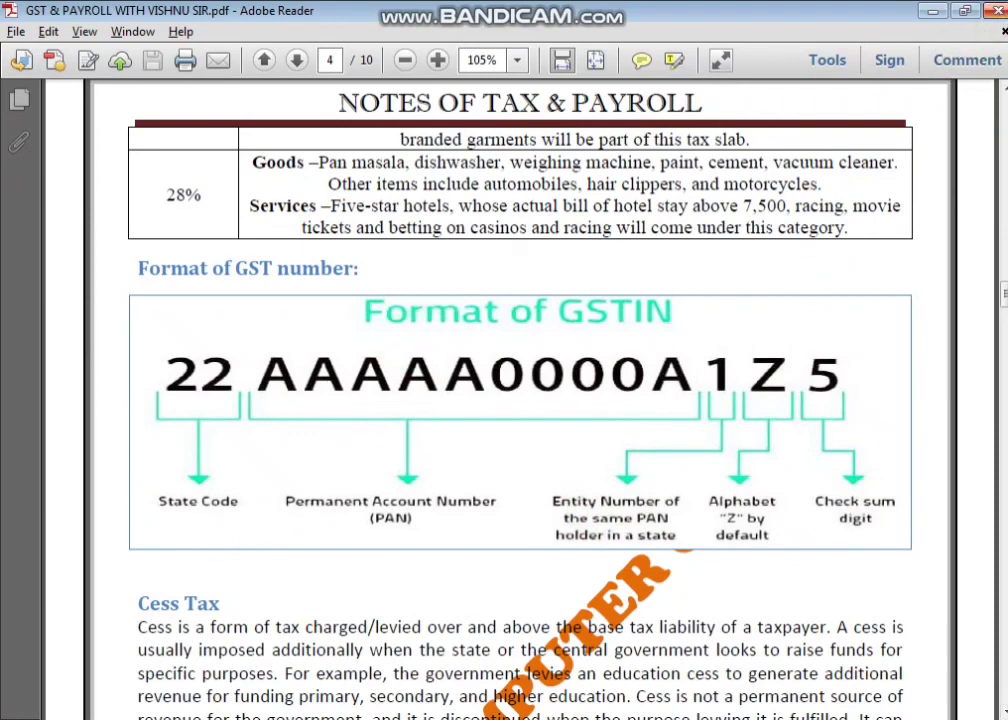
{"action": "left_click", "coordinate": [997, 11]}
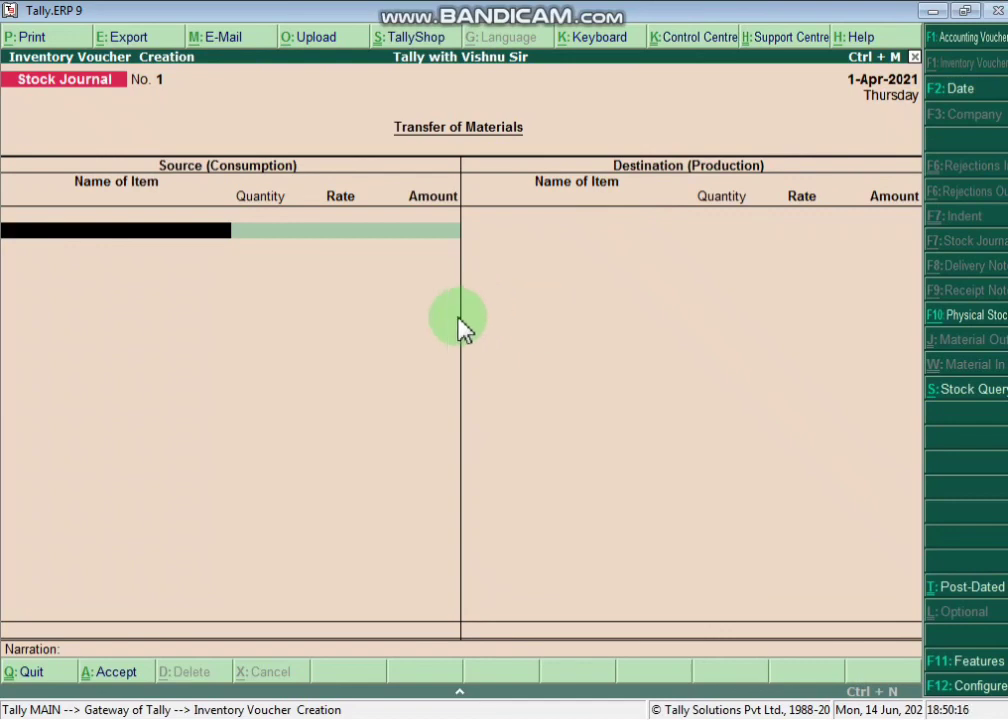
- Quit the stock journal screen and open the Profit & Loss A/c report from the Gateway of Tally
{"action": "key", "text": "Escape"}
{"action": "key", "text": "Return"}
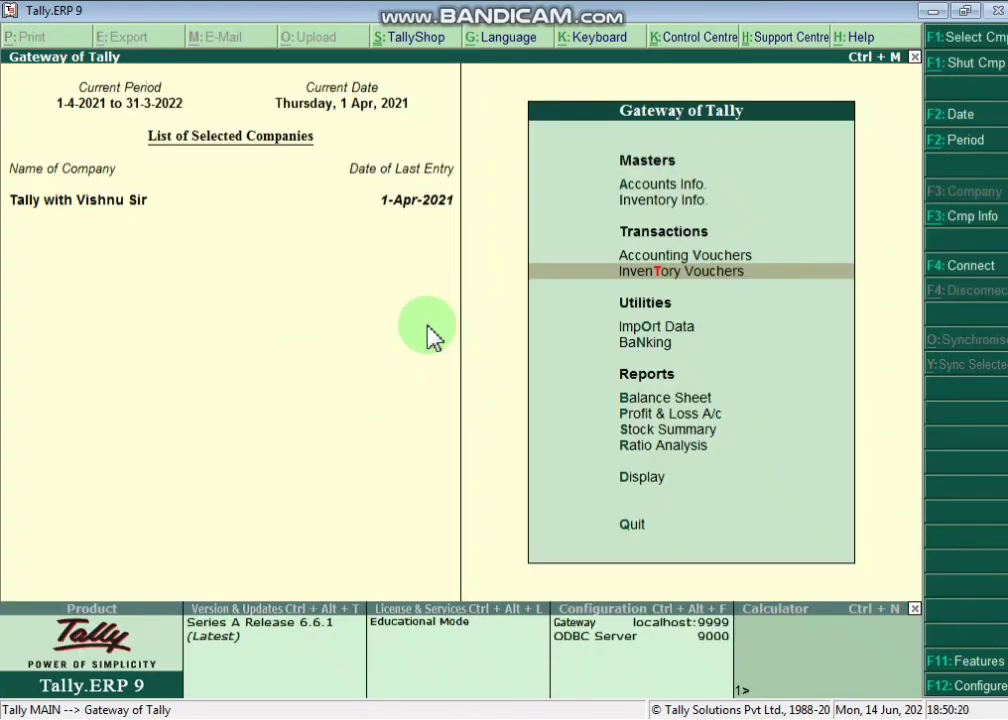
{"action": "key", "text": "Down"}
{"action": "key", "text": "Down"}
{"action": "key", "text": "Down"}
{"action": "key", "text": "Down"}
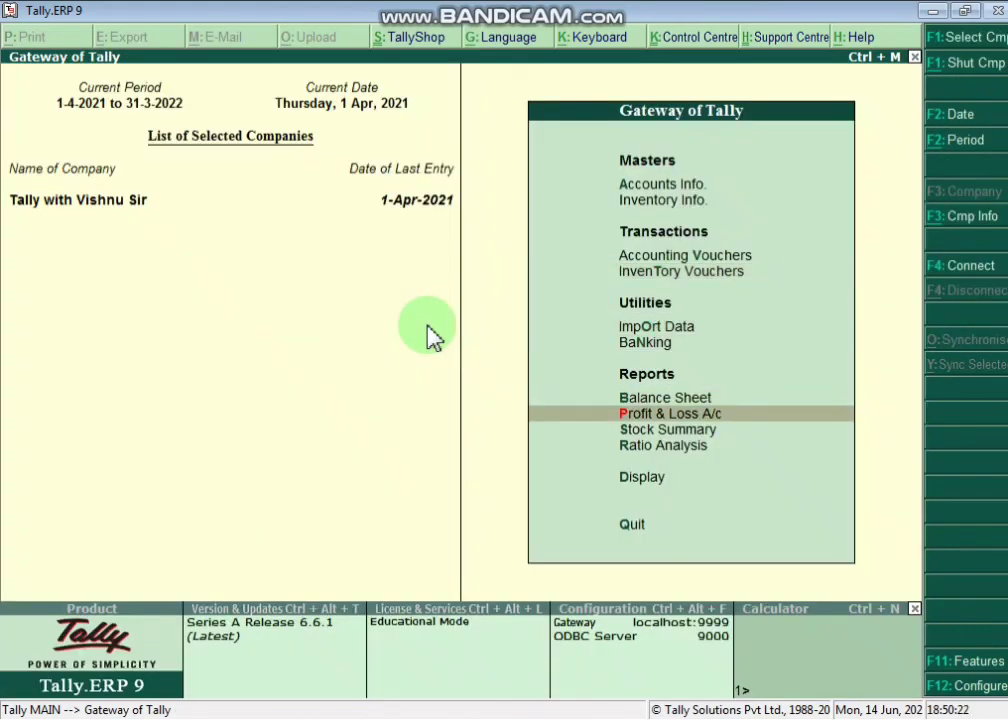
{"action": "key", "text": "Return"}
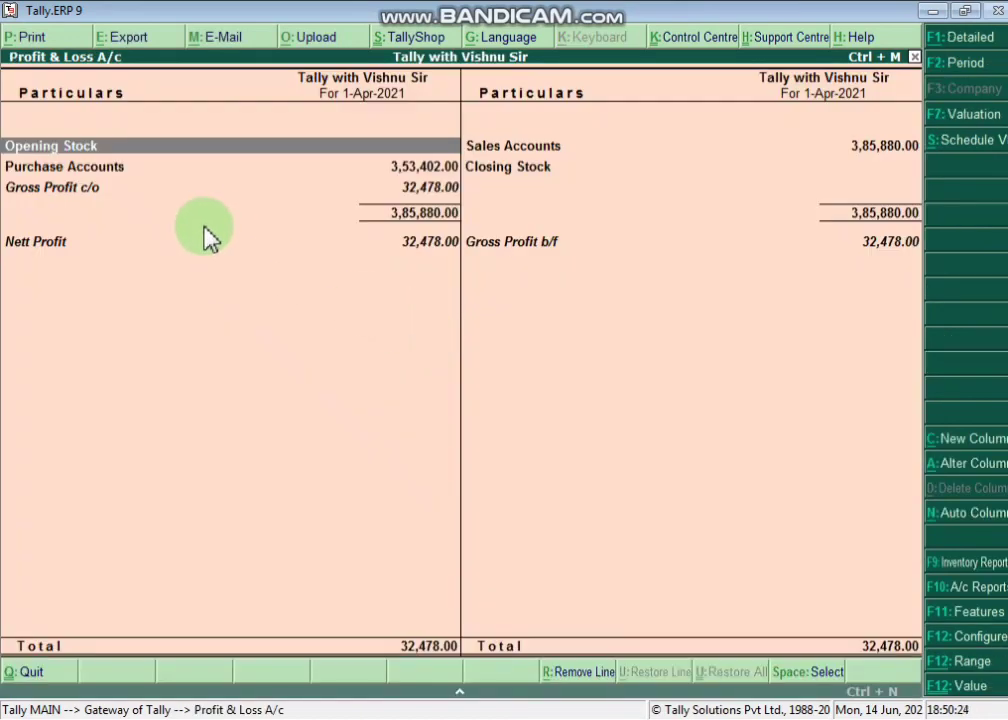
- Check the Nett Profit of 32,478.00 against the Purchase Accounts row, then return to the Gateway
{"action": "left_click", "coordinate": [45, 245]}
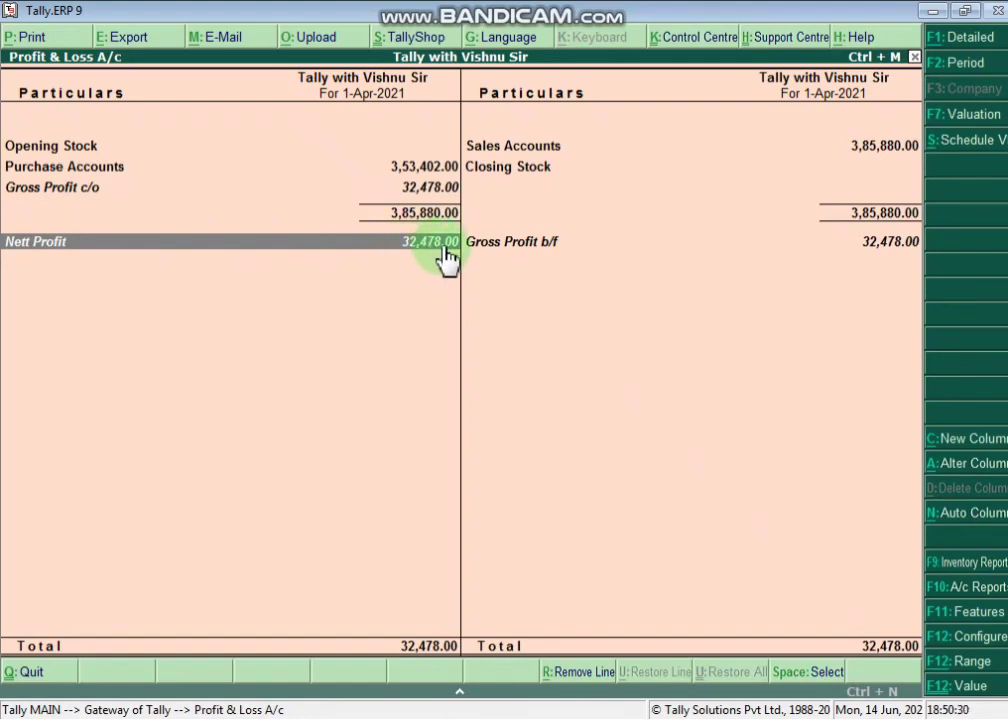
{"action": "left_click", "coordinate": [410, 168]}
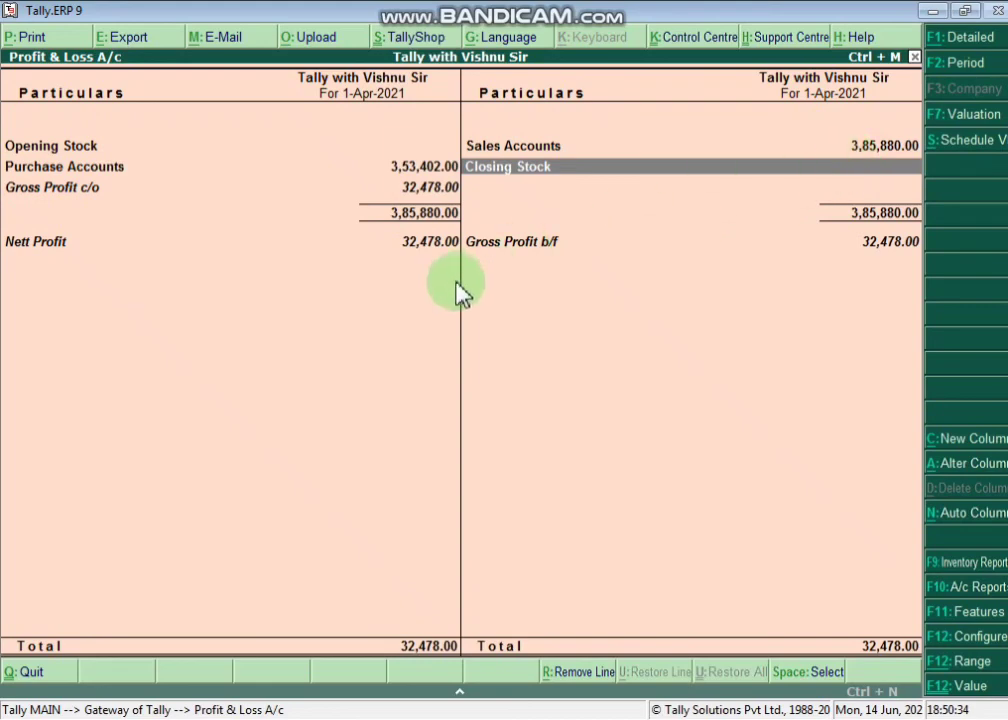
{"action": "left_click", "coordinate": [411, 243]}
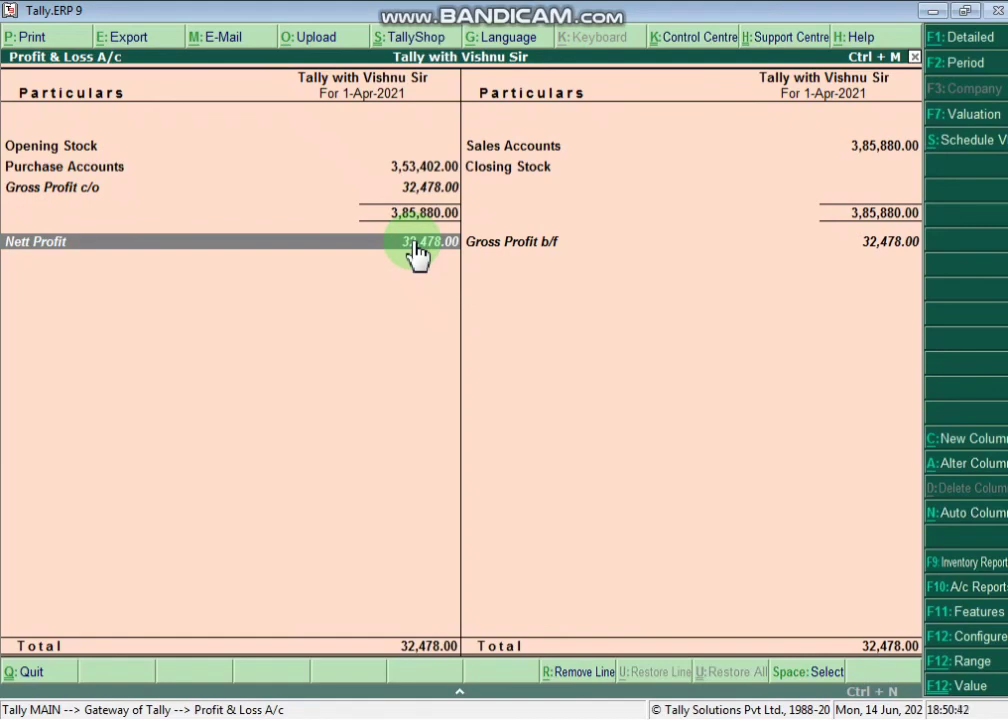
{"action": "key", "text": "Escape"}
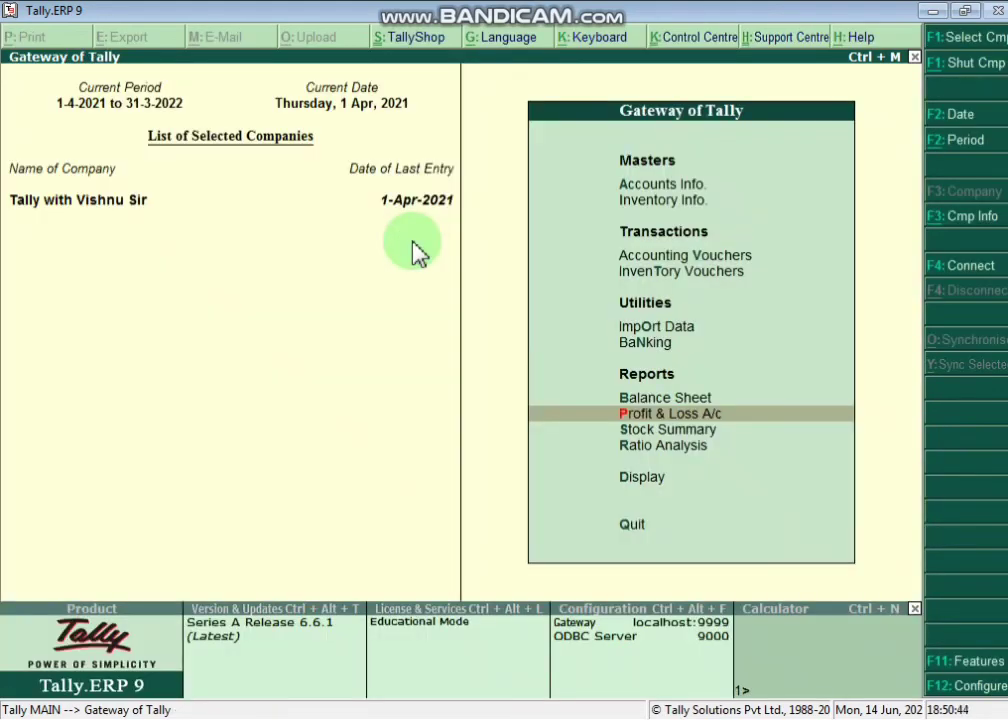